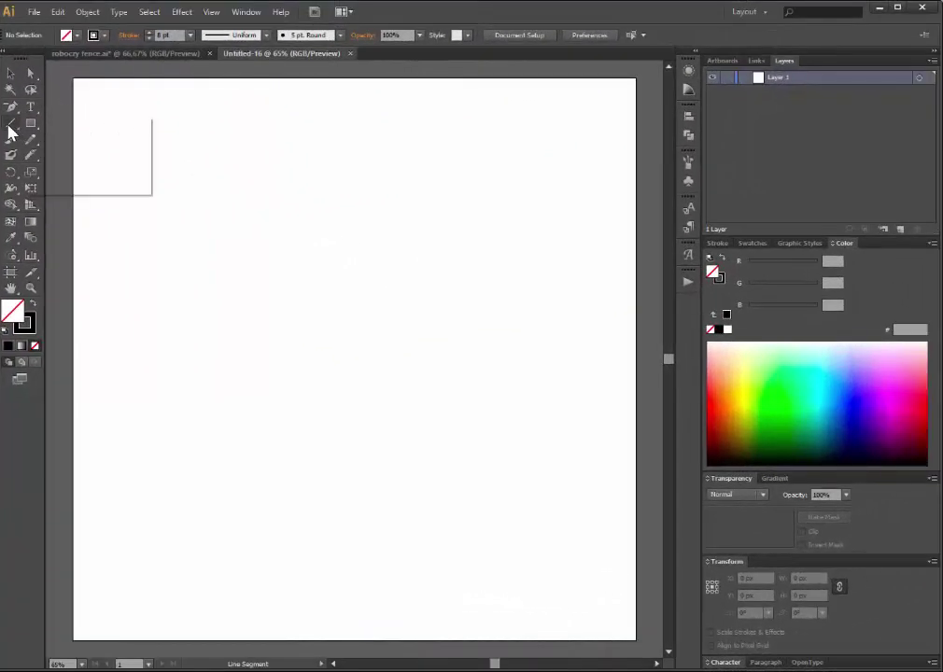
Draw a rectangular grid with 5 horizontal and 5 vertical dividers, about 829 × 691 px, across the artboard.
click(10, 124)
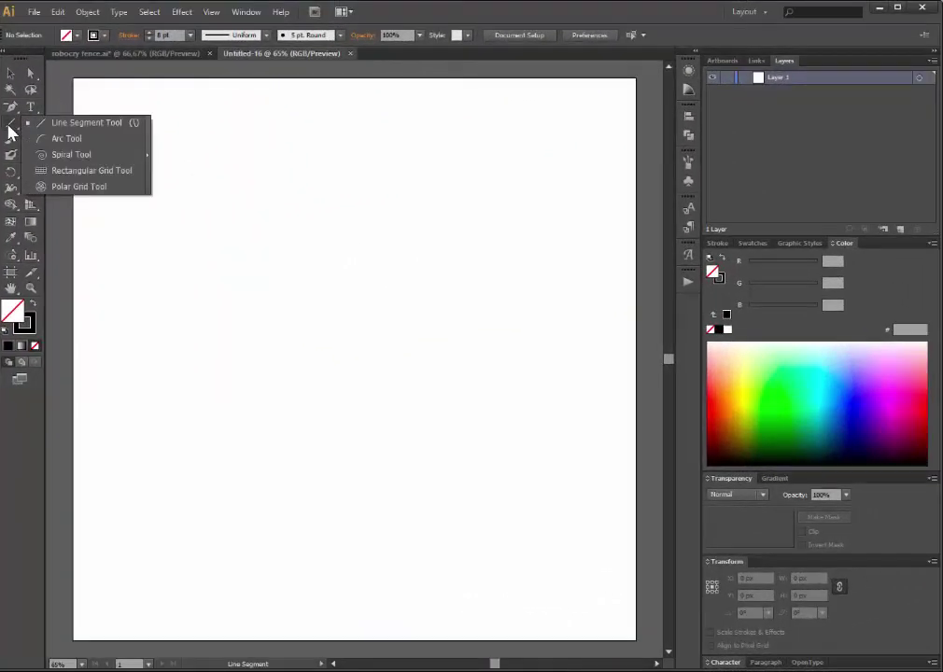
click(101, 171)
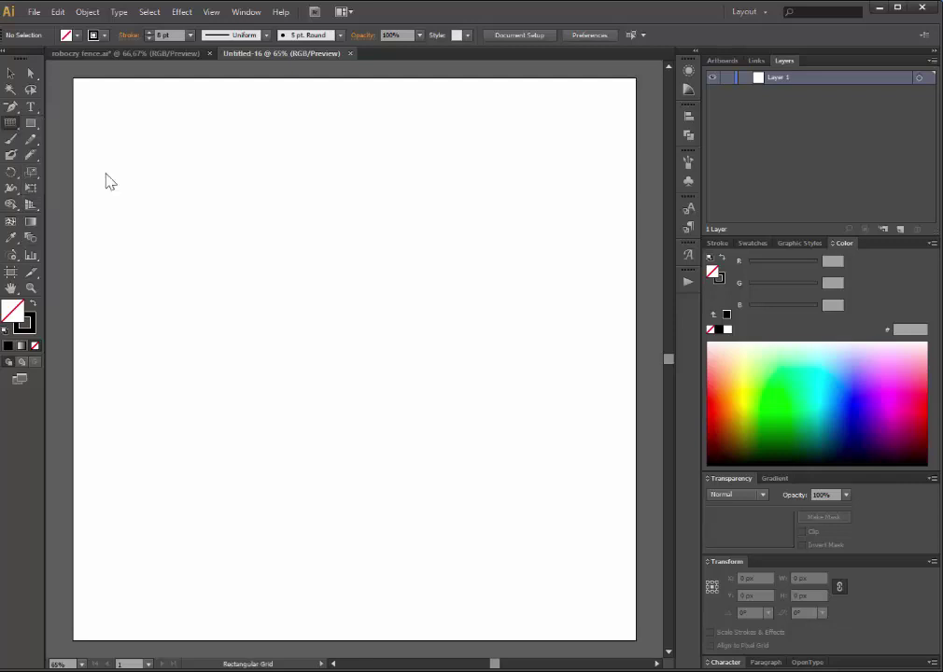
double_click(11, 123)
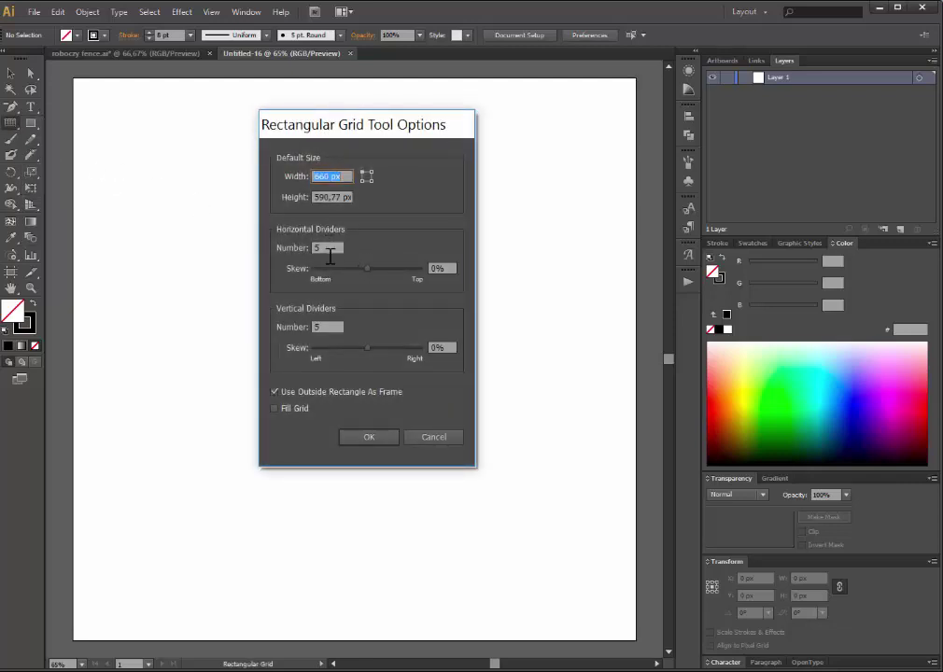
click(362, 437)
mouse_move(159, 202)
mouse_down()
mouse_move(440, 419)
mouse_move(577, 507)
mouse_move(533, 512)
mouse_move(519, 500)
mouse_up()
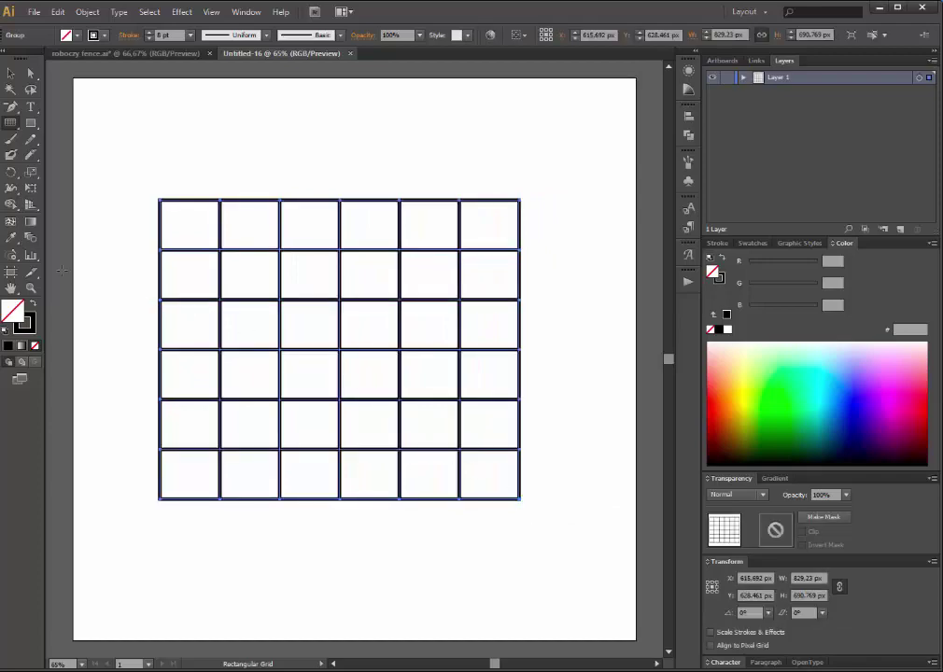
Expand the grid's fill and stroke into filled shapes and colour them yellow (FBFF15).
click(84, 12)
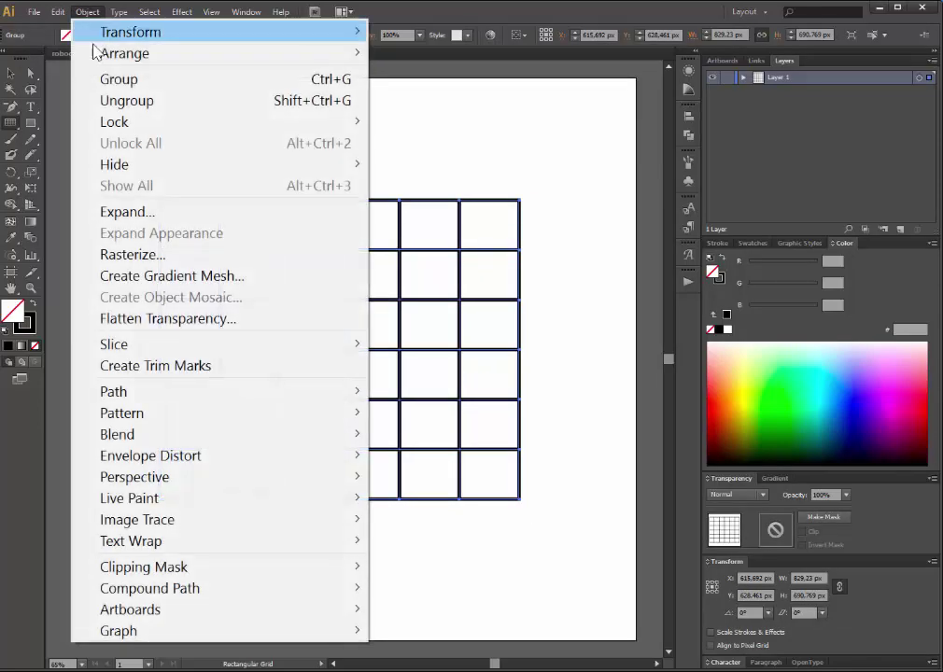
click(137, 212)
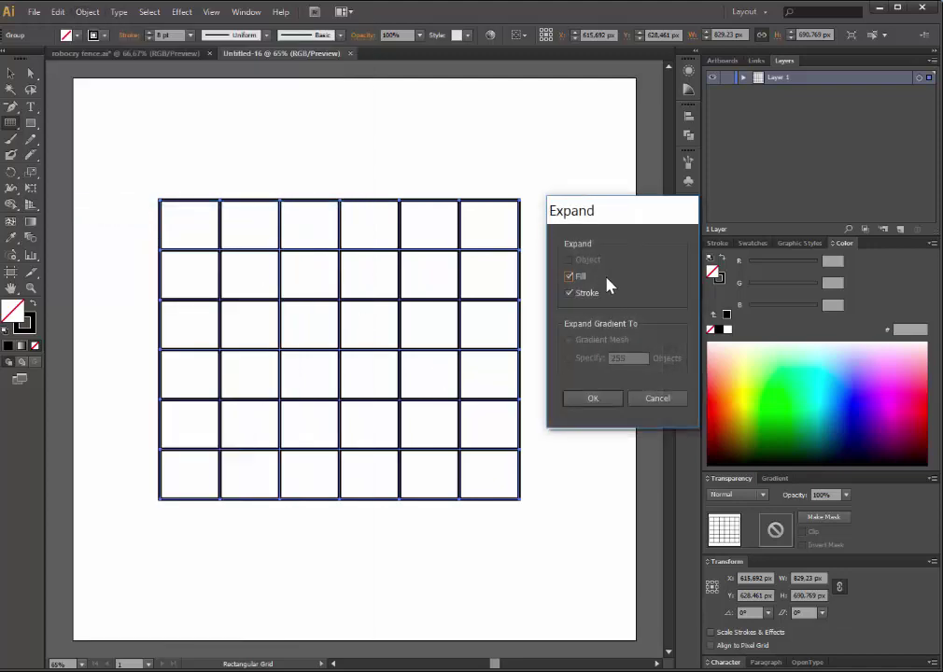
click(594, 400)
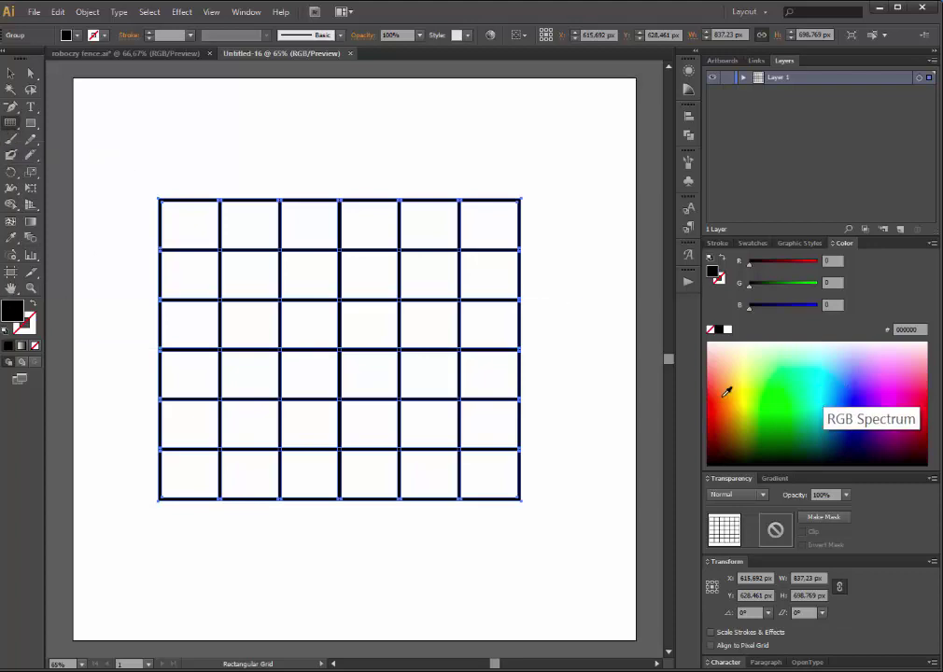
click(745, 395)
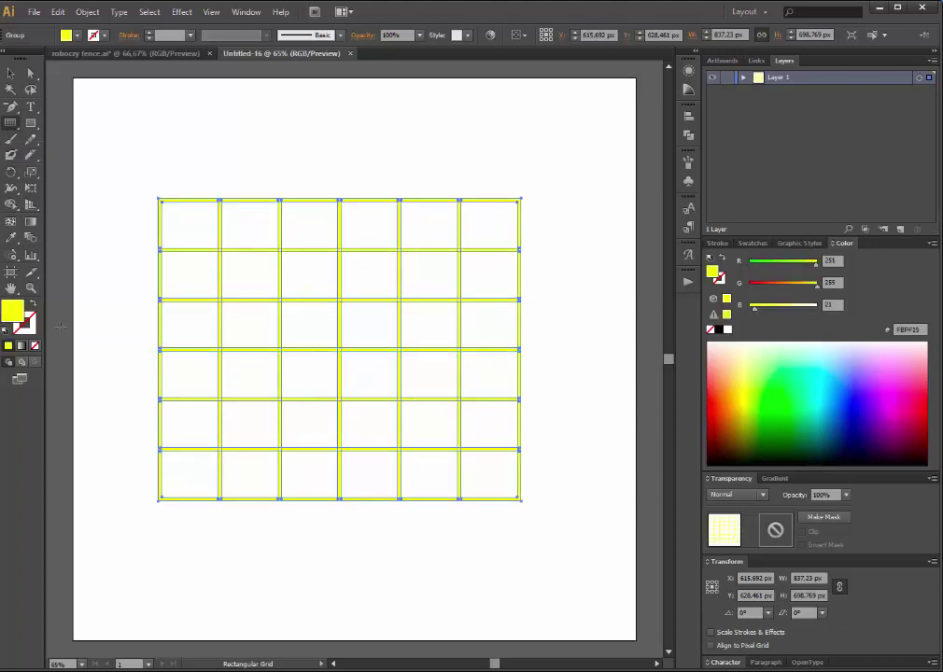
Deselect the grid and make blue the current fill colour.
click(11, 73)
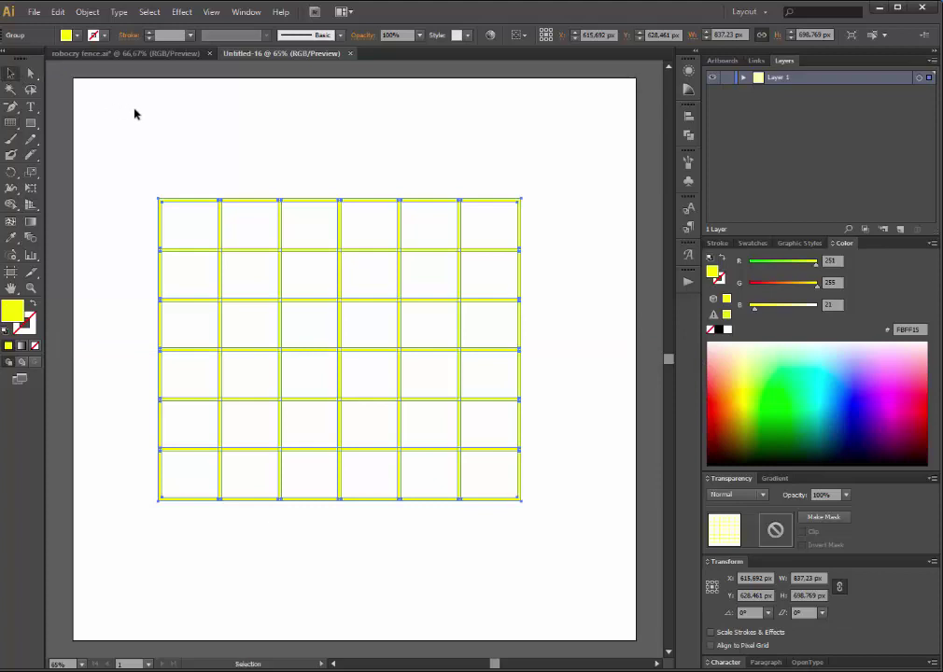
click(522, 380)
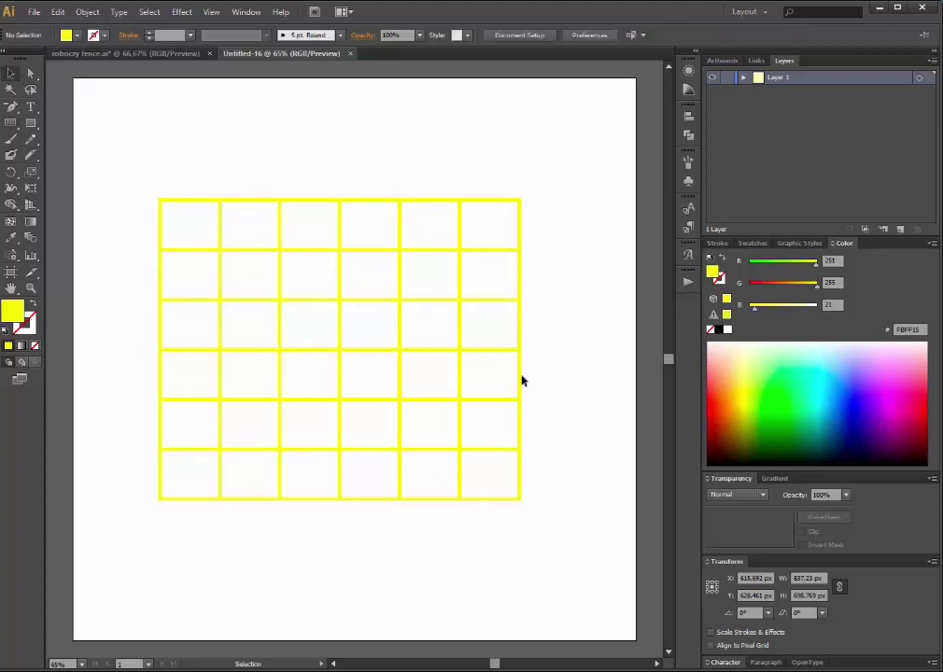
click(864, 411)
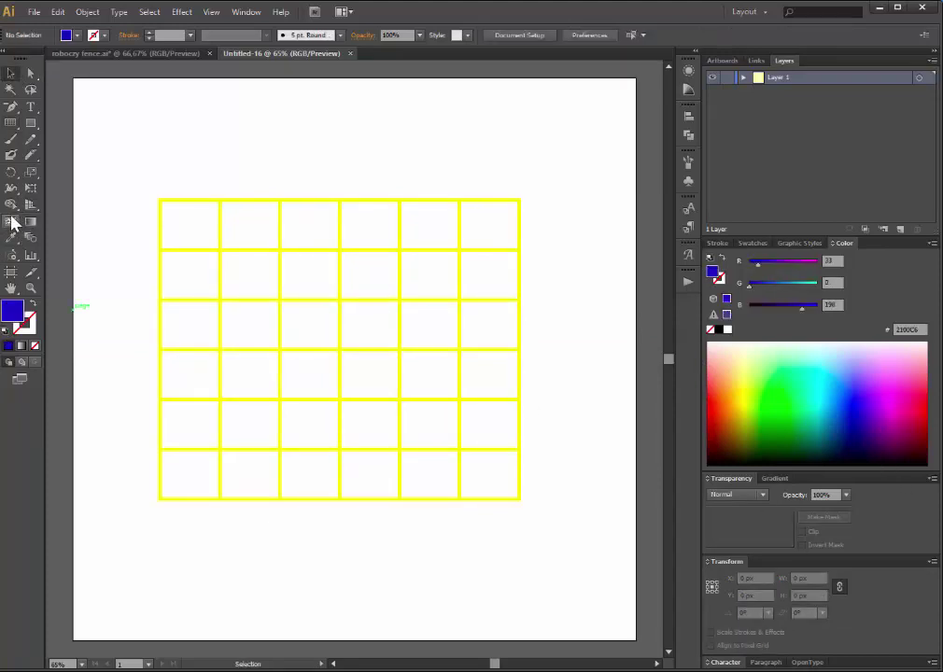
With the Shape Builder, select the grid and merge cell pairs in rows 1–3 into blue blocks.
drag(11, 205, 97, 204)
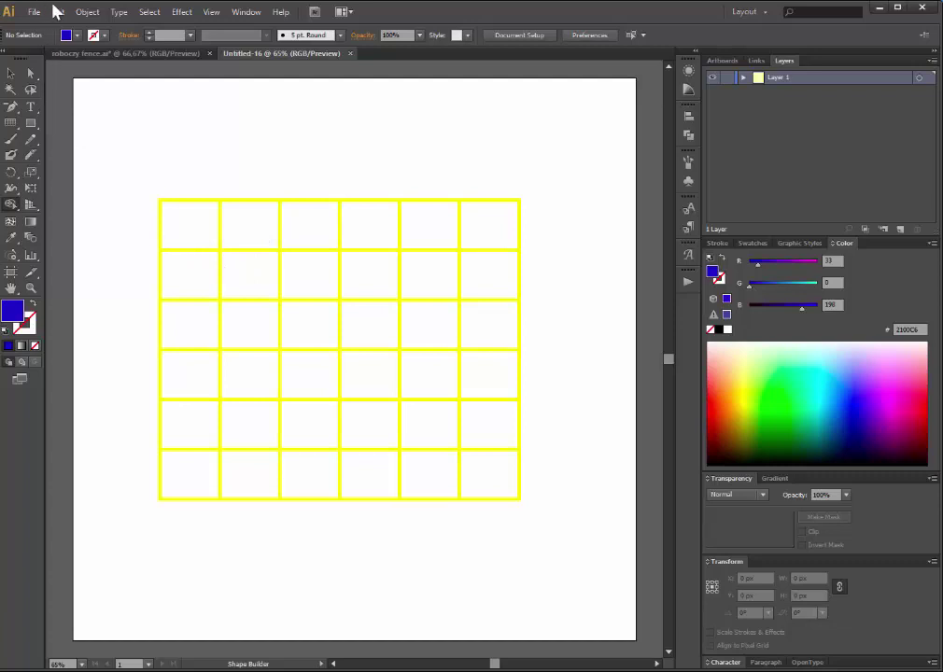
key(ctrl+a)
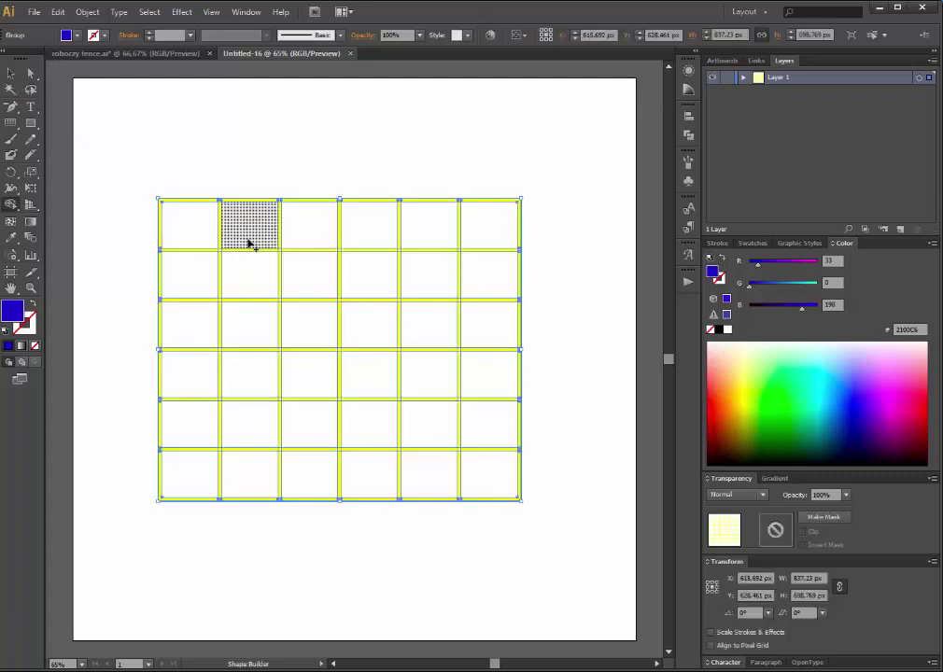
mouse_move(200, 240)
mouse_down()
mouse_move(211, 280)
mouse_move(342, 272)
mouse_up()
mouse_move(308, 226)
mouse_down()
mouse_move(374, 226)
mouse_move(437, 307)
mouse_move(492, 336)
mouse_up()
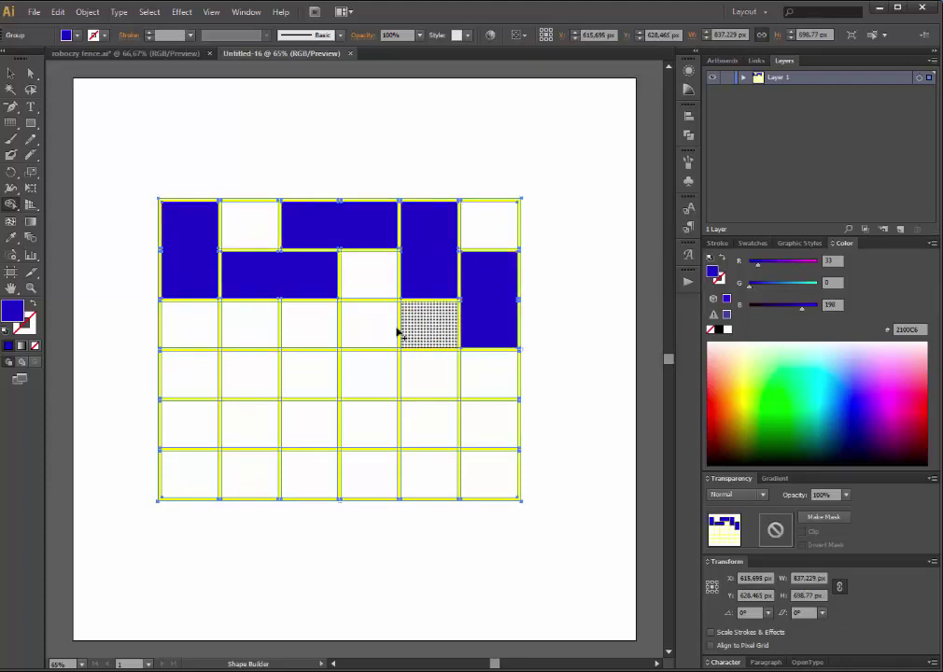
drag(420, 324, 368, 334)
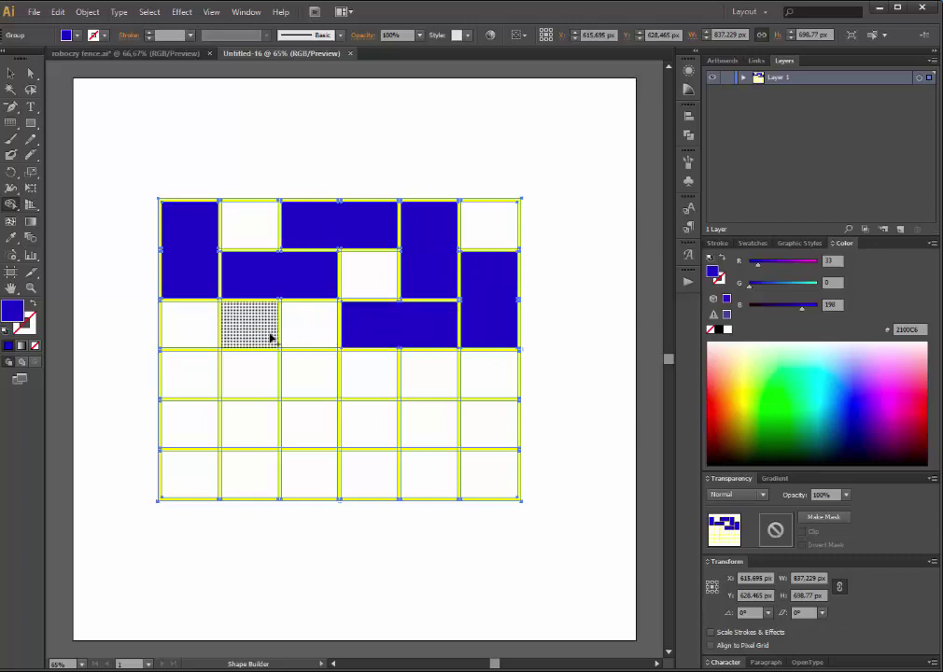
drag(248, 332, 251, 370)
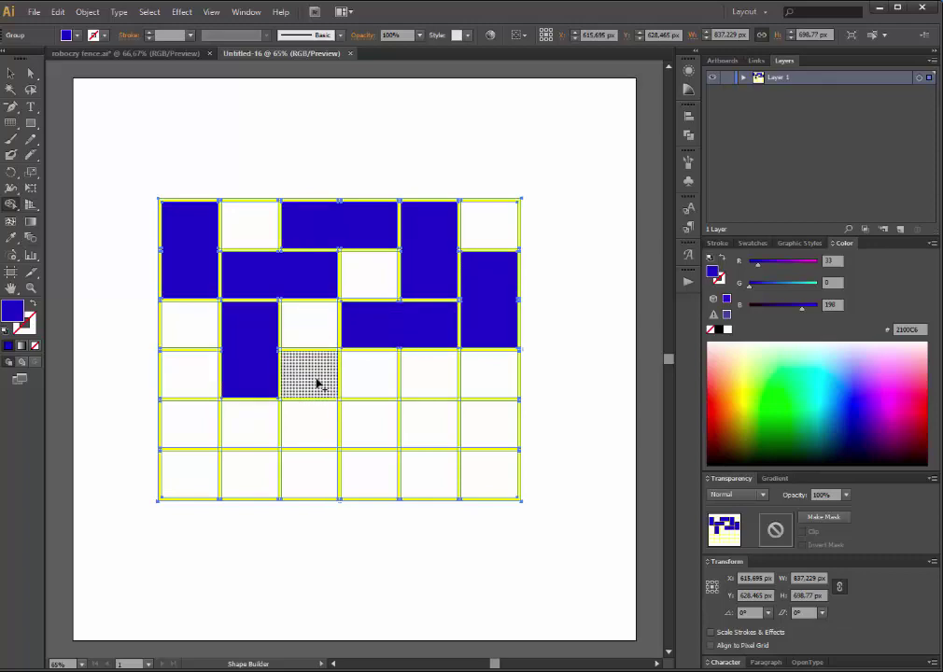
Merge the remaining cell pairs in rows 4–6 into blue (2100C6) two-cell blocks.
drag(315, 376, 371, 383)
drag(190, 373, 193, 436)
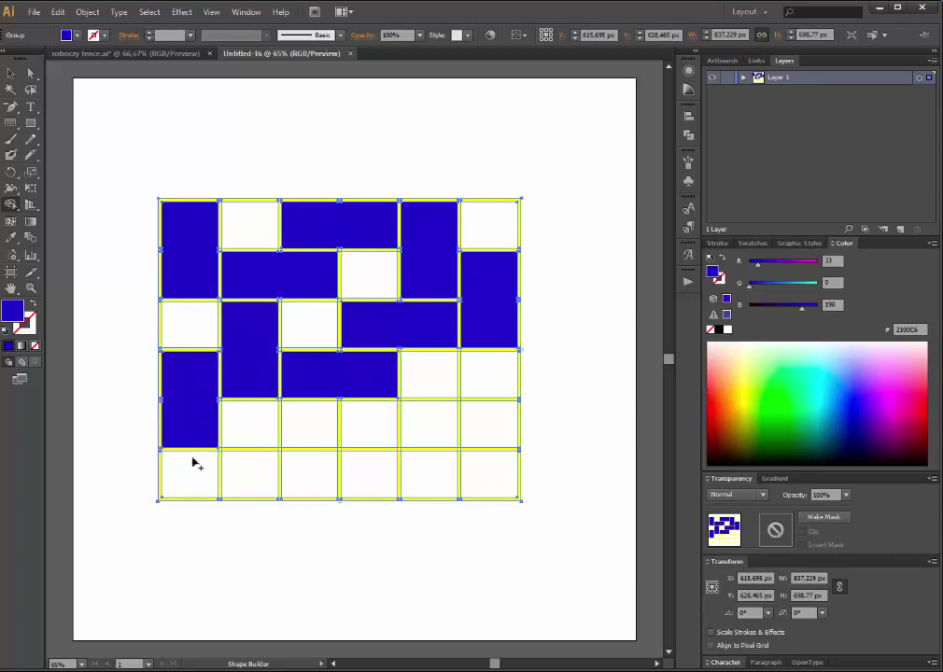
drag(442, 396, 428, 436)
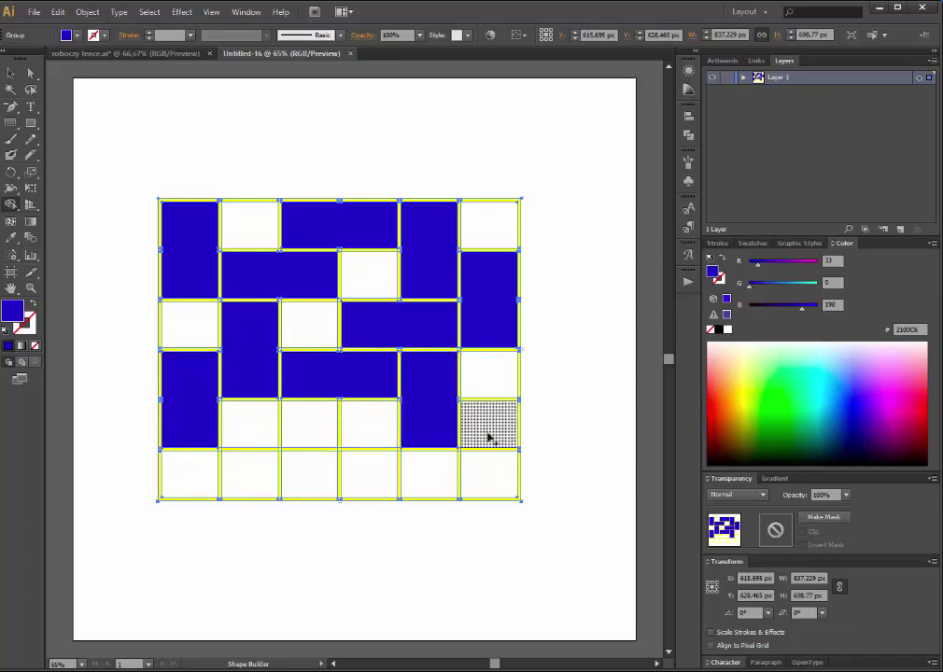
drag(488, 436, 488, 478)
drag(396, 489, 431, 487)
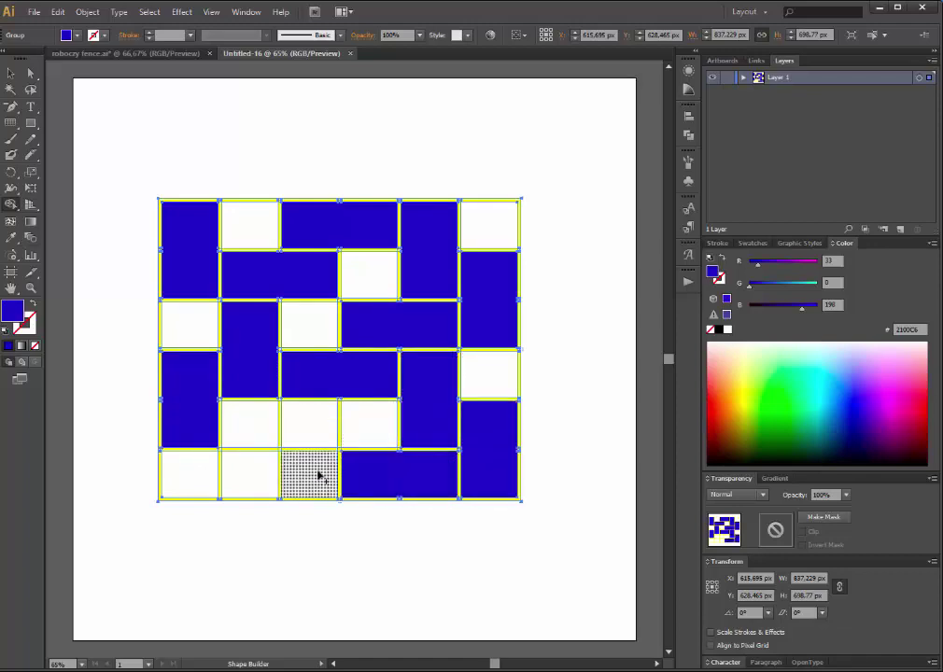
drag(320, 478, 312, 427)
drag(189, 473, 265, 476)
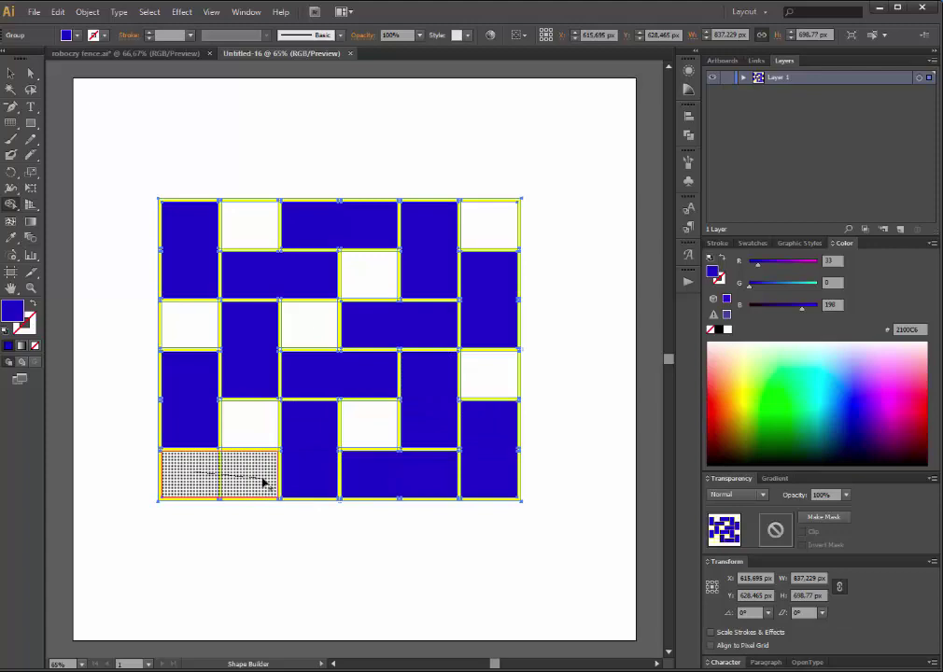
Marquee-select the woven grid artwork and expand it into plain shapes.
click(10, 74)
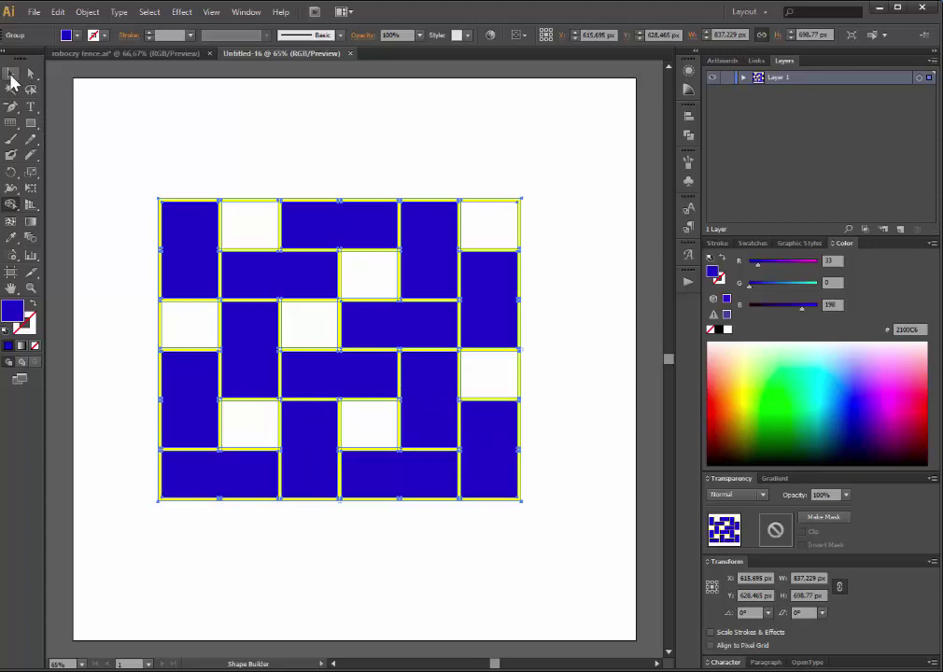
click(143, 125)
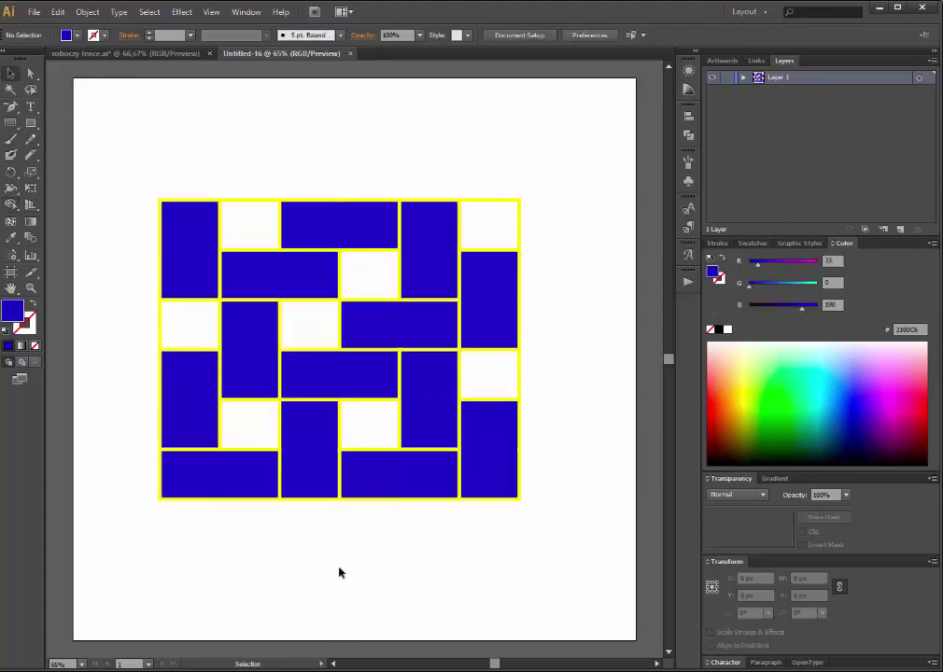
drag(136, 164, 581, 515)
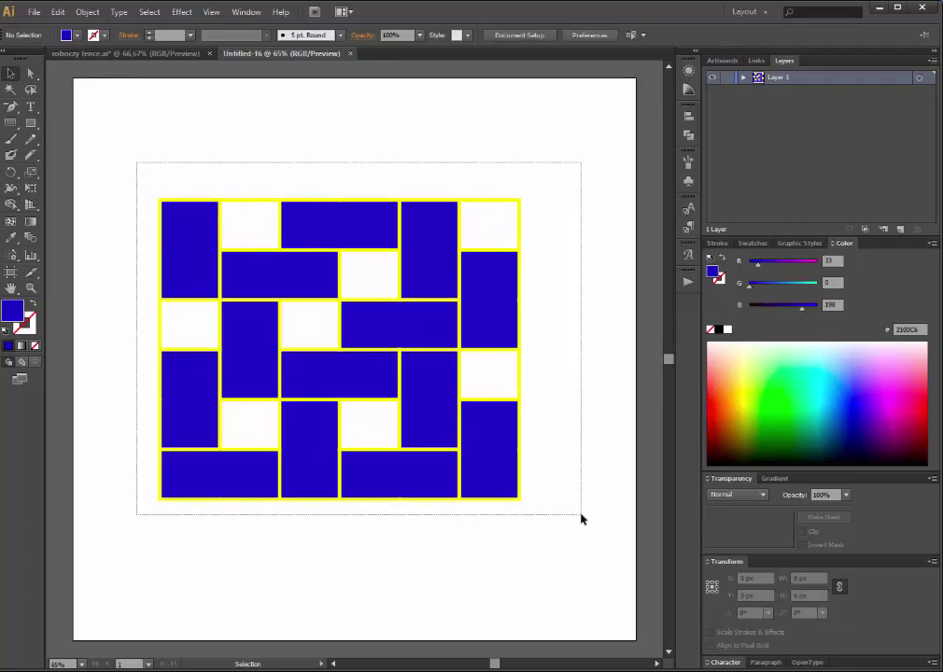
click(90, 12)
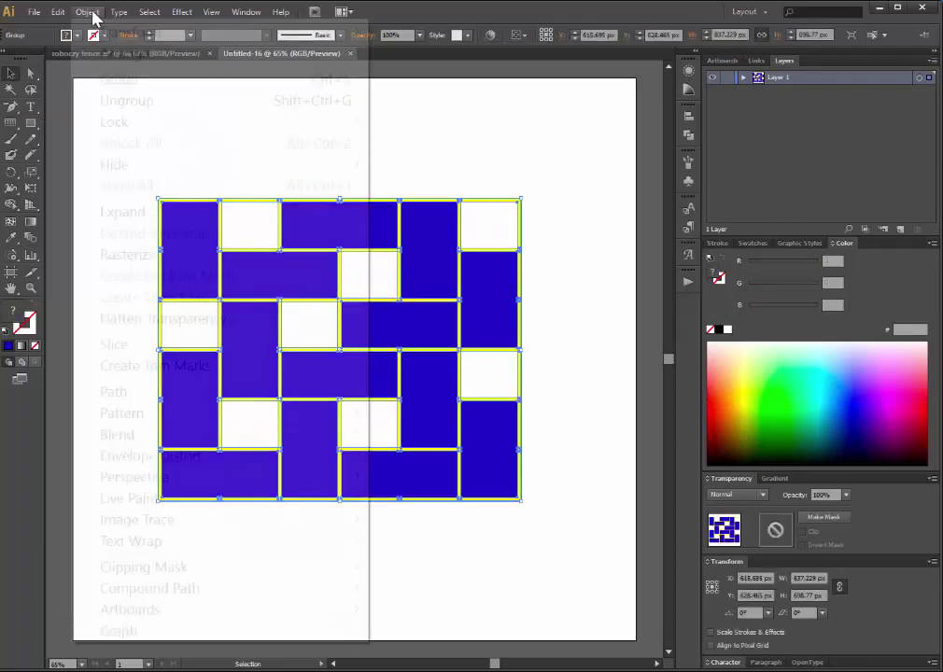
click(147, 212)
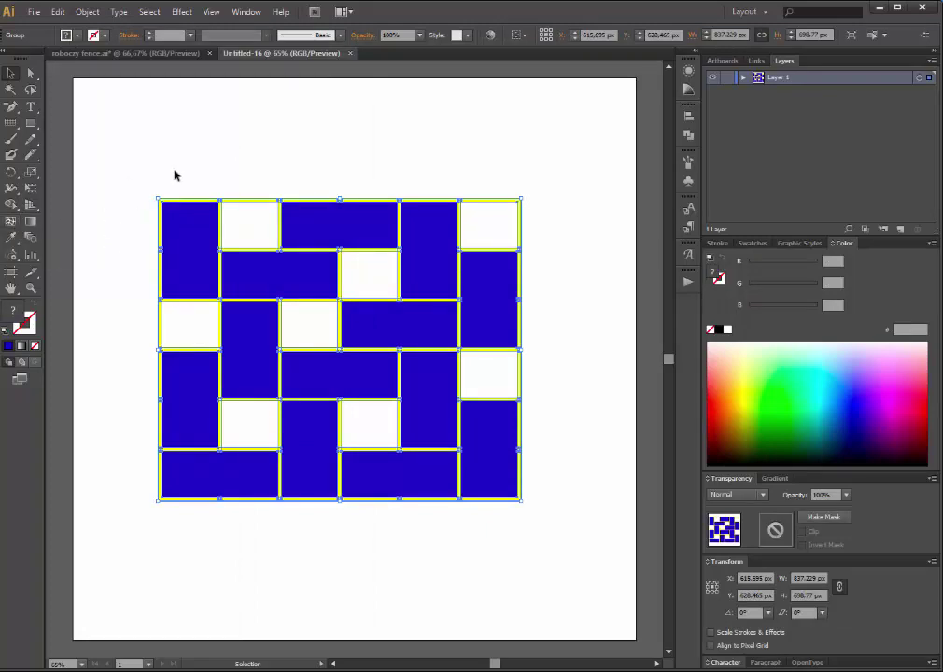
click(60, 12)
mouse_move(87, 12)
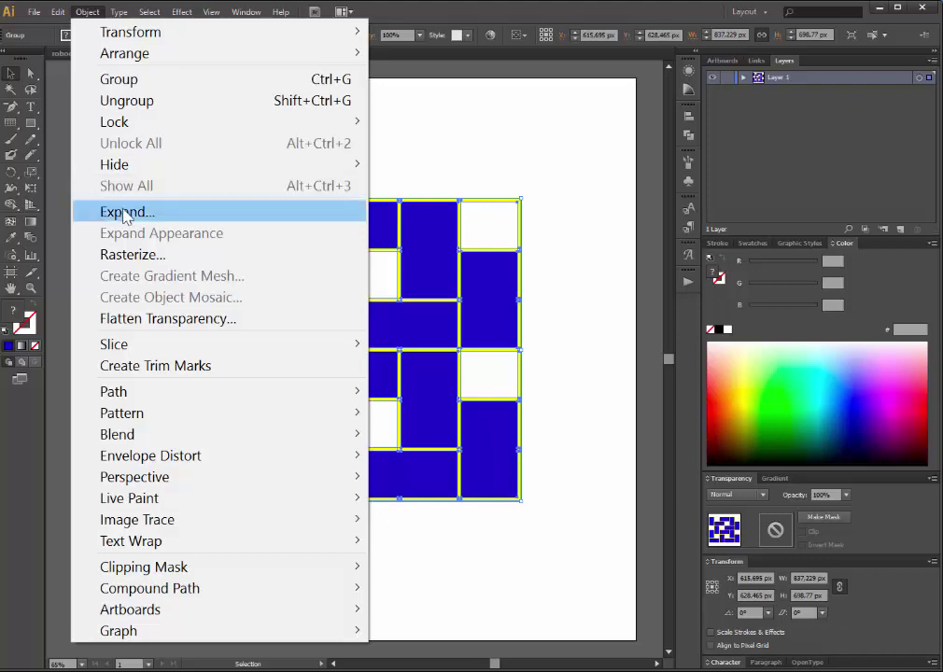
click(126, 211)
With Direct Selection, click the yellow frame shape, then marquee-select all the grid pieces.
key(ctrl+shift+a)
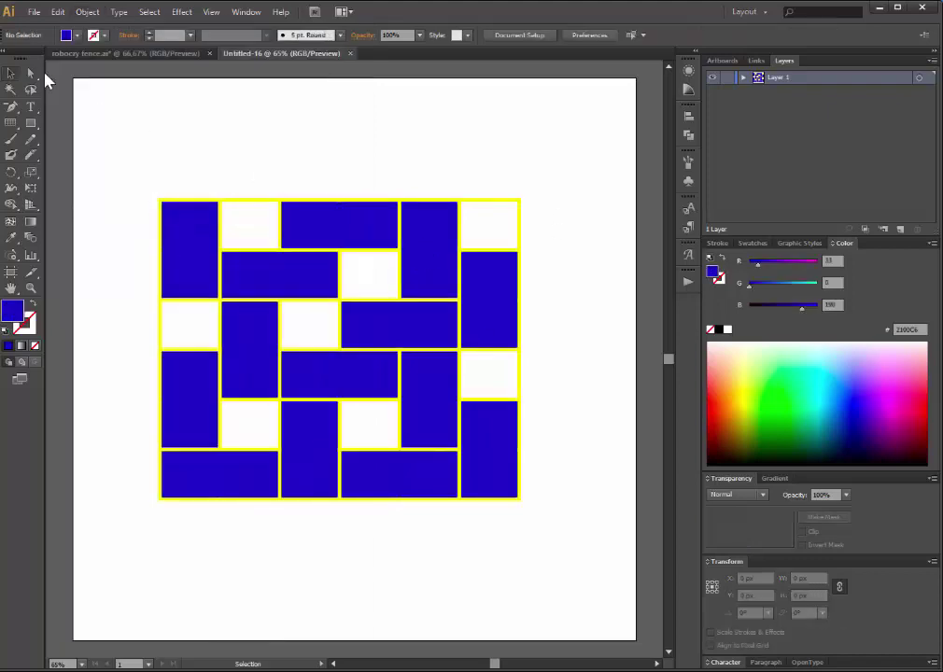
click(30, 72)
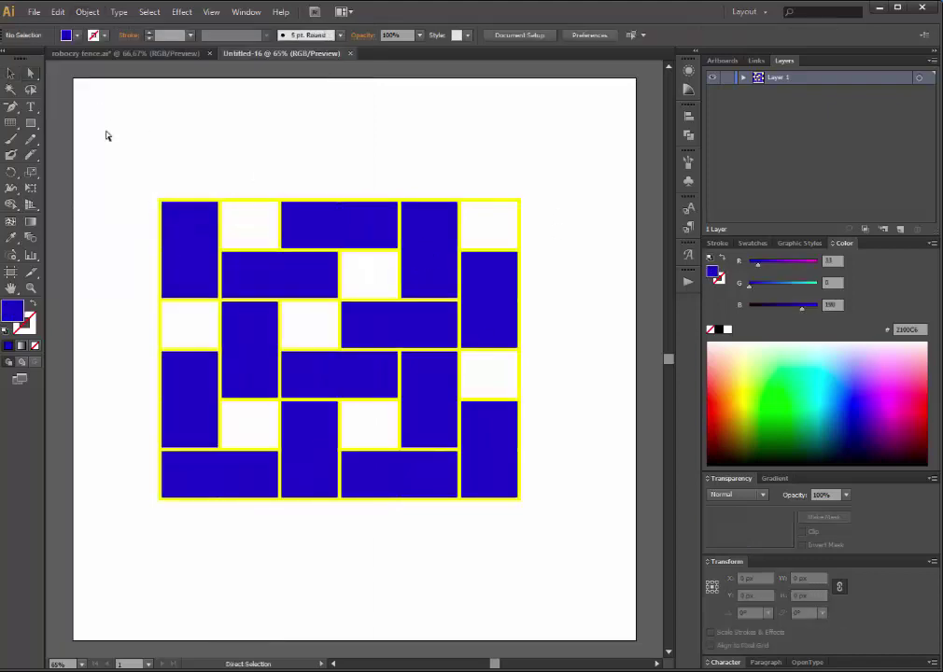
click(255, 205)
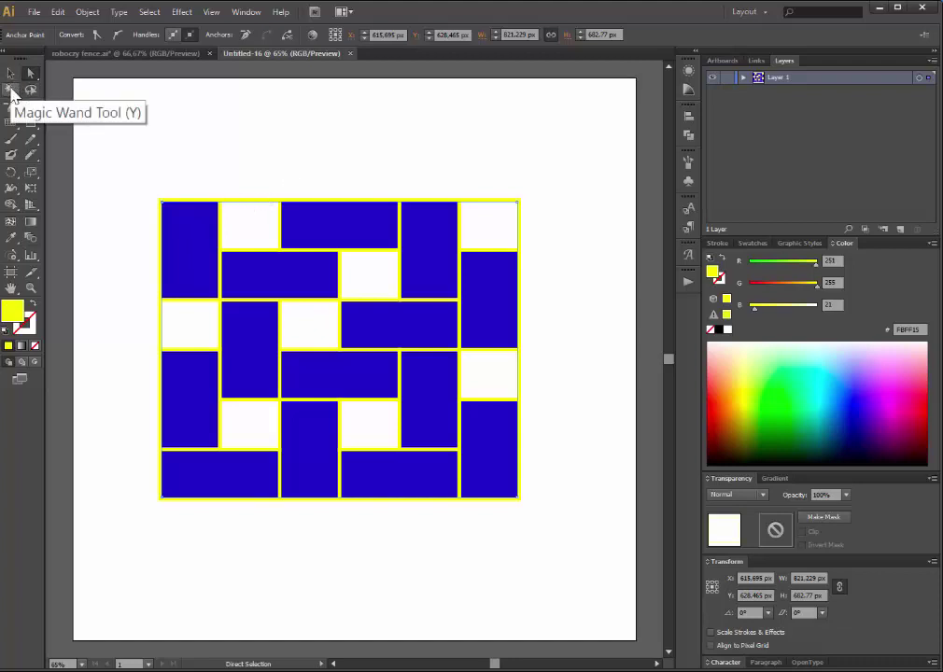
click(250, 229)
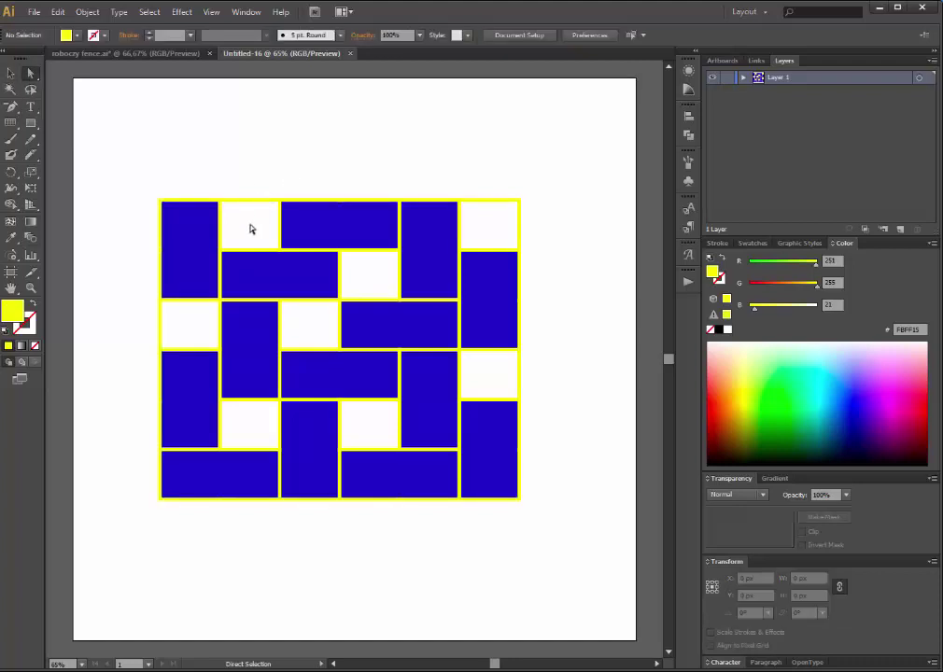
drag(110, 166, 620, 551)
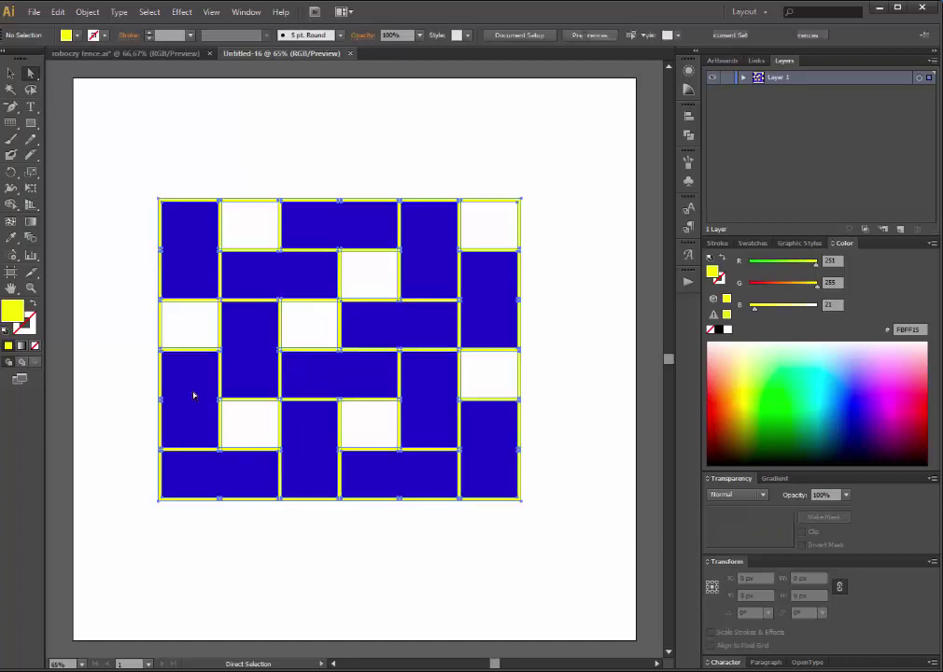
Fill the white gaps between the blue blocks with yellow using the Shape Builder.
click(8, 209)
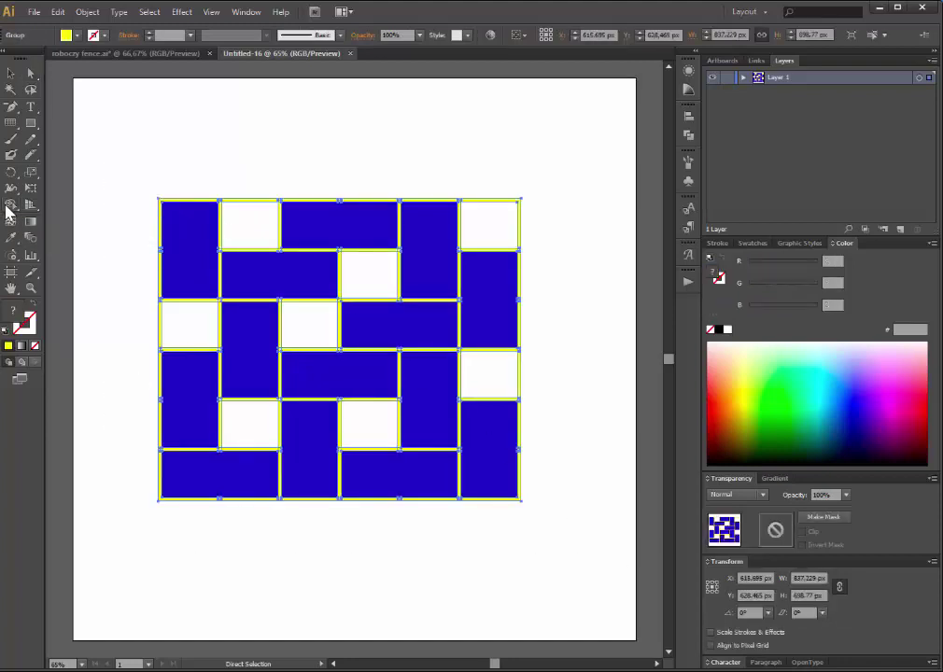
click(248, 245)
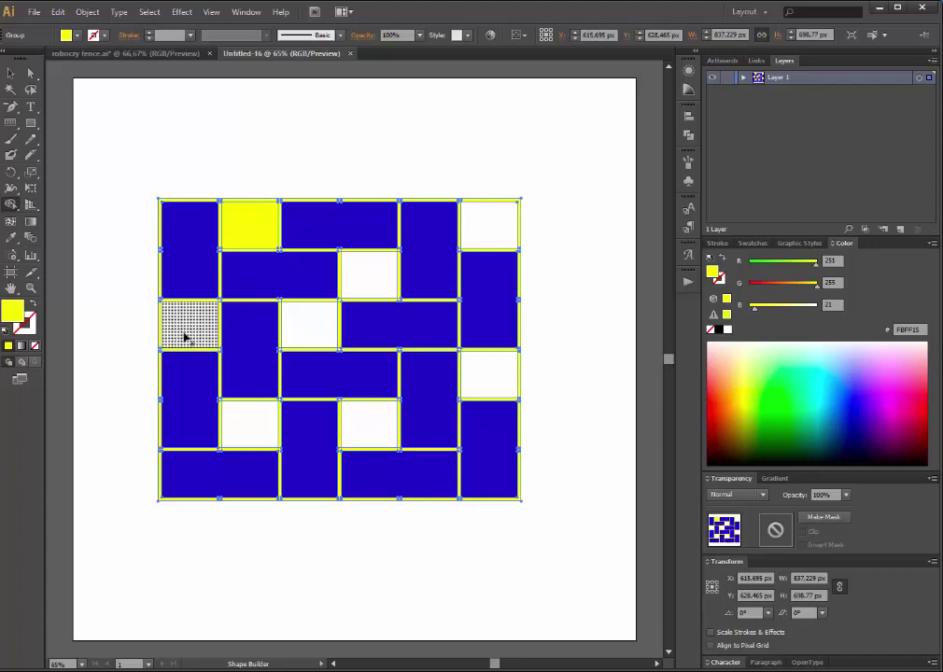
click(186, 337)
click(307, 333)
click(254, 426)
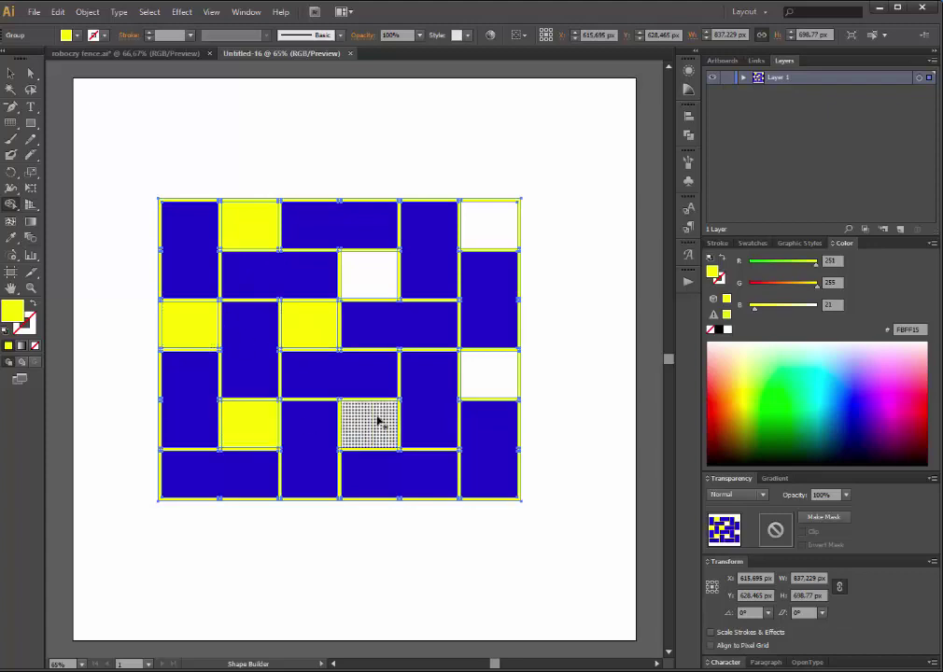
click(482, 369)
click(480, 238)
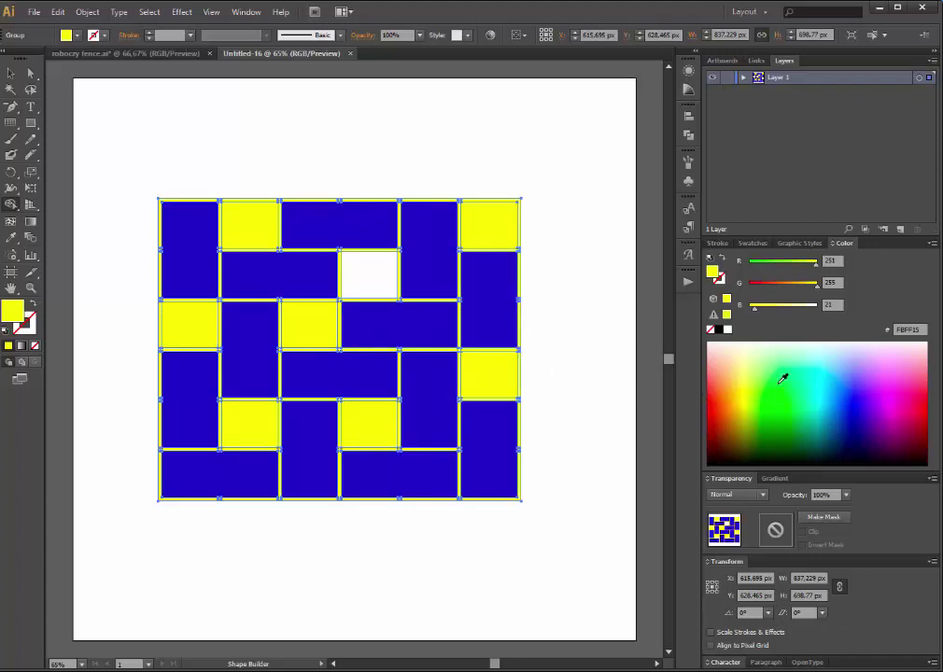
Refill every gap, including the centre one, with greener yellow E3FF20, then deselect.
click(738, 378)
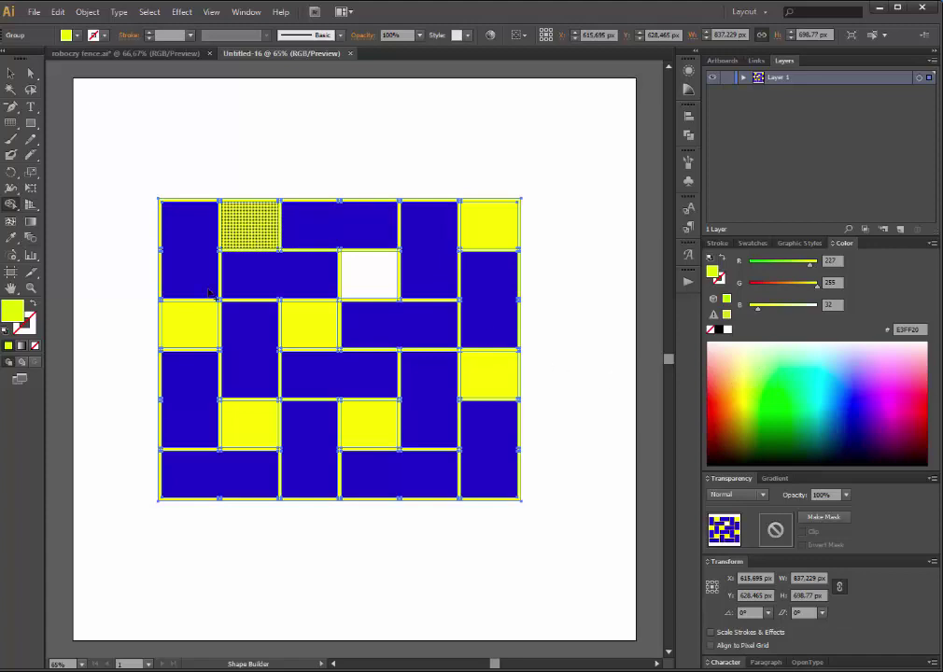
click(193, 331)
click(244, 422)
click(315, 334)
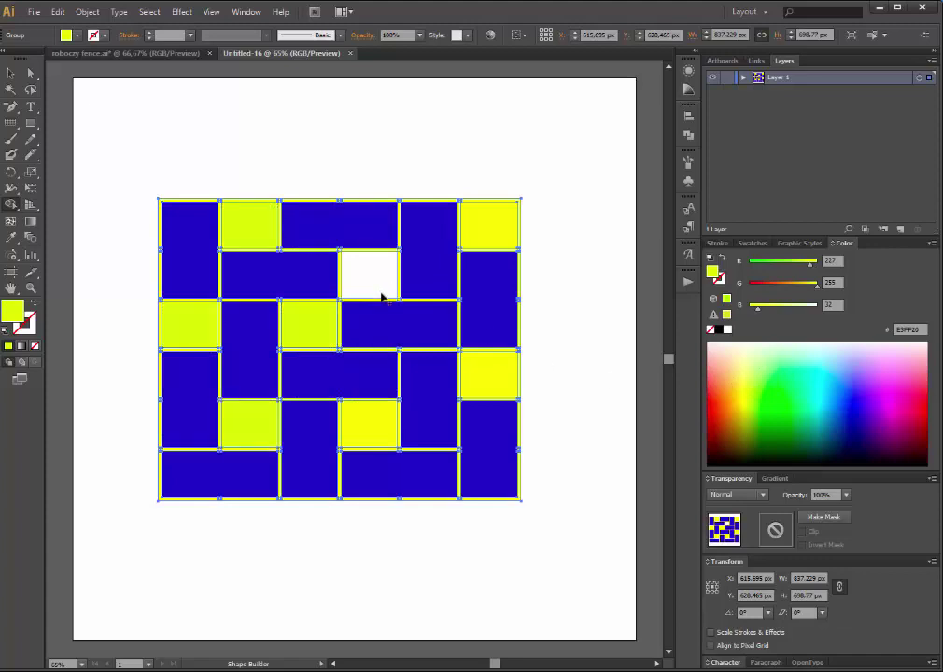
click(378, 291)
click(498, 385)
click(499, 239)
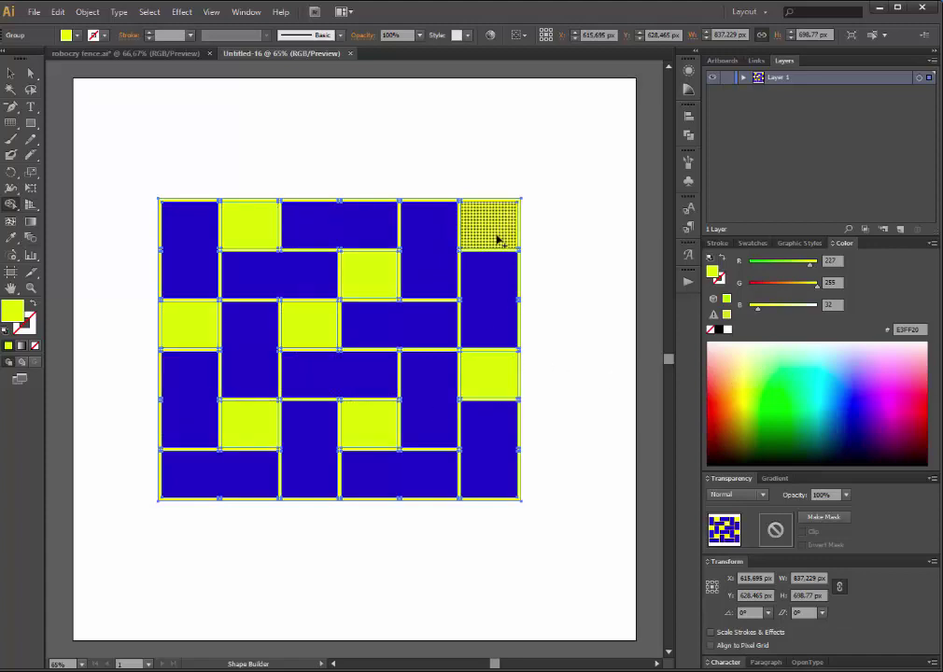
click(31, 73)
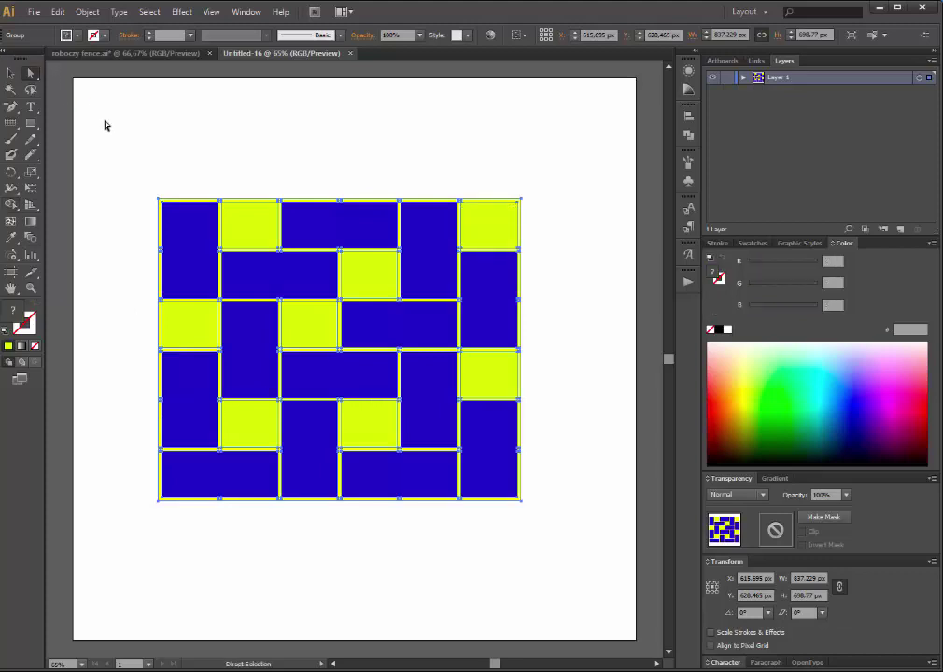
click(230, 532)
Set the Magic Wand fill-colour tolerance to 1 and select all the yellow pieces by colour.
click(10, 90)
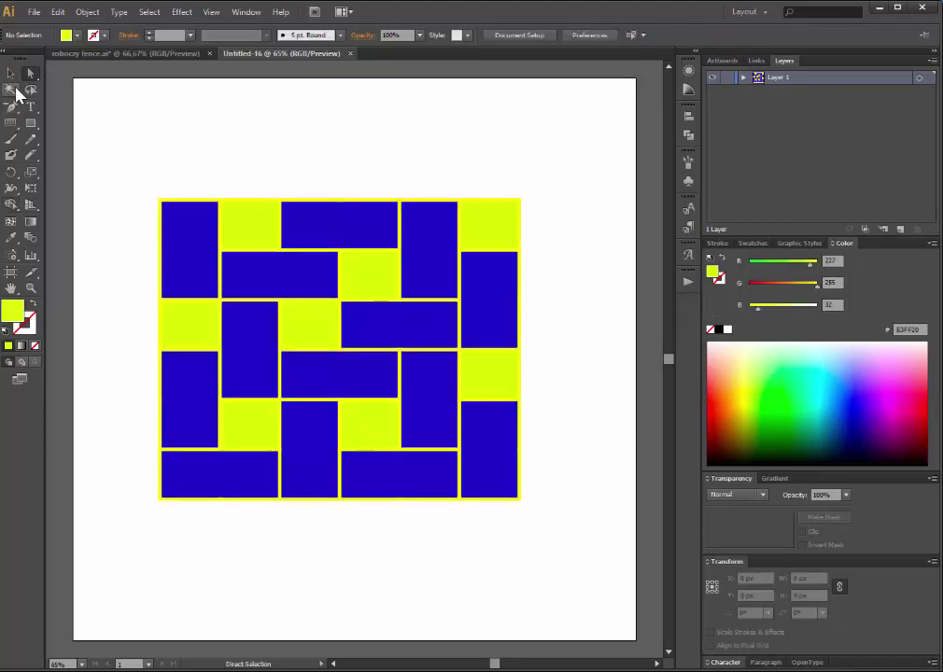
click(206, 199)
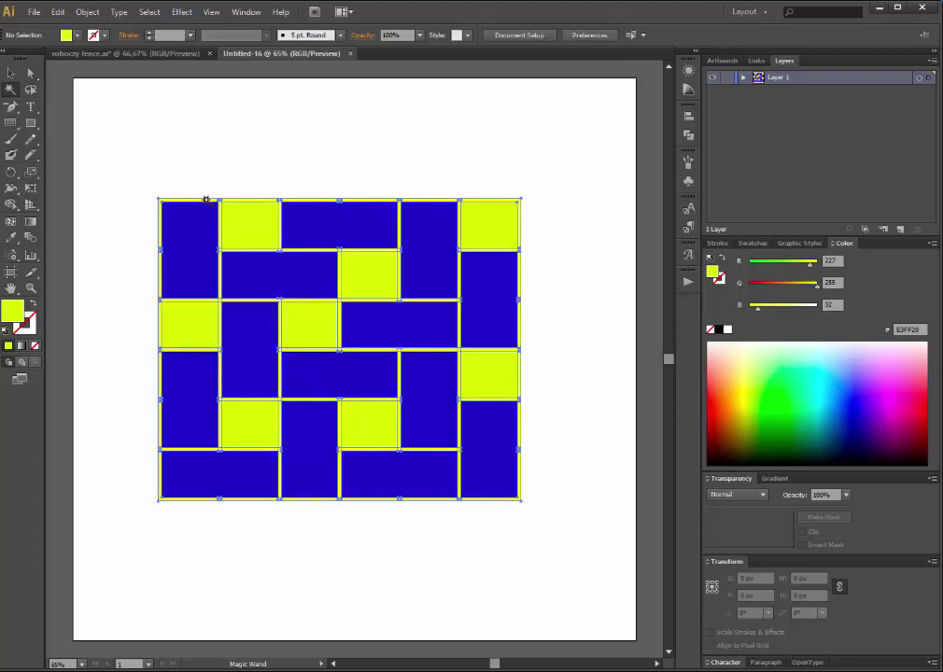
double_click(10, 89)
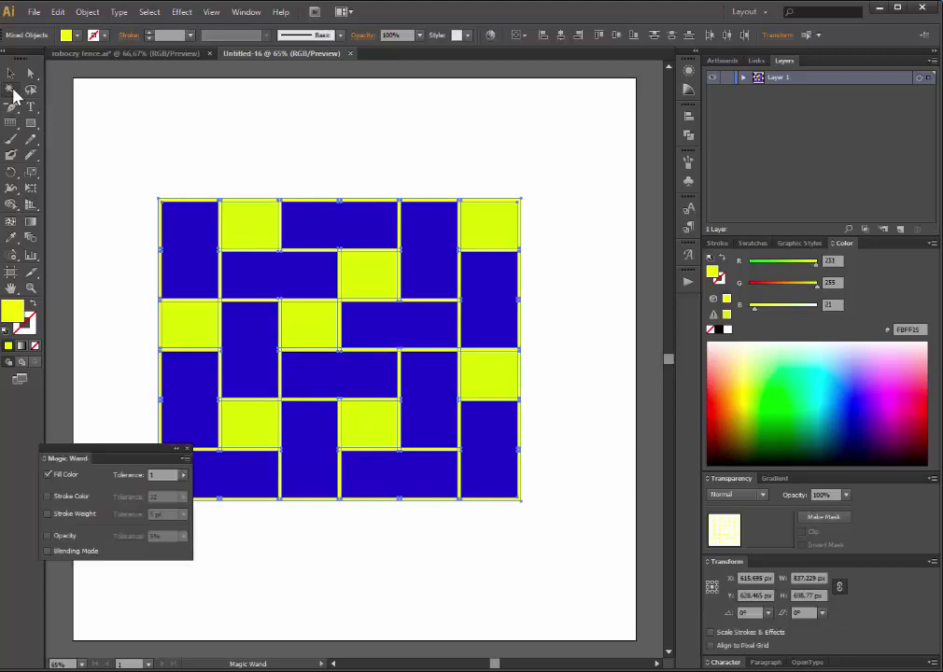
click(187, 449)
click(225, 158)
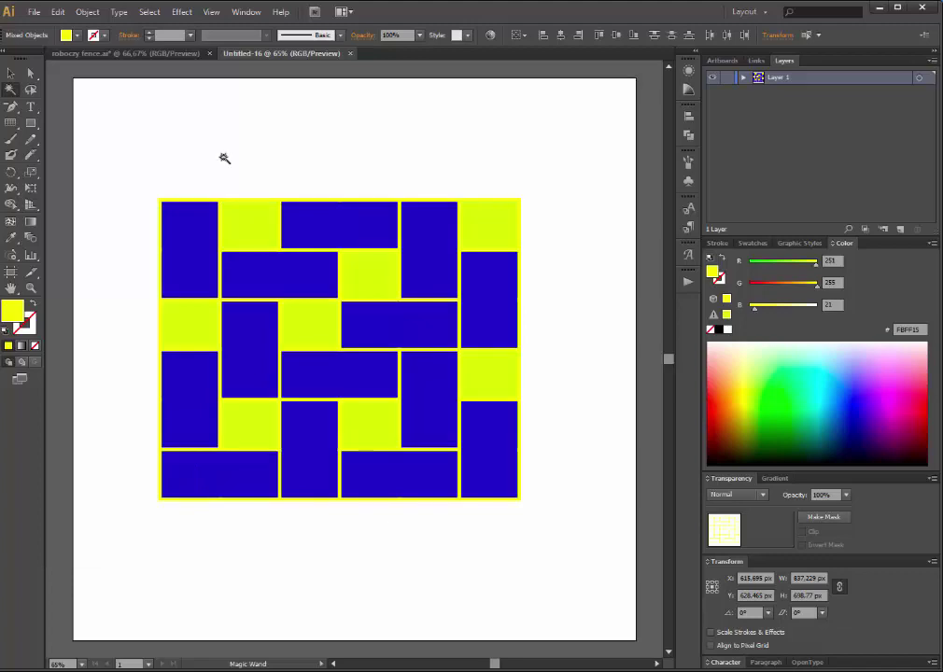
click(207, 199)
Clear the selected yellow pieces and marquee-select the remaining woven pattern.
click(57, 12)
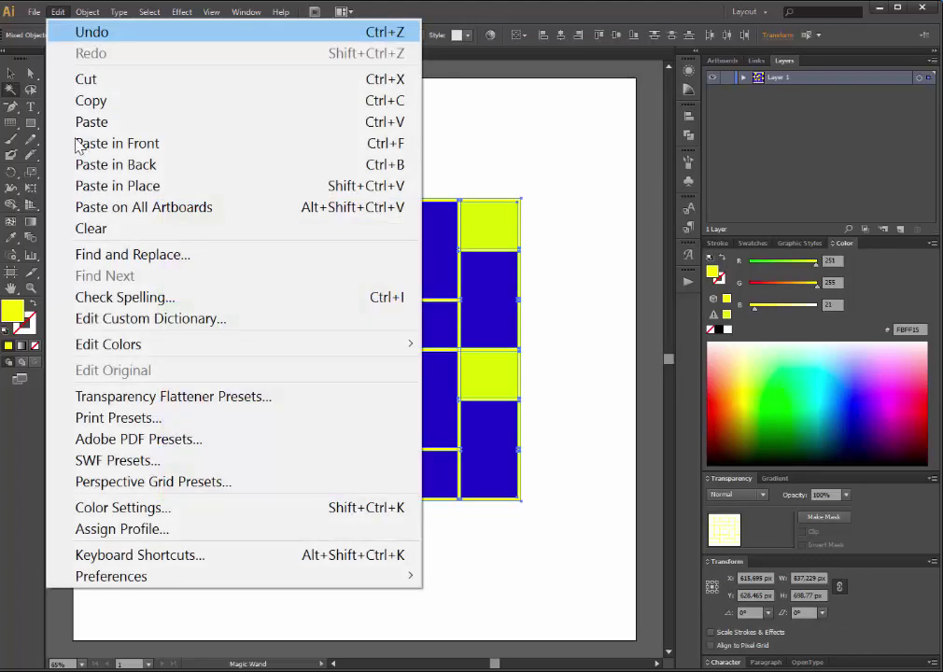
click(103, 228)
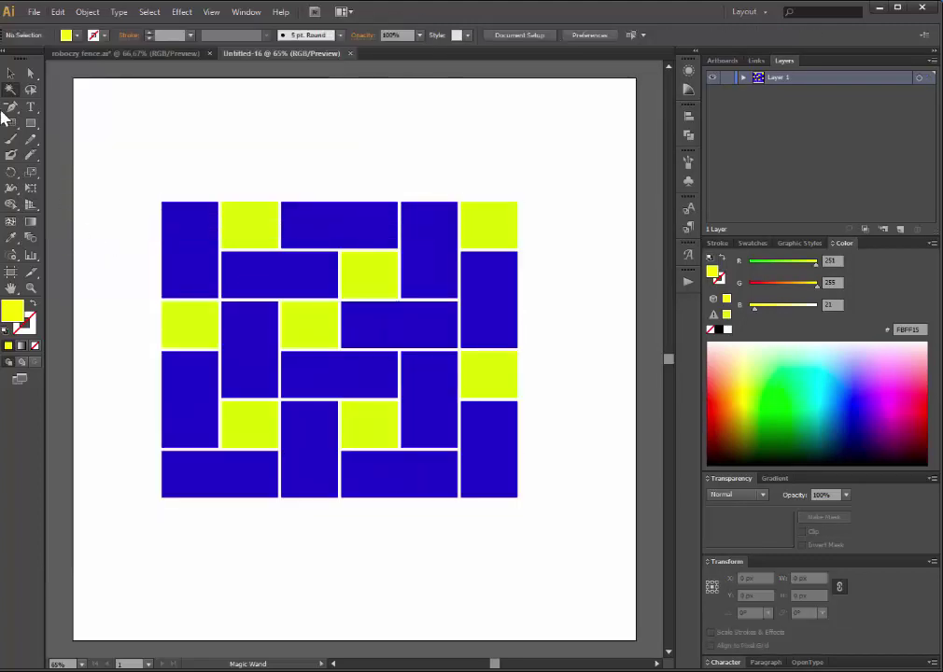
click(10, 73)
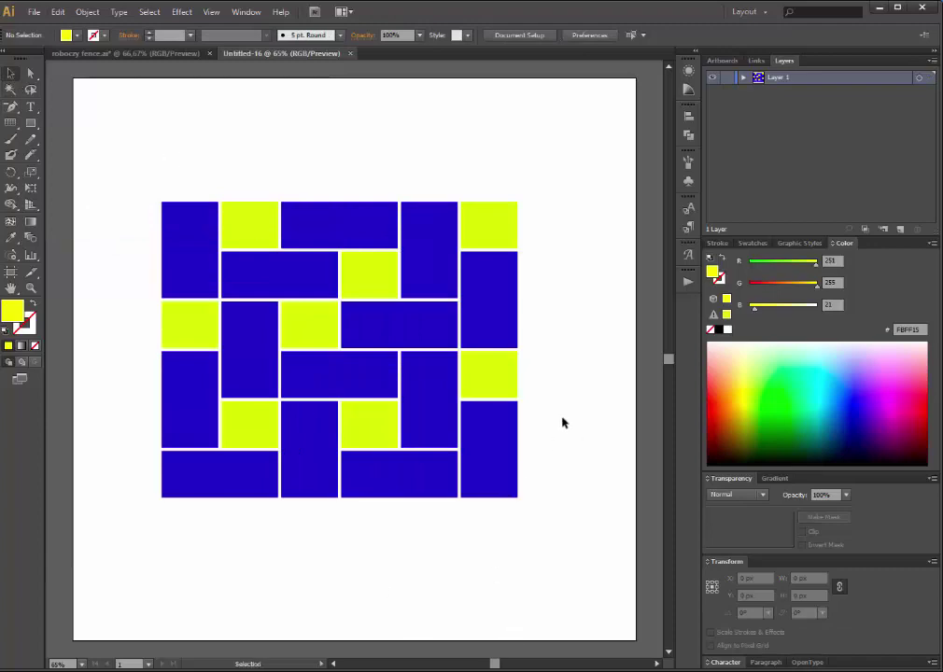
mouse_move(128, 175)
mouse_down()
mouse_move(523, 522)
mouse_move(563, 543)
mouse_up()
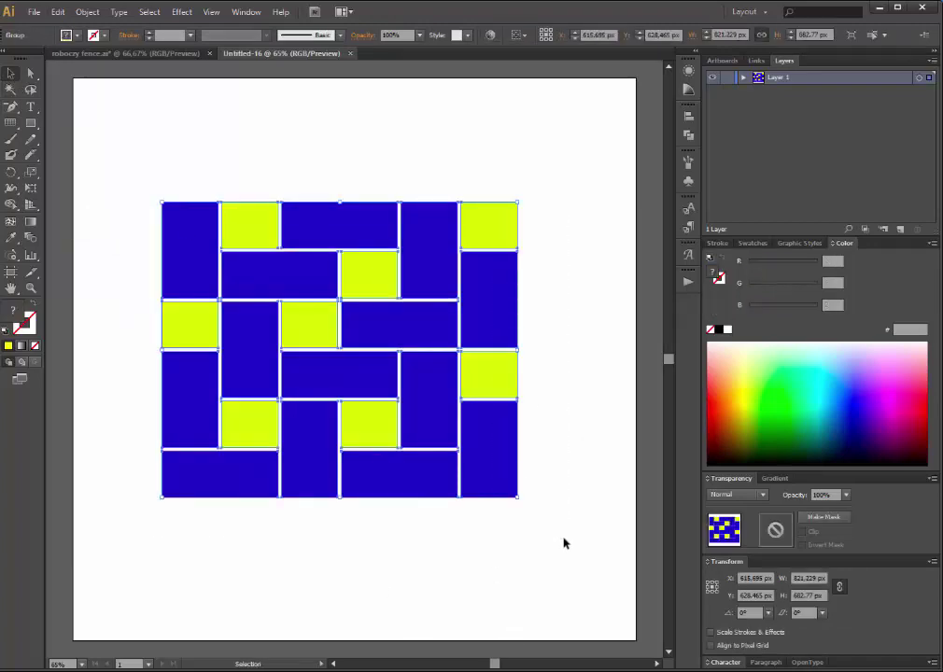
Expand Layer 1 and its nested groups in the Layers panel to list the individual paths.
click(743, 77)
click(757, 91)
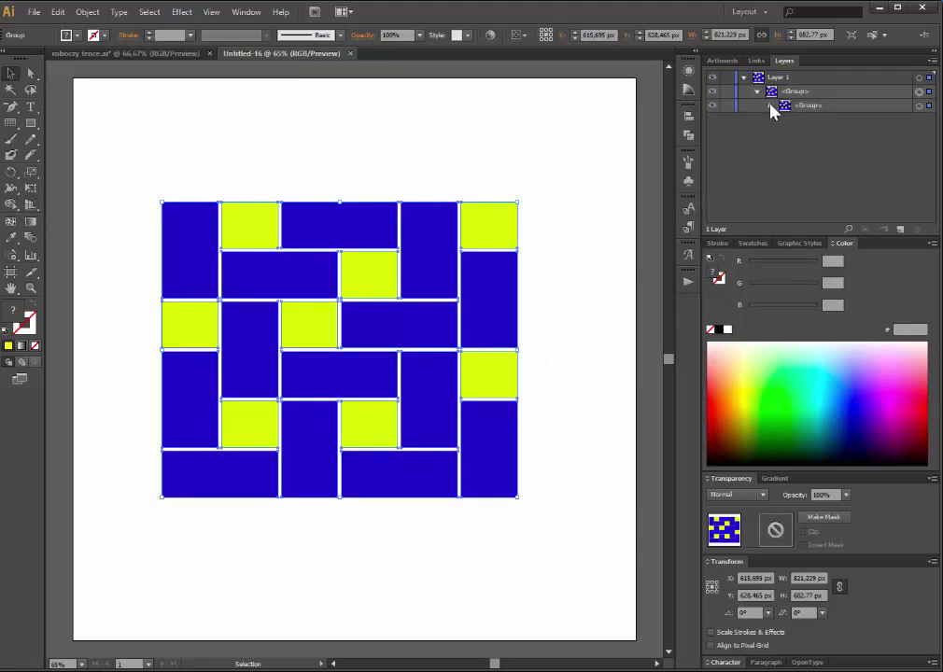
click(771, 106)
scroll(833, 142, down, 5)
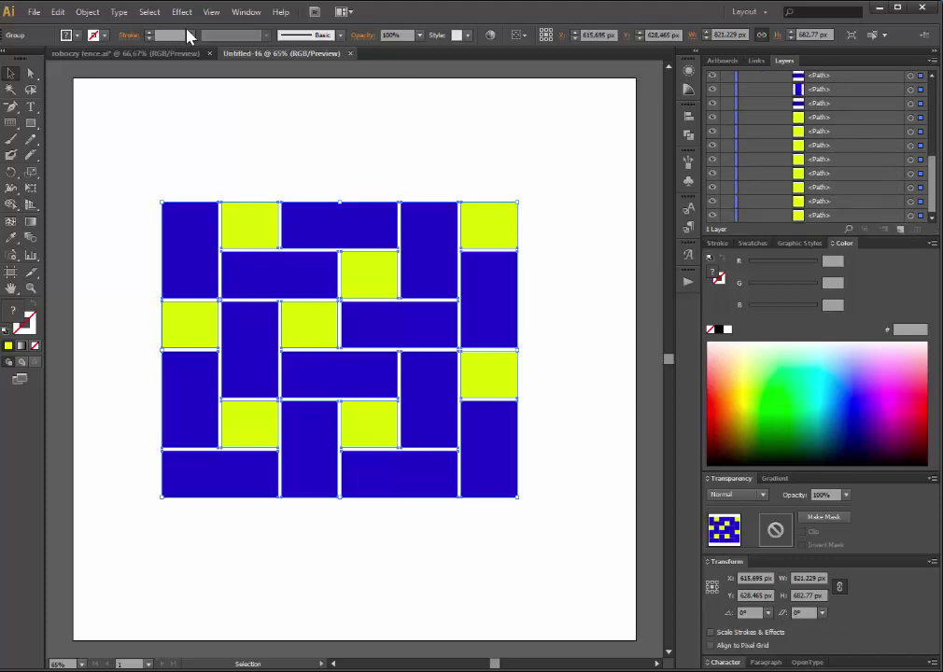
Simplify all block paths to 136 points, tuning Curve Precision and Angle Threshold with Preview on.
click(87, 13)
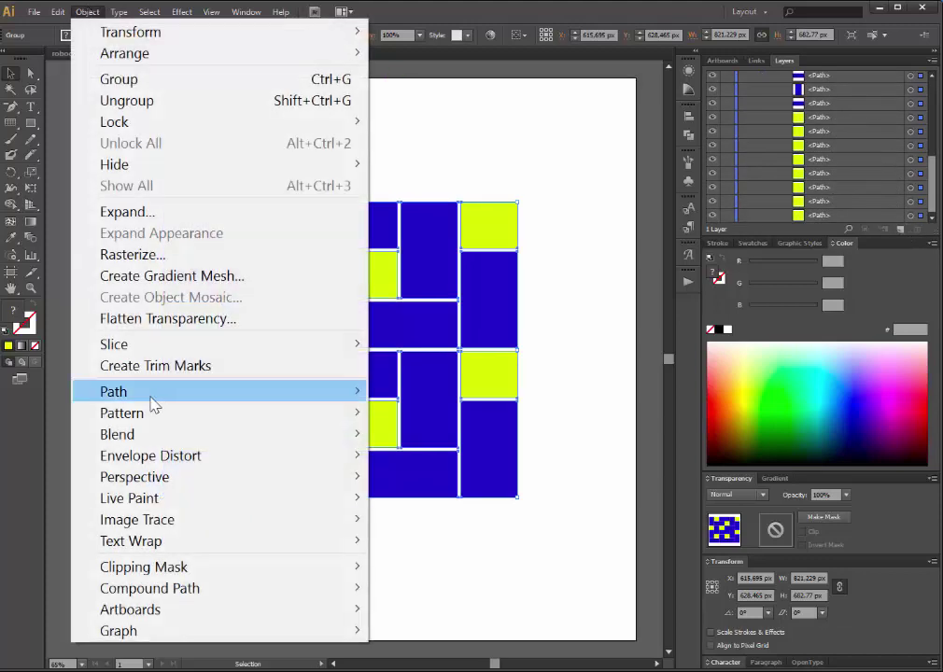
click(492, 488)
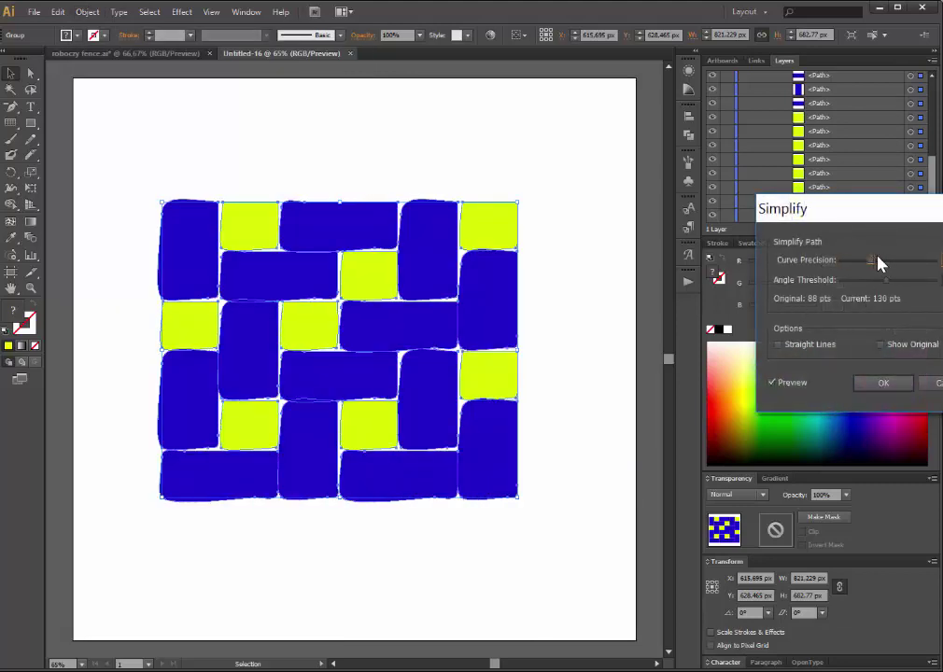
mouse_move(874, 263)
mouse_down()
mouse_move(927, 263)
mouse_move(891, 261)
mouse_up()
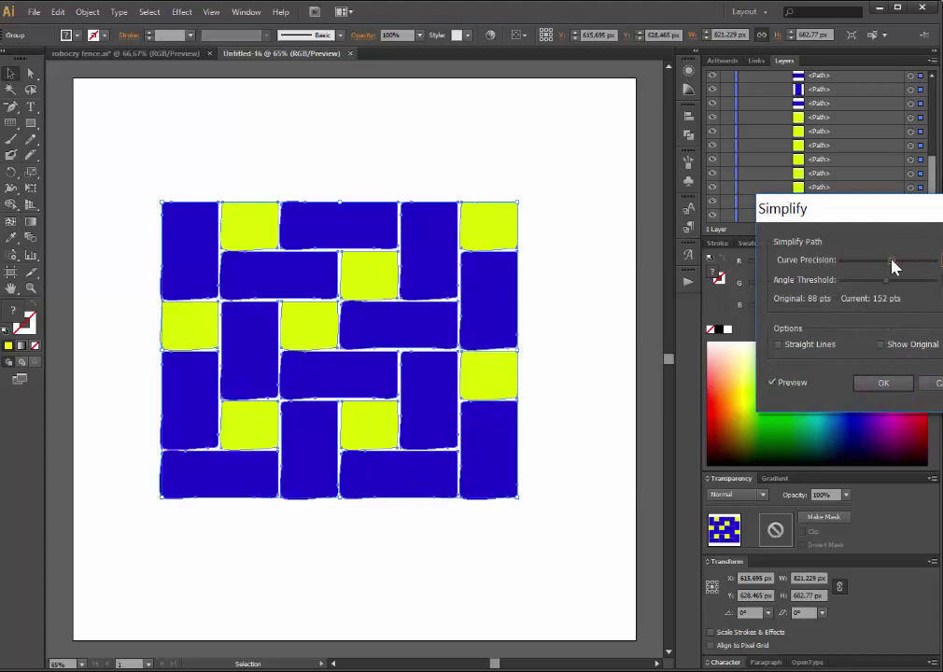
click(843, 262)
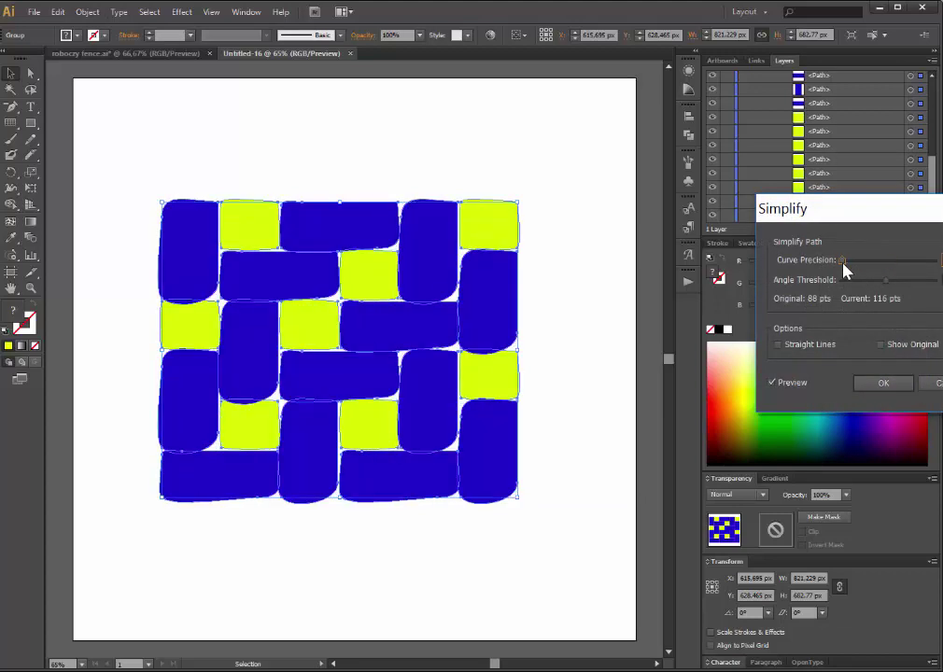
drag(854, 264, 904, 277)
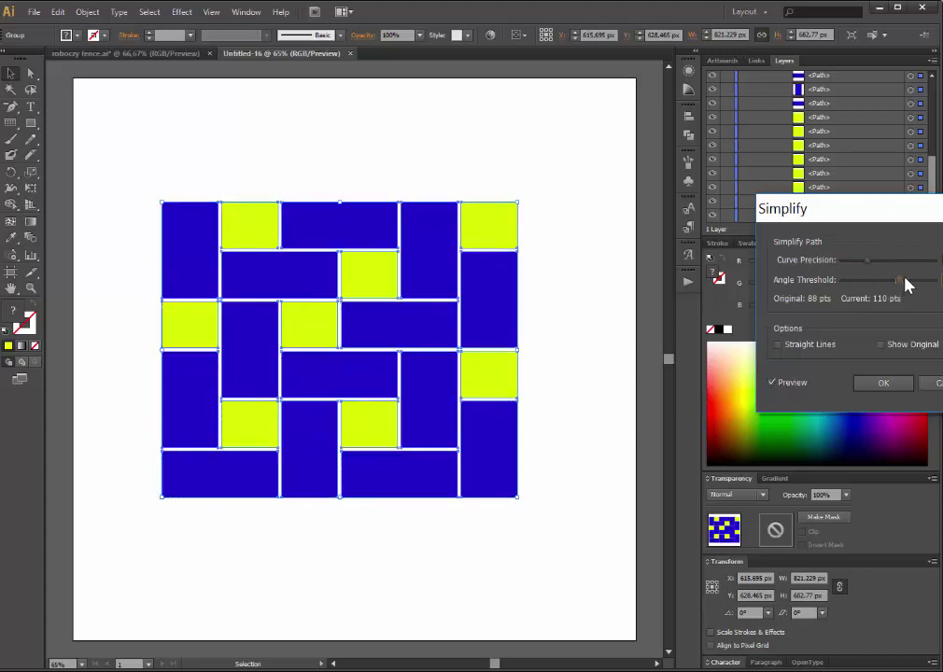
click(859, 281)
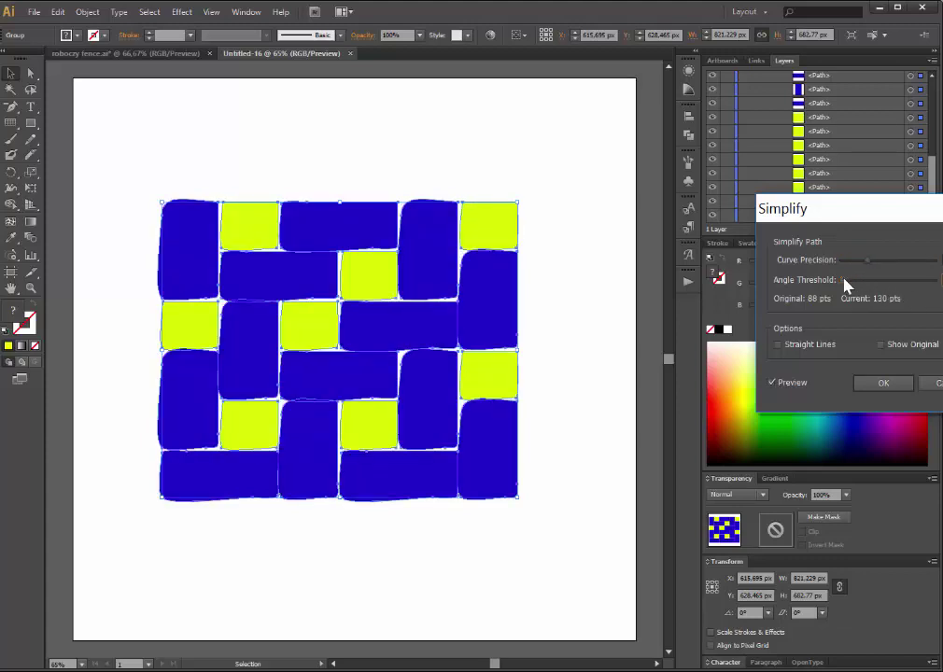
drag(883, 283, 919, 281)
click(864, 281)
click(880, 260)
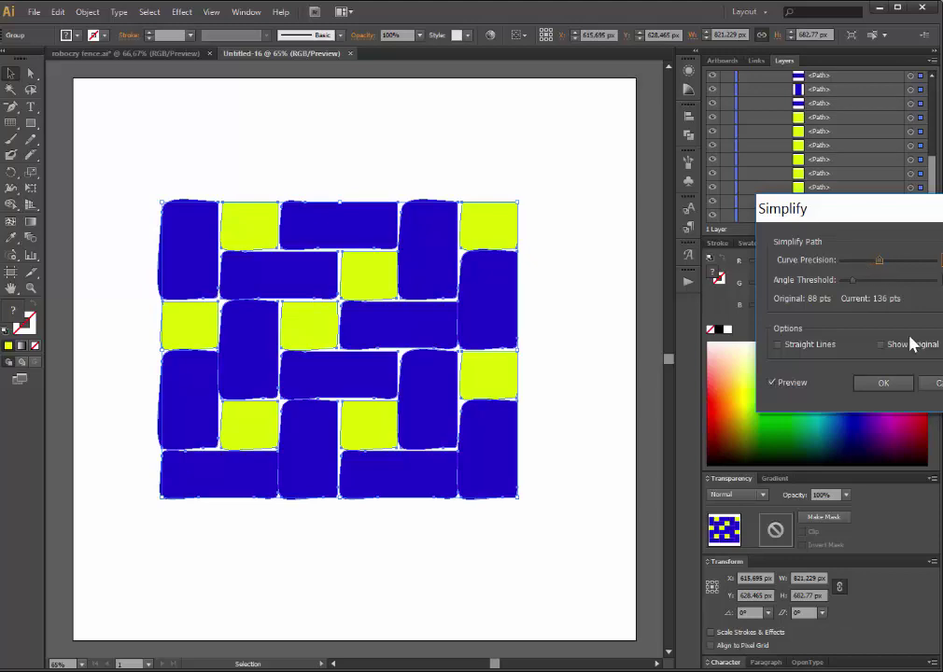
click(878, 384)
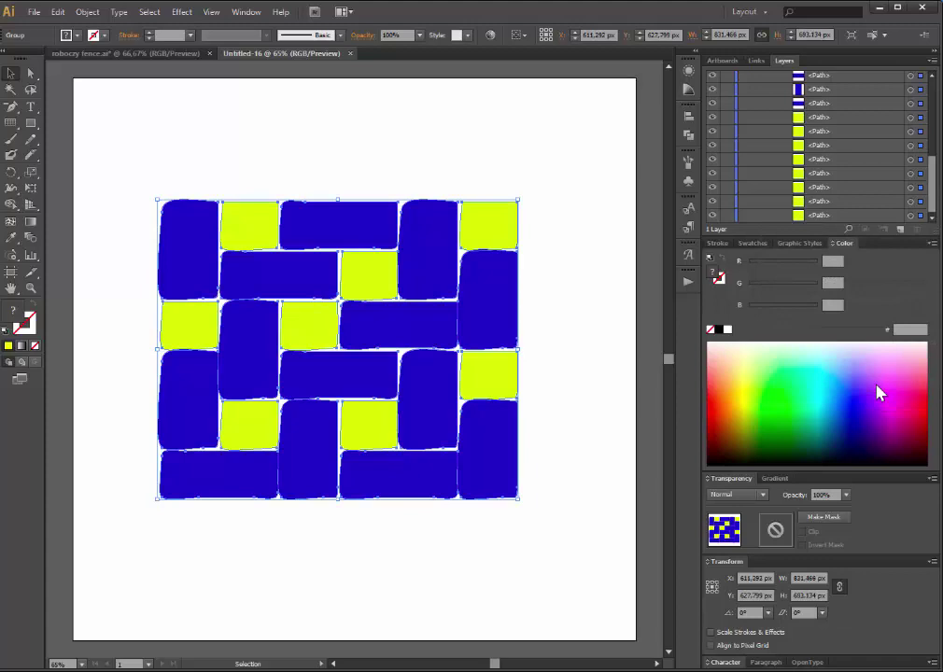
Apply a 36 px Round Corners effect to the blocks, then expand the pattern's appearance.
click(177, 12)
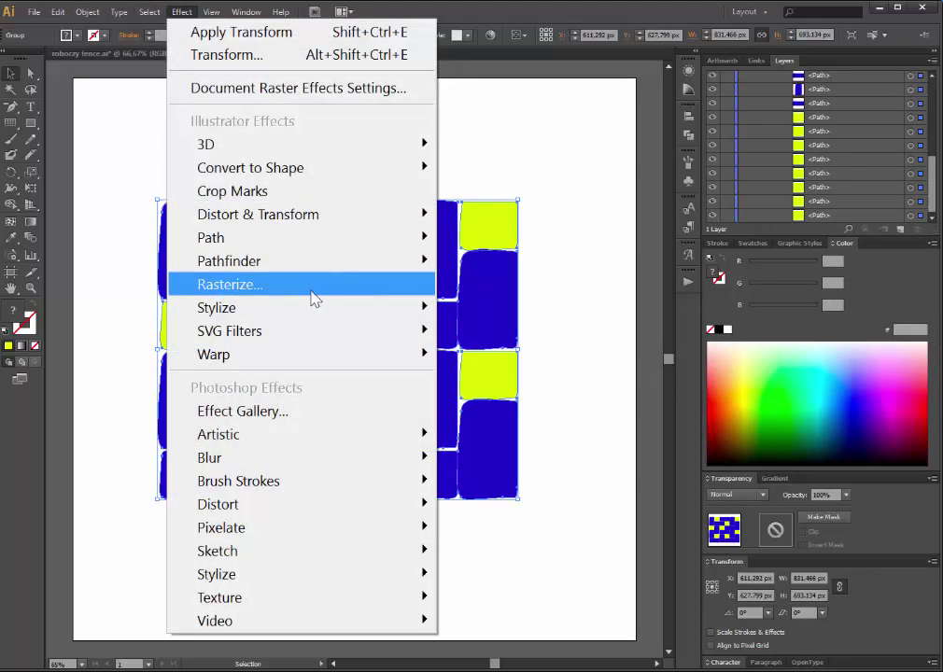
mouse_move(217, 307)
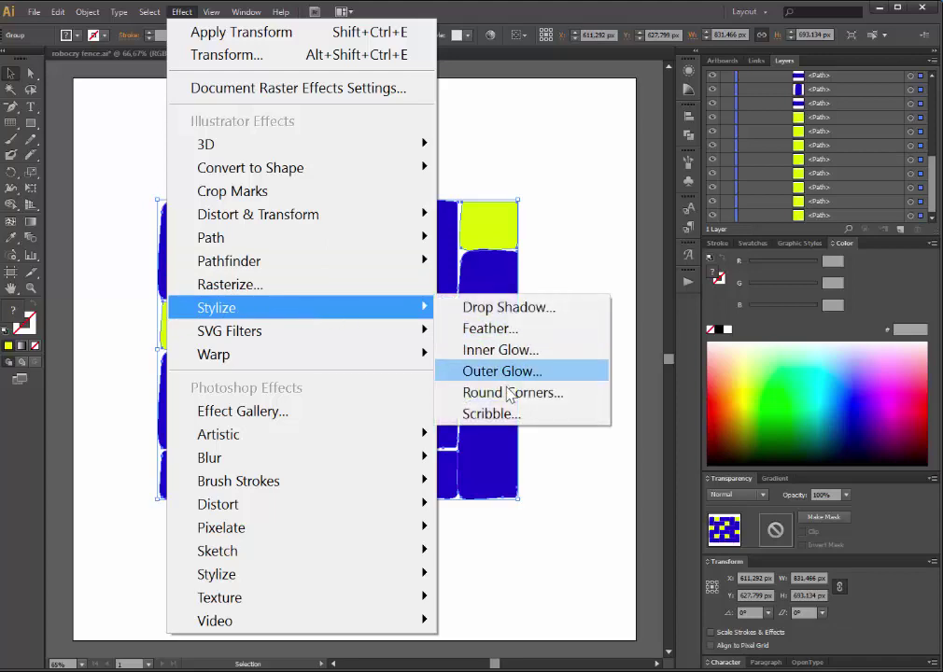
click(527, 397)
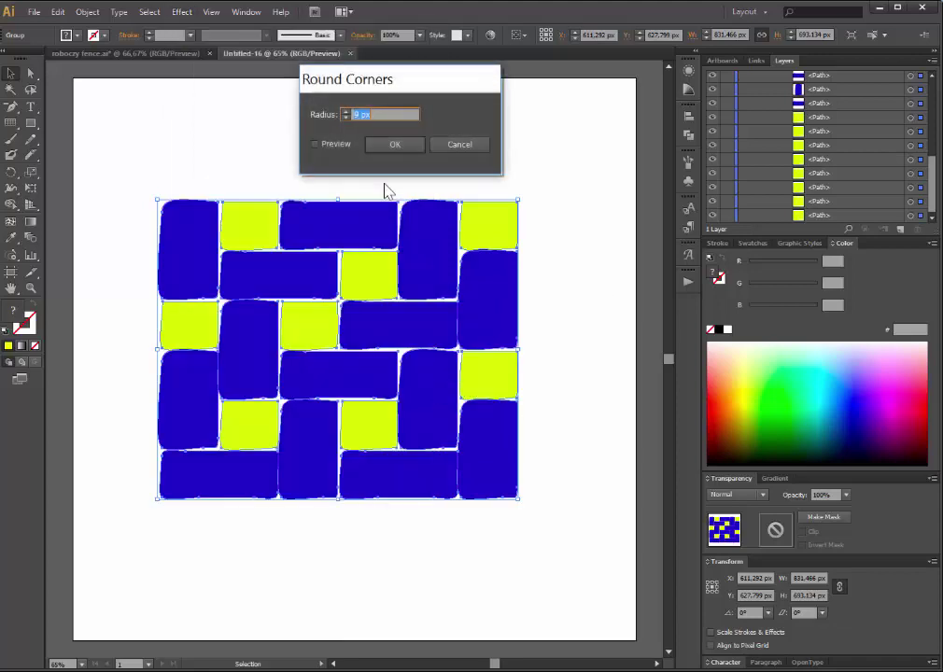
click(316, 143)
scroll(387, 116, up, 4)
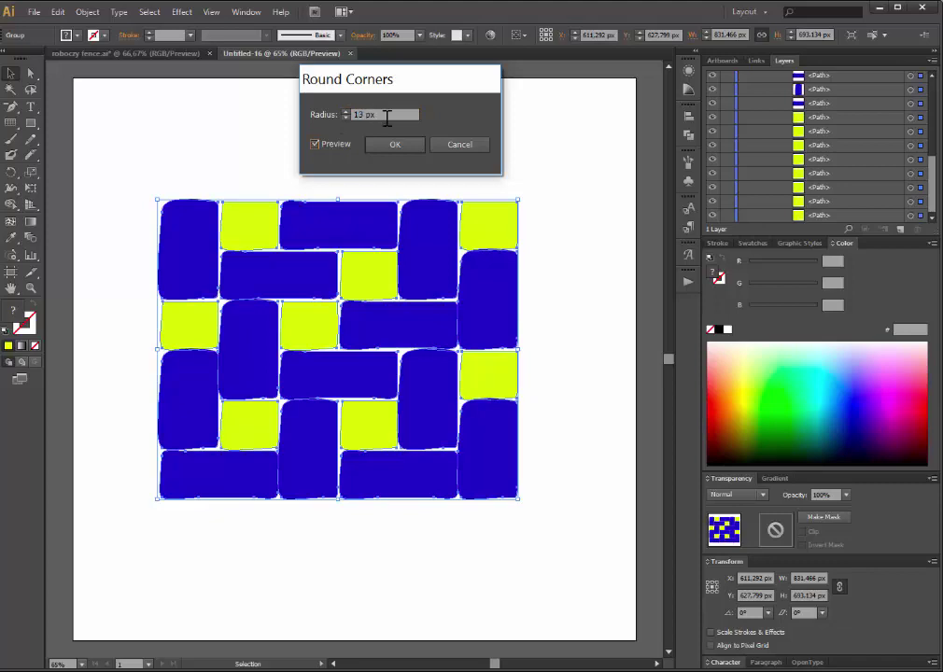
scroll(387, 116, up, 5)
scroll(387, 115, up, 5)
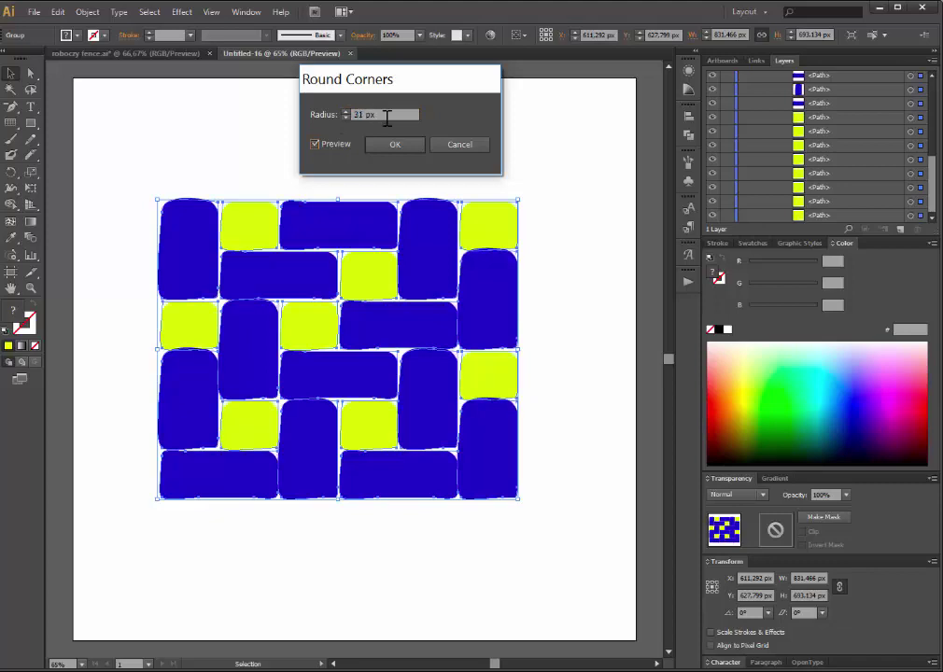
scroll(386, 116, up, 5)
scroll(387, 115, up, 6)
scroll(386, 116, down, 4)
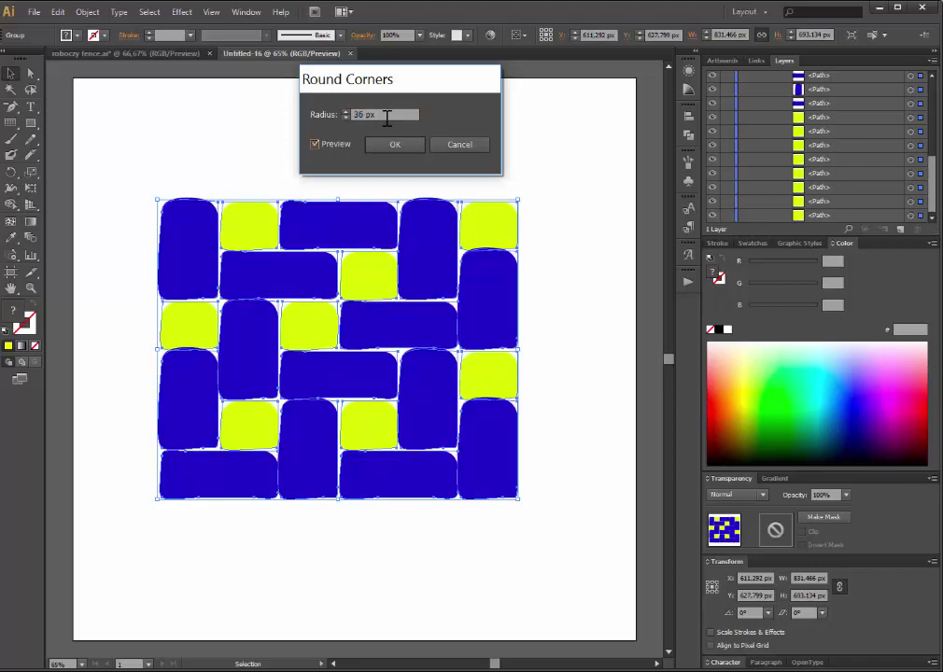
click(393, 145)
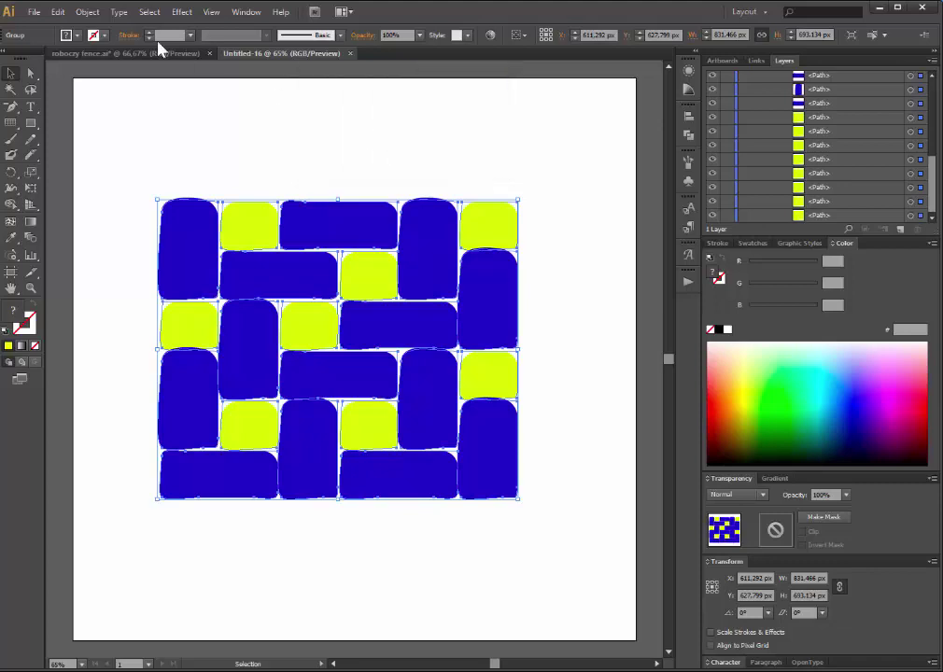
click(87, 11)
click(113, 235)
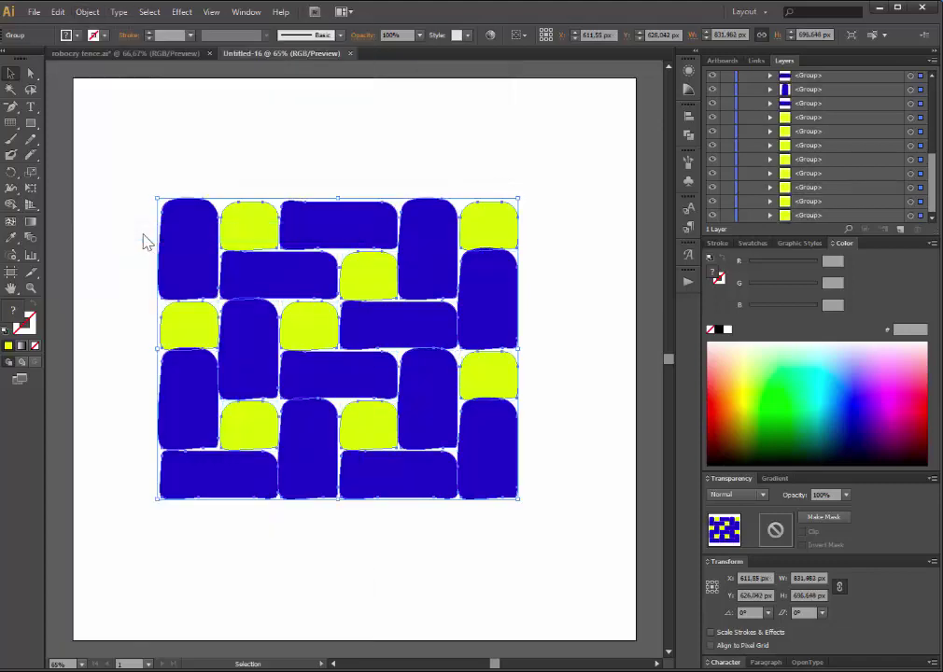
Run a second Simplify, adjusting Curve Precision to cut the blocks from 144 to 136 points, then deselect.
click(87, 12)
mouse_move(113, 391)
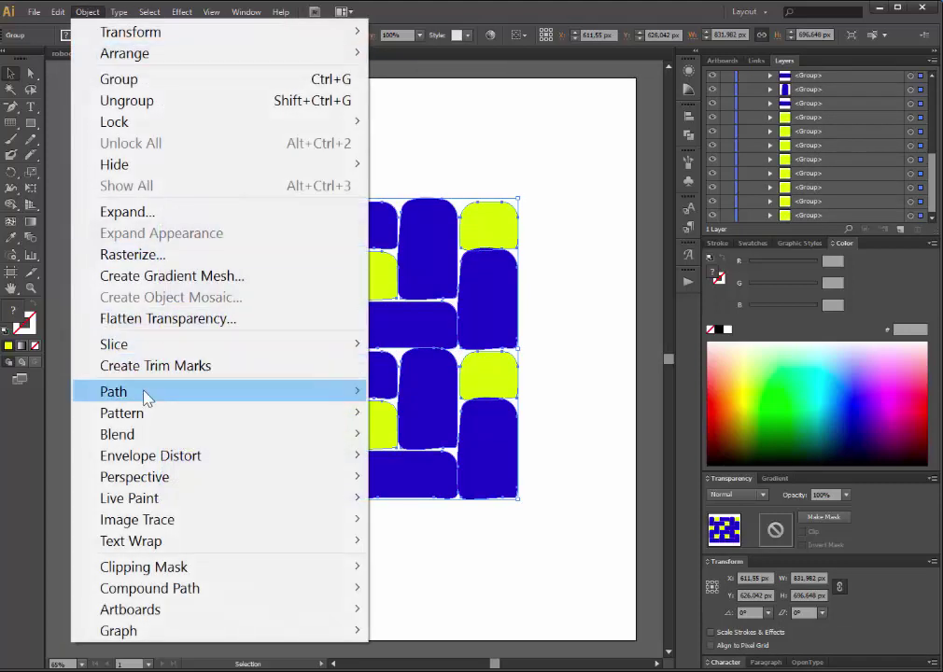
click(424, 487)
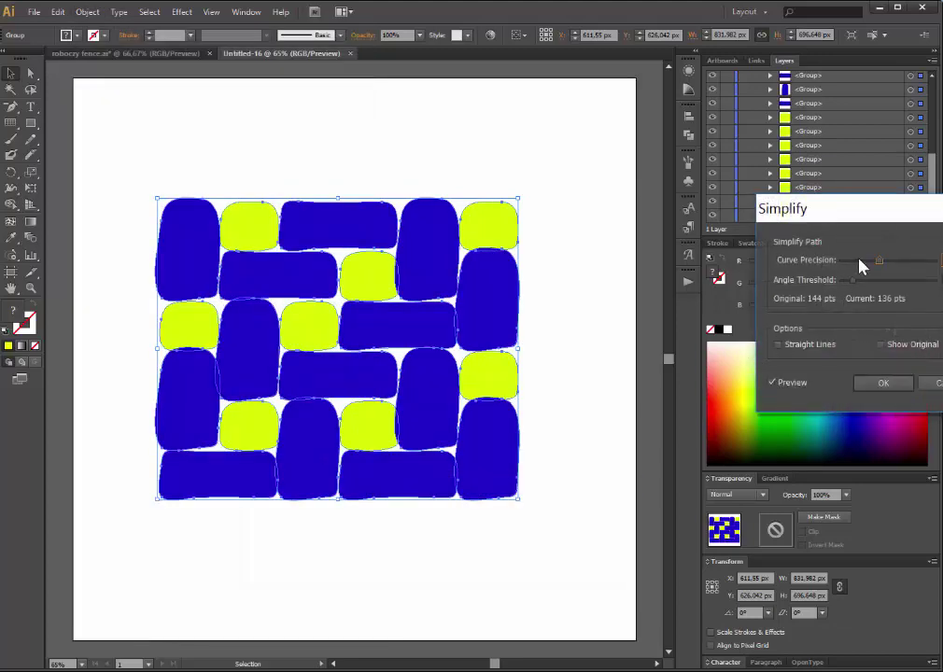
click(859, 261)
drag(857, 260, 869, 261)
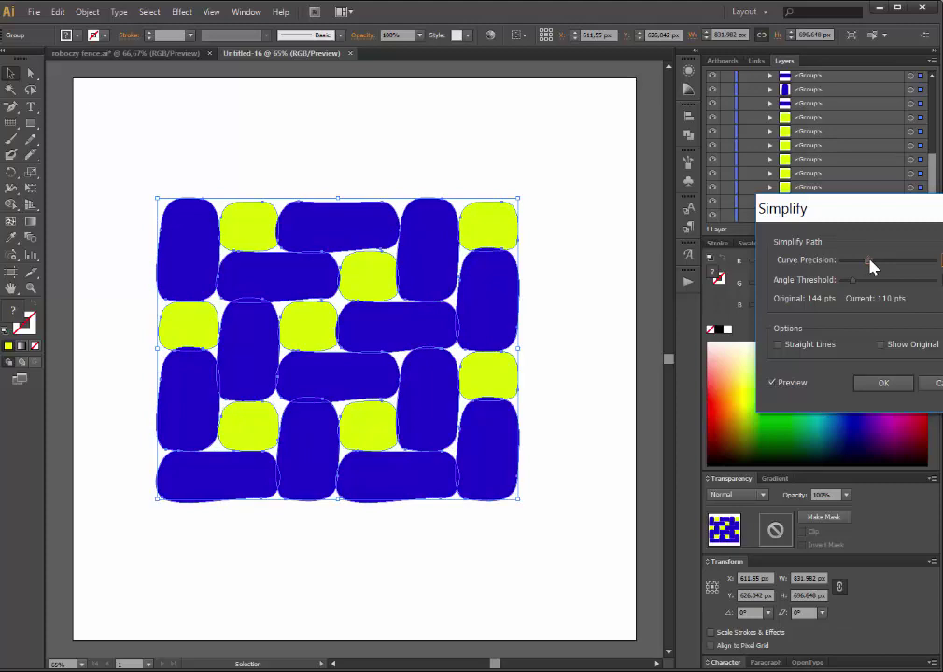
click(886, 261)
drag(888, 260, 899, 261)
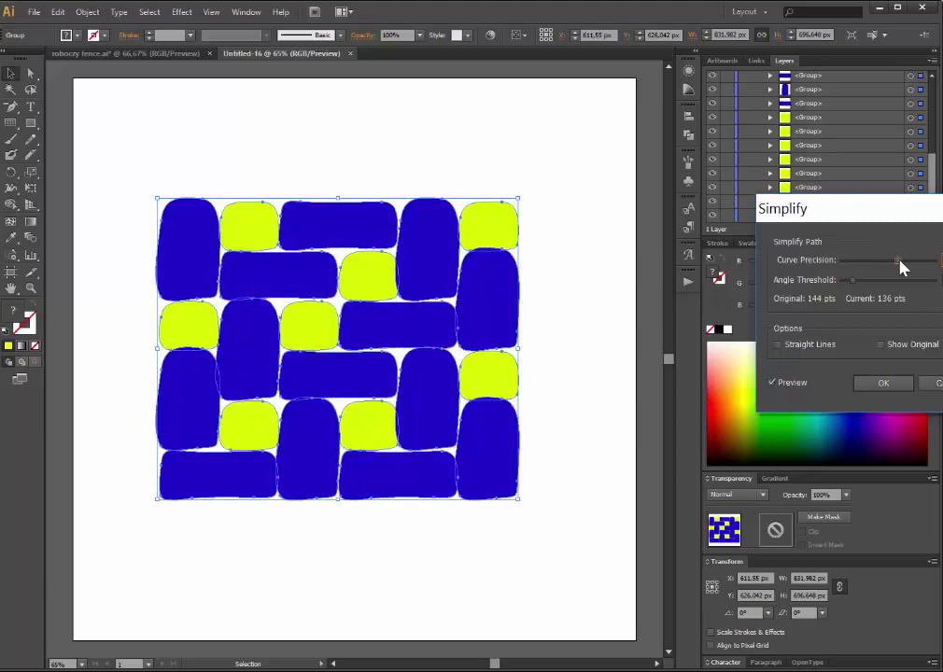
click(882, 383)
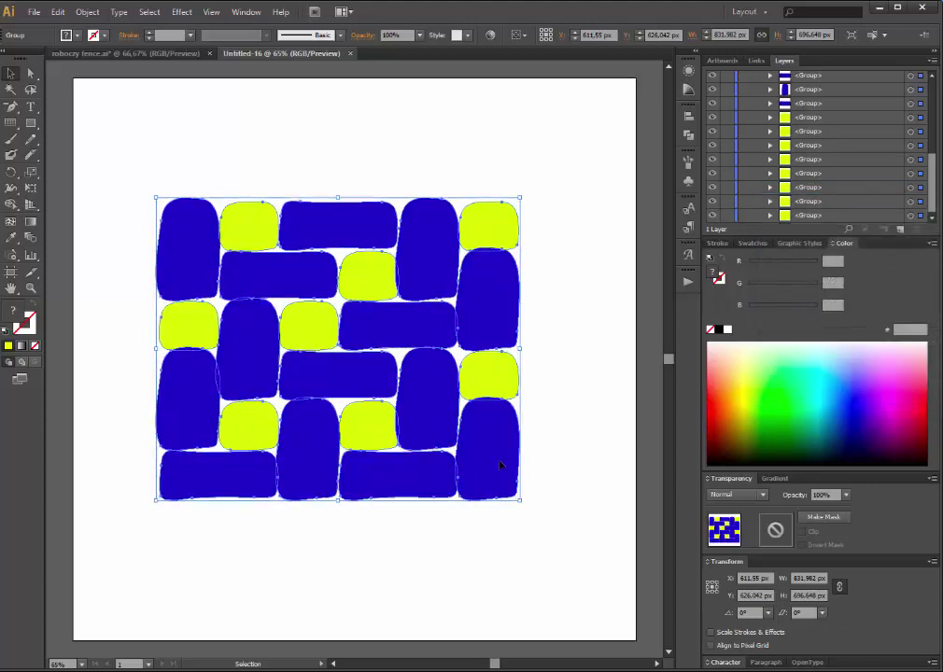
click(588, 318)
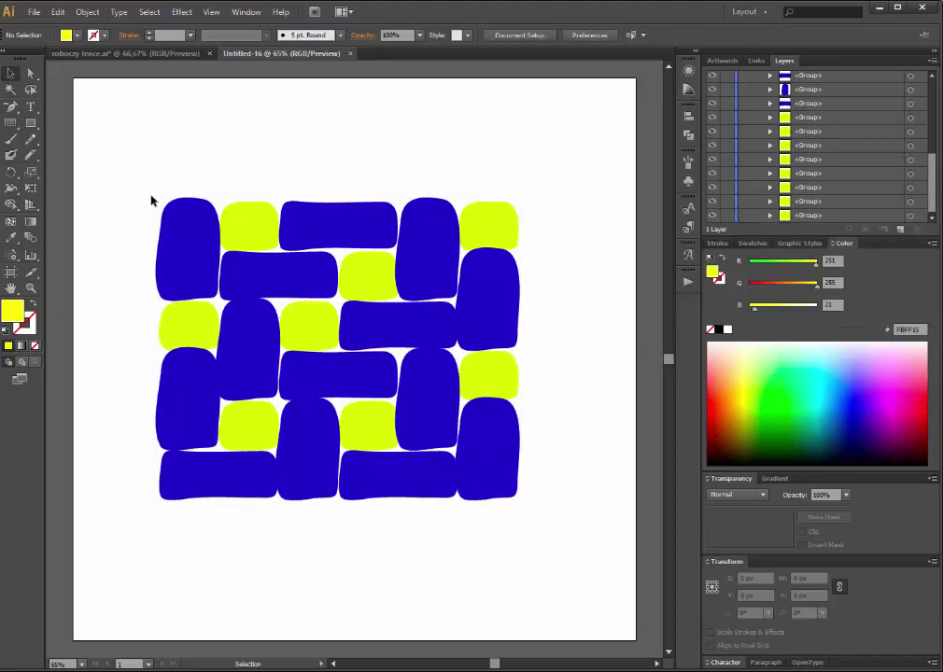
Zoom in closely on the top-left blocks of the woven pattern for freehand painting.
scroll(229, 522, up, 1)
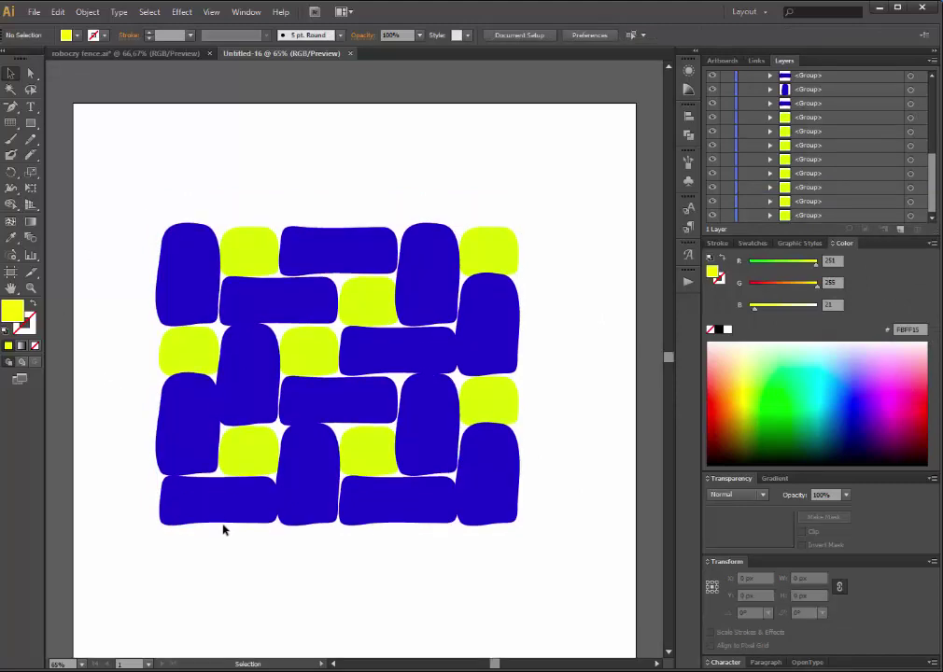
click(30, 289)
mouse_move(143, 187)
mouse_down()
mouse_move(330, 459)
mouse_move(300, 411)
mouse_up()
click(28, 138)
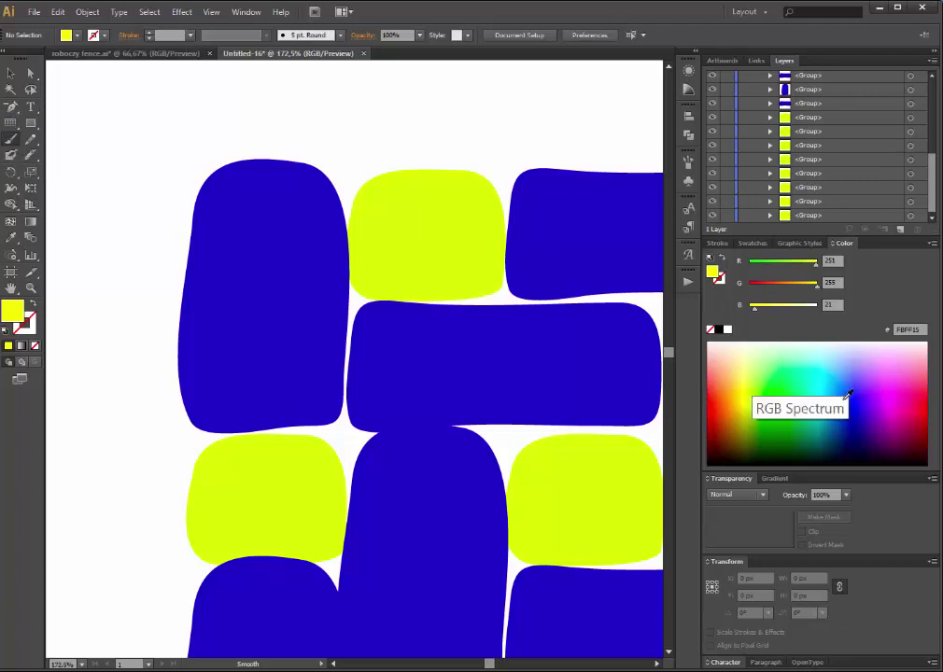
Paint red hooks and checks on the top blocks' corners and edges.
click(718, 402)
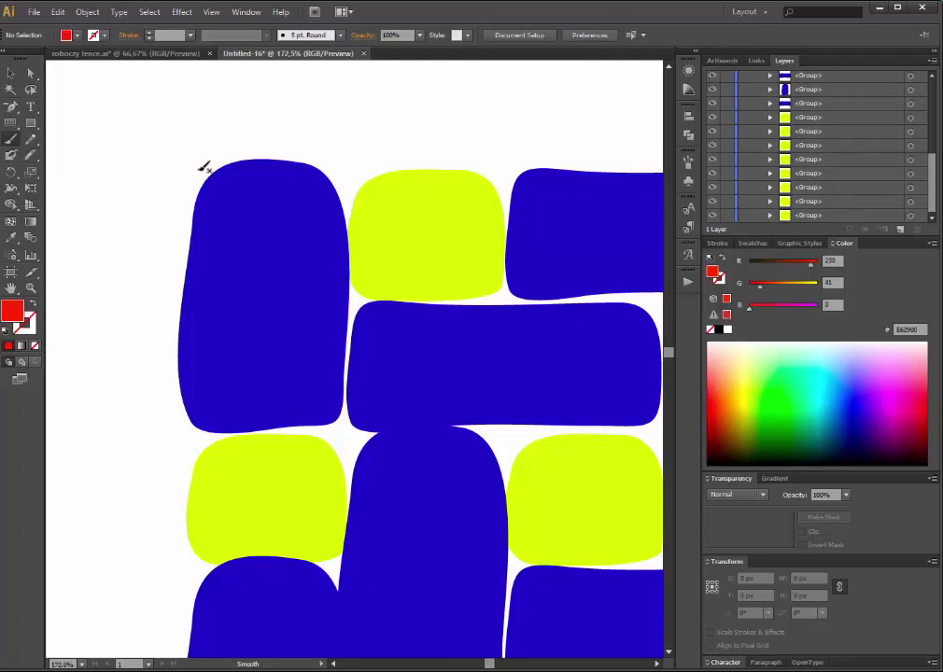
drag(197, 162, 167, 190)
mouse_move(147, 362)
mouse_down()
mouse_move(215, 342)
mouse_move(159, 397)
mouse_up()
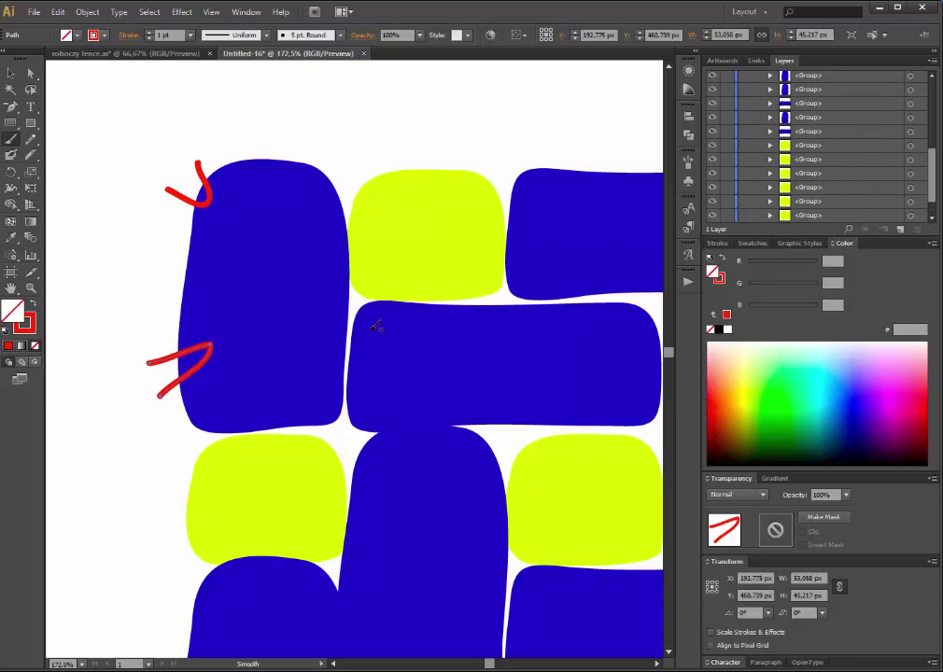
drag(500, 294, 510, 333)
mouse_move(559, 143)
mouse_down()
mouse_move(594, 187)
mouse_move(623, 153)
mouse_up()
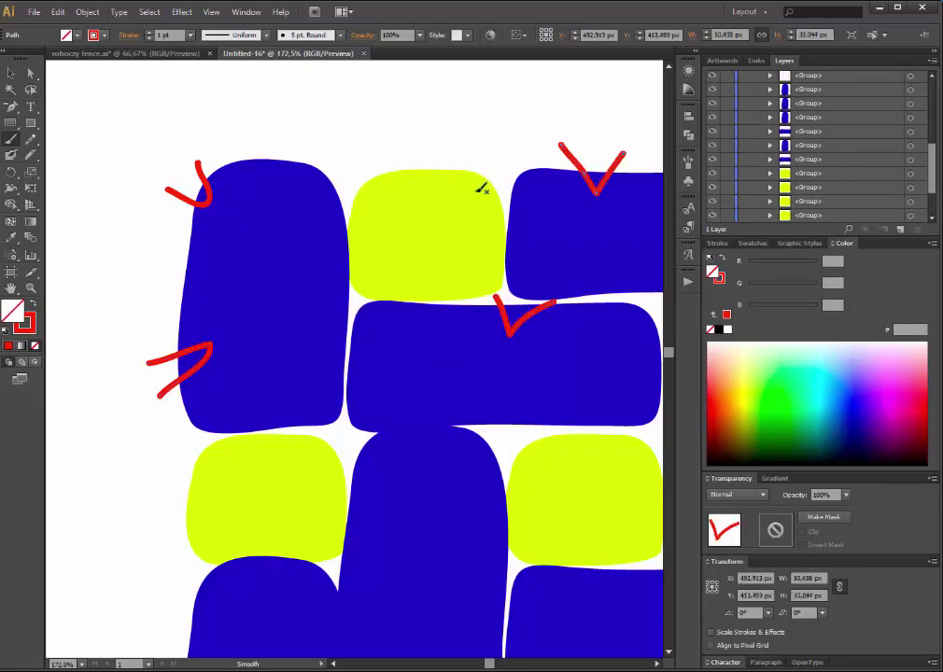
mouse_move(428, 155)
mouse_down()
mouse_move(445, 173)
mouse_move(486, 146)
mouse_up()
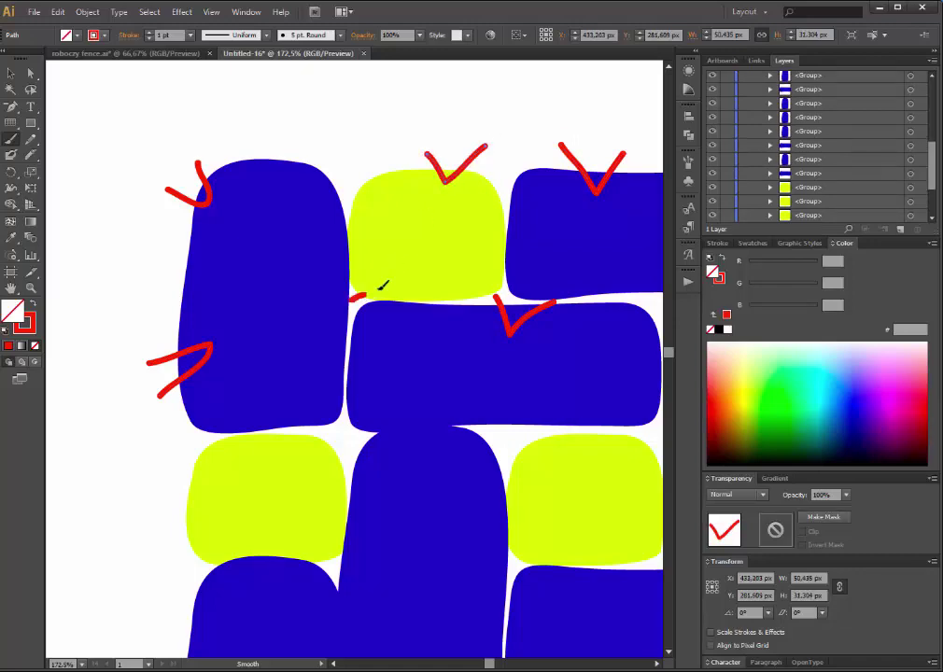
drag(363, 306, 383, 297)
Paint red hooks along the lower-left blue blocks and the yellow-blue junction.
scroll(217, 432, down, 1)
mouse_move(183, 416)
mouse_down()
mouse_move(203, 441)
mouse_move(146, 455)
mouse_up()
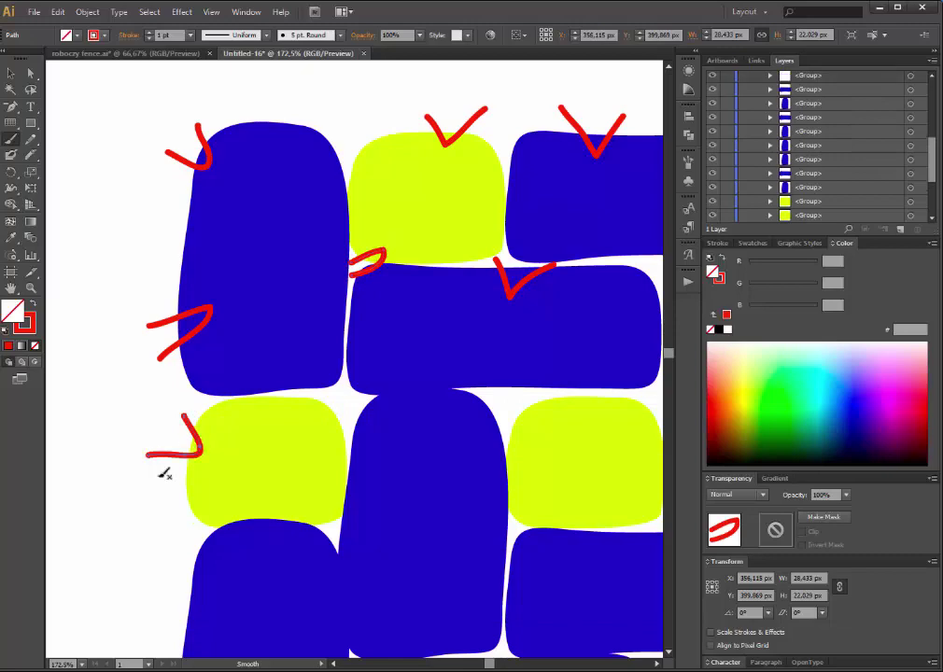
scroll(175, 543, down, 1)
scroll(179, 526, down, 2)
scroll(341, 303, down, 1)
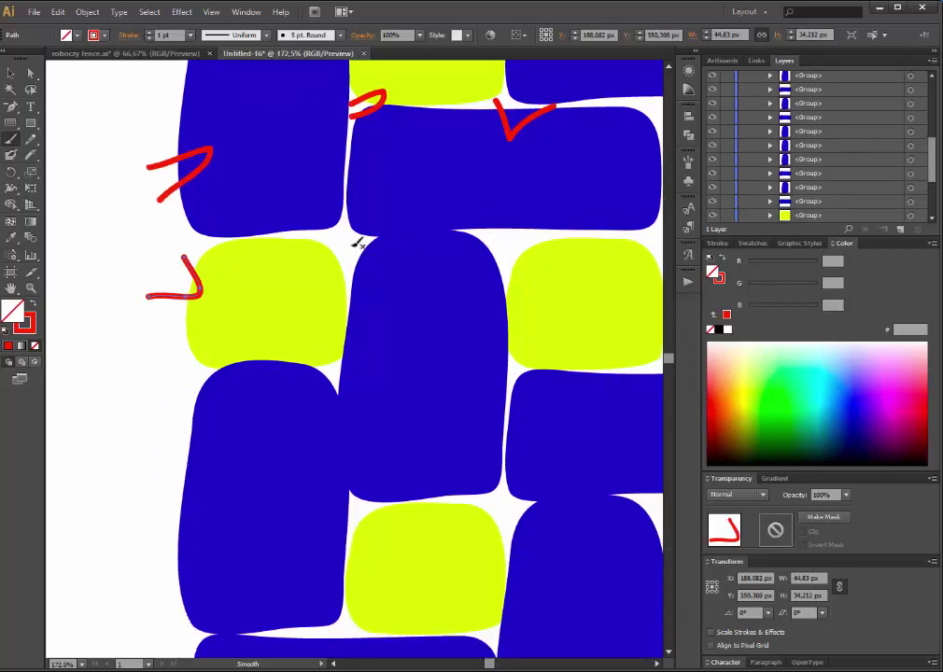
drag(353, 246, 357, 280)
mouse_move(183, 416)
mouse_down()
mouse_move(183, 463)
mouse_move(170, 474)
mouse_up()
drag(161, 595, 203, 603)
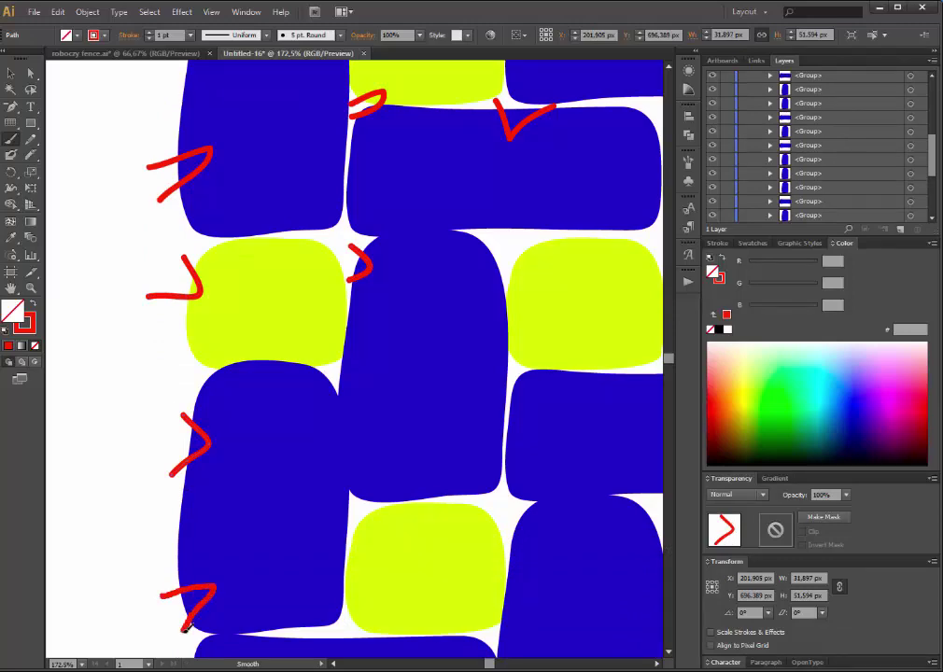
Add red hooks under the bottom row of blocks and above the yellow block.
scroll(486, 518, down, 3)
scroll(498, 478, down, 2)
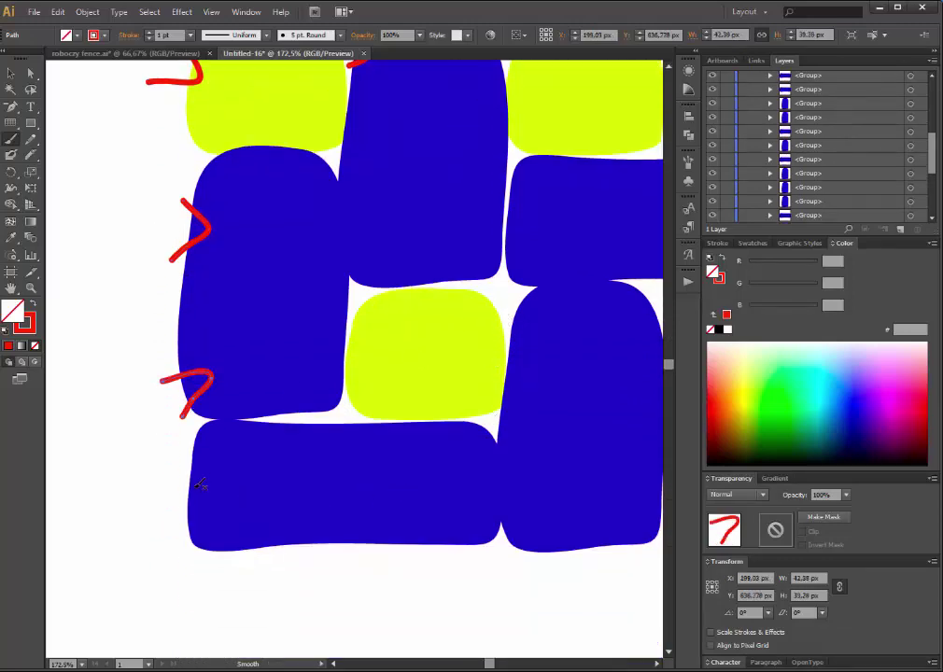
mouse_move(169, 482)
mouse_down()
mouse_move(199, 504)
mouse_move(154, 545)
mouse_up()
mouse_move(295, 554)
mouse_down()
mouse_move(353, 530)
mouse_move(344, 561)
mouse_up()
drag(425, 546, 462, 565)
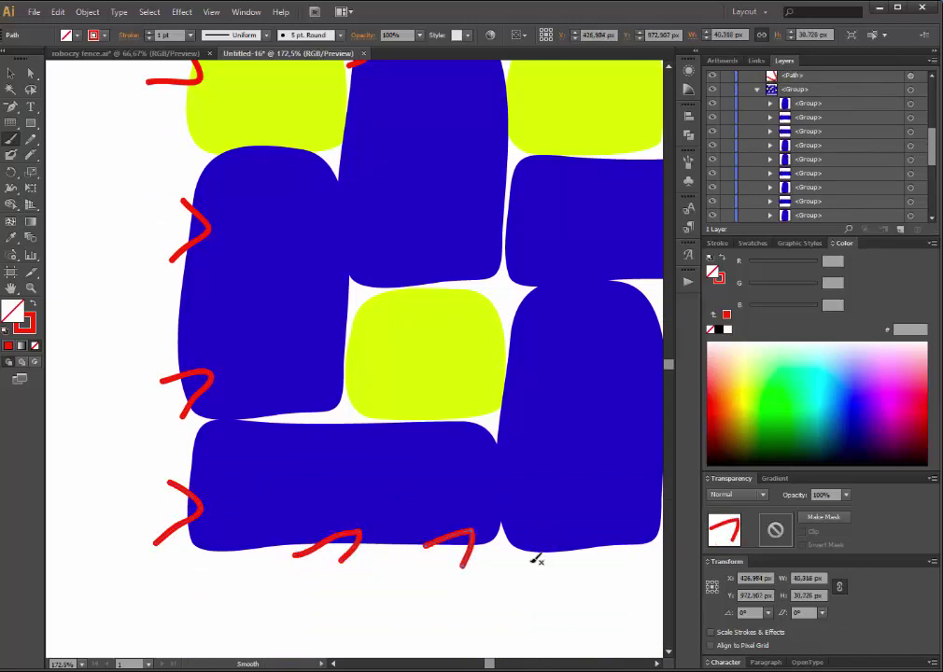
drag(528, 564, 579, 567)
drag(478, 297, 508, 297)
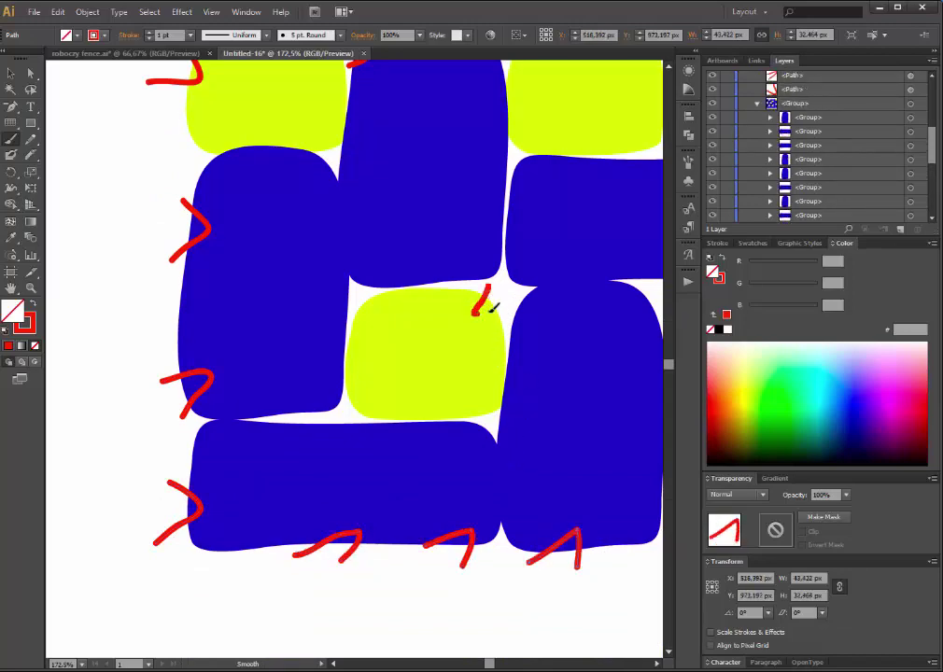
Draw a red stroke down the yellow block's left side and hooks under the bottom blocks.
mouse_move(352, 304)
mouse_down()
mouse_move(363, 322)
mouse_move(344, 398)
mouse_move(352, 414)
mouse_up()
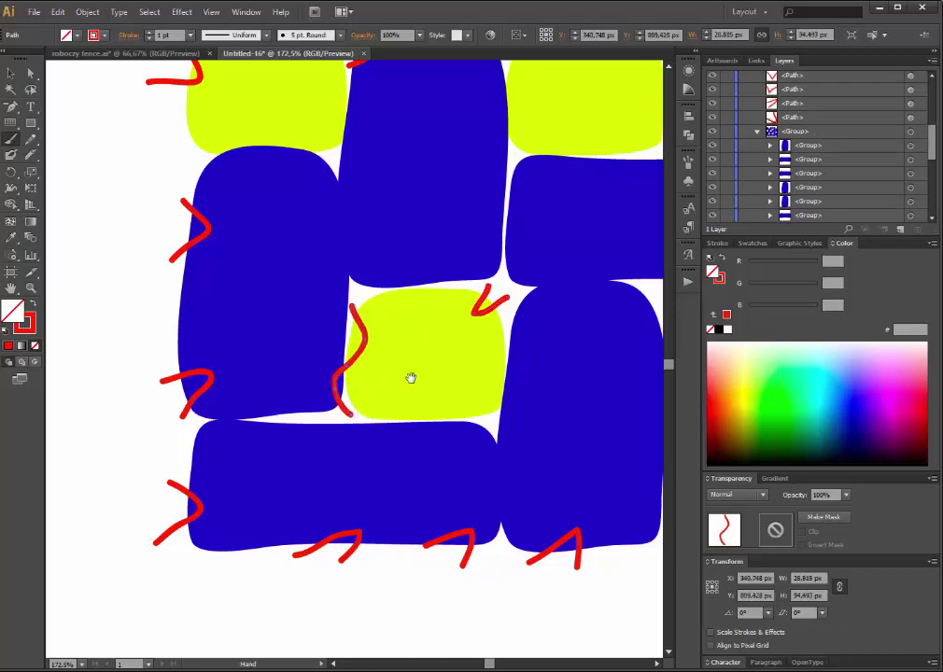
mouse_move(410, 377)
mouse_down()
mouse_move(391, 337)
mouse_move(308, 362)
mouse_move(73, 318)
mouse_up()
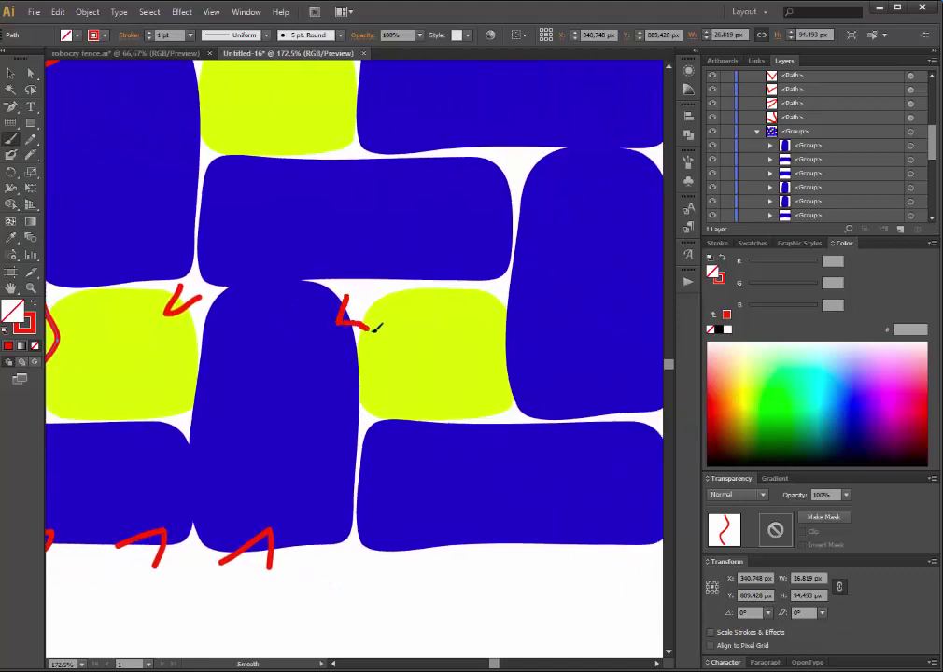
mouse_move(377, 327)
mouse_down()
mouse_move(354, 363)
mouse_move(368, 414)
mouse_up()
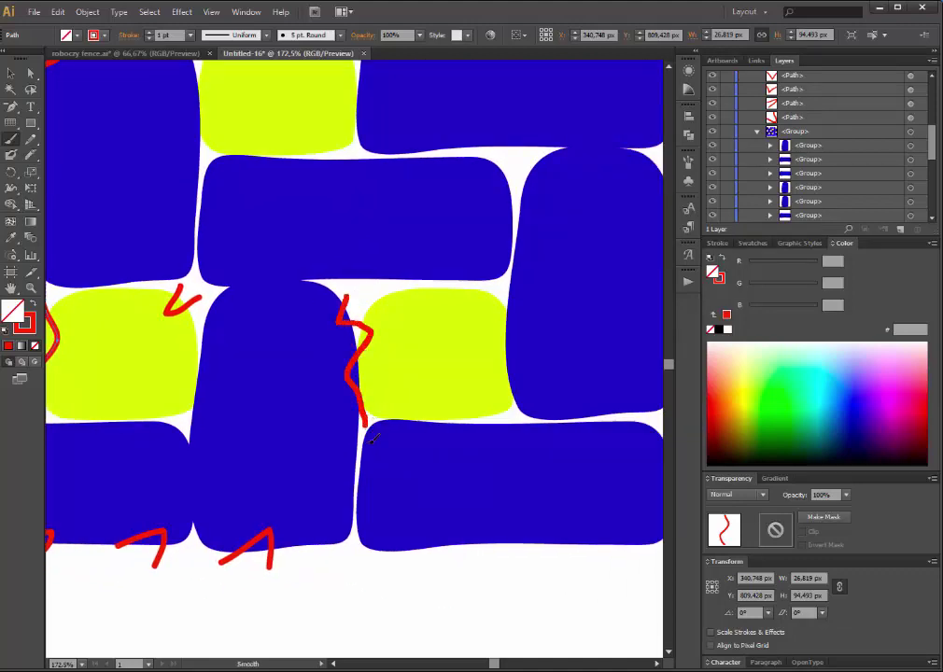
drag(371, 566, 452, 559)
drag(541, 545, 614, 554)
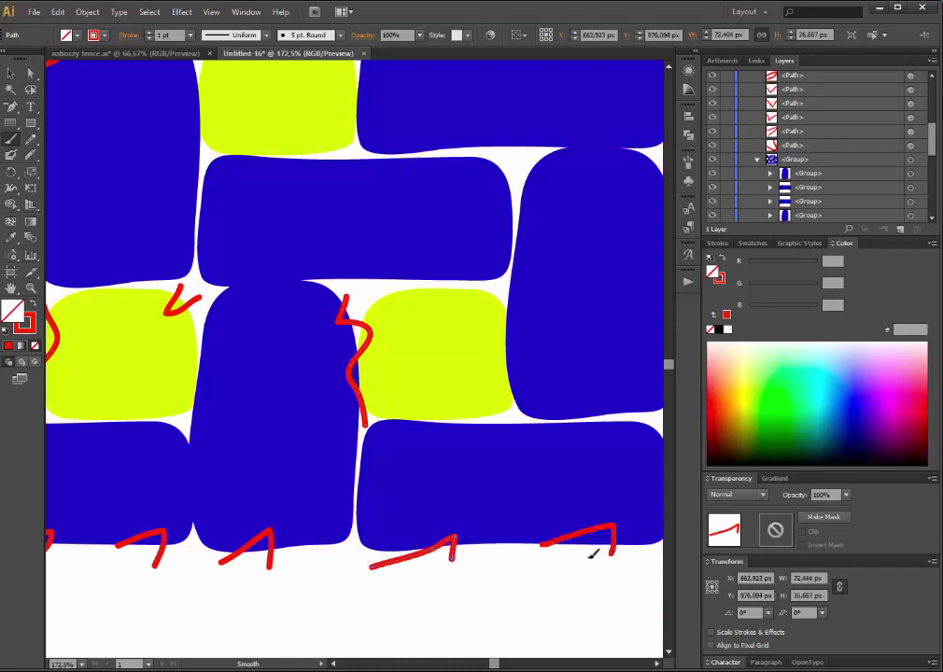
drag(482, 514, 370, 504)
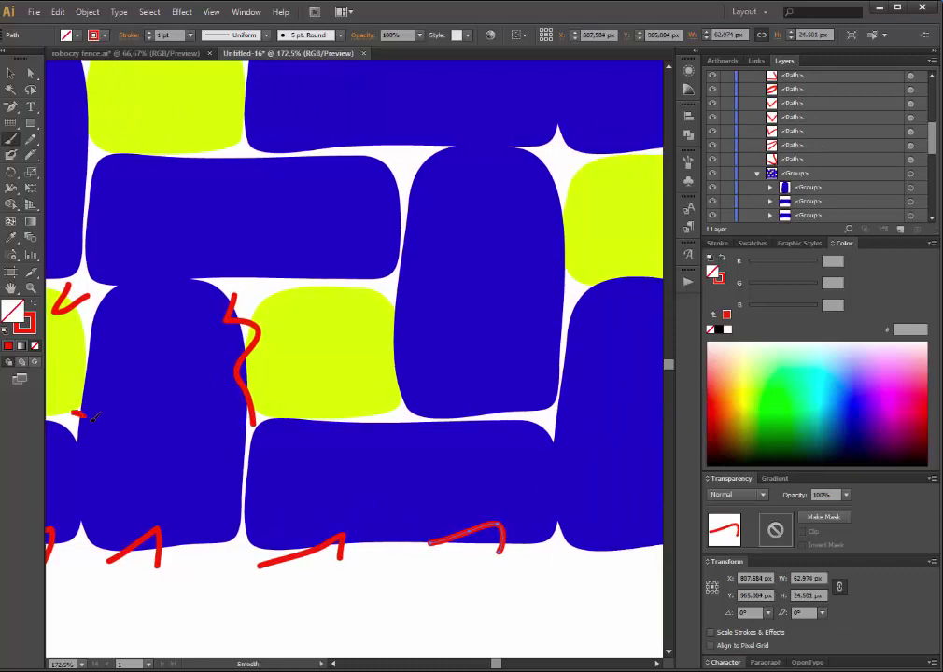
drag(80, 422, 75, 427)
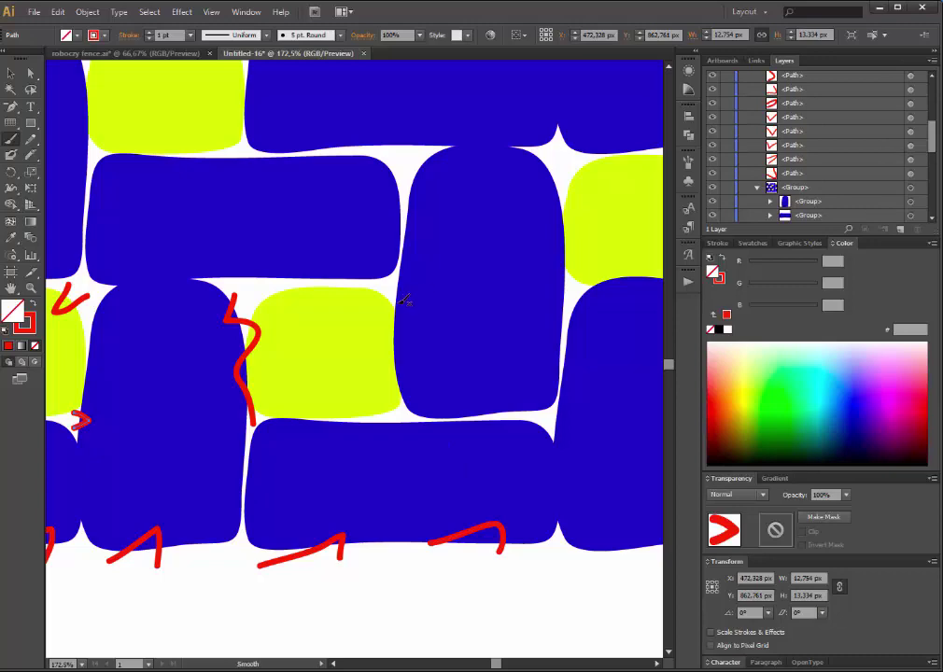
Trace a red zigzag on the yellow block's right and top edges, plus a wavy top stroke.
mouse_move(404, 300)
mouse_down()
mouse_move(393, 322)
mouse_move(412, 355)
mouse_up()
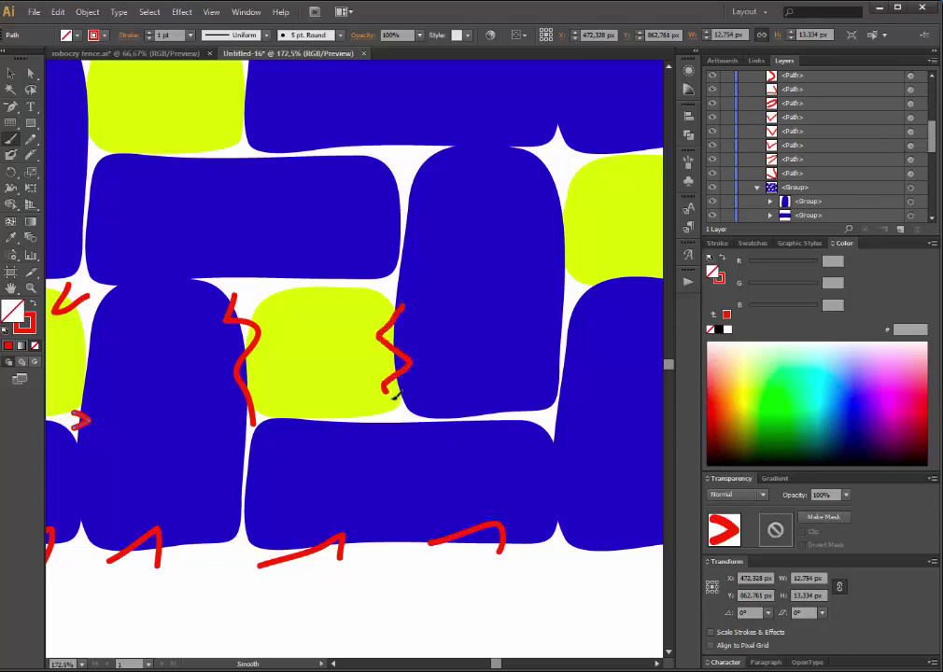
drag(406, 412, 404, 415)
mouse_move(262, 286)
mouse_down()
mouse_move(326, 268)
mouse_move(346, 289)
mouse_move(384, 281)
mouse_up()
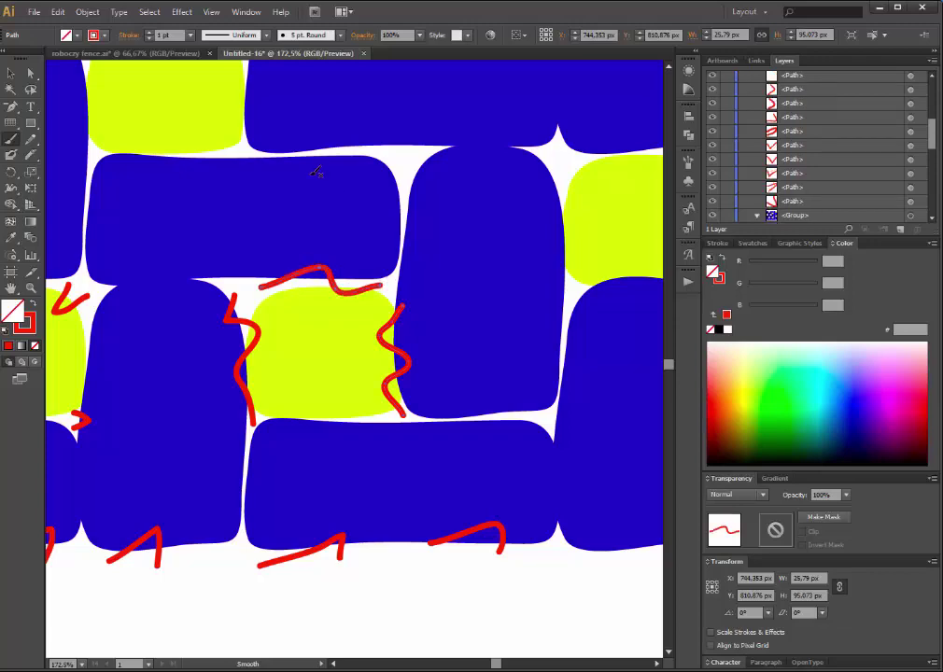
mouse_move(245, 147)
mouse_down()
mouse_move(280, 138)
mouse_move(336, 154)
mouse_move(373, 145)
mouse_move(411, 166)
mouse_move(416, 210)
mouse_up()
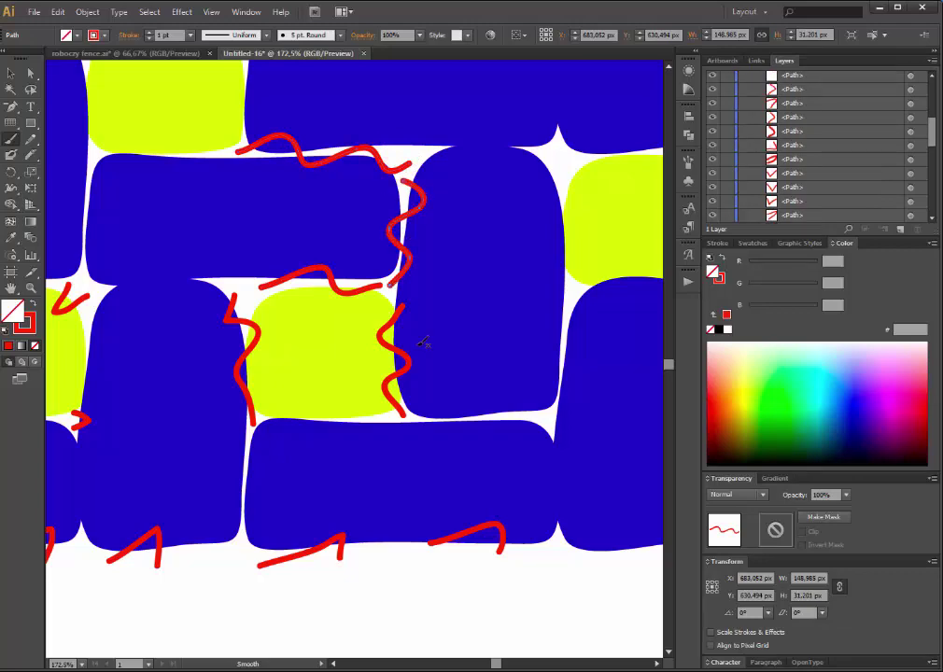
scroll(320, 312, down, 3)
scroll(398, 393, right, 5)
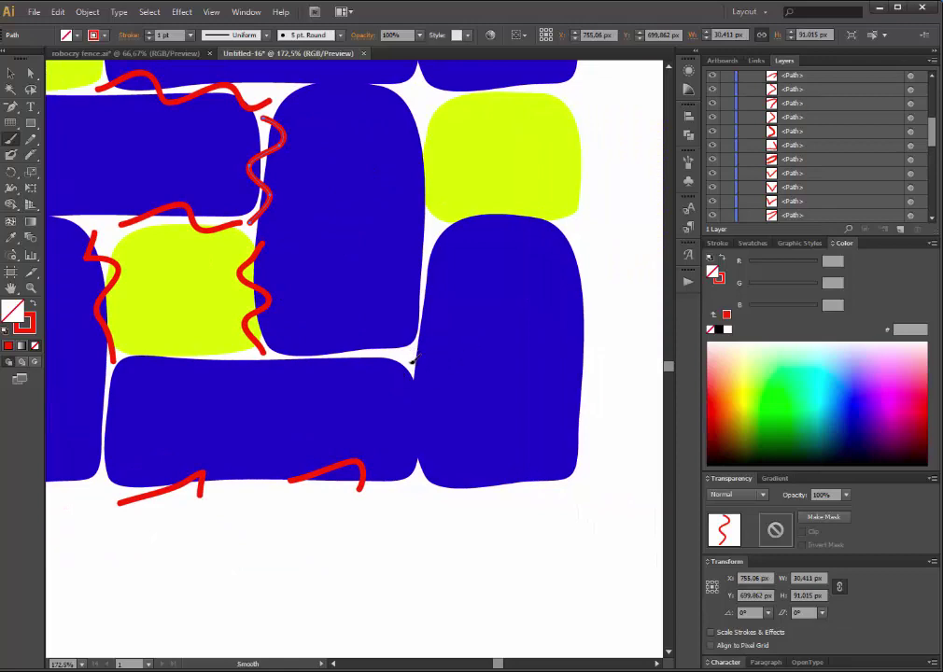
Paint red wavy strokes and squiggles along the right-hand blue and yellow blocks.
drag(405, 355, 422, 373)
mouse_move(427, 422)
mouse_down()
mouse_move(420, 505)
mouse_move(537, 465)
mouse_move(546, 501)
mouse_up()
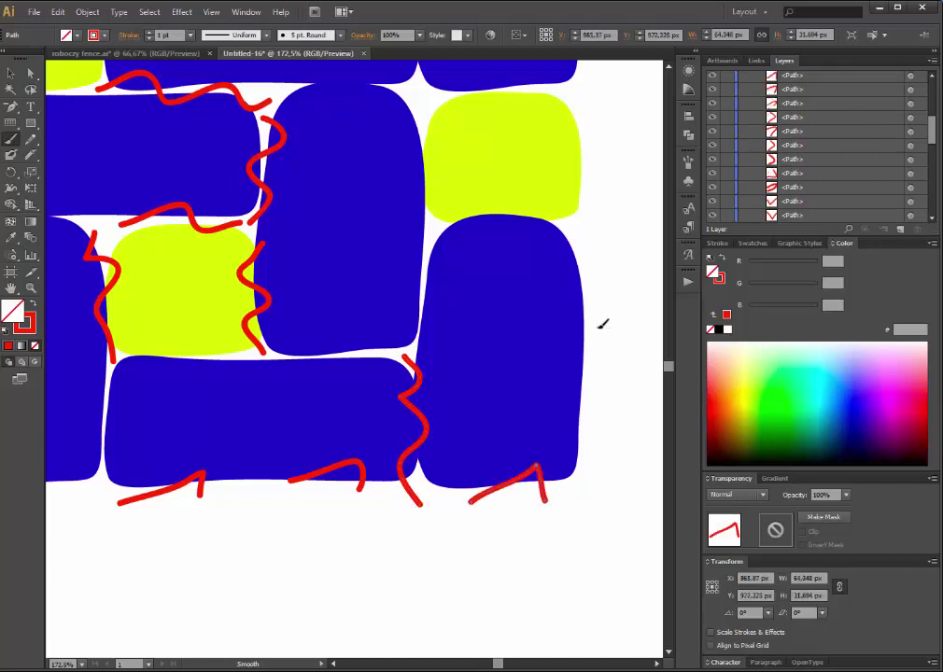
drag(600, 326, 594, 394)
drag(576, 230, 562, 253)
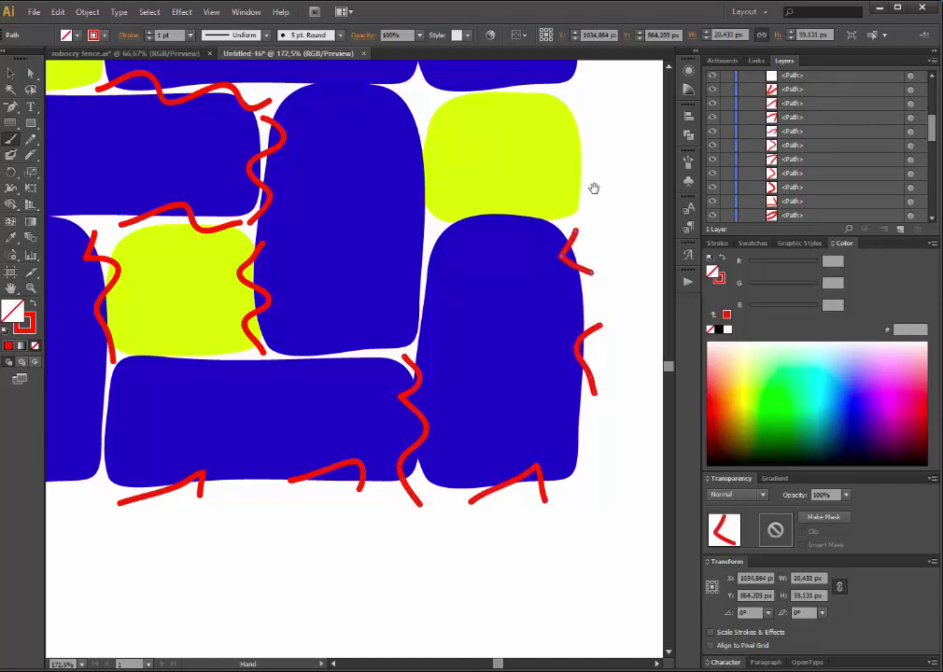
scroll(590, 200, up, 3)
drag(581, 211, 595, 289)
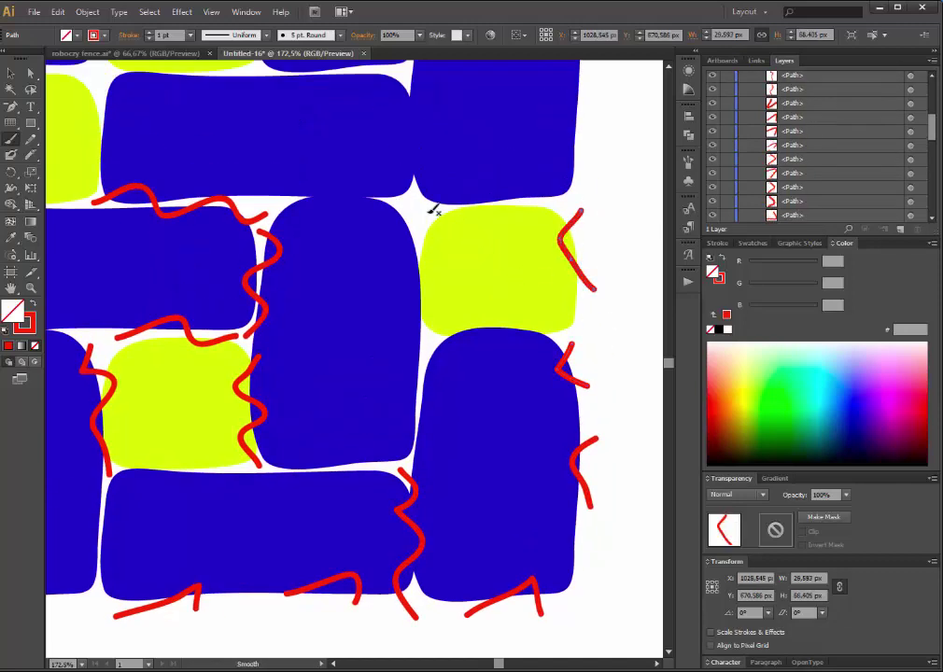
drag(425, 212, 412, 230)
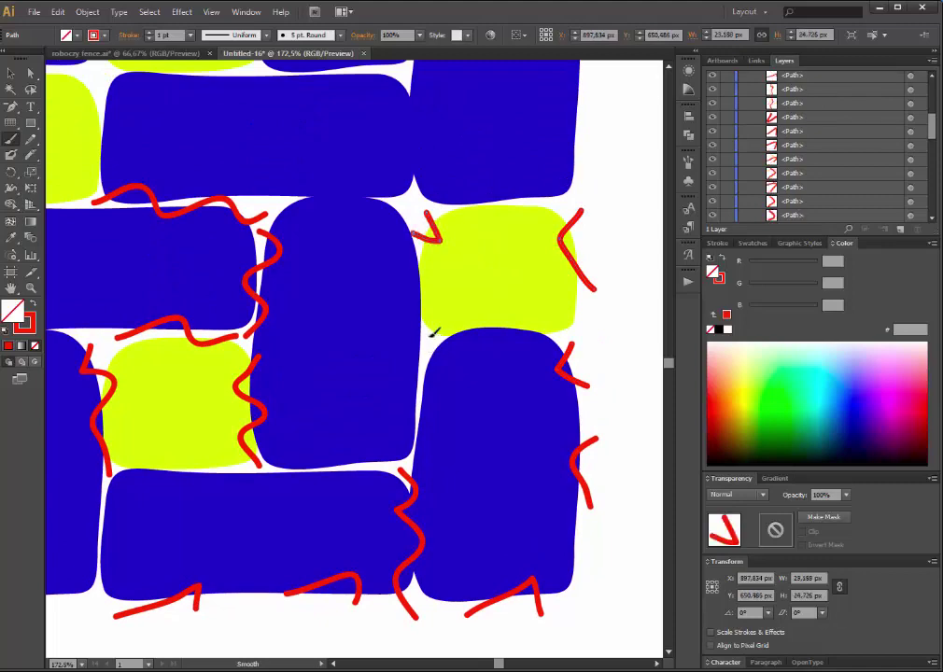
Draw short red and V-shaped cuts on the right block's edge and block corners.
scroll(435, 327, up, 3)
scroll(434, 327, left, 1)
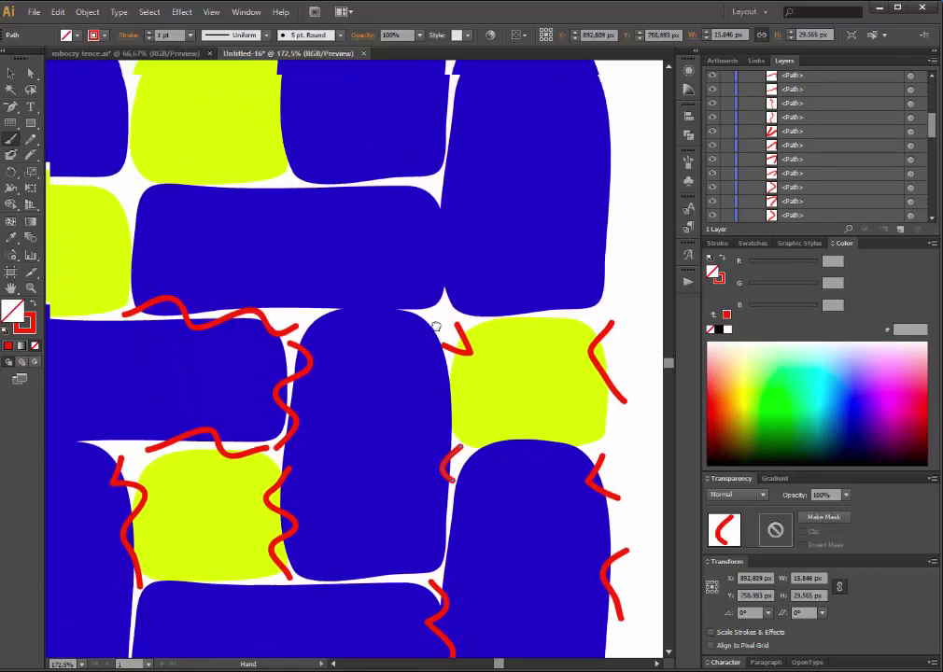
mouse_move(463, 175)
mouse_down()
mouse_move(434, 207)
mouse_move(441, 314)
mouse_up()
drag(624, 86, 619, 129)
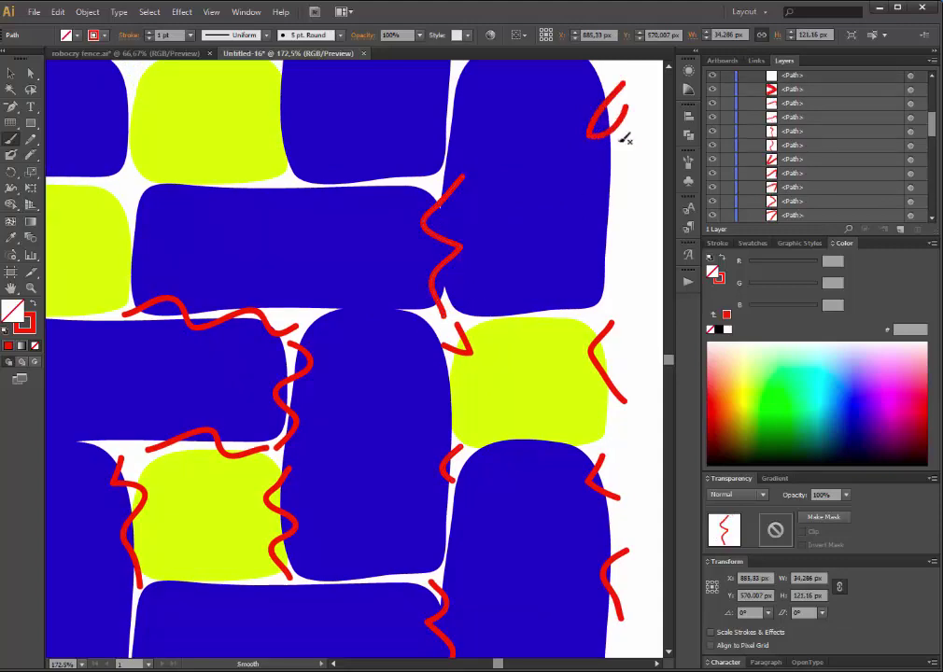
drag(621, 207, 605, 254)
scroll(393, 247, left, 4)
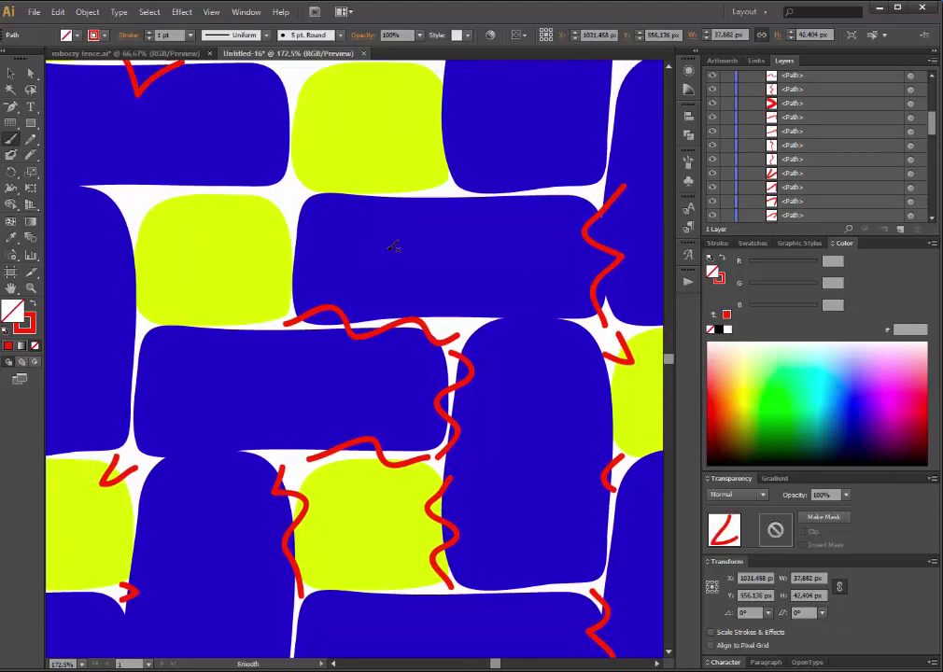
drag(281, 199, 296, 215)
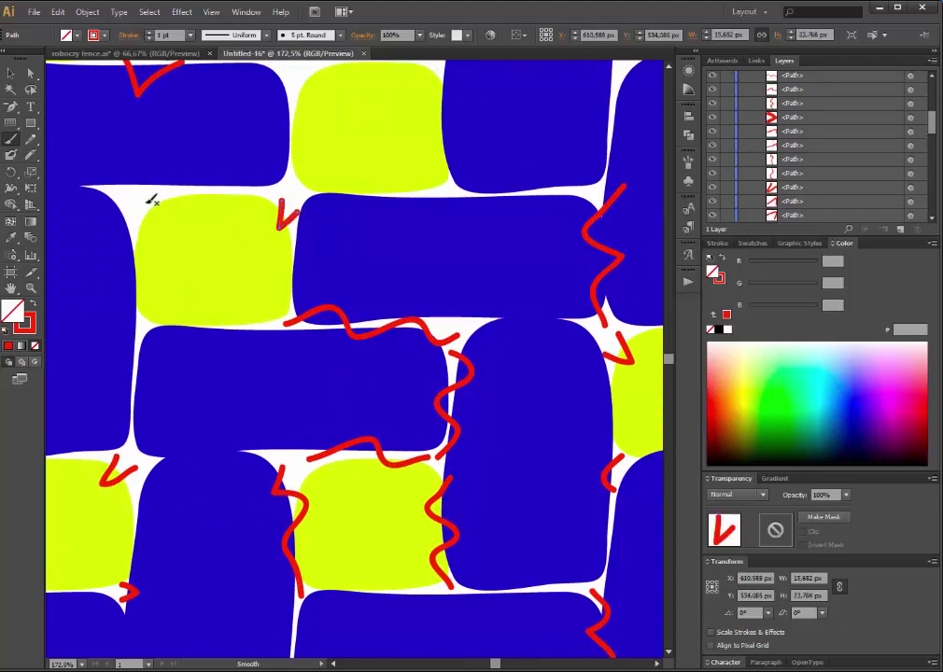
drag(145, 201, 157, 237)
Add a red cut at a blue block's corner and a zigzag across the yellow block's top.
scroll(257, 312, up, 2)
scroll(256, 312, right, 2)
scroll(347, 213, up, 2)
scroll(348, 213, right, 2)
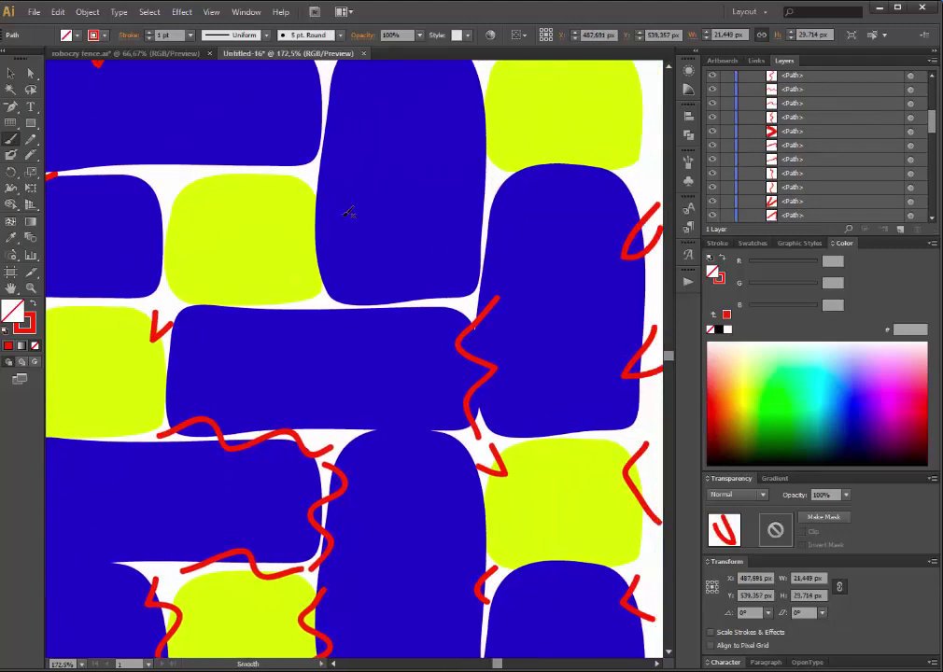
drag(488, 170, 466, 199)
drag(186, 168, 304, 161)
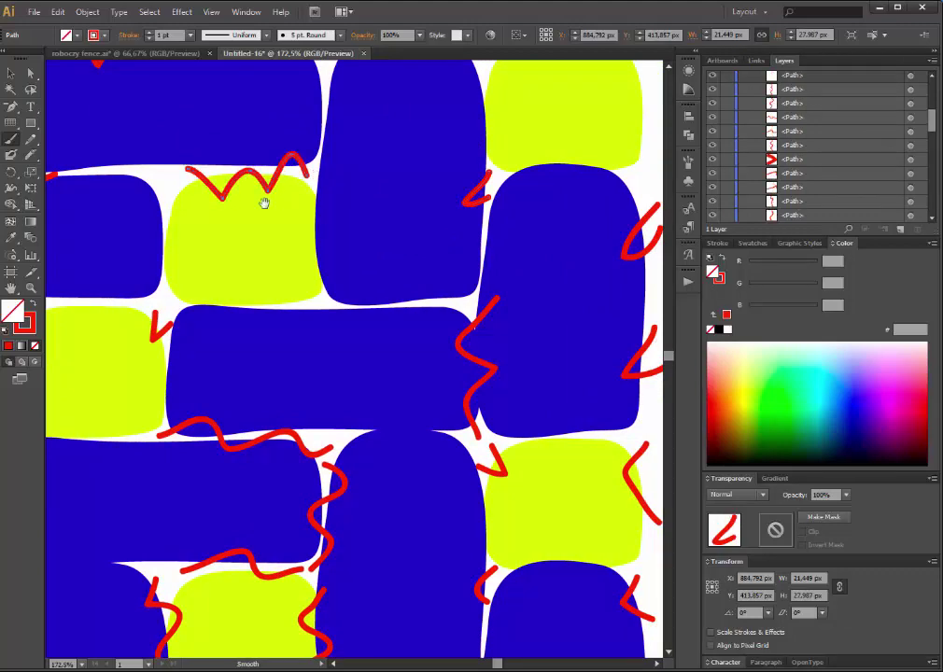
drag(263, 205, 399, 274)
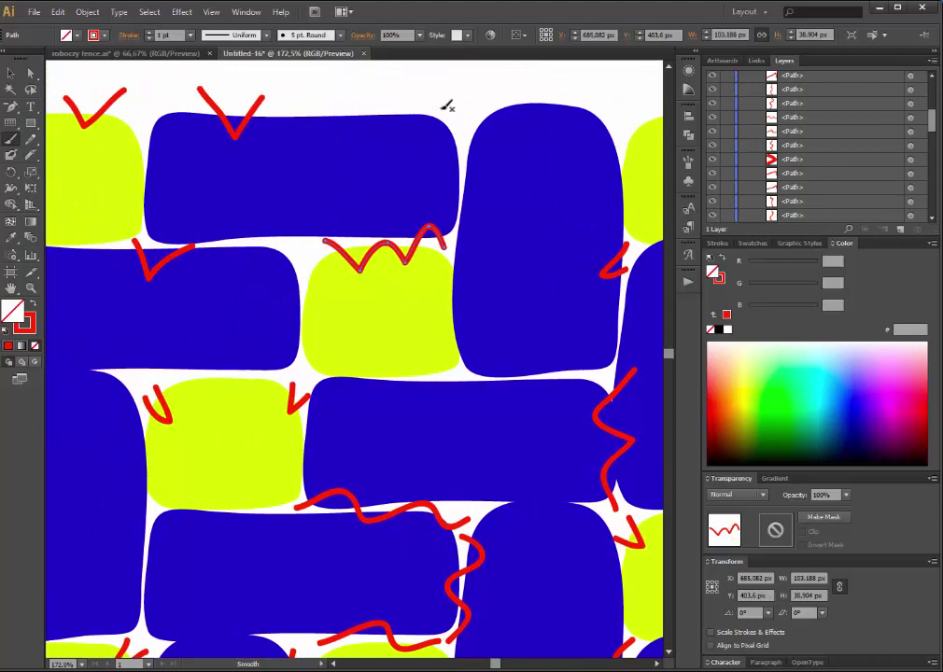
Draw red check-mark and squiggle cuts on the top yellow blocks, then view the lower rows.
drag(445, 107, 485, 168)
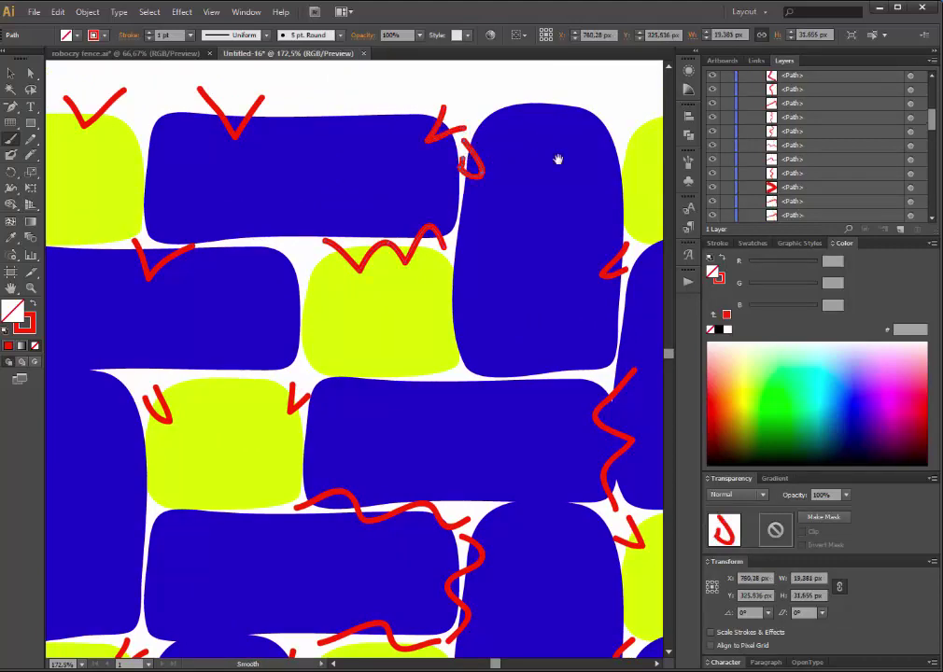
mouse_move(612, 114)
mouse_down()
mouse_move(601, 140)
mouse_move(466, 240)
mouse_up()
mouse_move(505, 180)
mouse_down()
mouse_move(521, 200)
mouse_move(557, 182)
mouse_up()
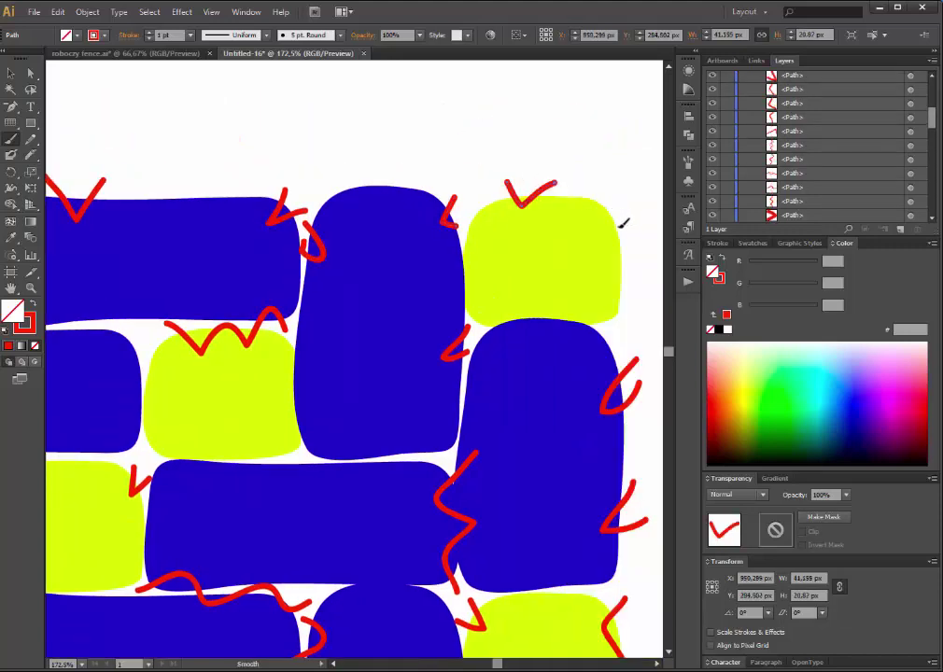
drag(608, 229, 630, 284)
drag(498, 333, 570, 146)
drag(293, 511, 306, 380)
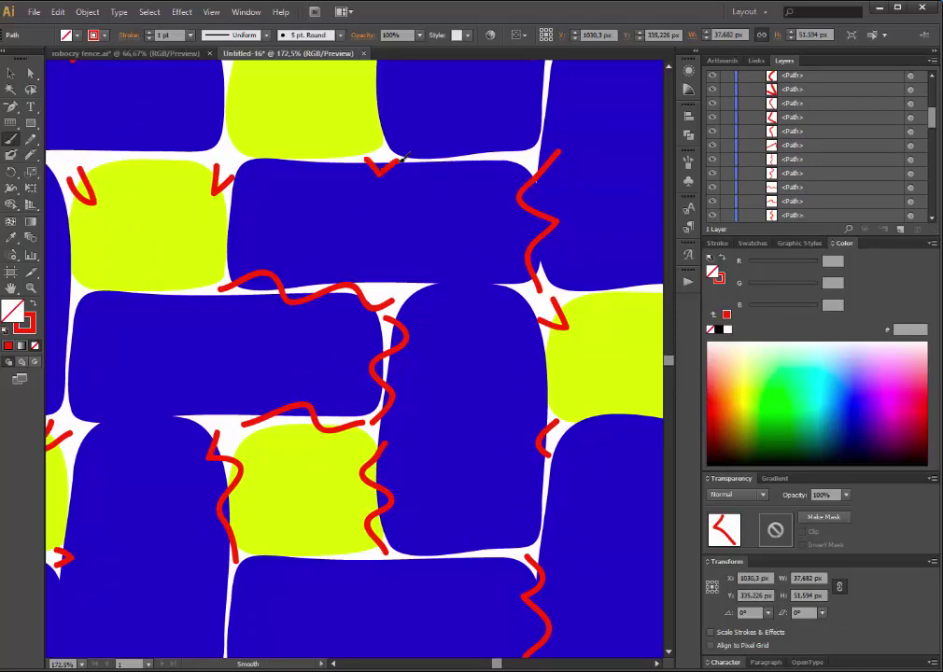
drag(238, 339, 395, 165)
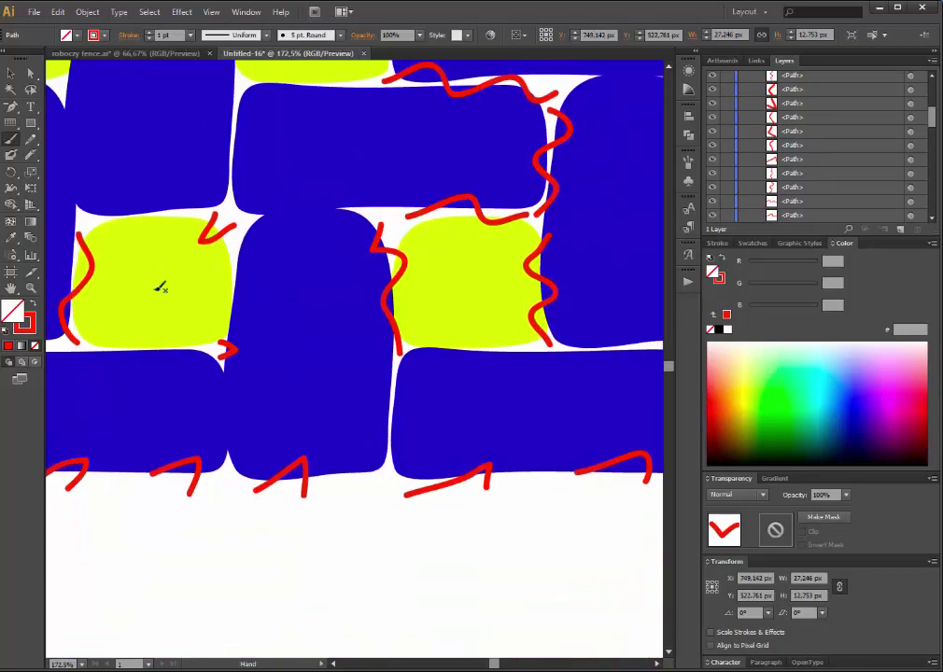
Zoom out to the whole fence and marquee-select all blocks and red strokes.
click(30, 288)
alt+click(383, 284)
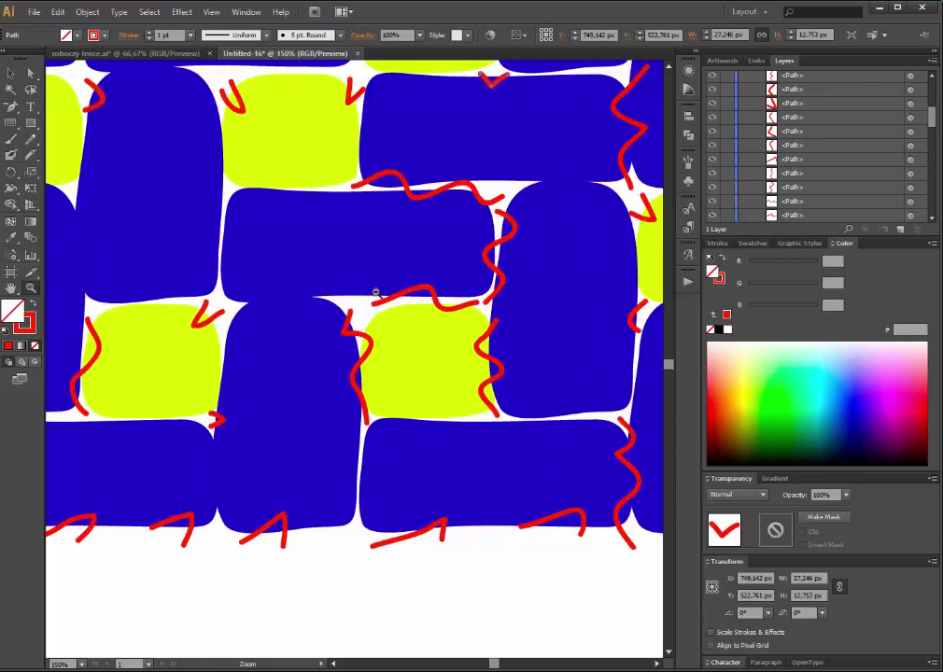
alt+click(377, 308)
alt+click(391, 331)
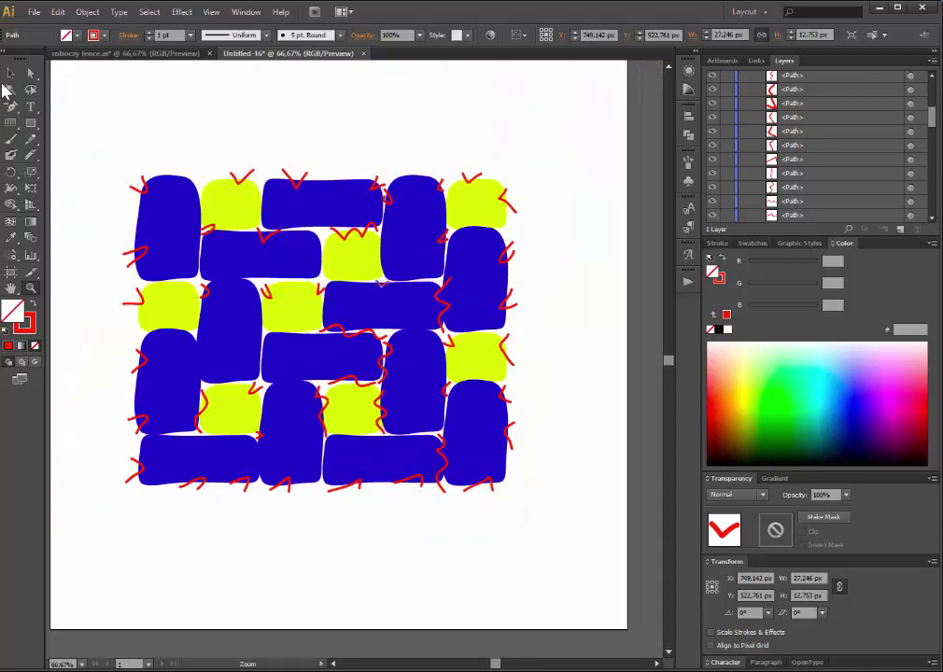
click(10, 73)
drag(97, 137, 554, 547)
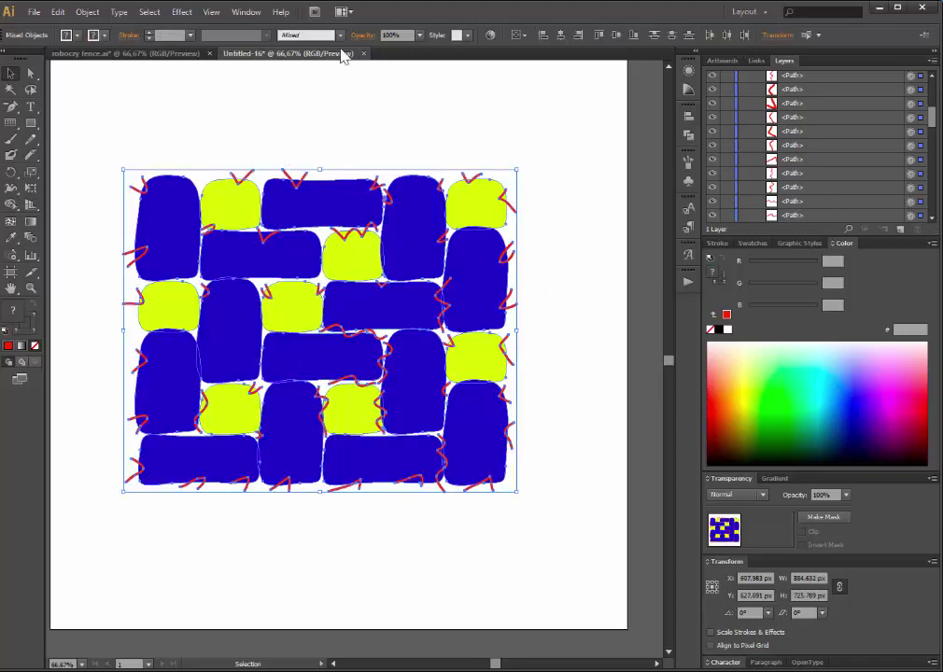
Apply Pathfinder Divide along the red strokes, then deselect with Direct Selection.
click(247, 12)
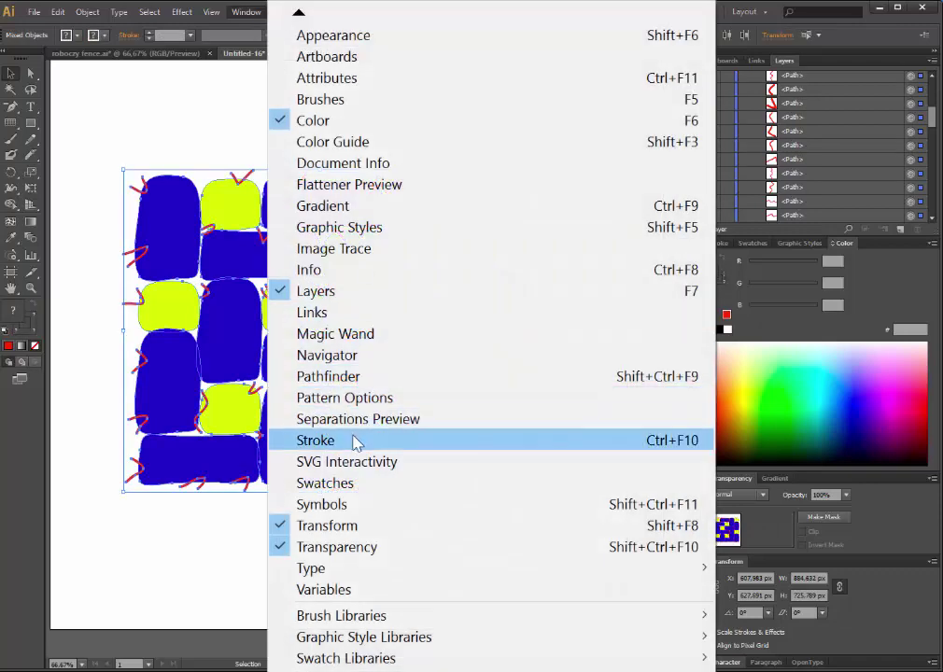
click(355, 376)
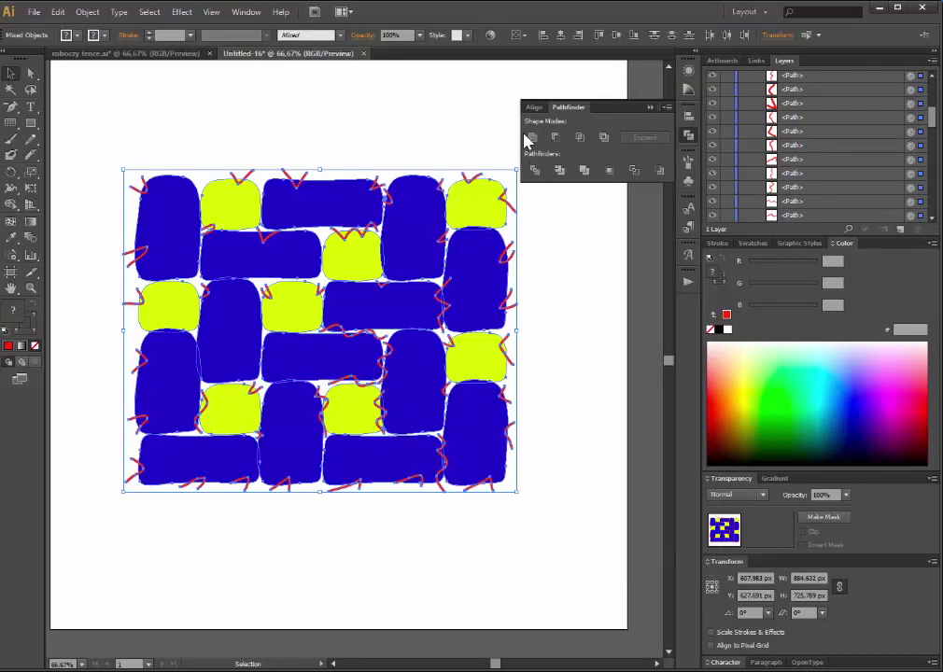
click(529, 176)
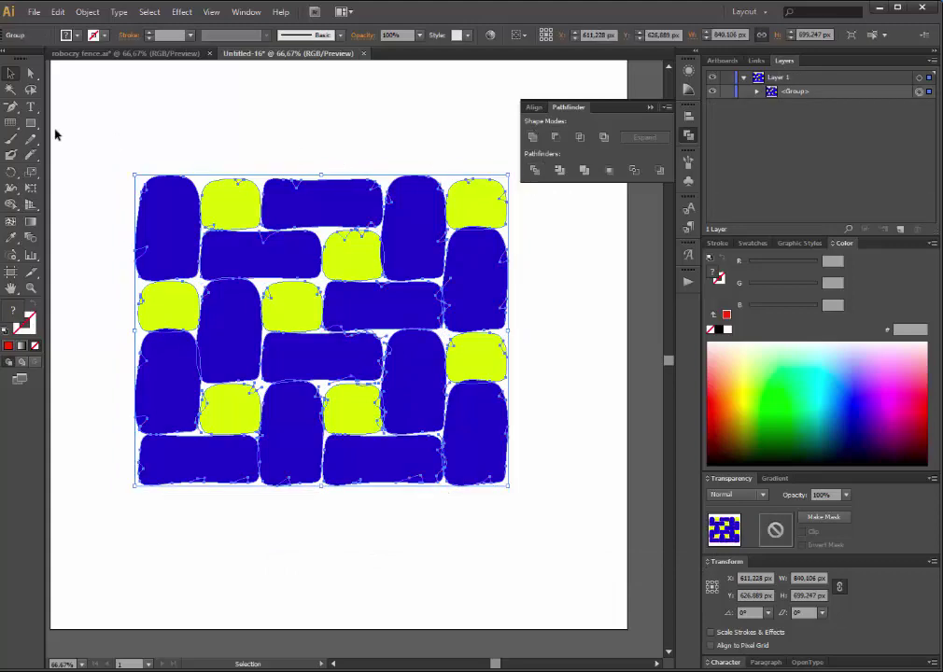
click(32, 74)
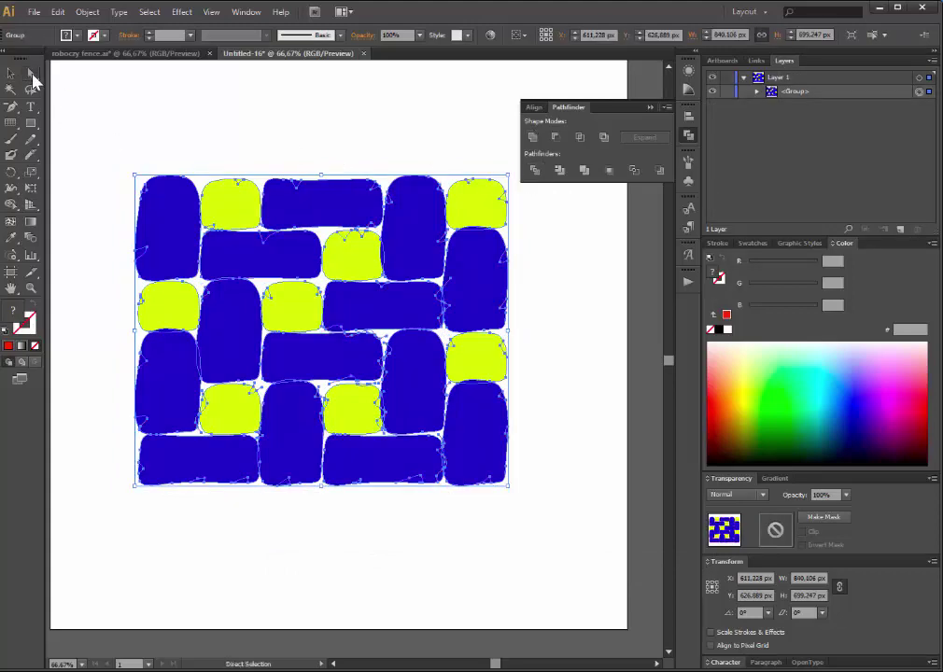
click(224, 106)
Select the top-row blue and yellow block bodies one by one.
click(171, 215)
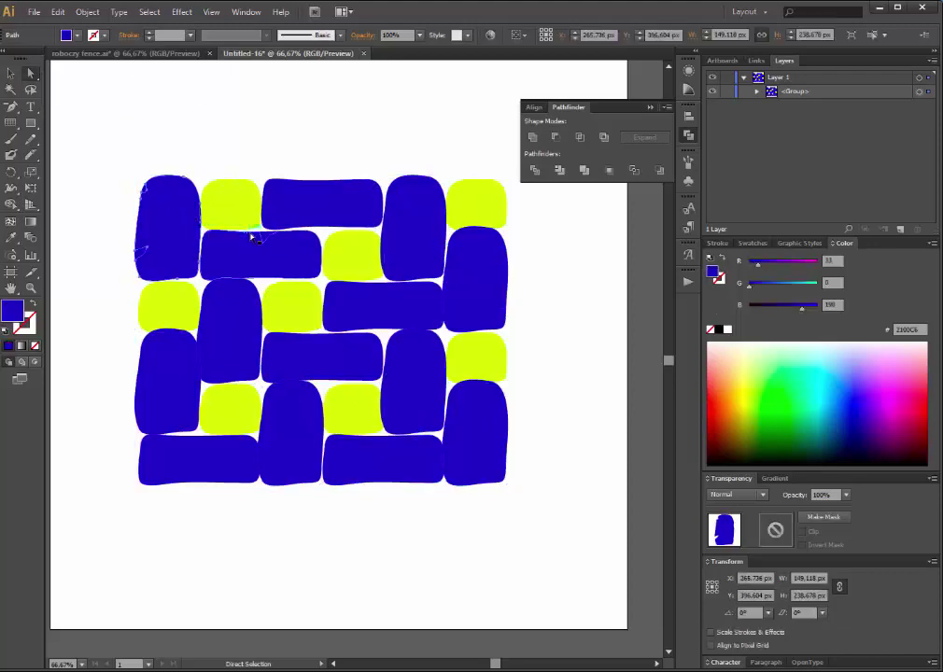
key(ctrl+a)
click(110, 154)
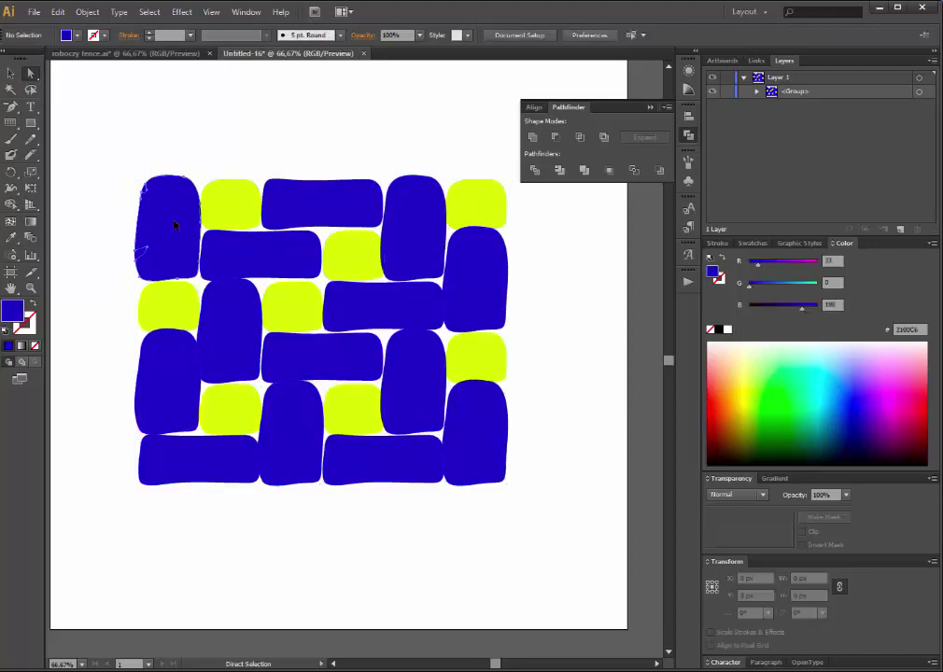
click(148, 193)
shift+click(223, 211)
shift+click(331, 213)
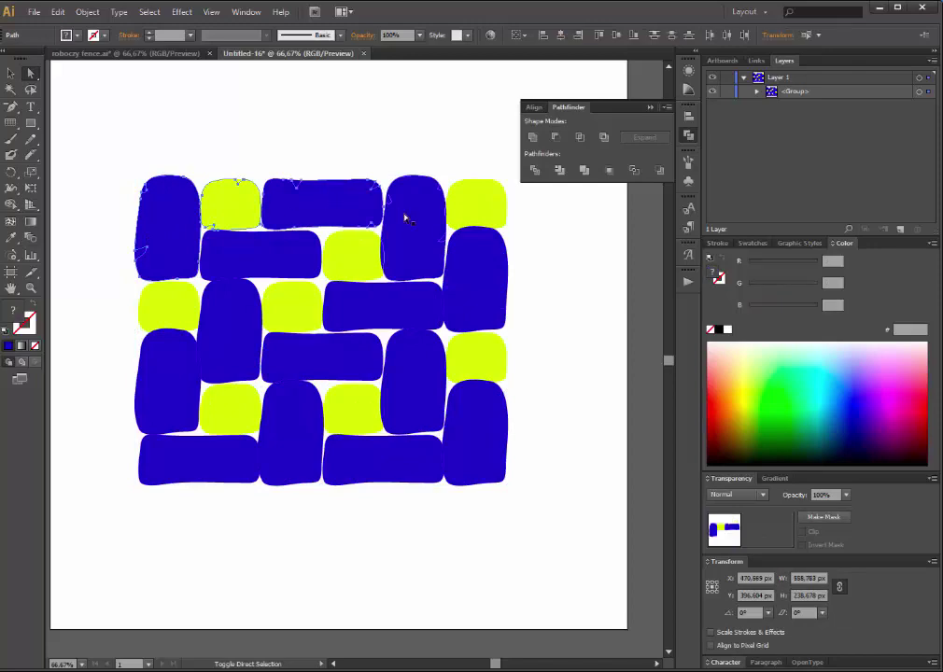
shift+click(406, 210)
shift+click(480, 213)
Add the middle-row blue and yellow blocks and lower-left blue blocks to the selection.
shift+click(474, 266)
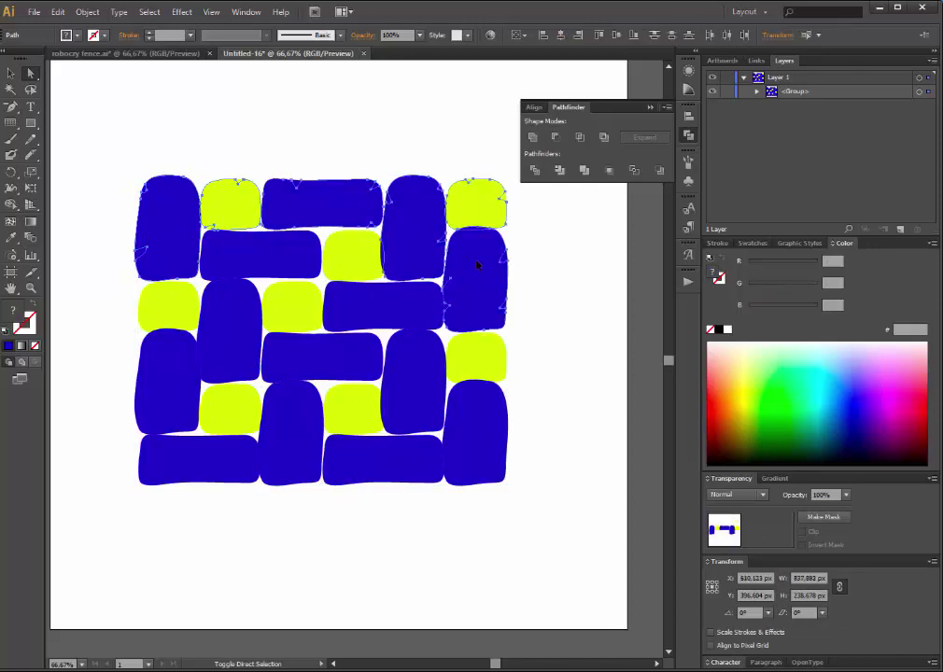
shift+click(373, 318)
shift+click(351, 257)
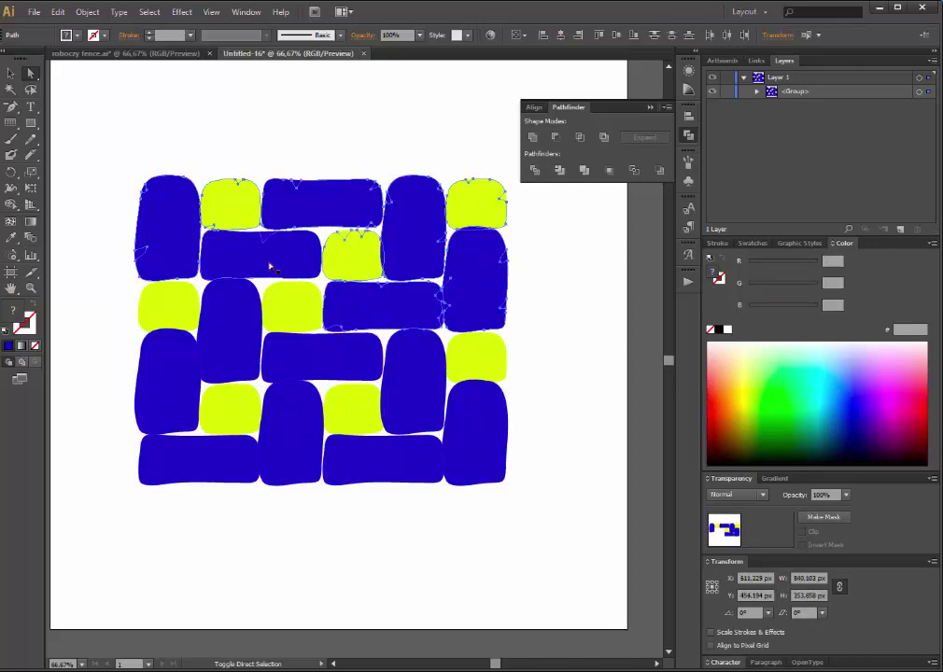
shift+click(172, 310)
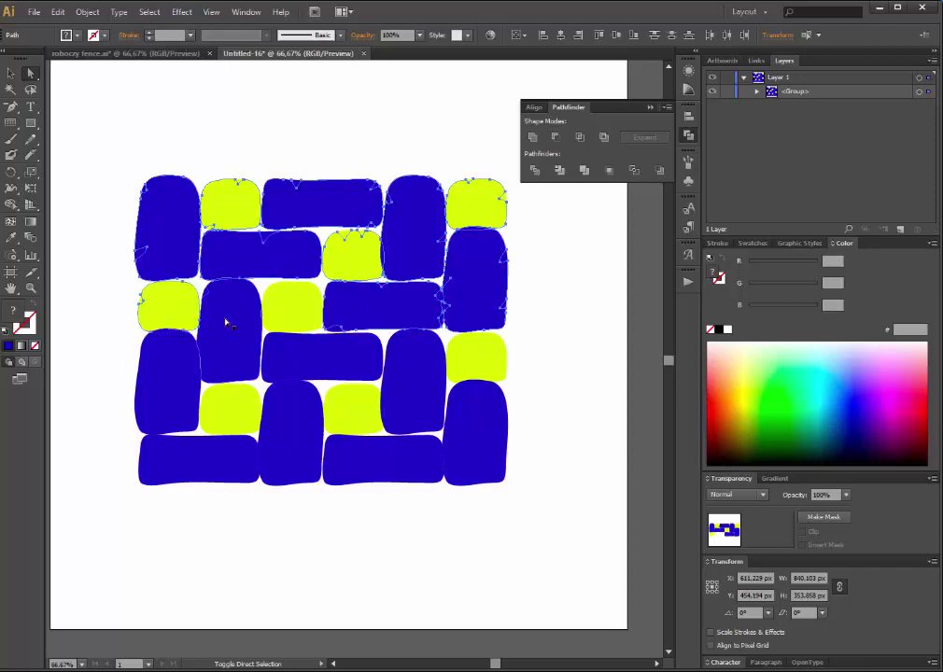
shift+click(286, 313)
shift+click(164, 381)
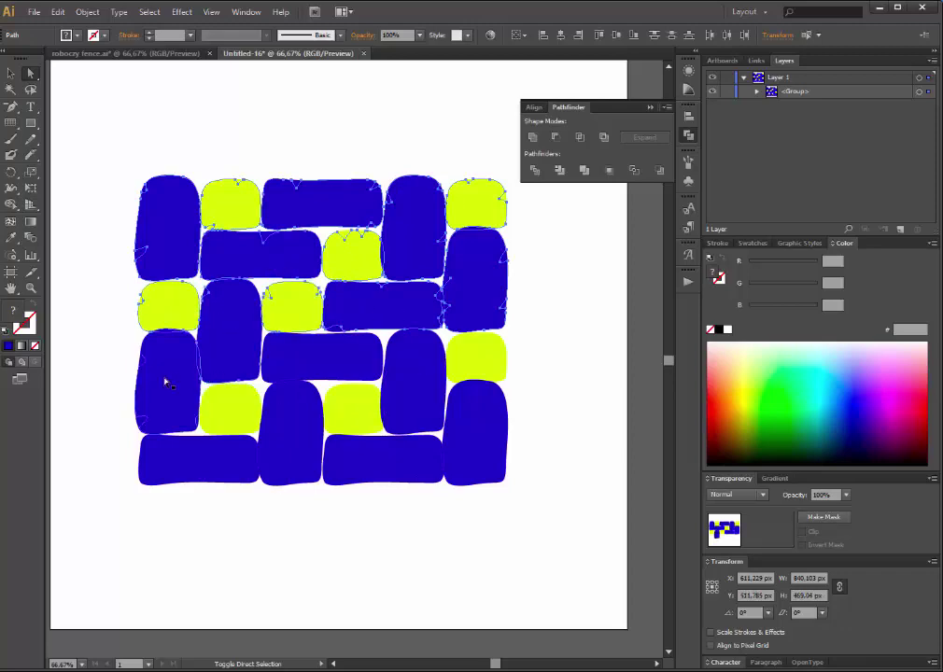
shift+click(184, 469)
Add the remaining lower yellow and bottom-row blue blocks to the selection.
shift+click(227, 410)
shift+click(300, 436)
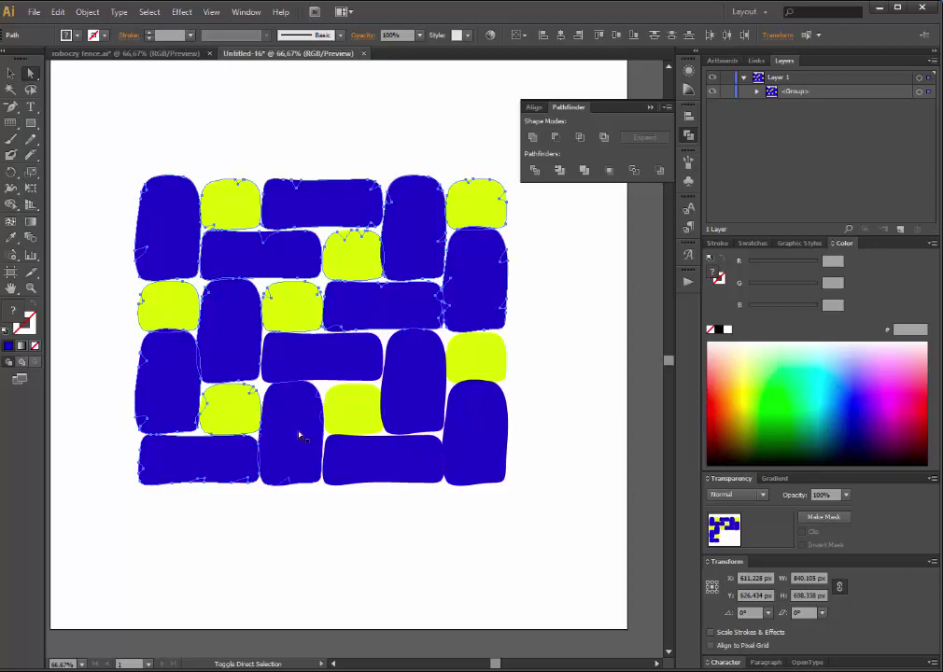
shift+click(376, 469)
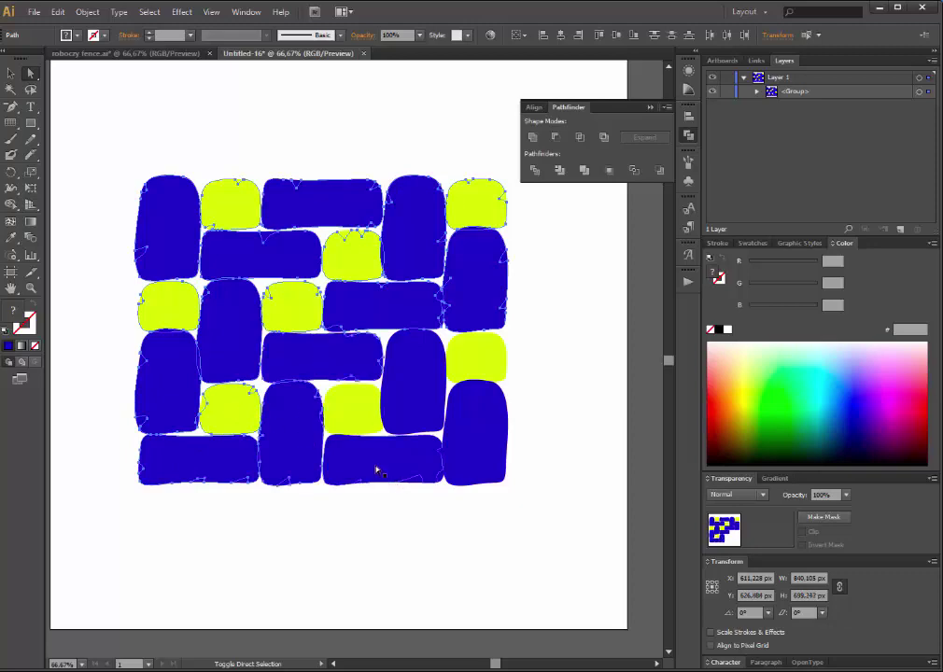
shift+click(393, 398)
shift+click(483, 458)
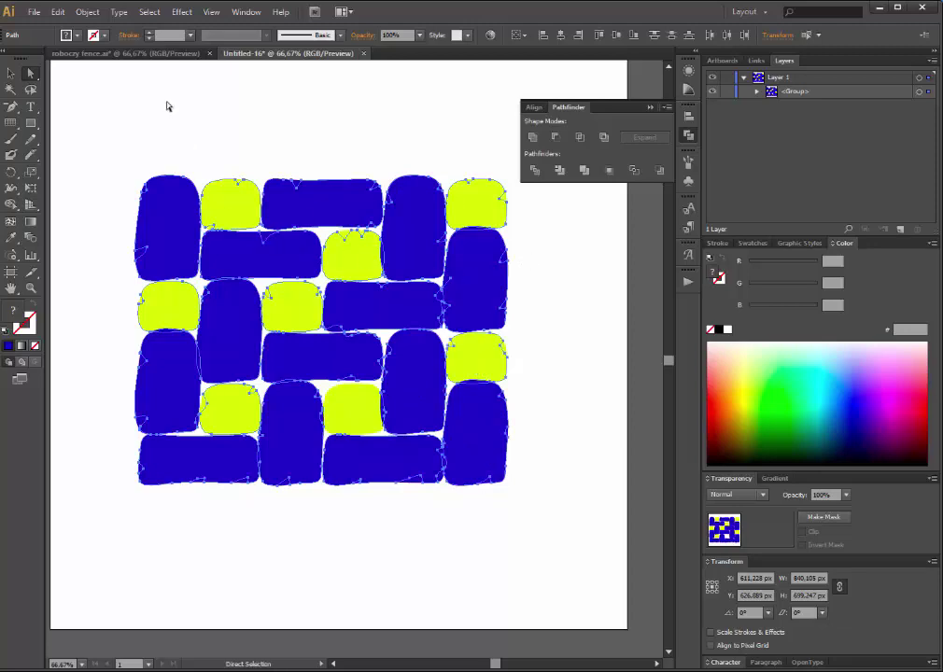
click(58, 12)
Cut the selected block bodies to the clipboard with Edit > Cut.
click(101, 80)
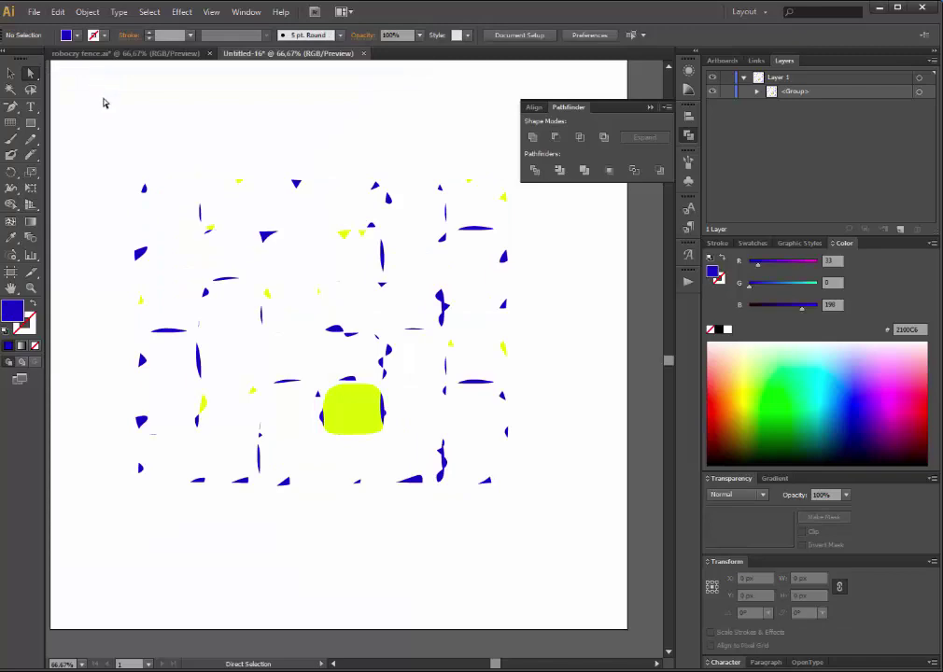
click(58, 12)
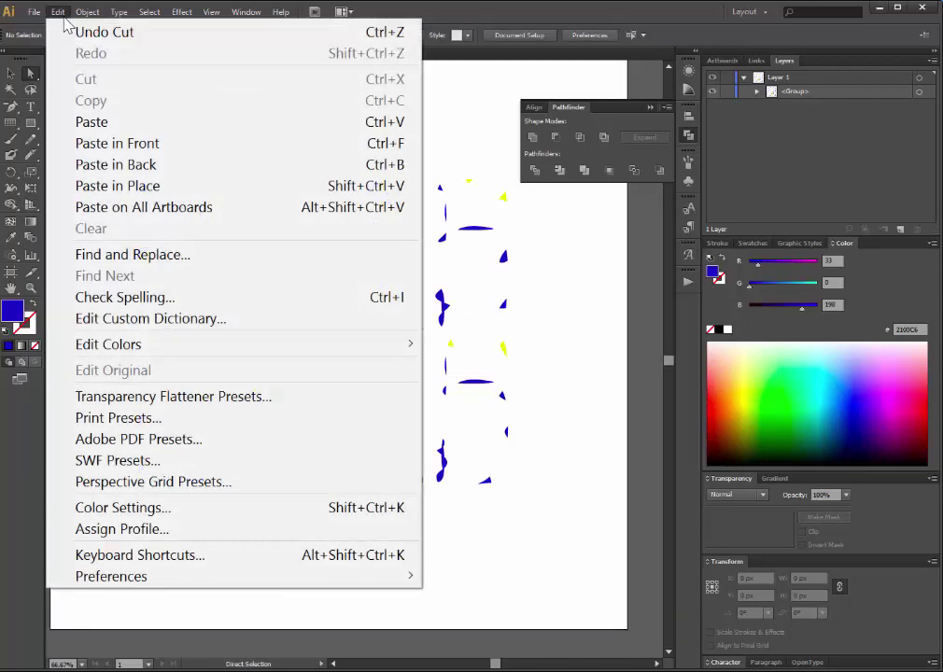
click(69, 34)
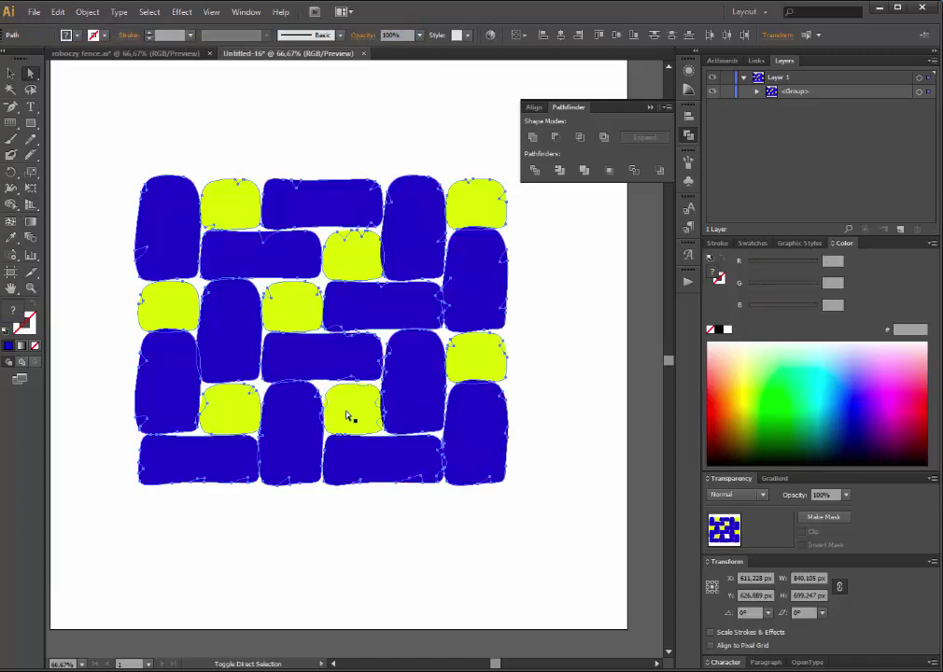
click(57, 12)
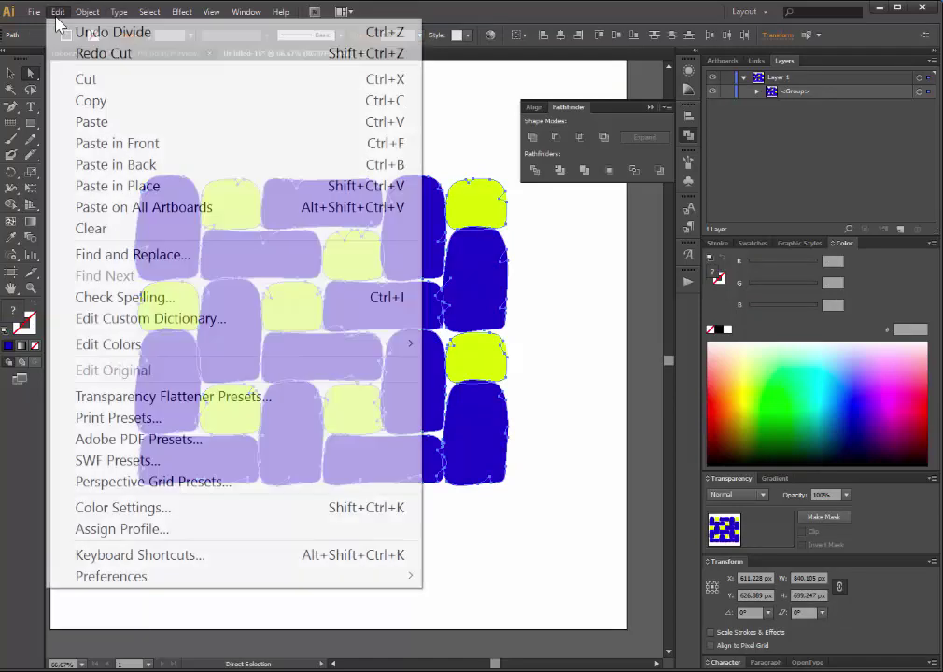
click(88, 79)
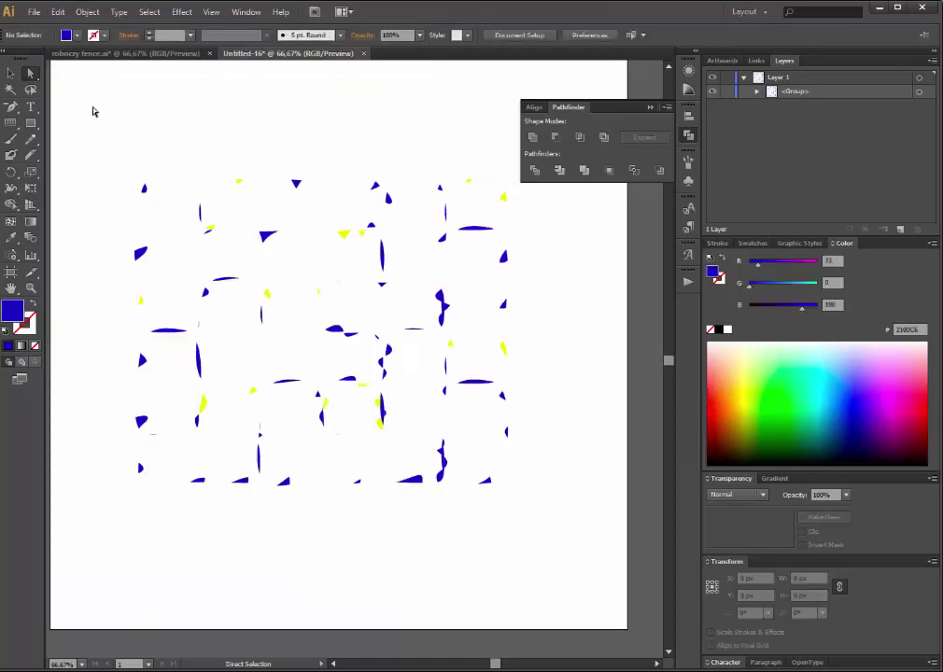
Select all leftover fragments and delete them with Edit > Clear.
mouse_move(86, 105)
mouse_down()
mouse_move(512, 500)
mouse_move(574, 613)
mouse_up()
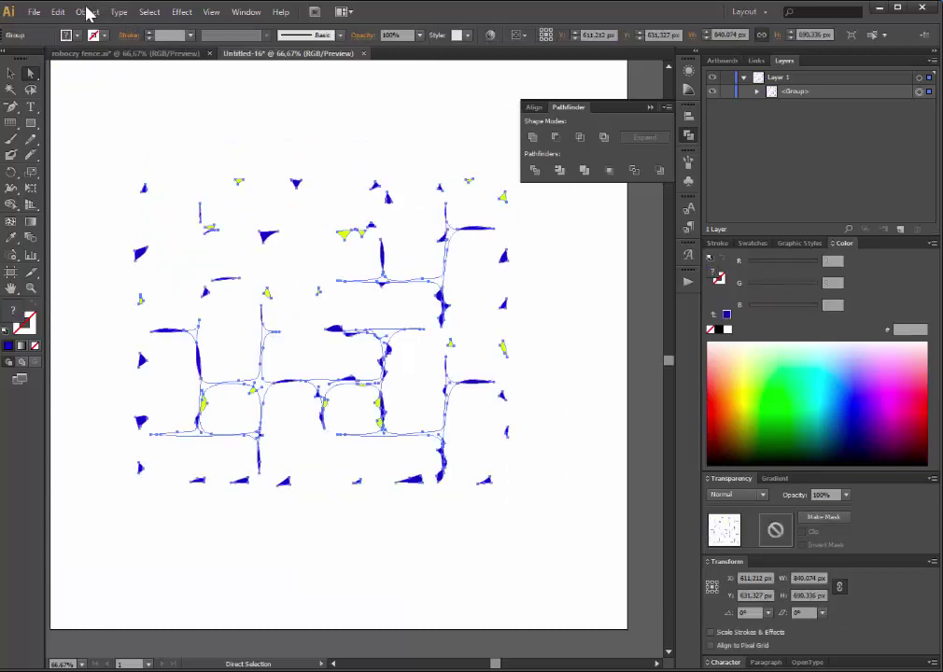
click(57, 12)
click(74, 231)
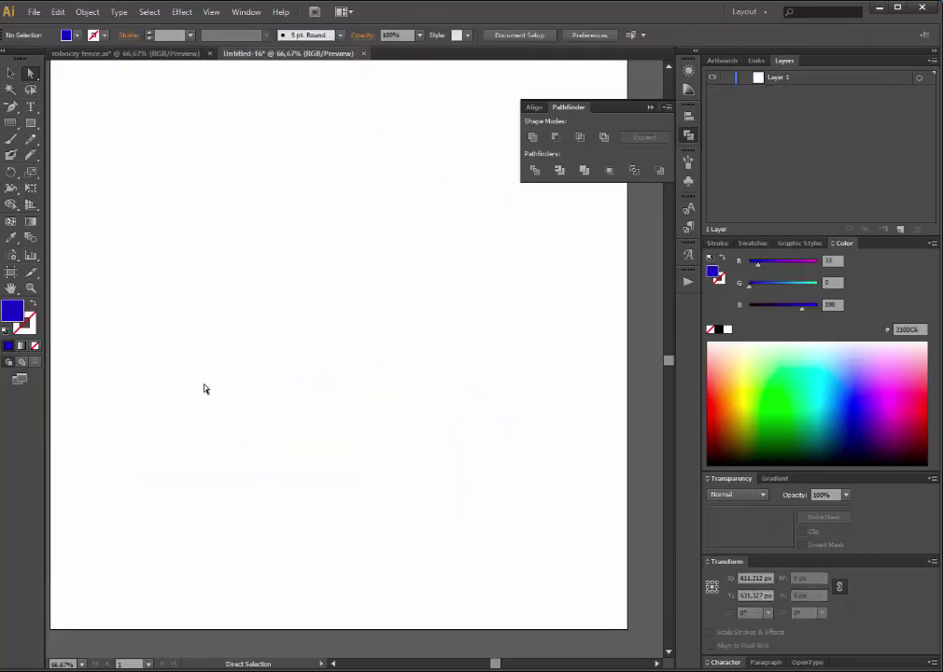
click(57, 12)
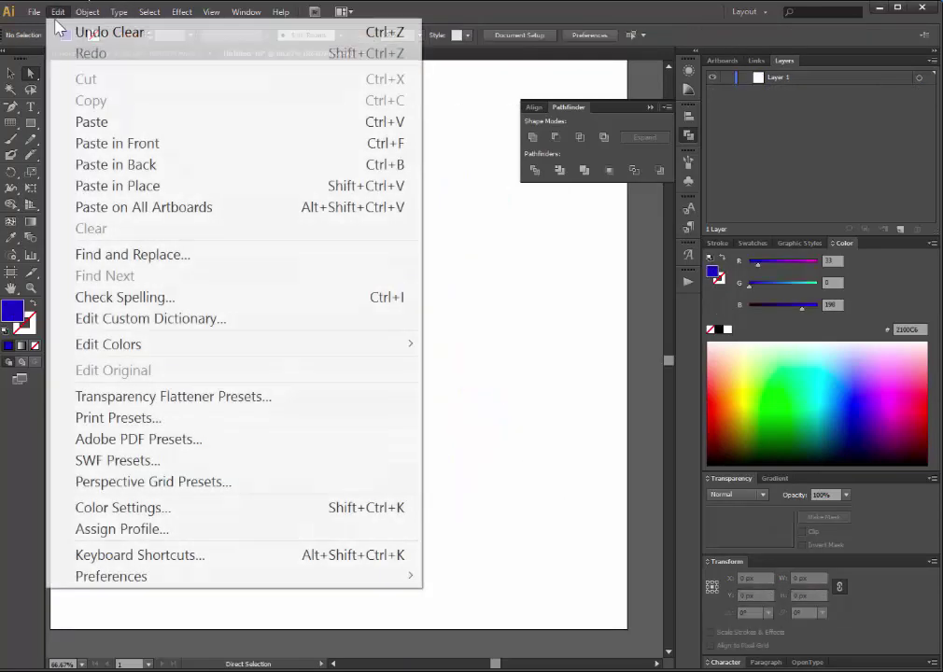
Paste the cut block bodies back onto the artboard and deselect them.
click(92, 123)
click(312, 592)
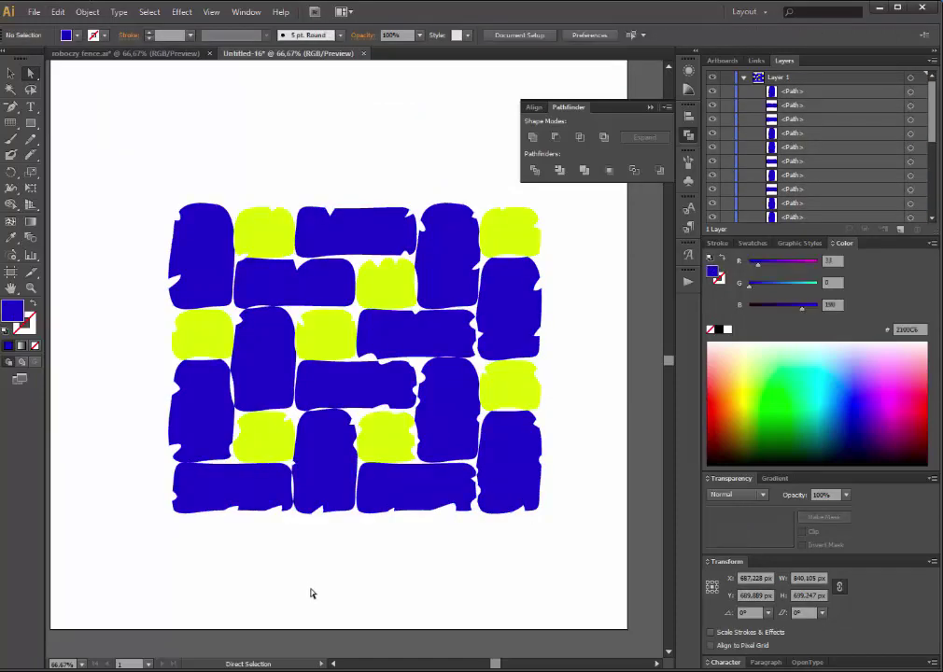
drag(391, 573, 349, 548)
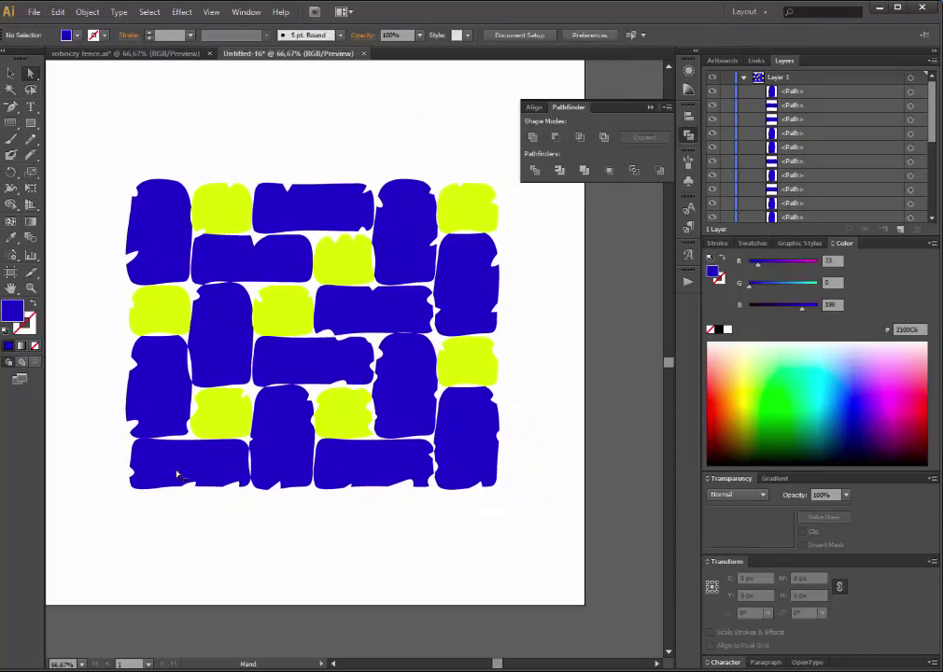
Zoom in to inspect the lower-middle block edges, zoom back out, and select all blocks.
click(31, 288)
drag(119, 217, 332, 497)
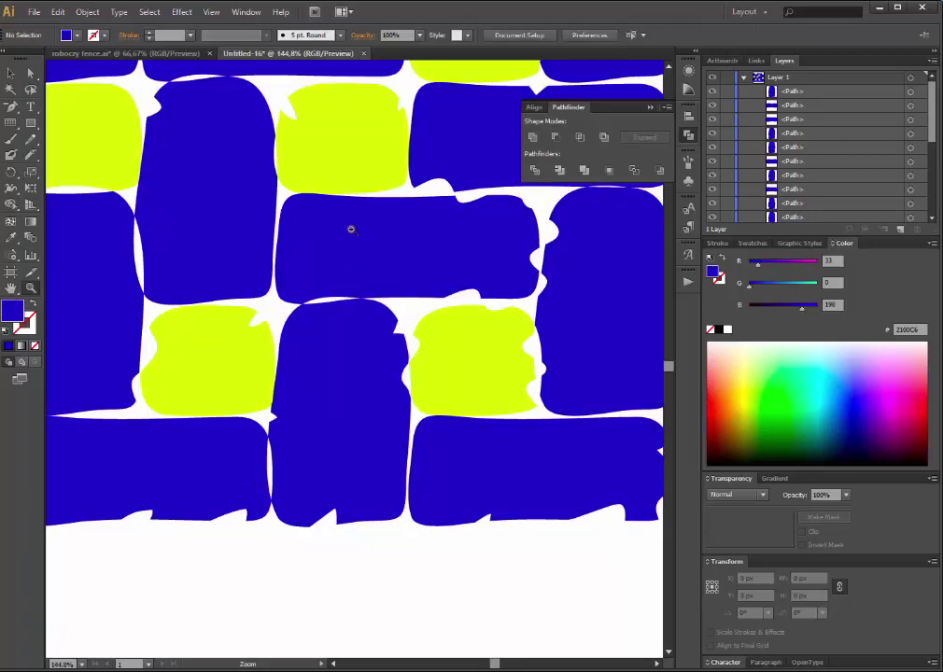
alt+click(351, 229)
alt+click(421, 284)
click(11, 73)
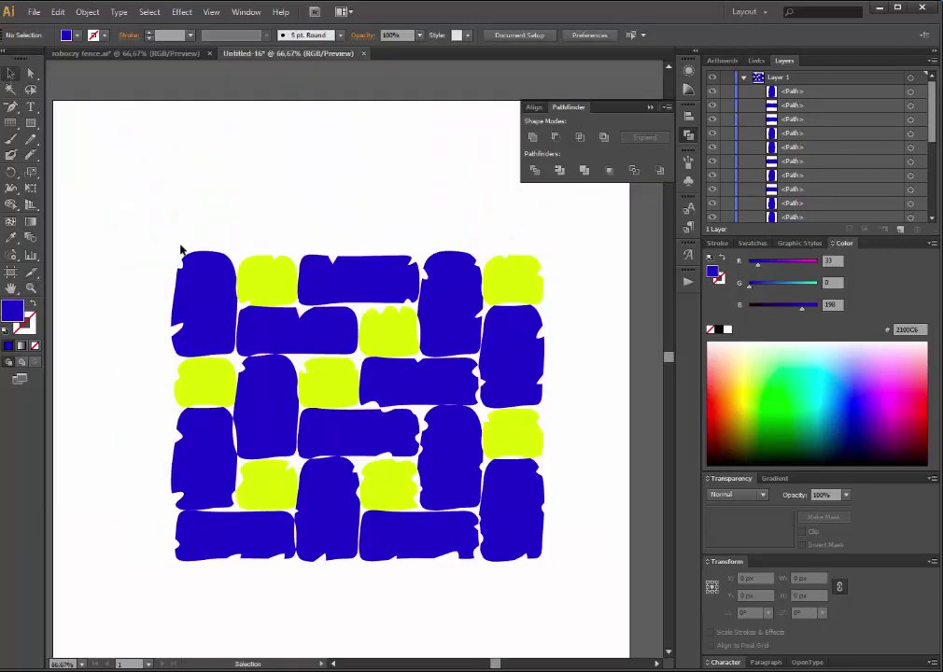
drag(182, 250, 592, 620)
Simplify all block paths with lower Curve Precision, cutting 386 anchor points to 204.
click(88, 12)
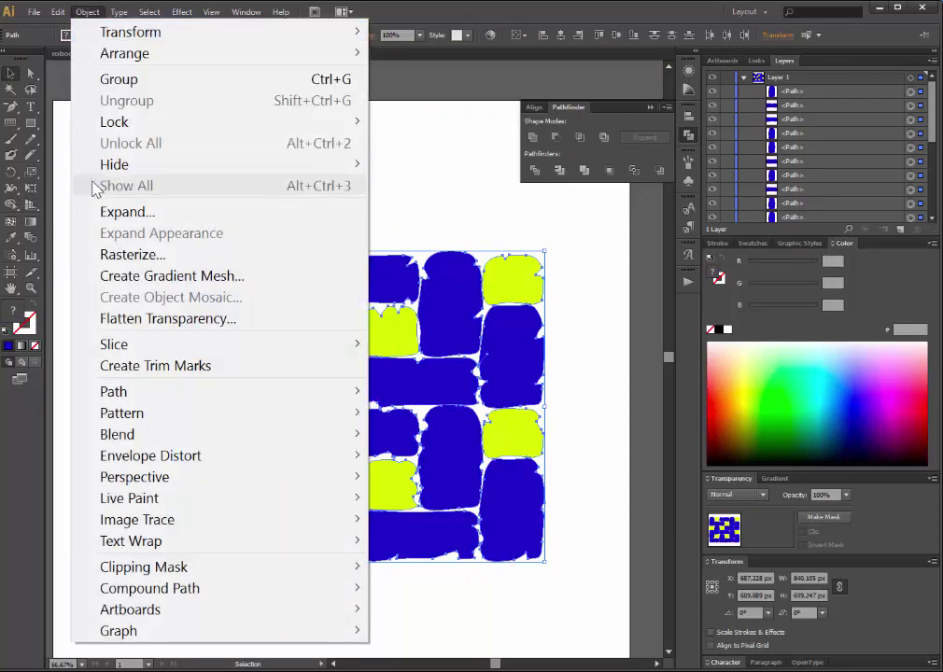
click(413, 486)
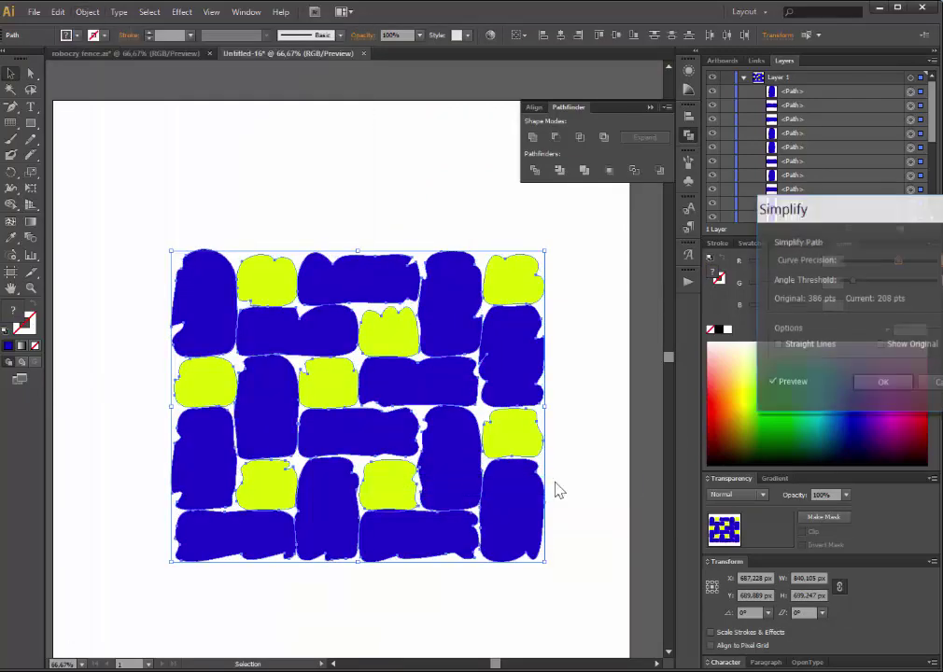
mouse_move(865, 263)
mouse_down()
mouse_move(898, 261)
mouse_move(887, 280)
mouse_up()
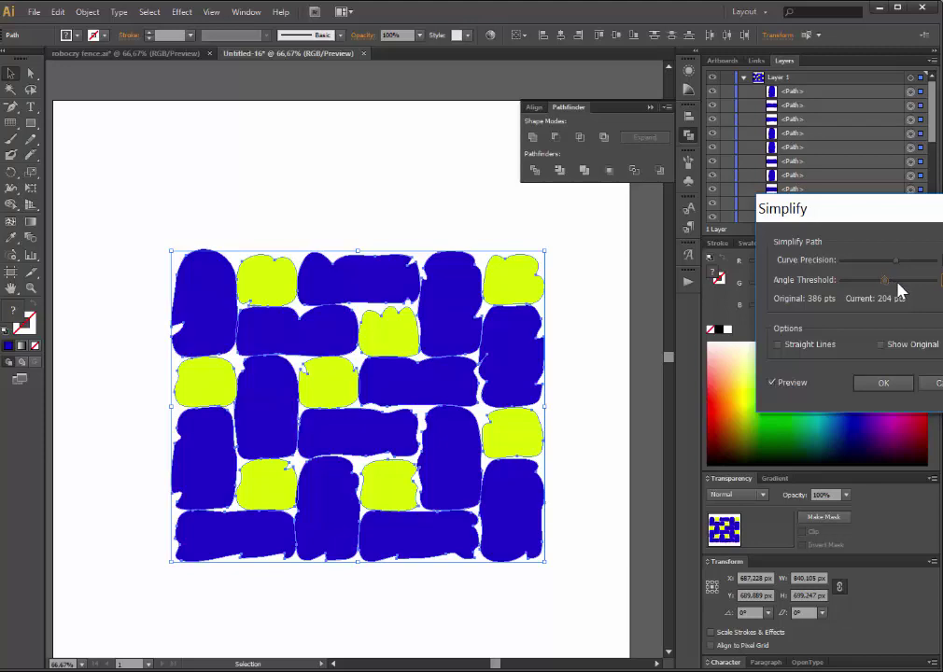
click(880, 386)
click(583, 378)
scroll(210, 401, down, 1)
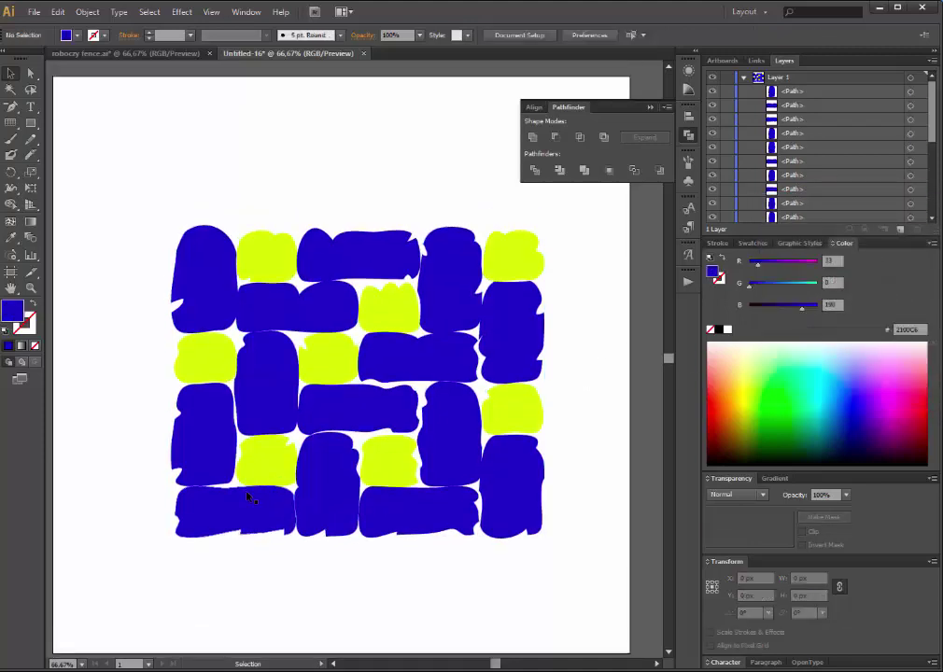
drag(184, 209, 577, 579)
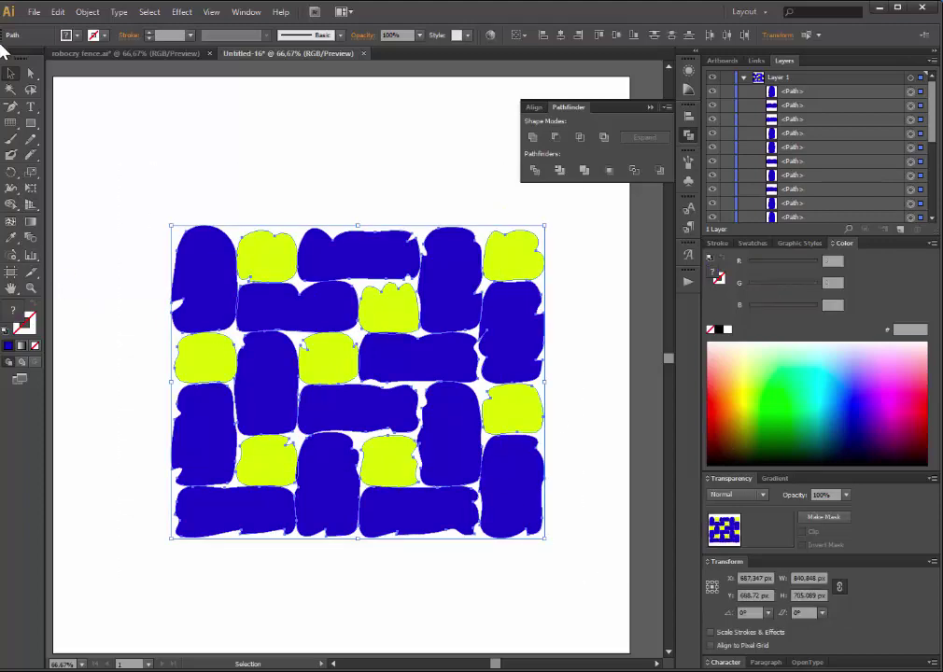
click(10, 90)
Fill the blue blocks dark brown and eyedropper that brown onto the yellow blocks.
click(196, 273)
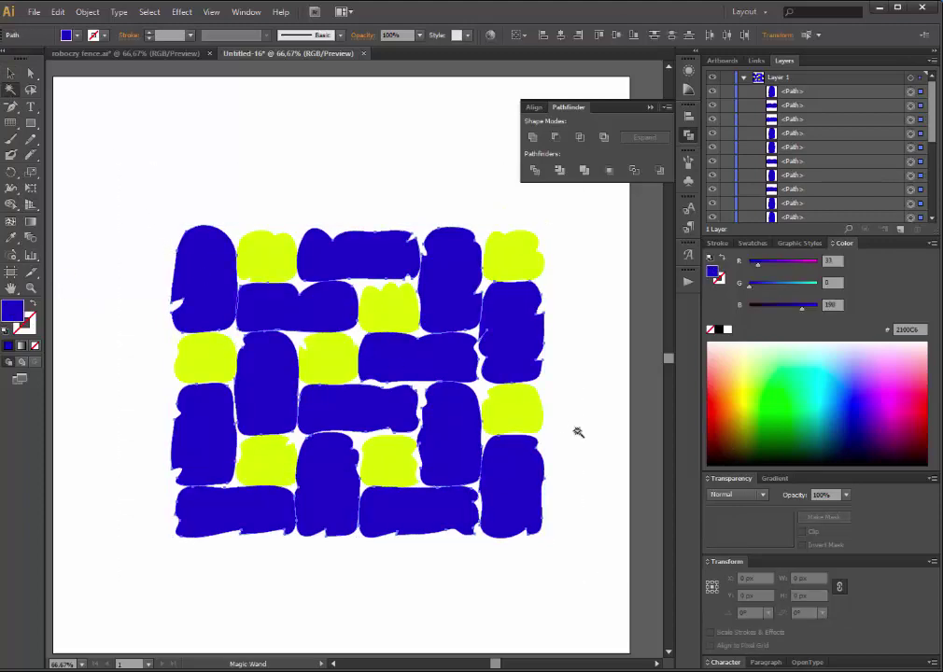
click(732, 450)
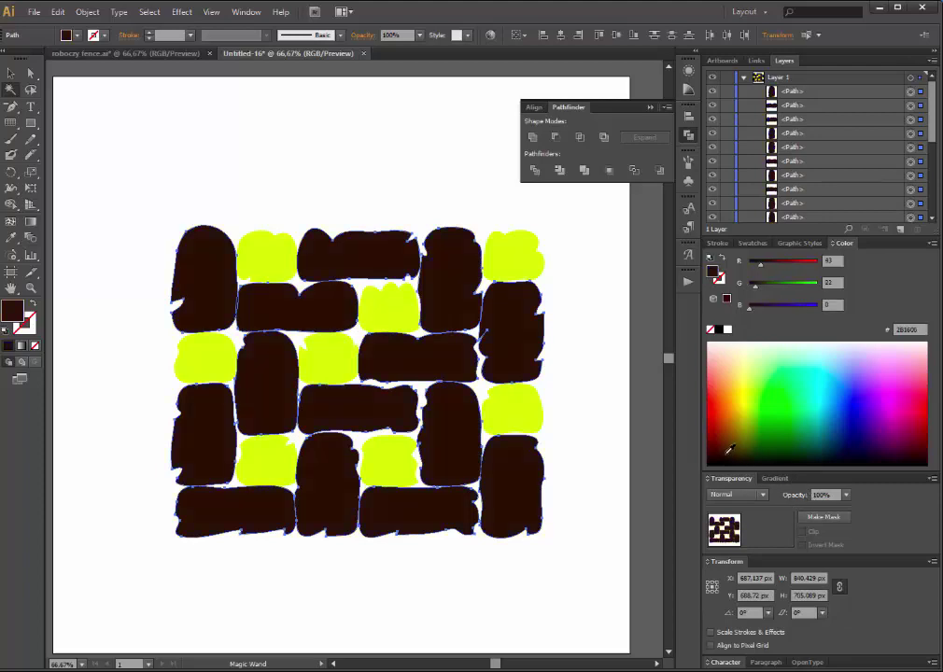
click(261, 265)
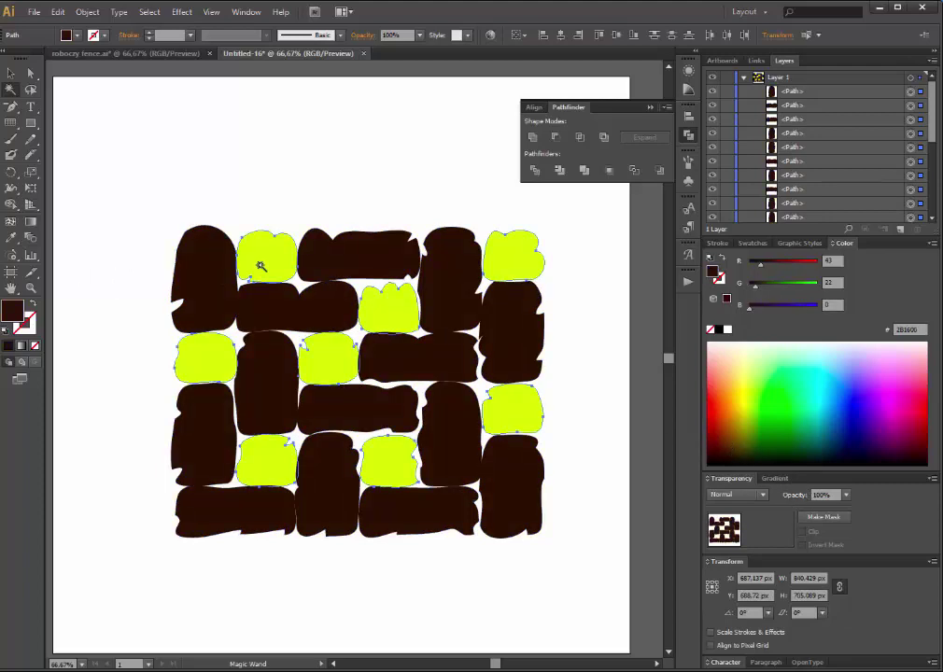
click(12, 237)
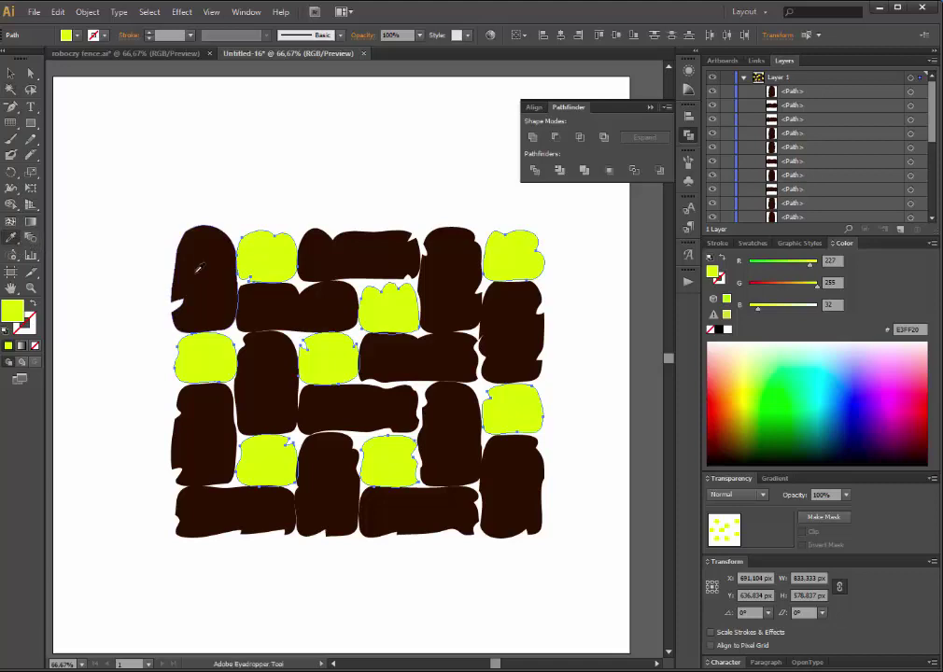
click(222, 268)
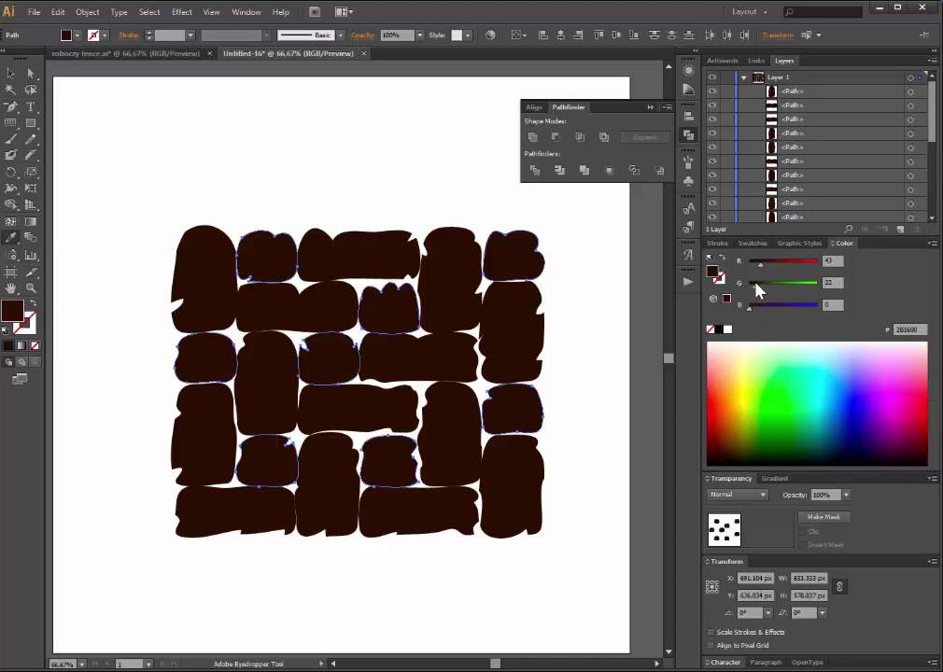
Tweak the former yellow blocks' fill to a slightly lighter reddish brown.
drag(754, 311, 757, 311)
click(725, 431)
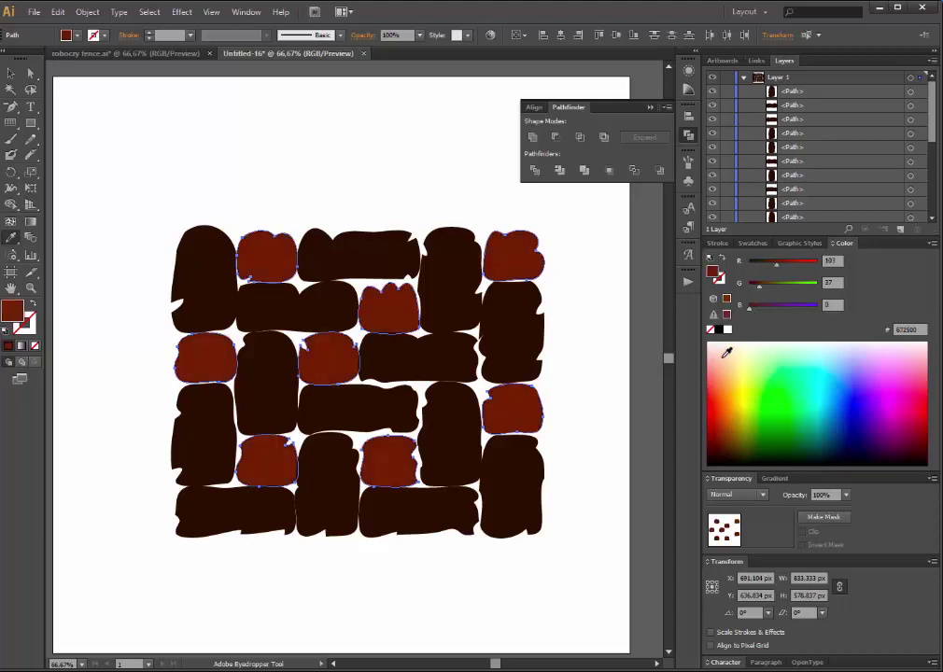
click(728, 346)
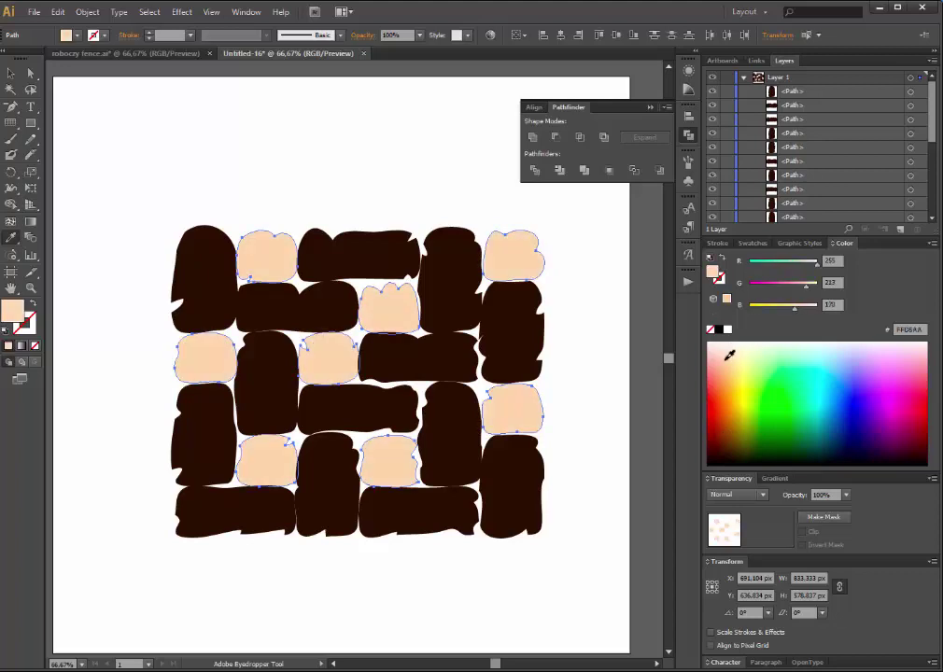
click(717, 384)
click(730, 449)
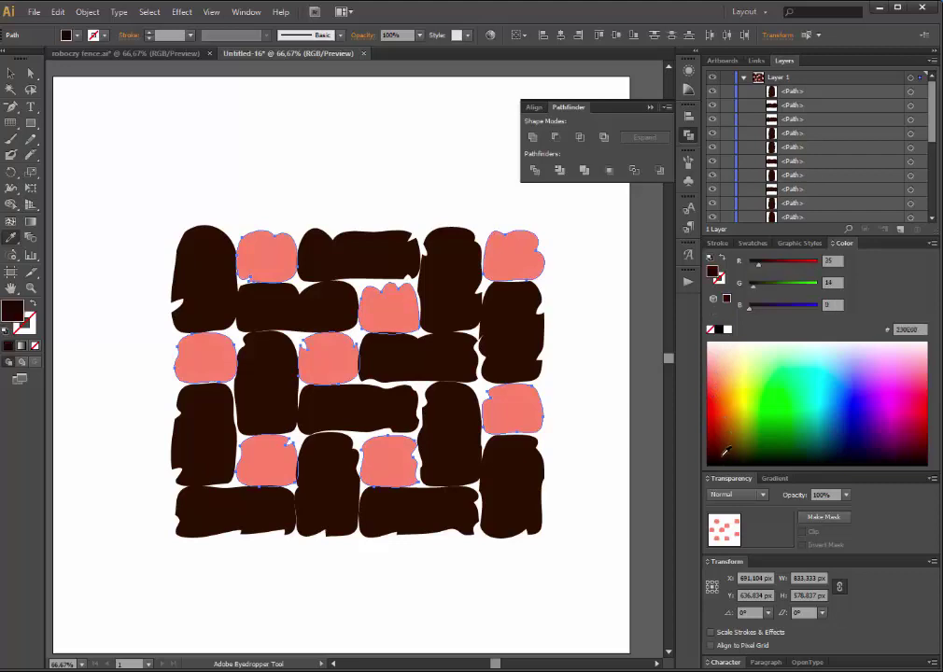
click(731, 447)
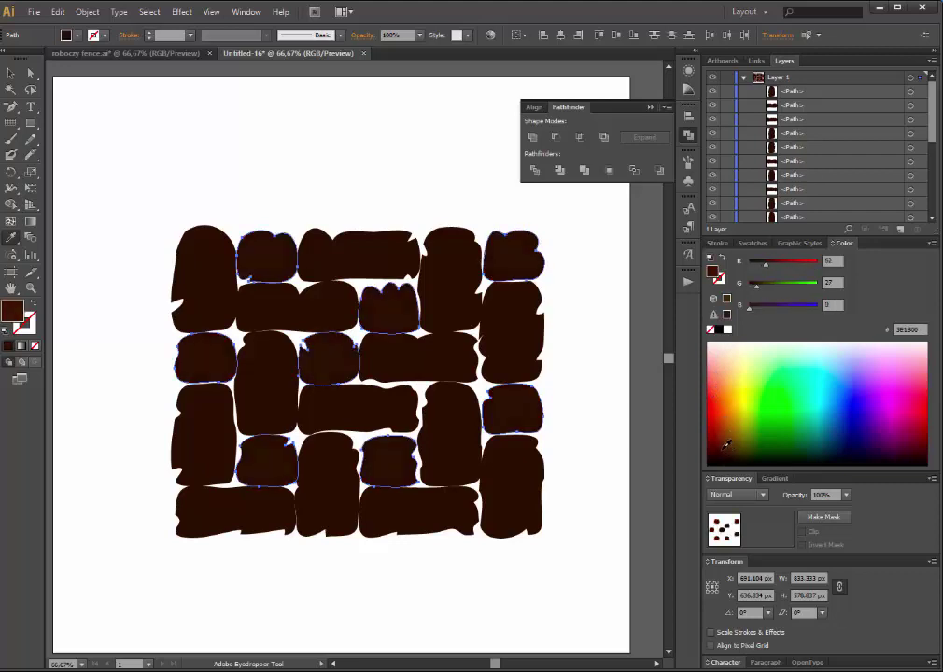
drag(843, 244, 690, 312)
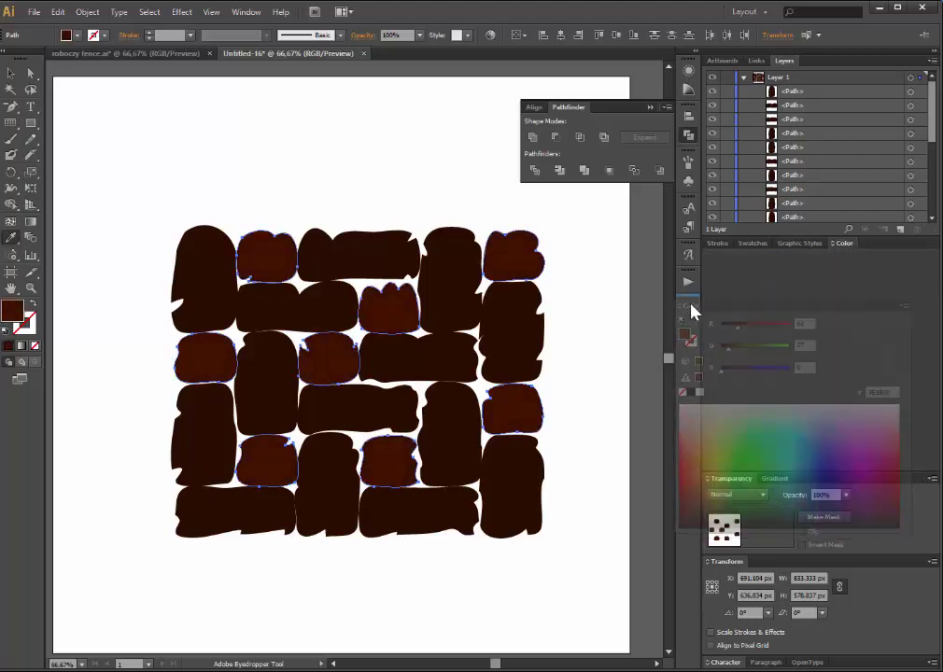
Recolour the lime blocks a warm medium brown in HSB: raise brightness, lower saturation.
click(690, 312)
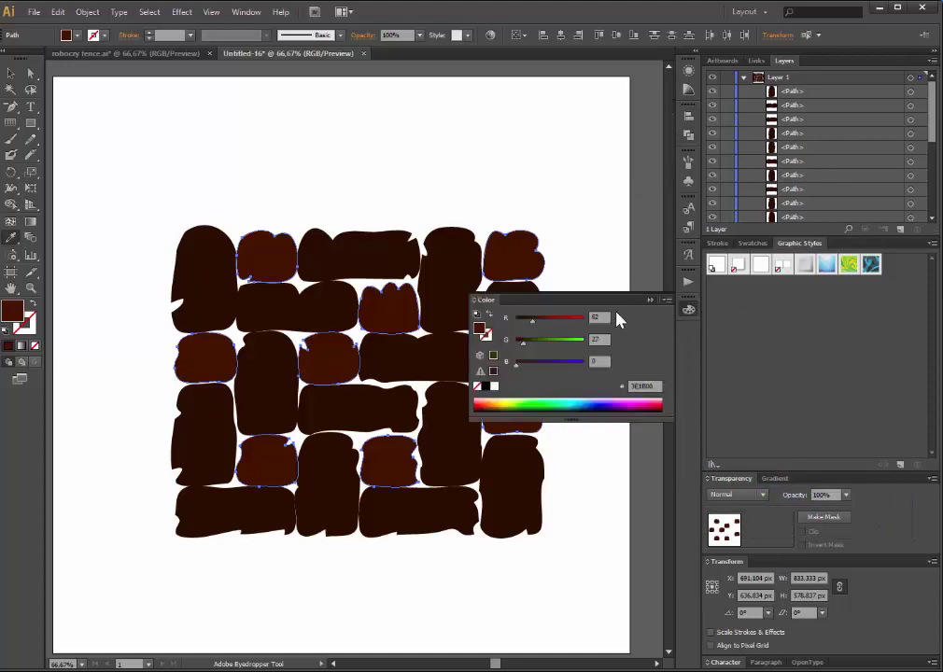
click(665, 300)
click(714, 376)
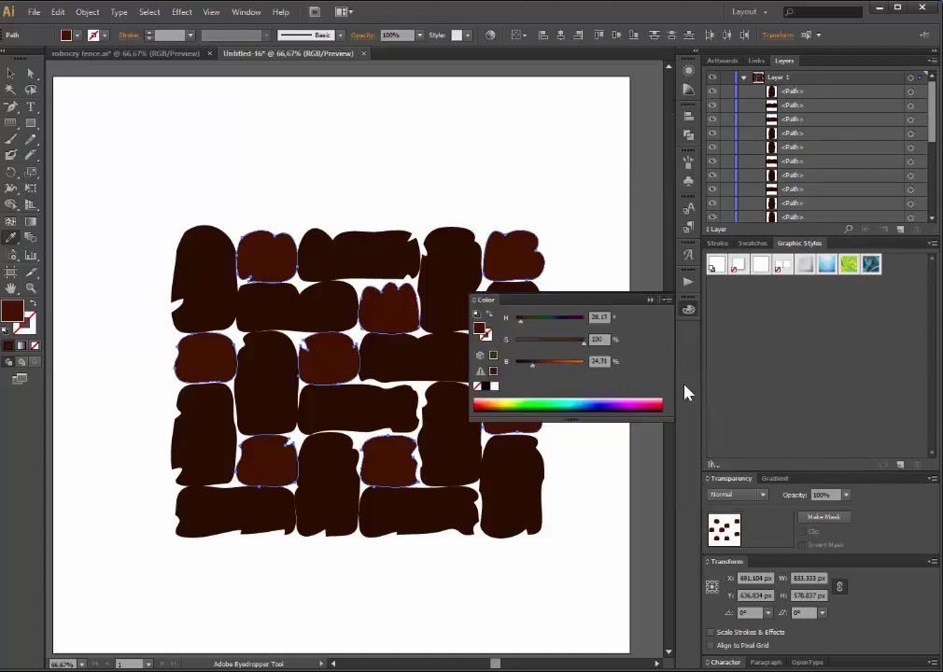
drag(525, 367, 546, 365)
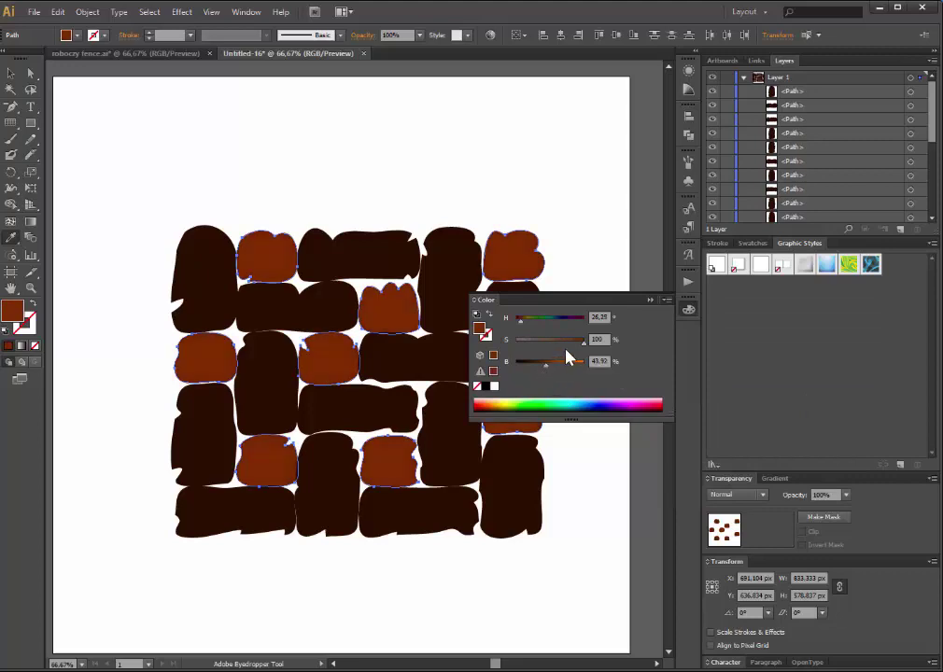
click(569, 341)
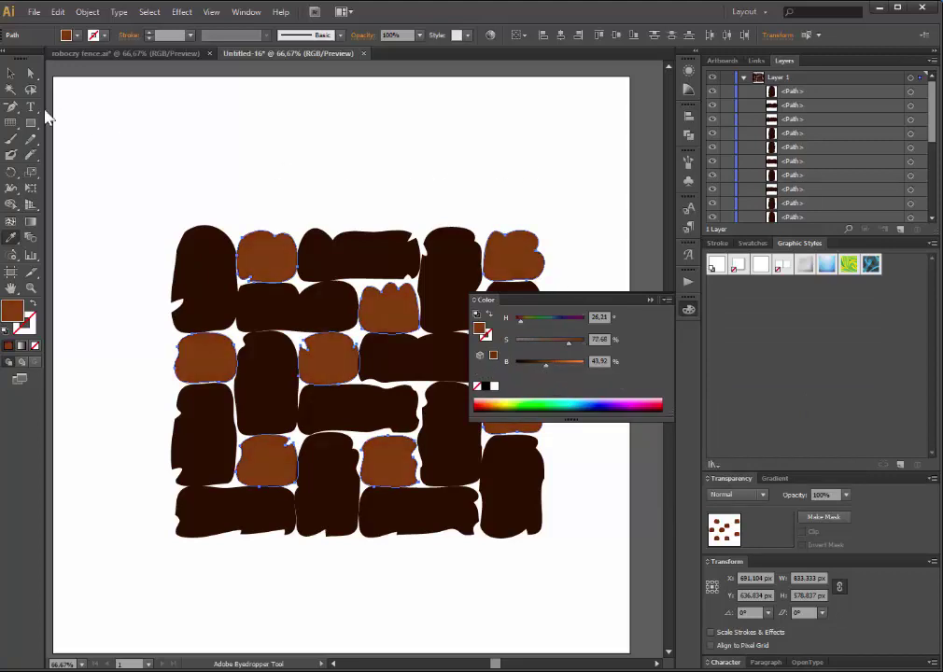
click(31, 73)
click(564, 603)
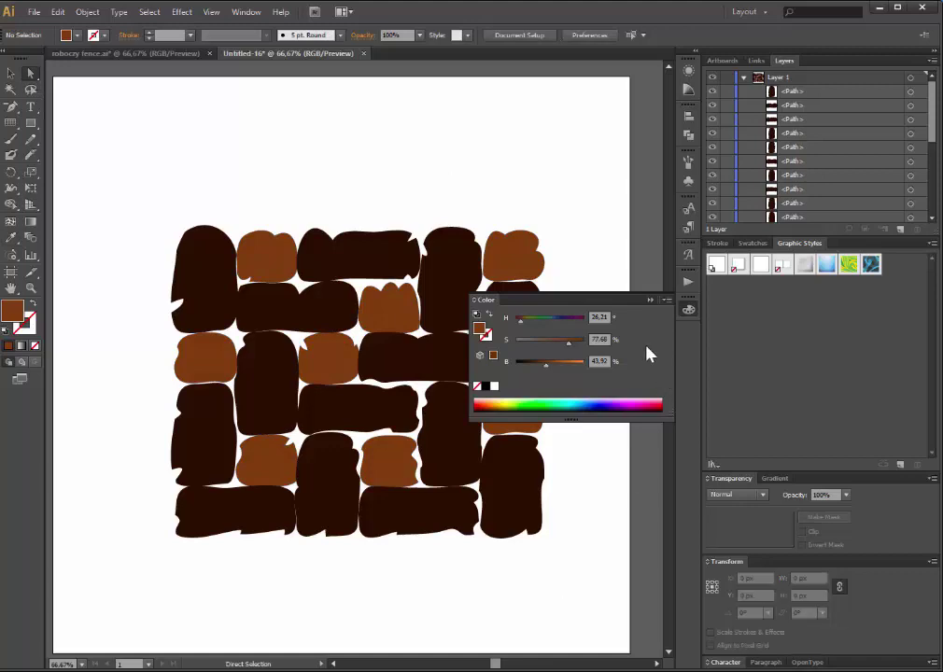
click(667, 299)
scroll(450, 593, down, 1)
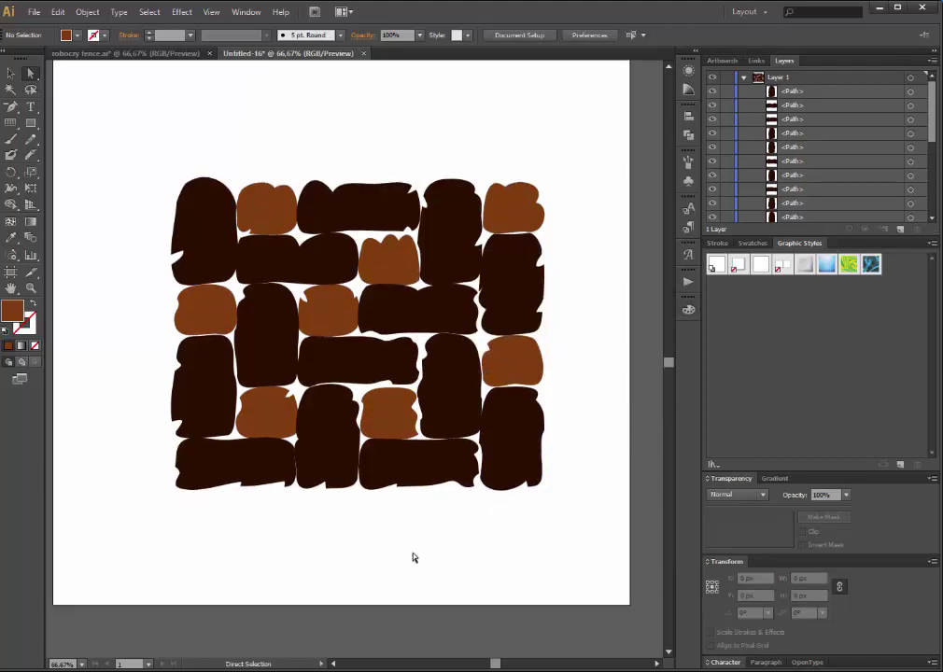
scroll(414, 558, up, 1)
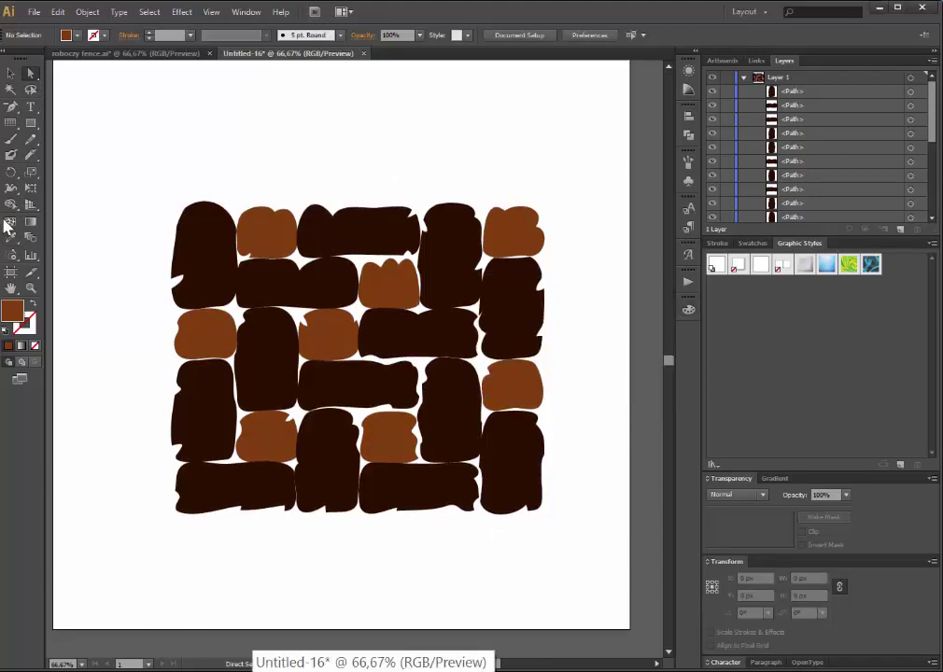
Select all the fence blocks and group them.
drag(124, 130, 561, 560)
right_click(420, 347)
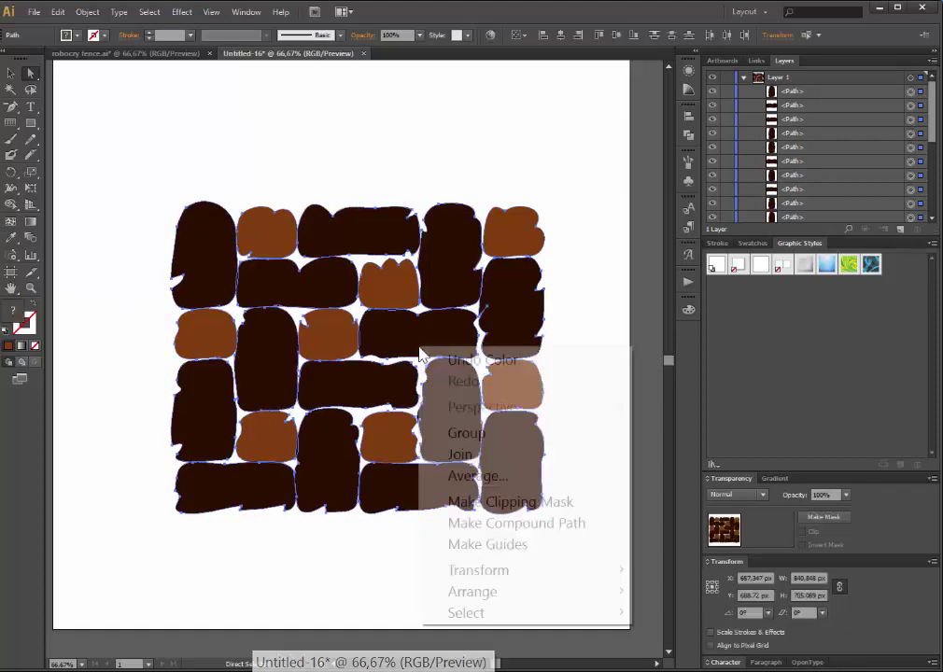
click(467, 433)
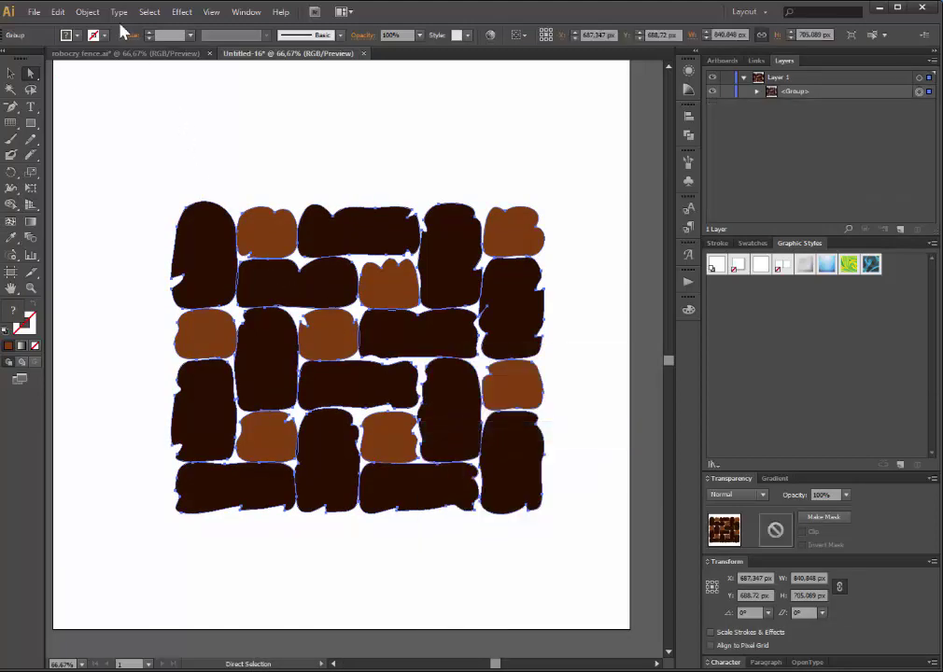
Apply Offset Path of -11 px to the grouped blocks with preview on.
click(87, 12)
mouse_move(113, 391)
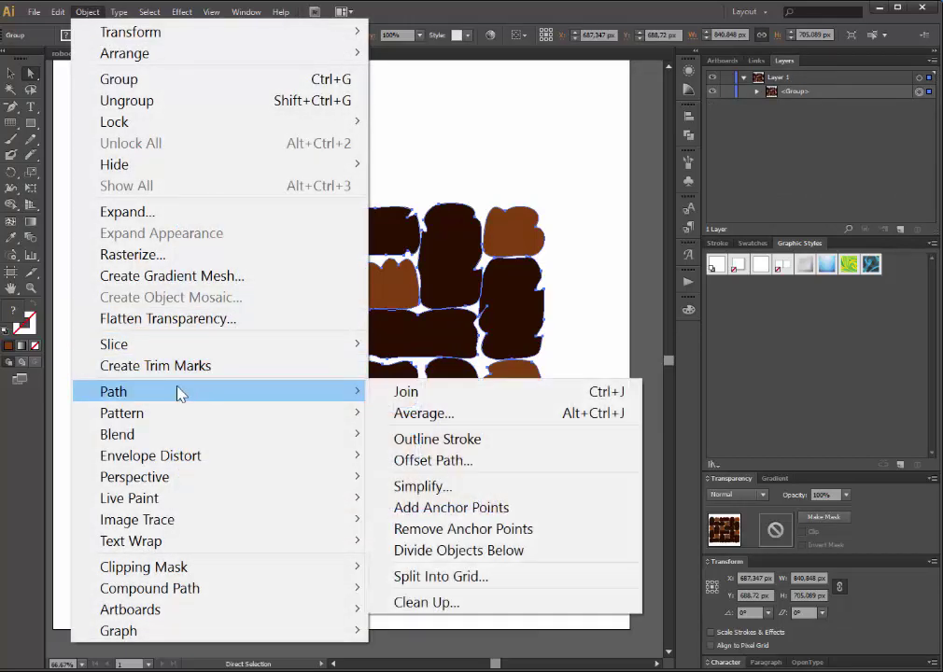
click(469, 461)
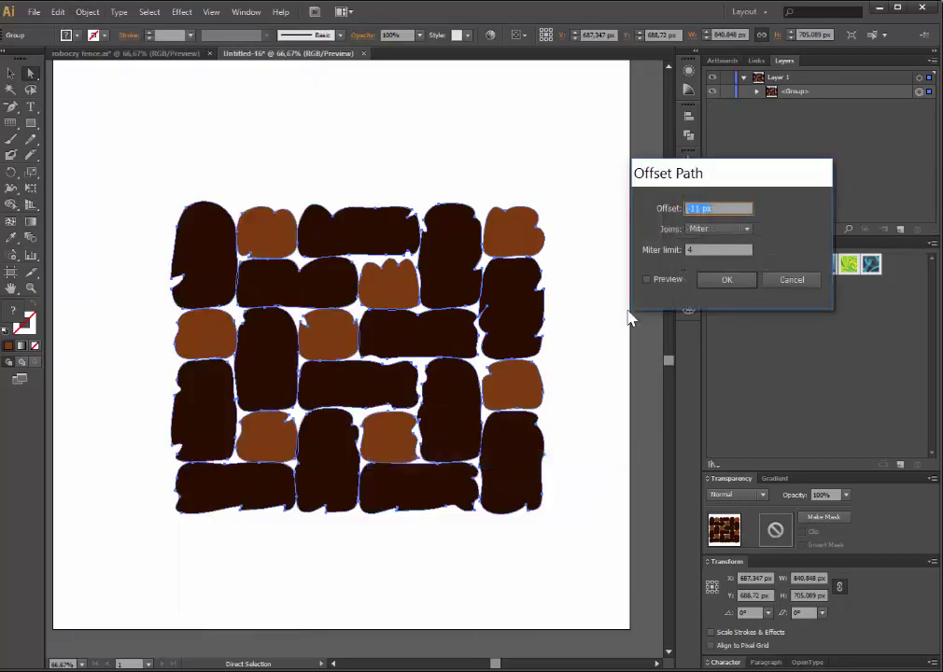
click(646, 279)
key(Up)
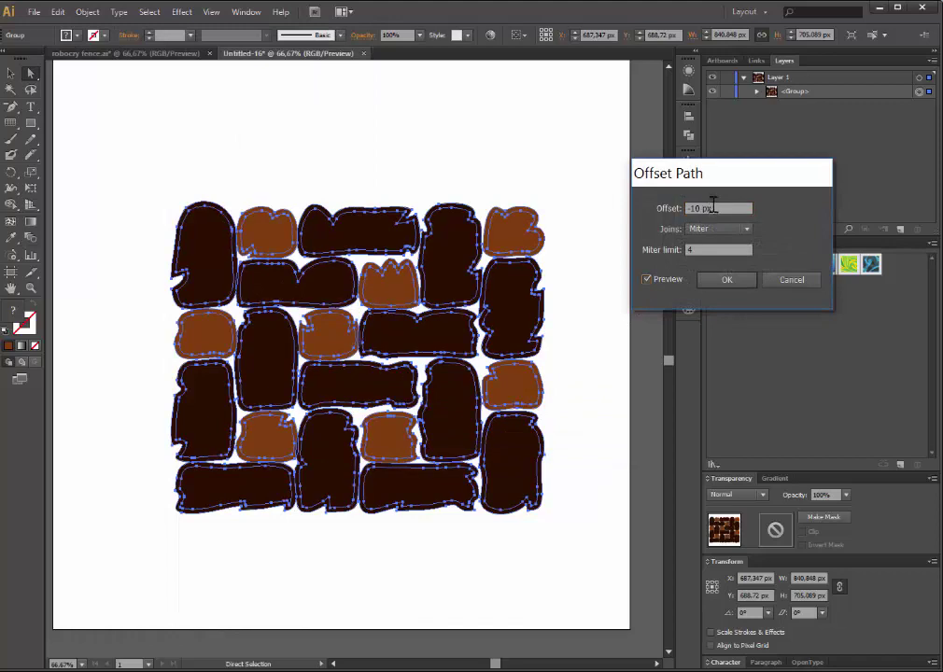
key(Down)
key(Down)
key(Up)
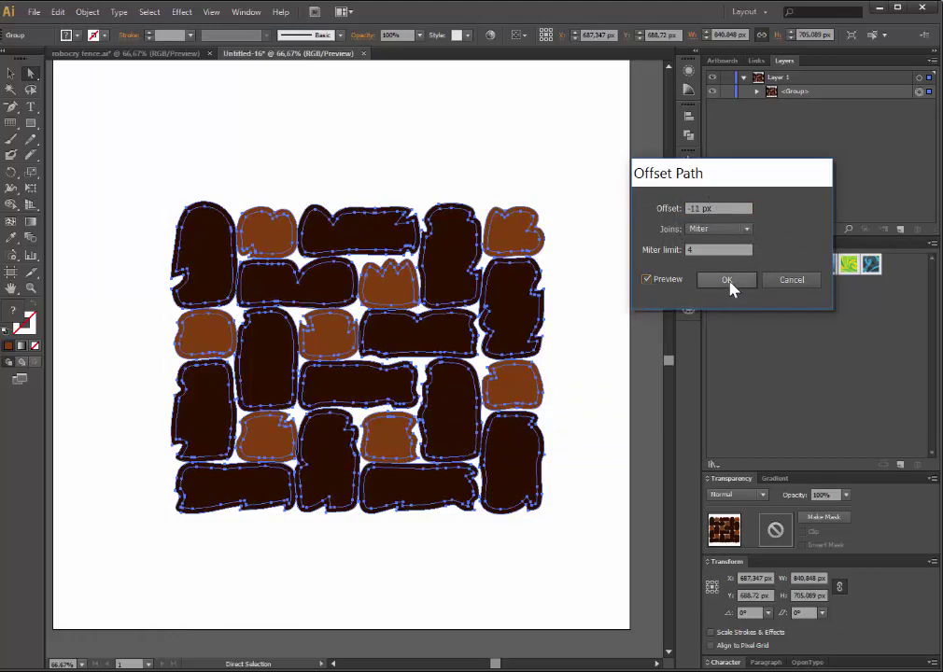
click(729, 283)
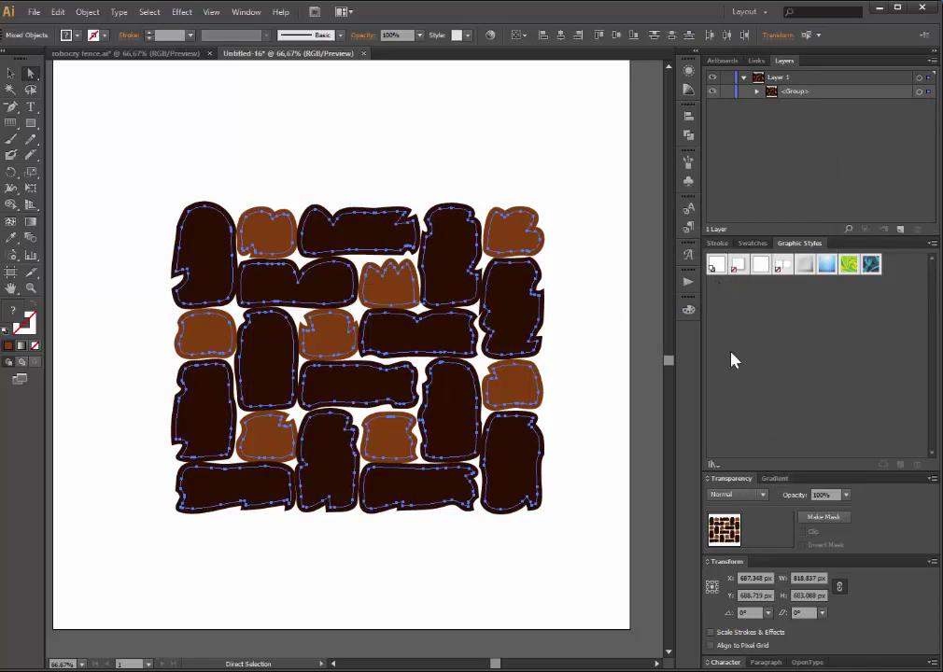
Fill the inset copies white at 10% opacity, then deselect.
click(691, 311)
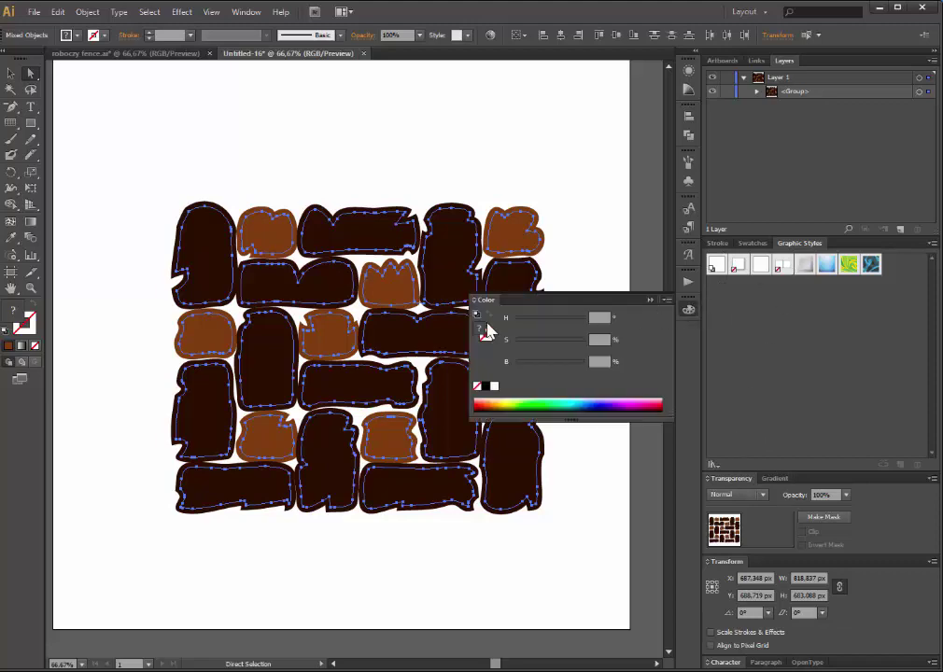
click(495, 386)
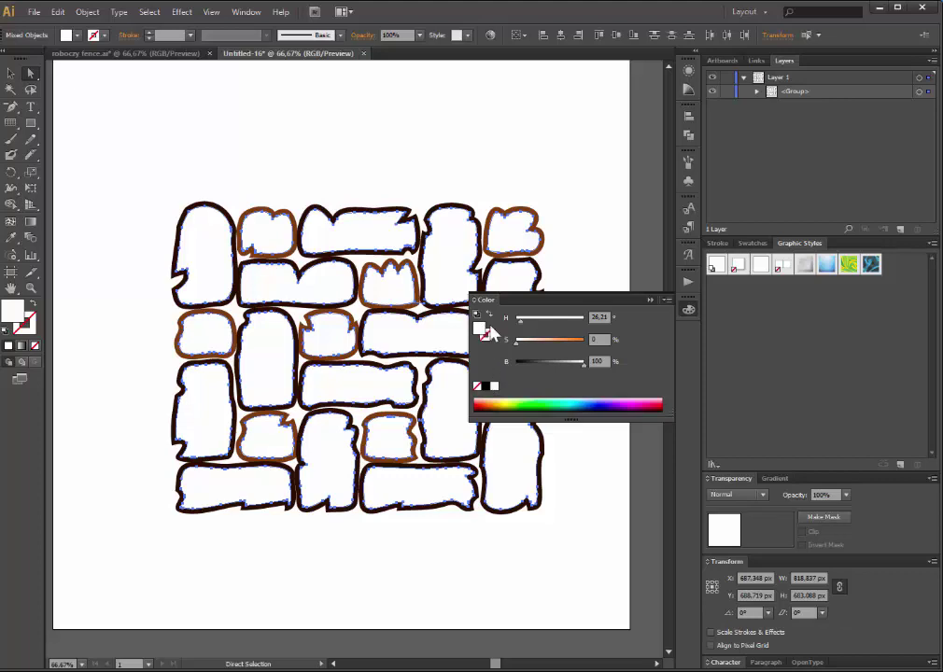
click(649, 301)
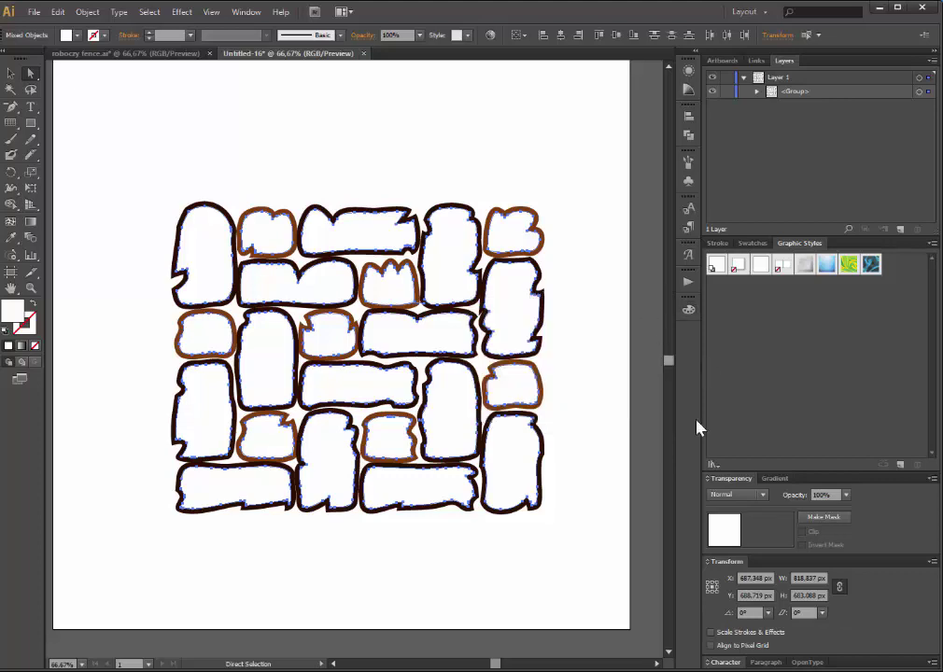
click(845, 495)
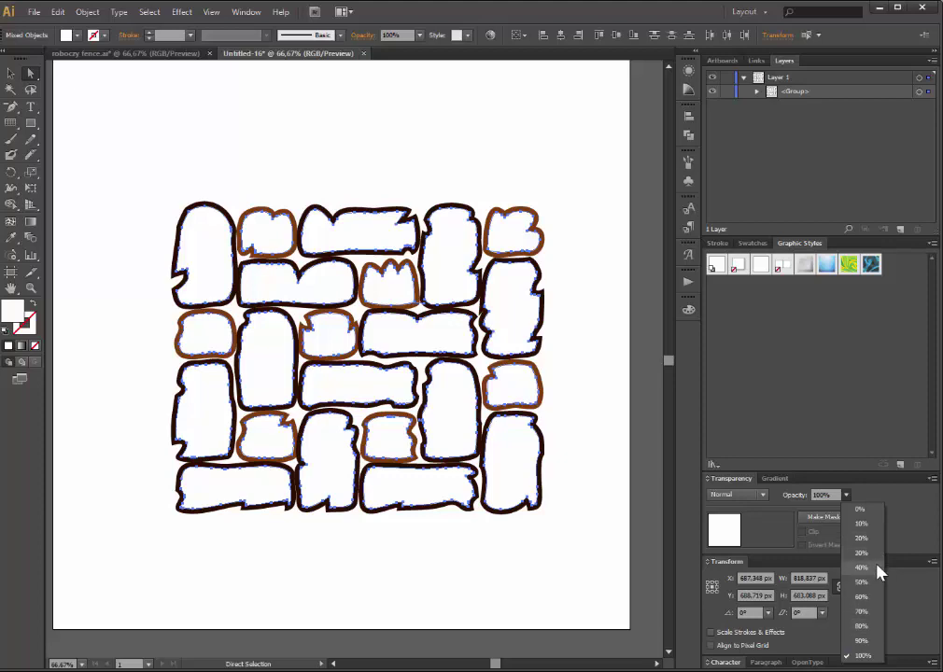
click(860, 523)
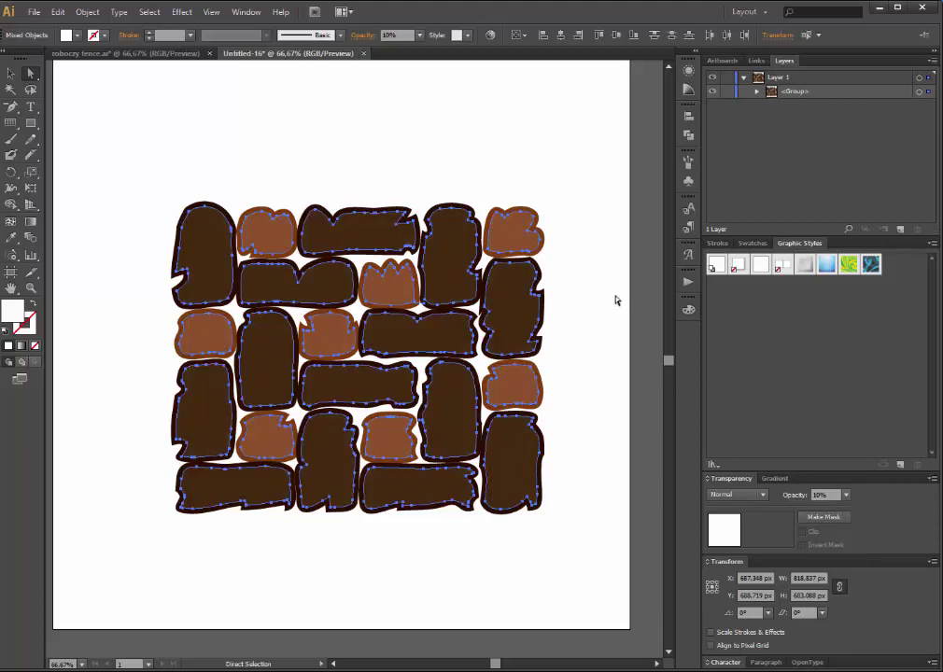
click(602, 297)
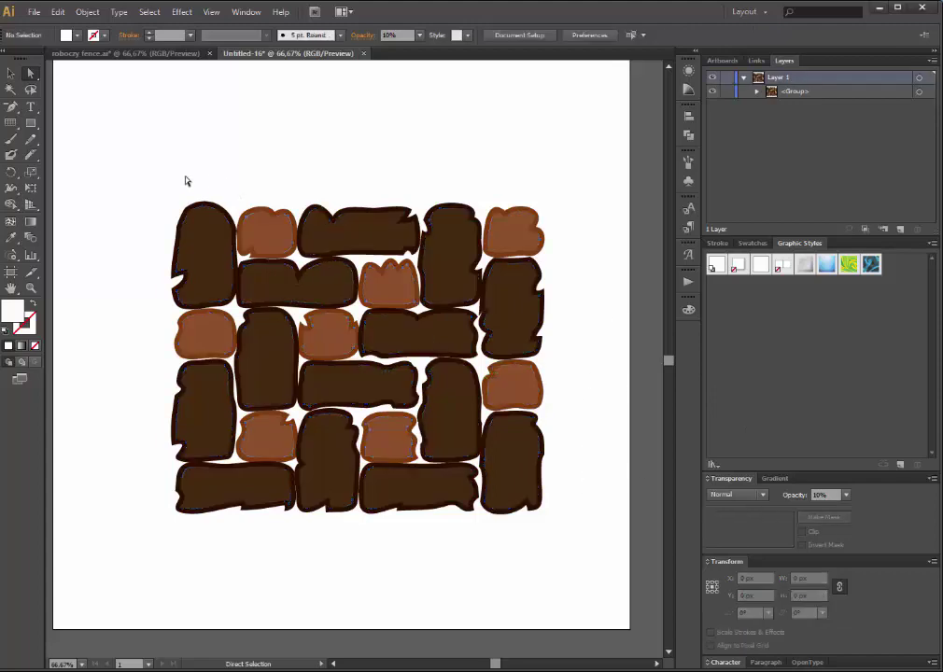
Zoom on the top-left block and knife-cut a curved sliver off its inner shape's top.
click(33, 290)
drag(166, 183, 259, 337)
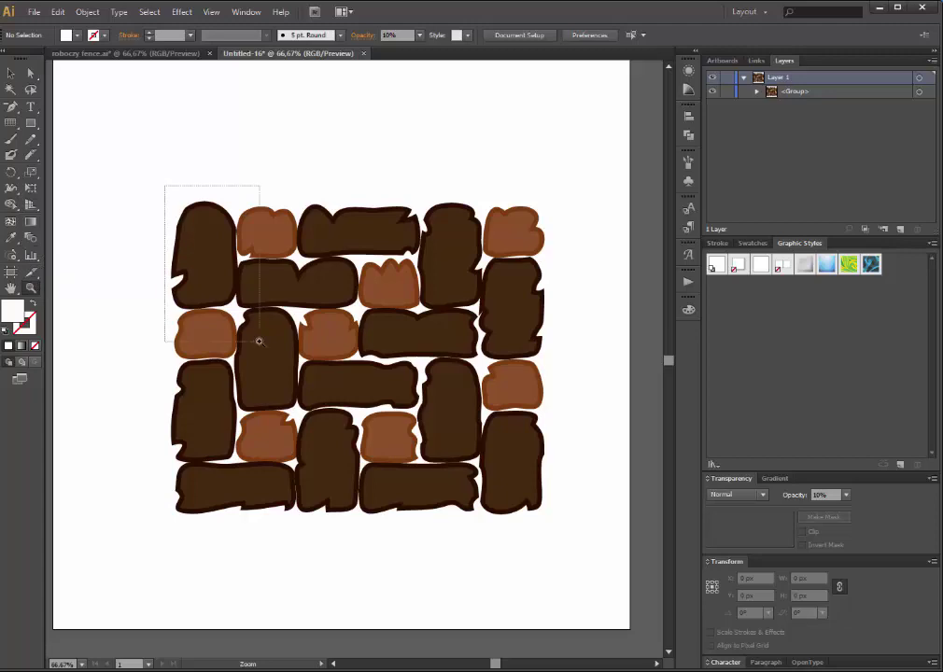
click(30, 73)
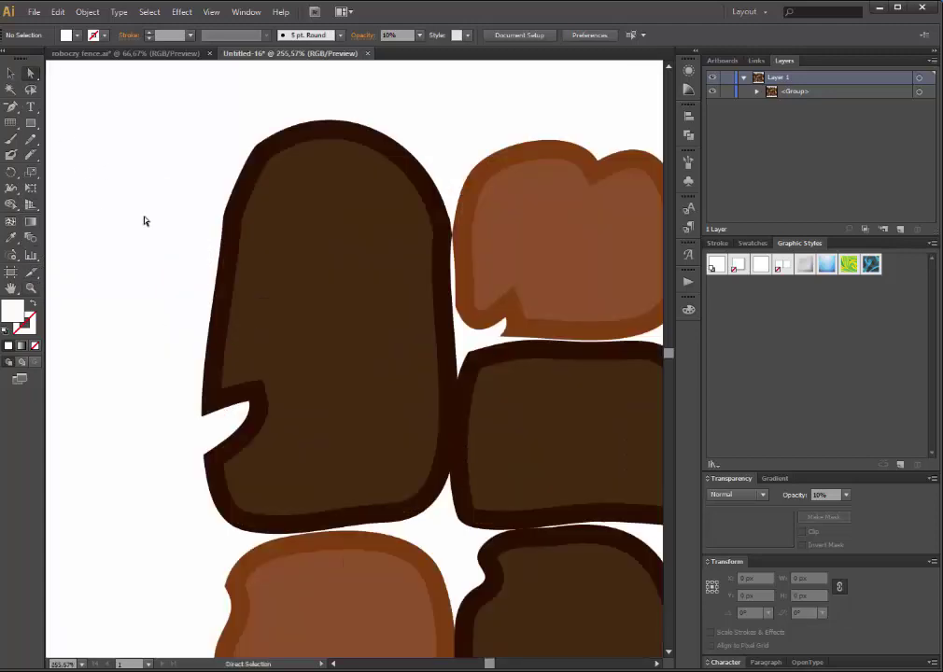
click(331, 349)
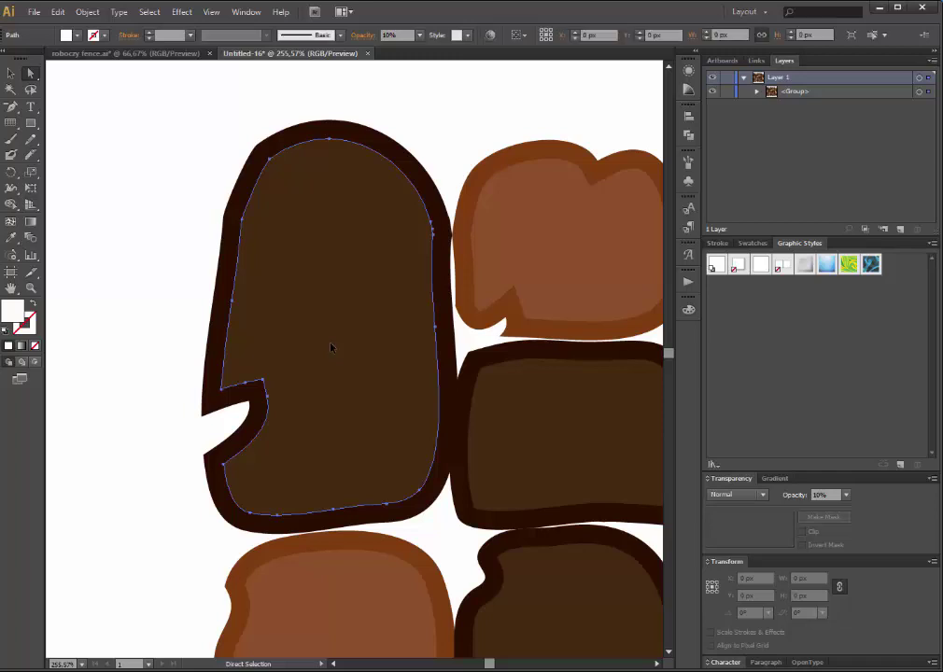
click(32, 155)
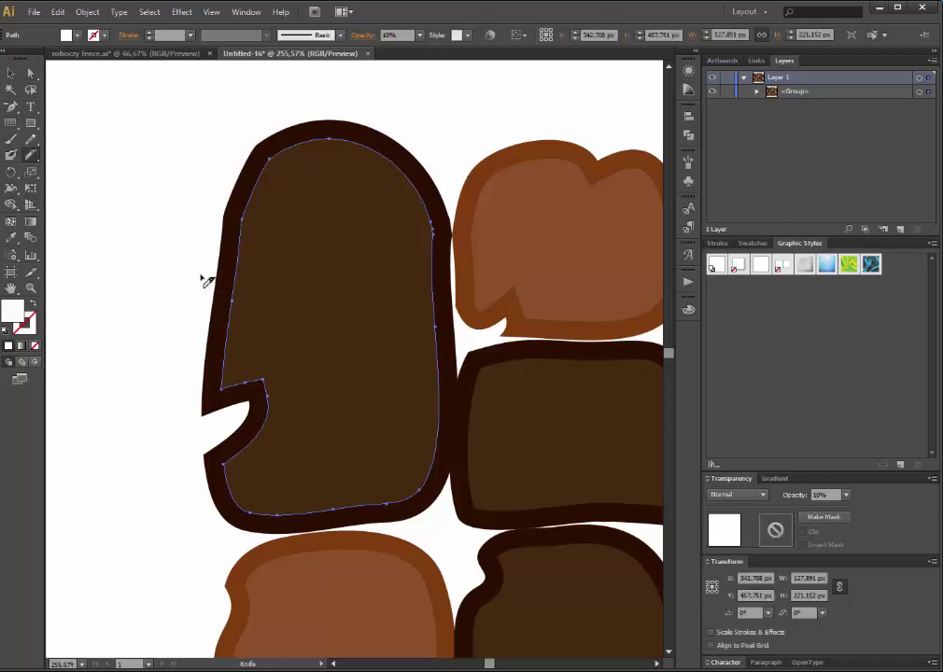
mouse_move(224, 326)
mouse_down()
mouse_move(280, 217)
mouse_move(457, 399)
mouse_up()
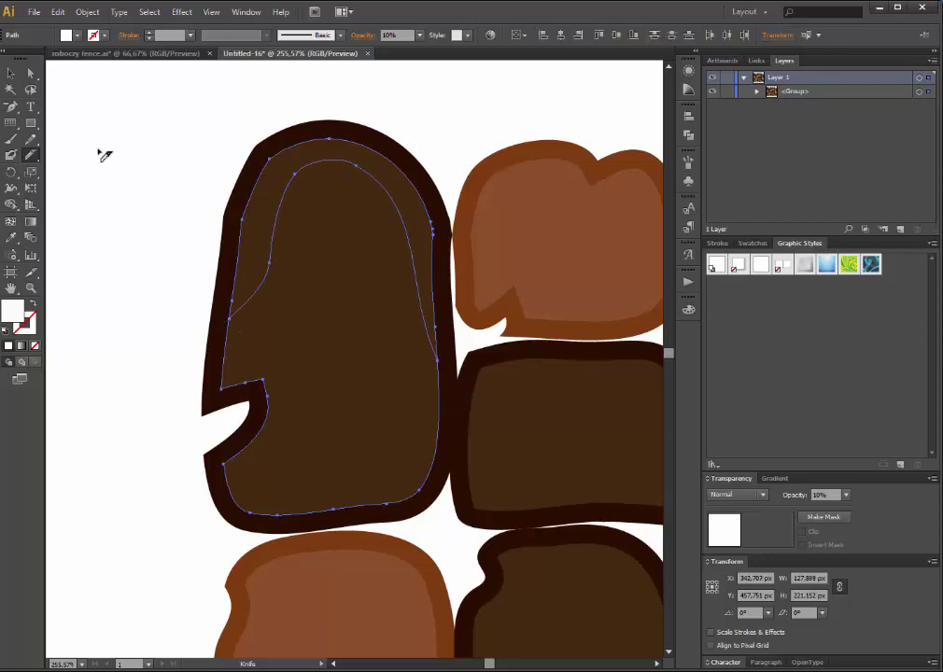
Set the top sliver's opacity to 30% as a highlight.
click(30, 73)
click(187, 122)
click(277, 185)
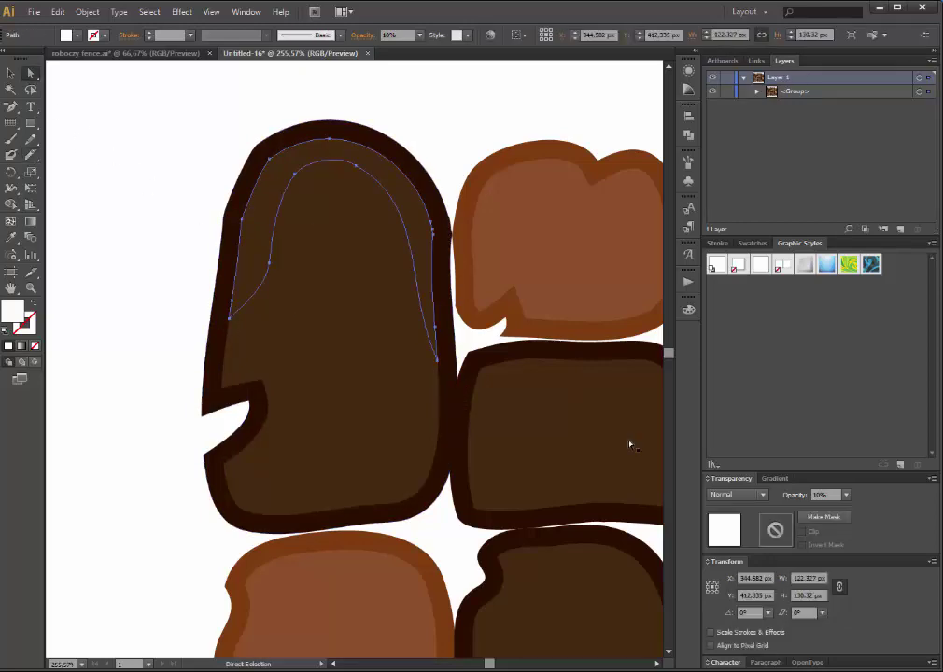
click(848, 495)
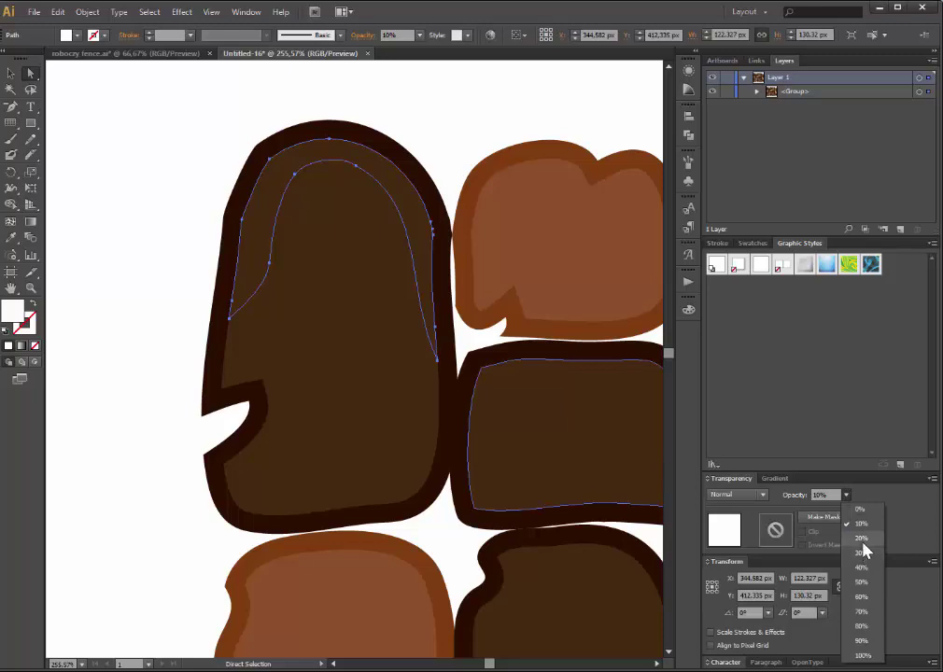
click(875, 555)
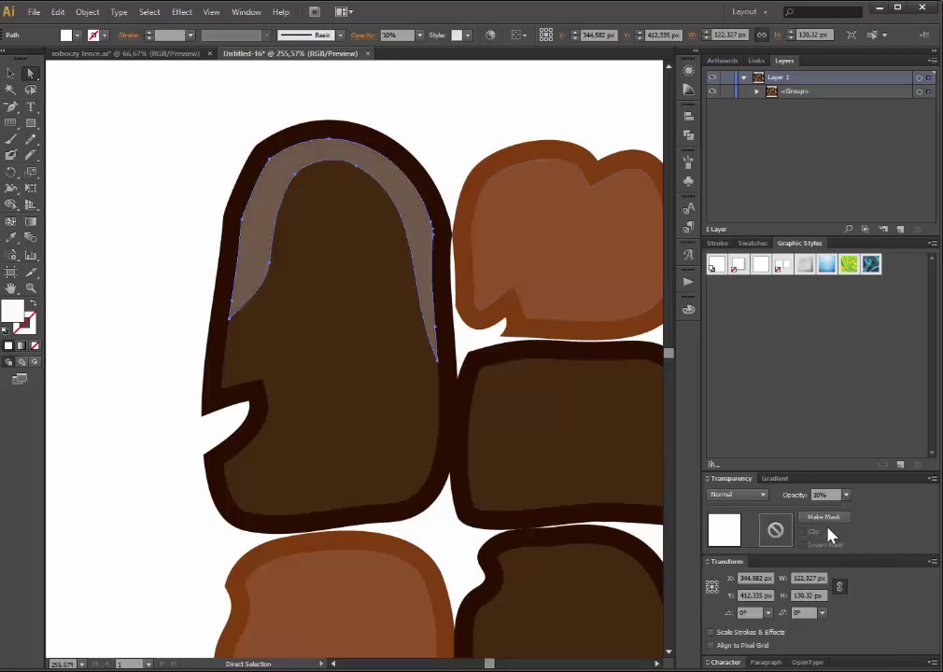
click(290, 80)
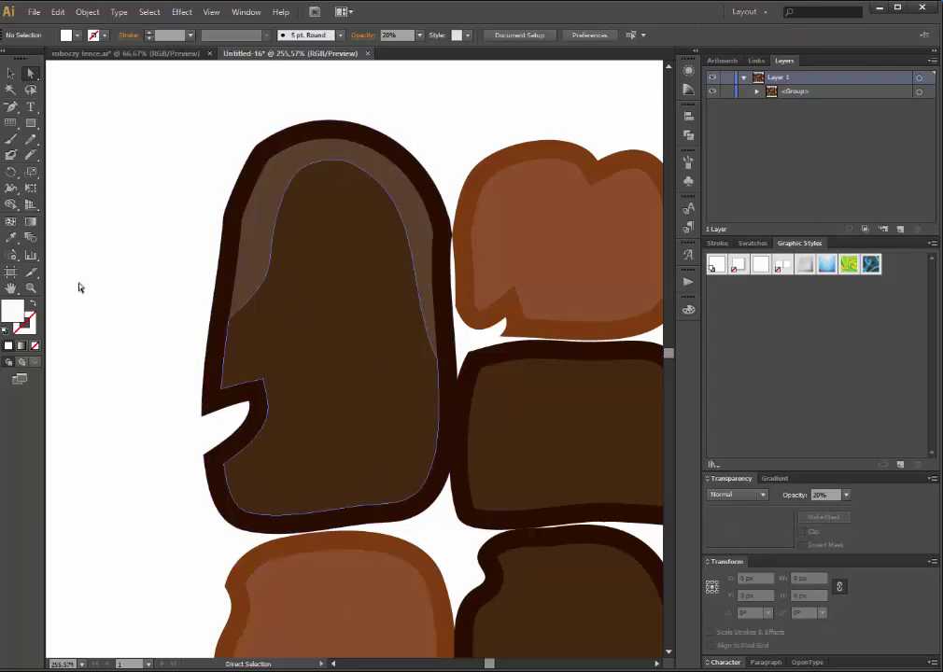
Knife-cut a wavy sliver along the bottom of the block's remaining inner shape.
click(366, 392)
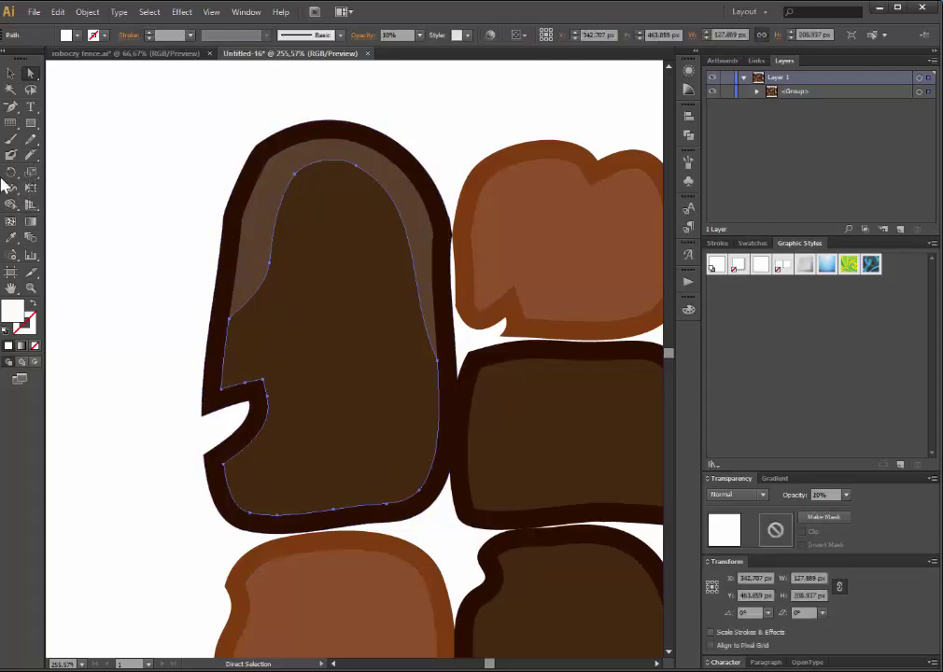
click(32, 156)
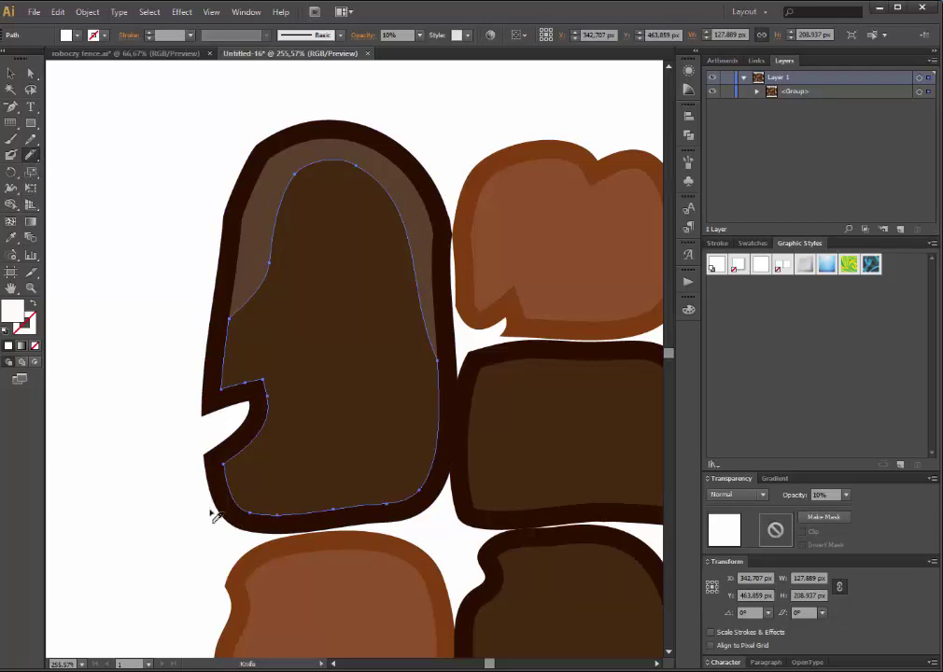
mouse_move(192, 498)
mouse_down()
mouse_move(391, 480)
mouse_move(438, 505)
mouse_up()
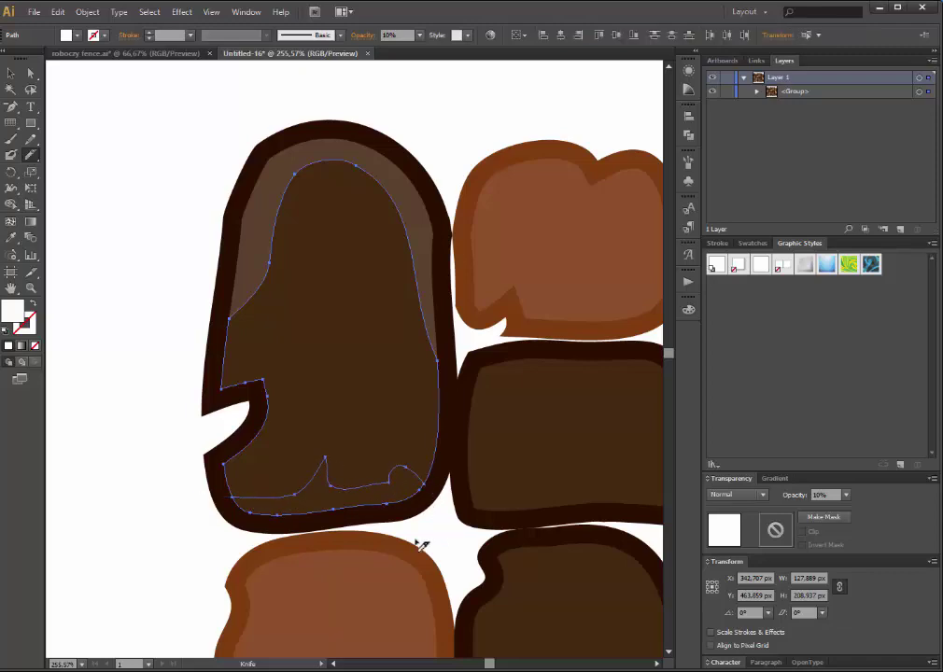
click(30, 73)
click(77, 241)
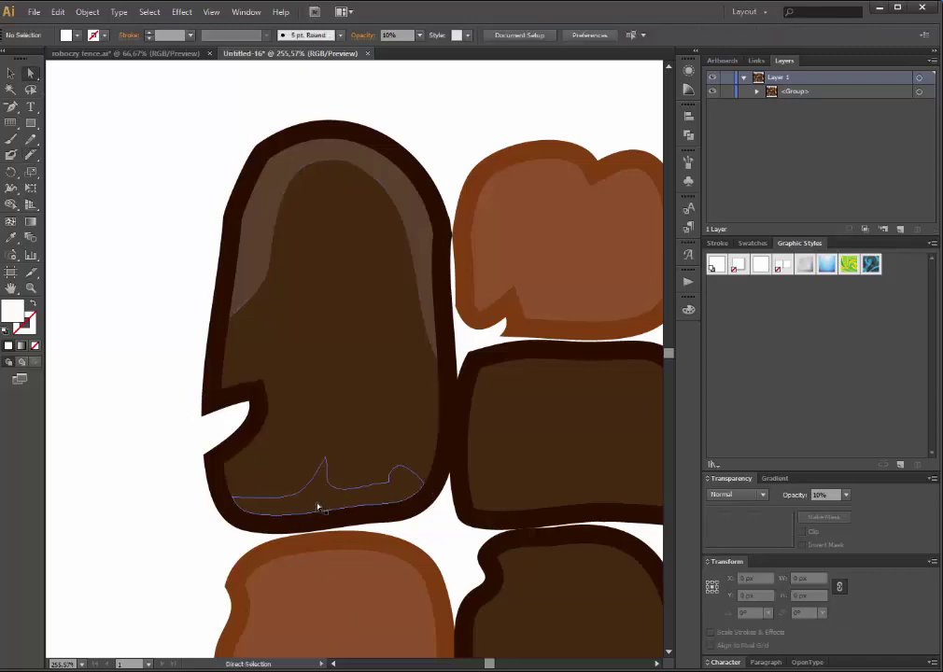
click(318, 508)
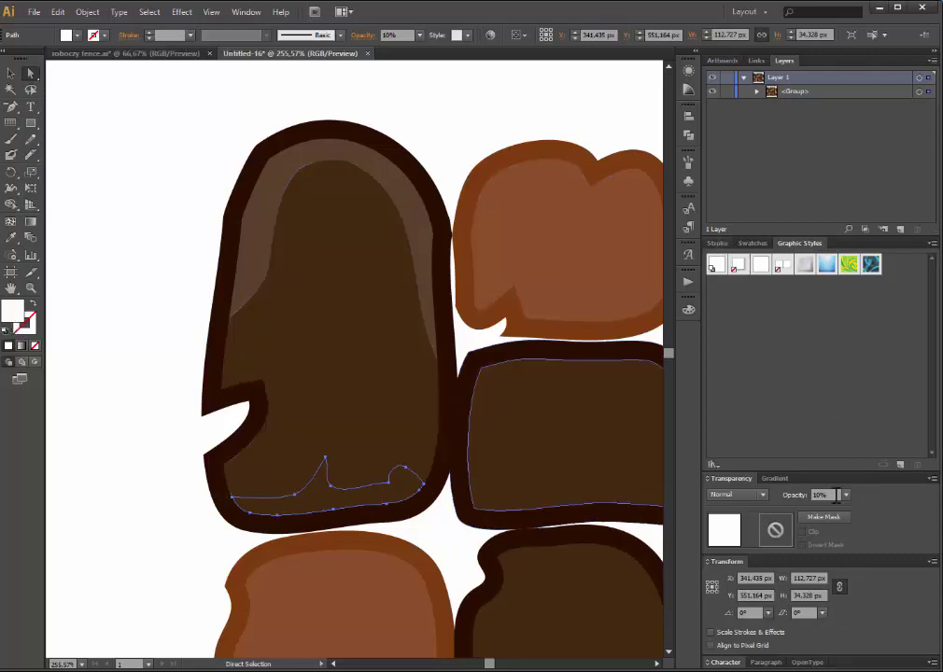
Fill the bottom sliver with black.
click(688, 310)
click(485, 387)
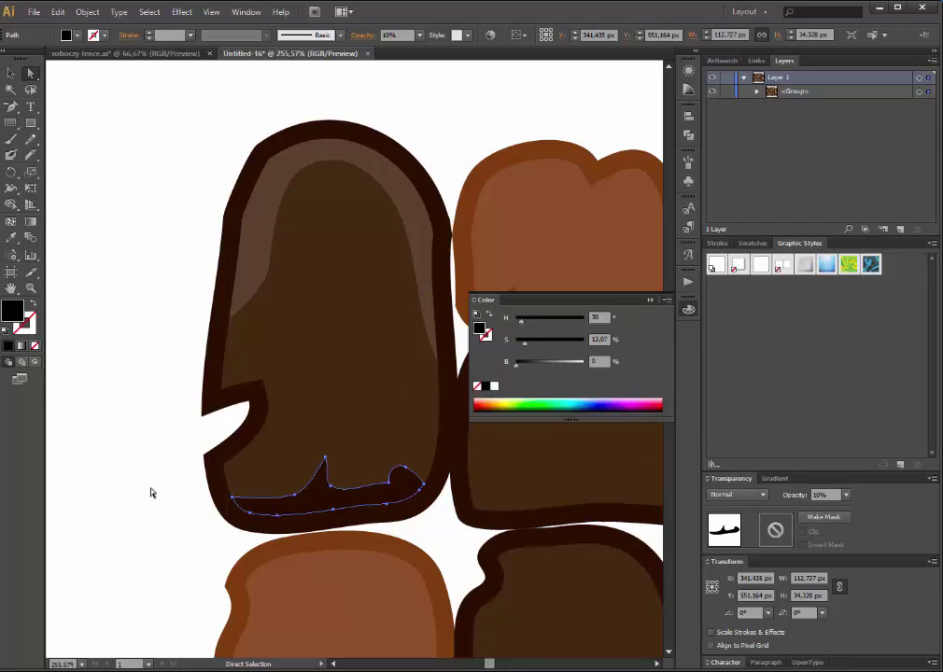
click(173, 533)
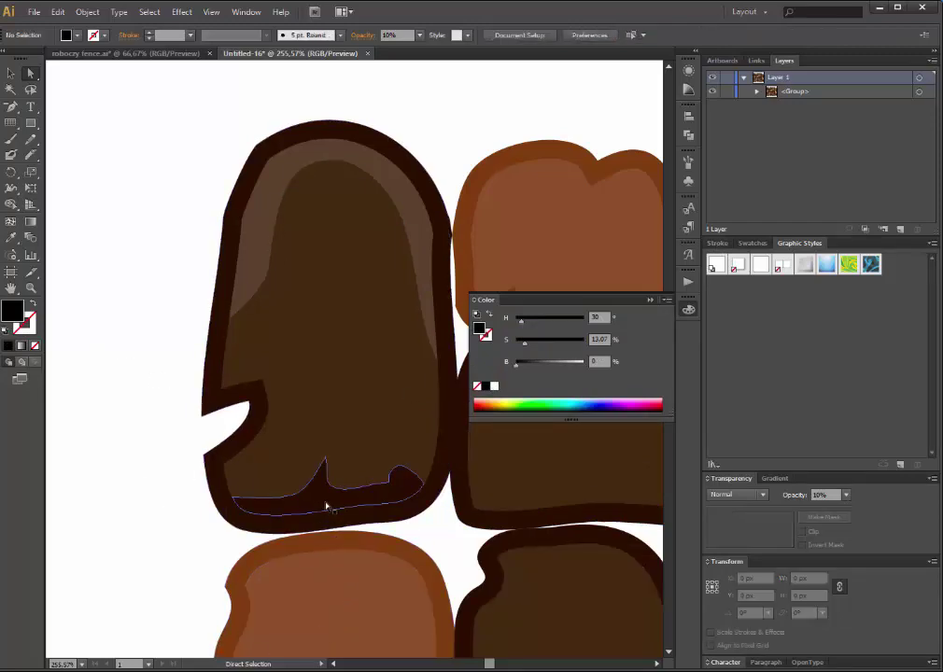
click(326, 505)
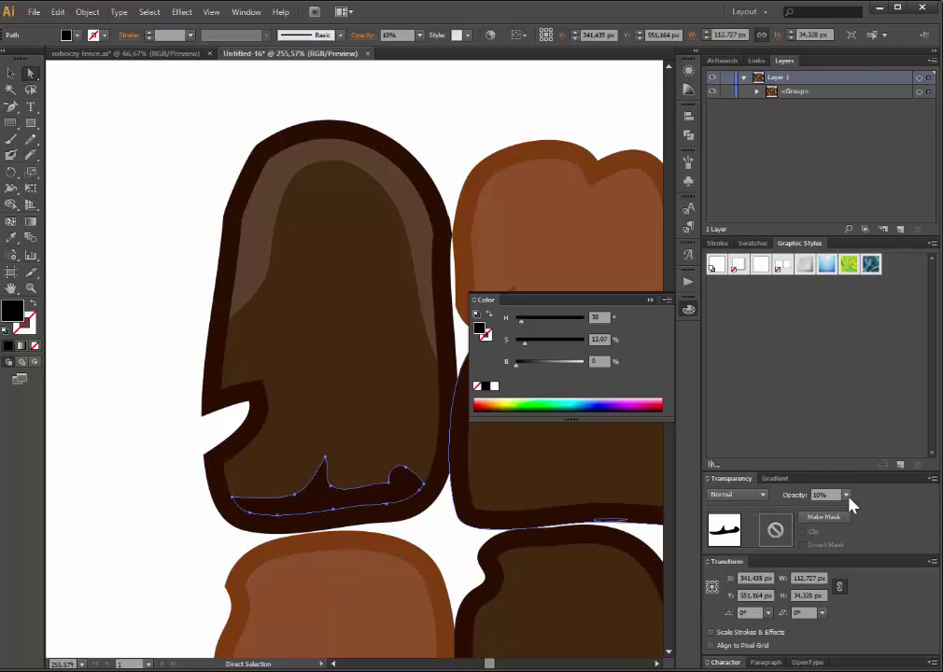
Set the black bottom sliver's opacity to 5% and deselect it.
click(847, 495)
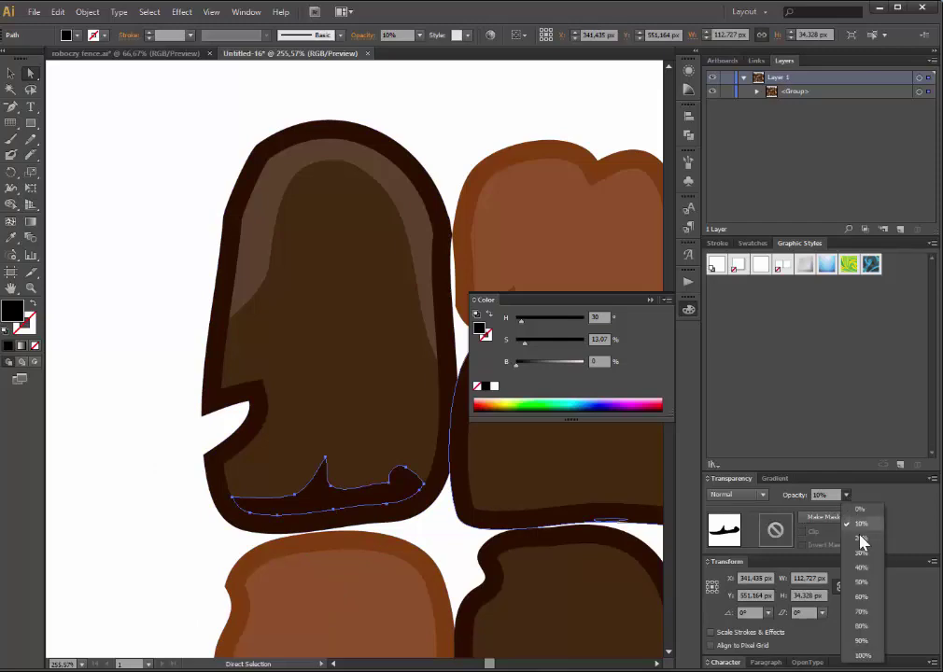
click(862, 568)
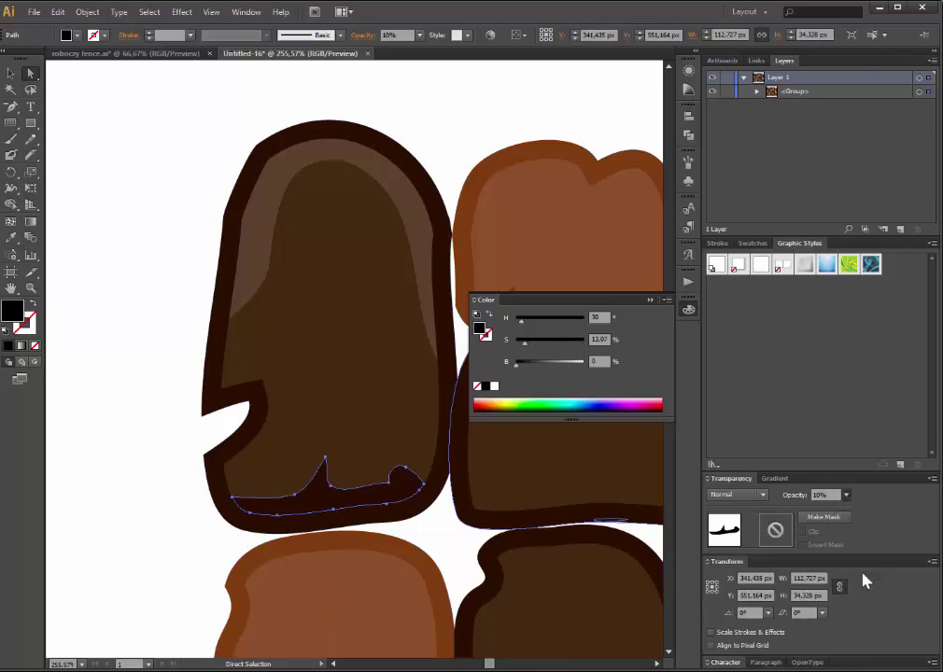
click(846, 494)
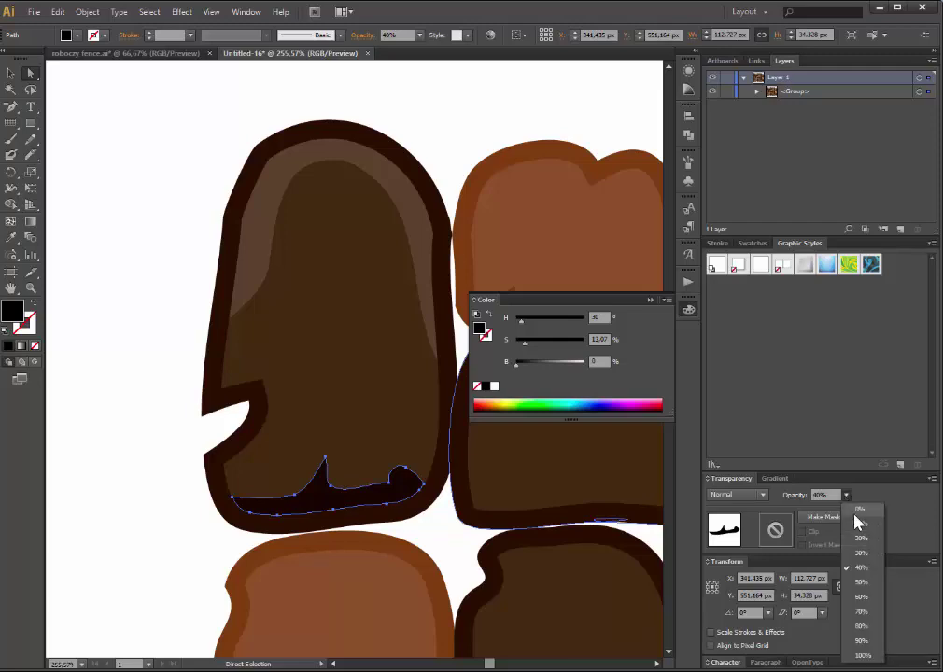
click(847, 494)
drag(837, 495, 796, 495)
text(5)
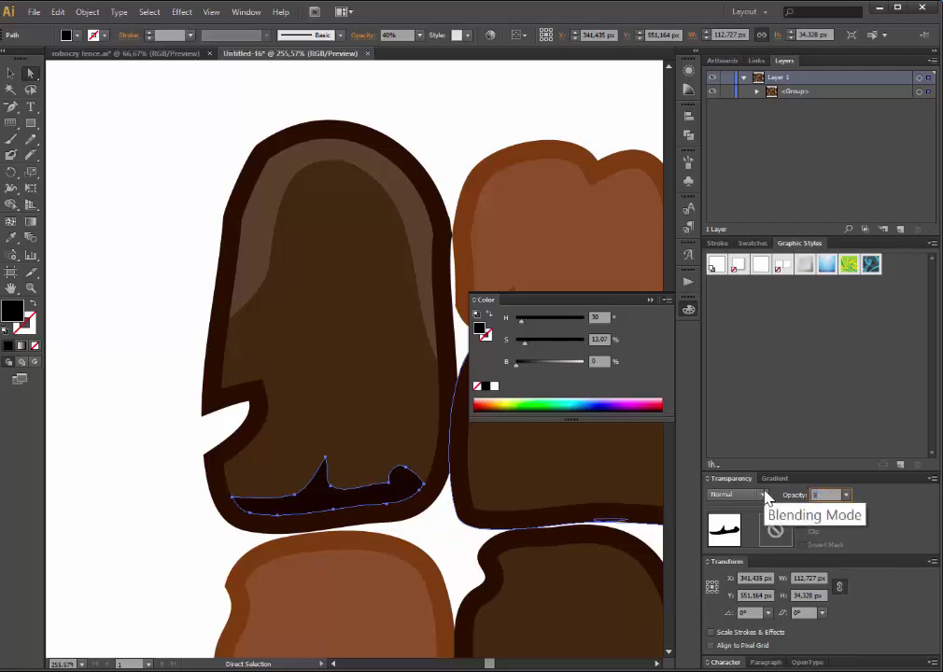
key(Return)
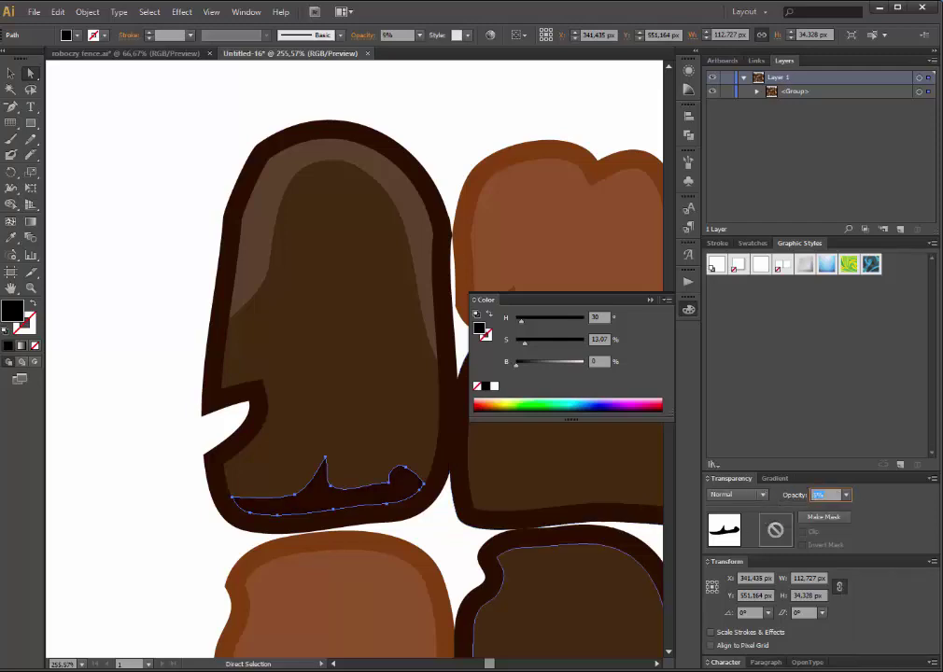
click(151, 404)
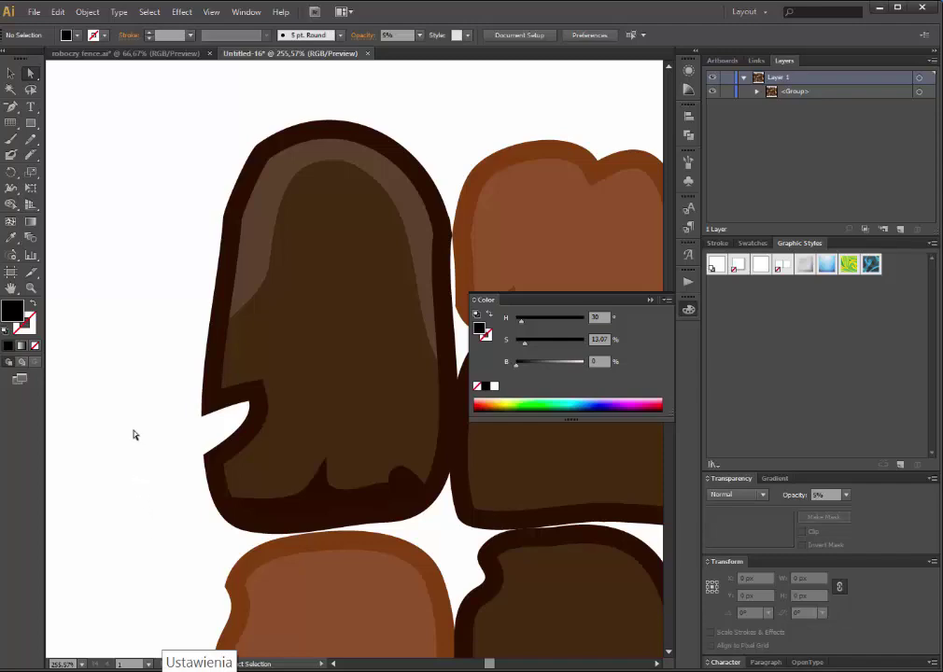
Zoom out and knife-cut a sliver inside the upper light-brown block's inner shape.
click(30, 287)
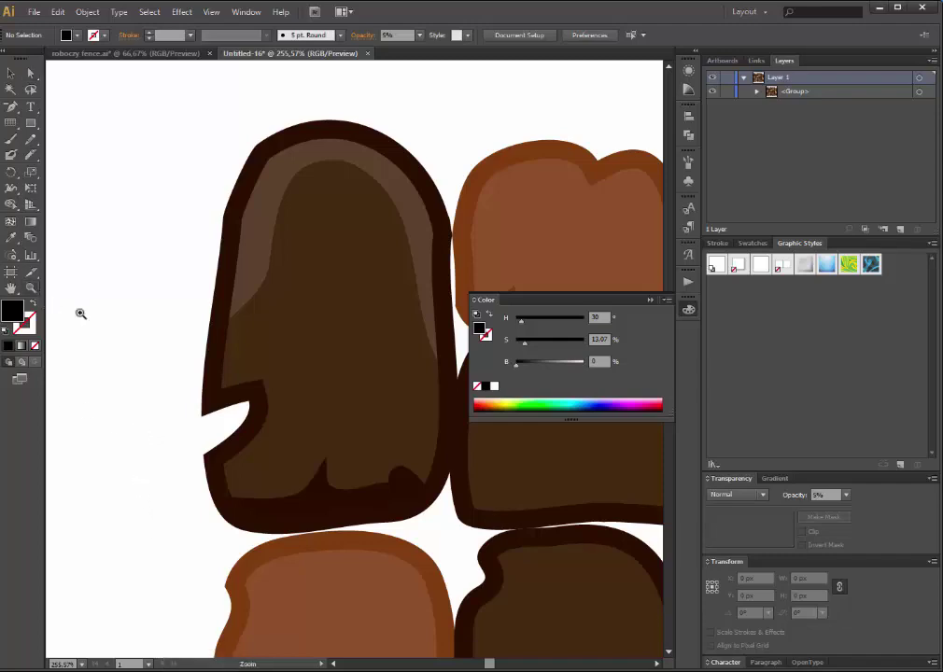
alt+click(420, 355)
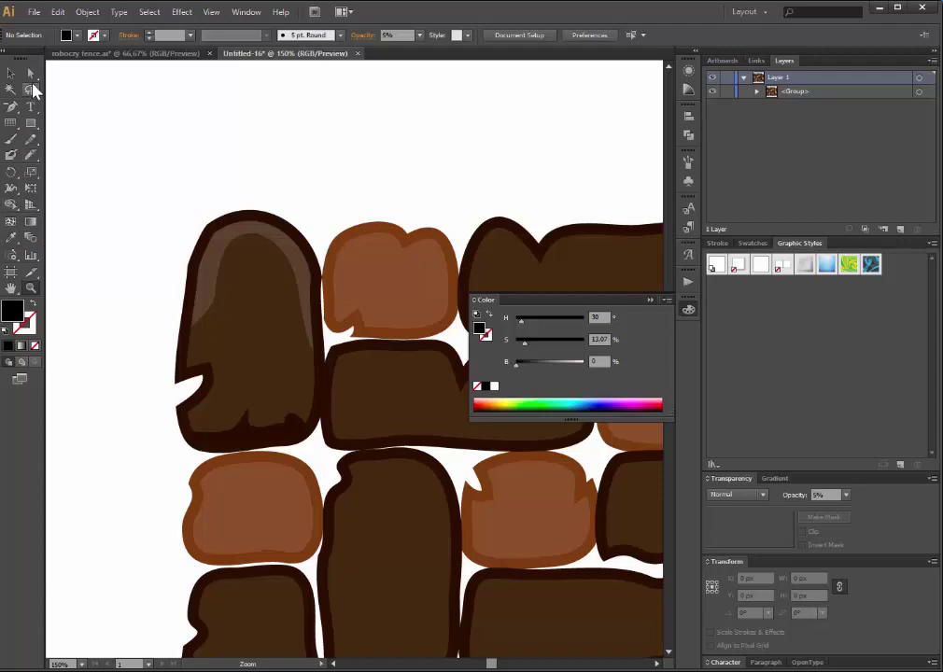
click(31, 72)
click(381, 285)
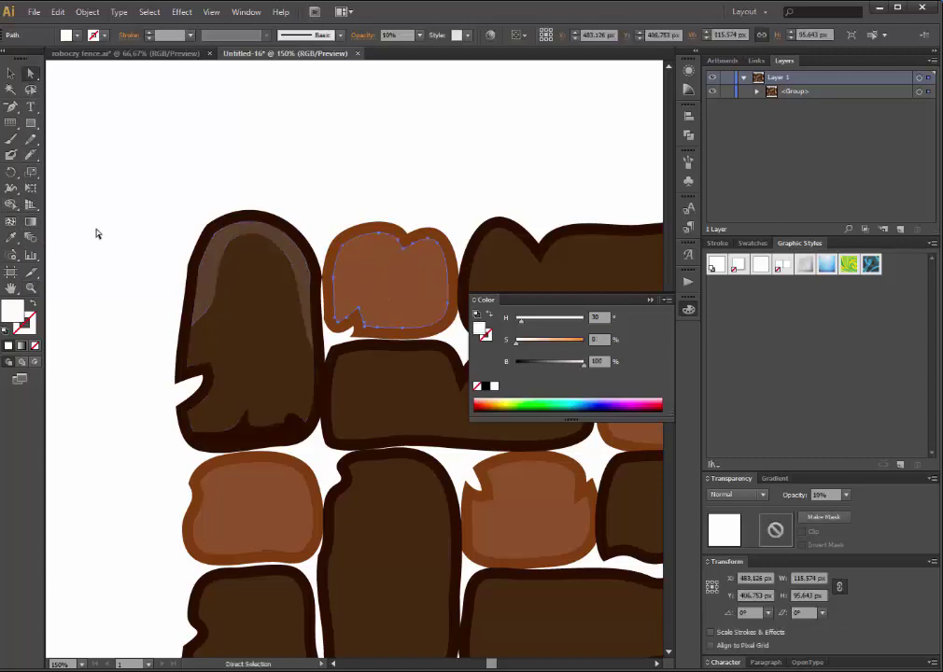
click(31, 156)
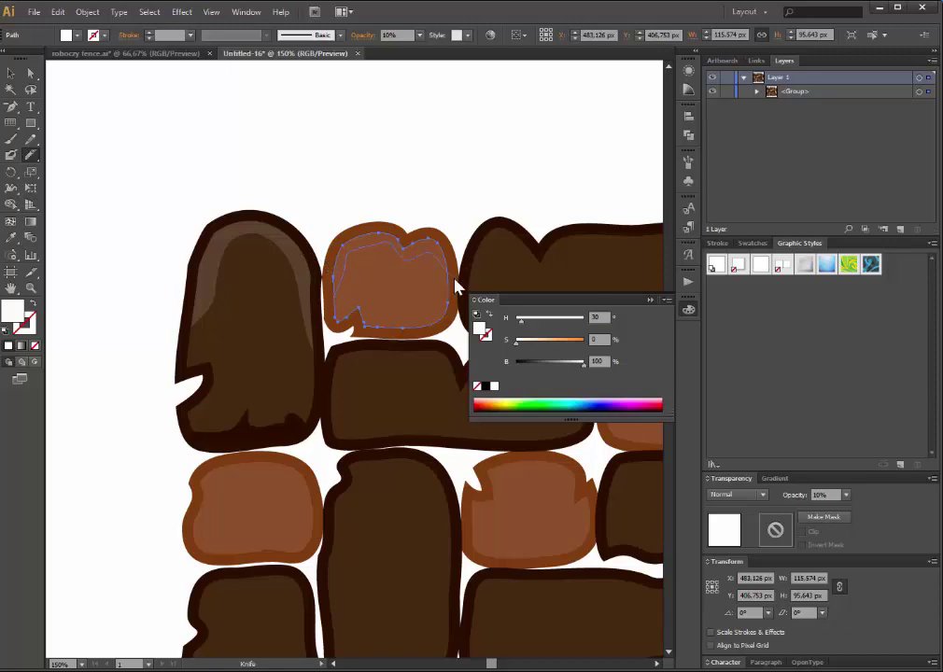
drag(457, 285, 365, 322)
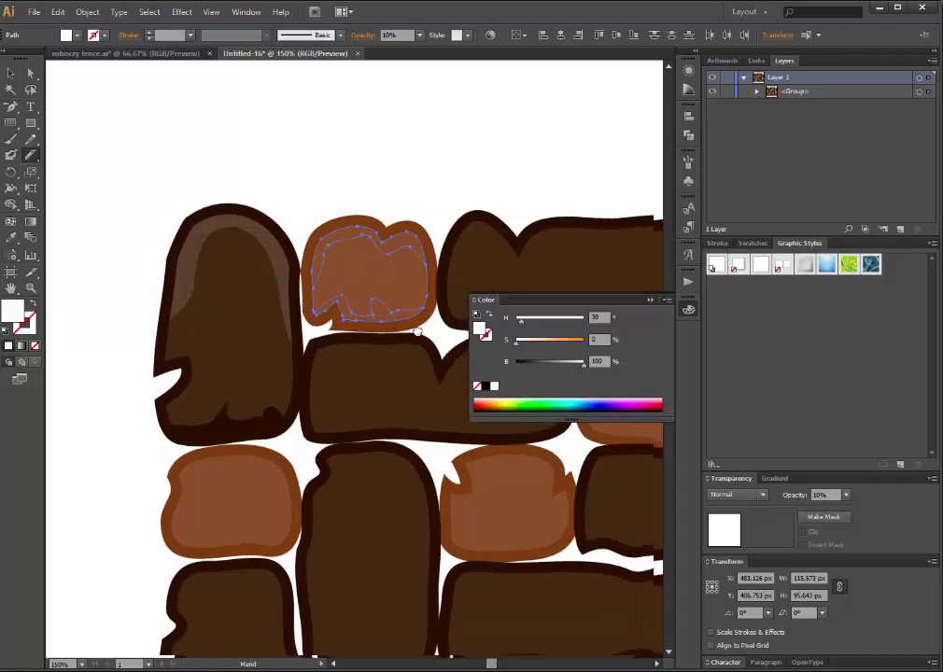
Cut wavy slivers along the top and lower edges of the long dark block's inner shape.
drag(458, 326, 273, 321)
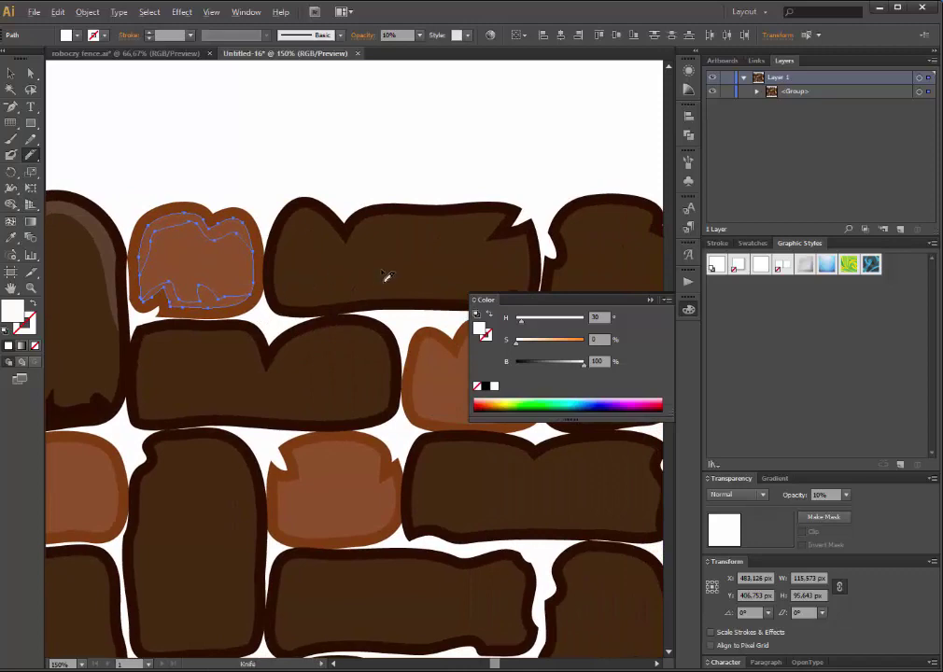
key(alt)
click(30, 73)
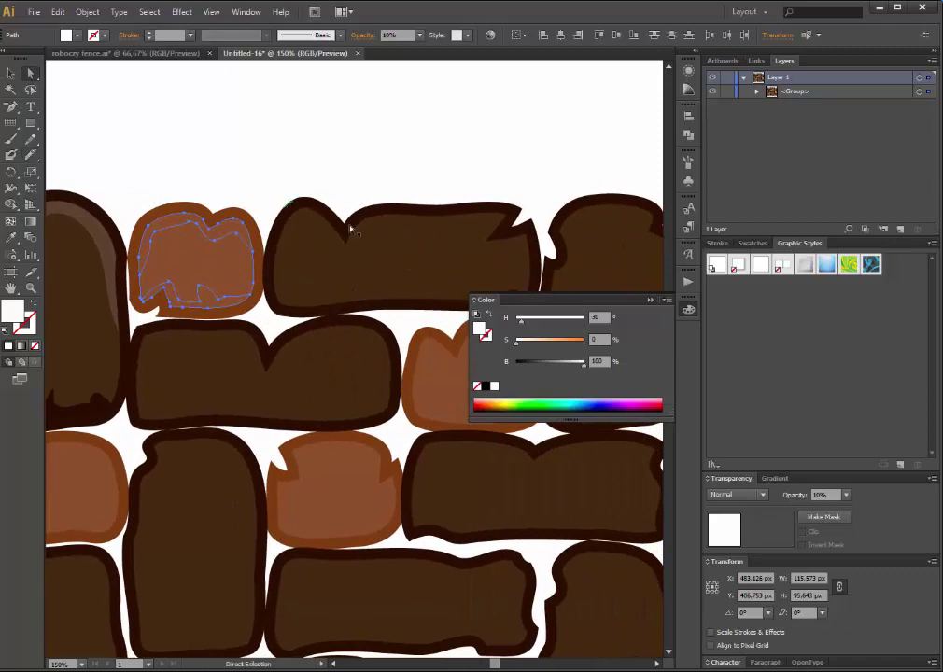
click(414, 258)
click(31, 155)
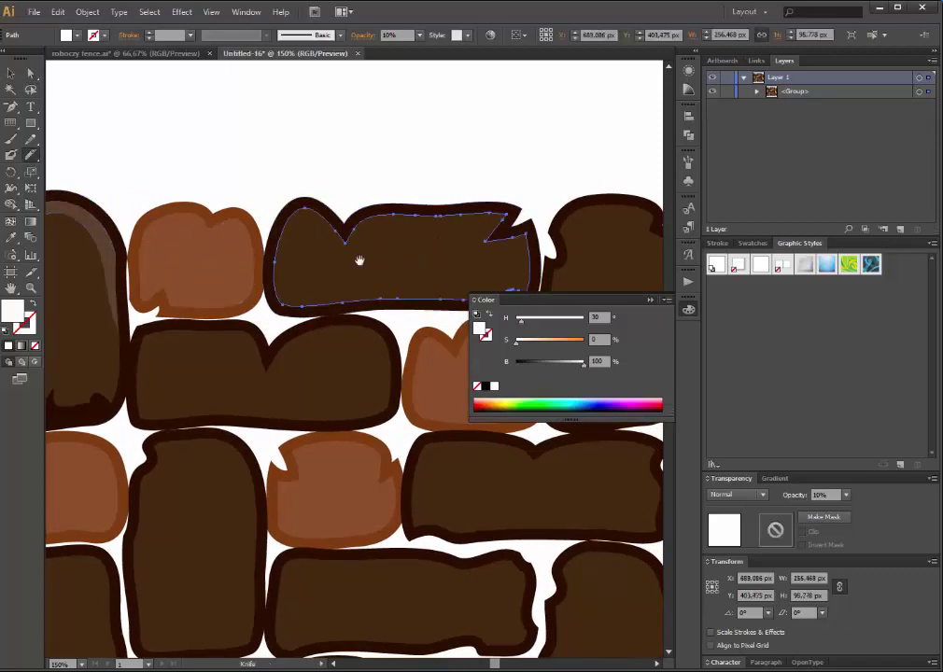
drag(359, 262, 277, 269)
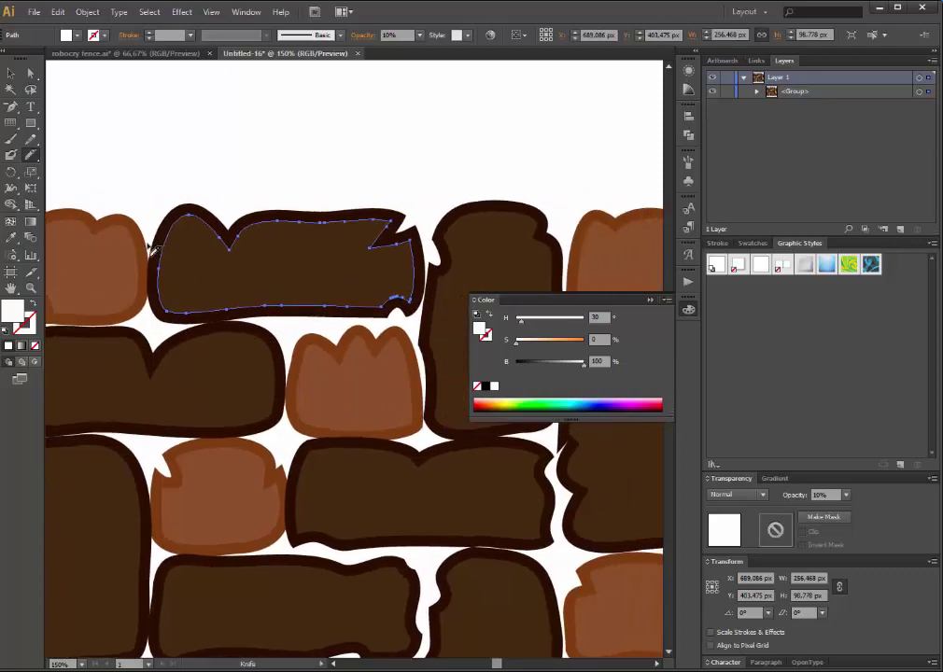
mouse_move(149, 247)
mouse_down()
mouse_move(289, 258)
mouse_move(359, 244)
mouse_move(364, 260)
mouse_move(406, 268)
mouse_move(431, 248)
mouse_up()
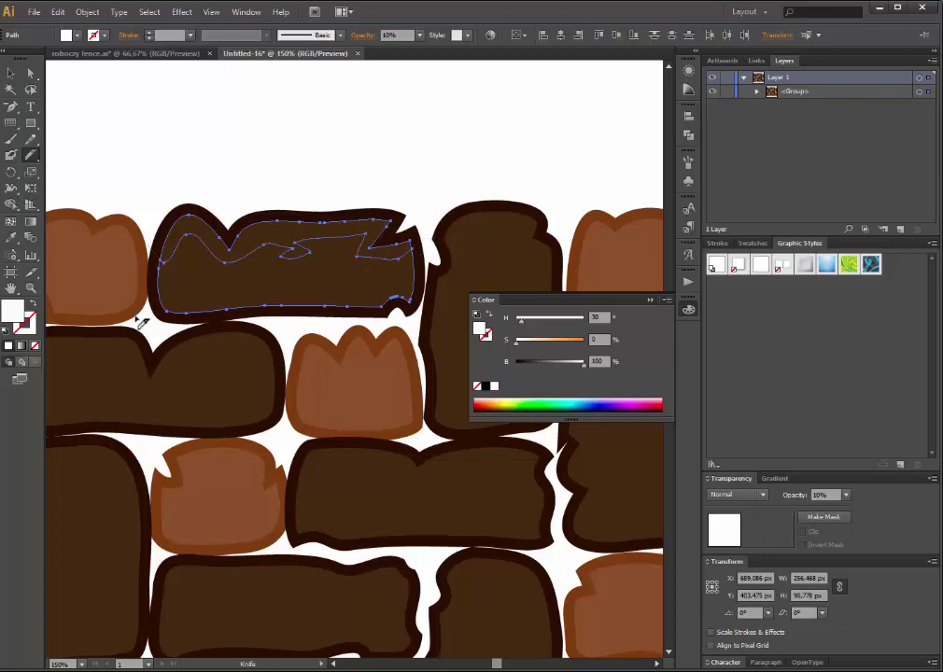
mouse_move(141, 321)
mouse_down()
mouse_move(322, 301)
mouse_move(324, 291)
mouse_move(362, 304)
mouse_move(374, 292)
mouse_up()
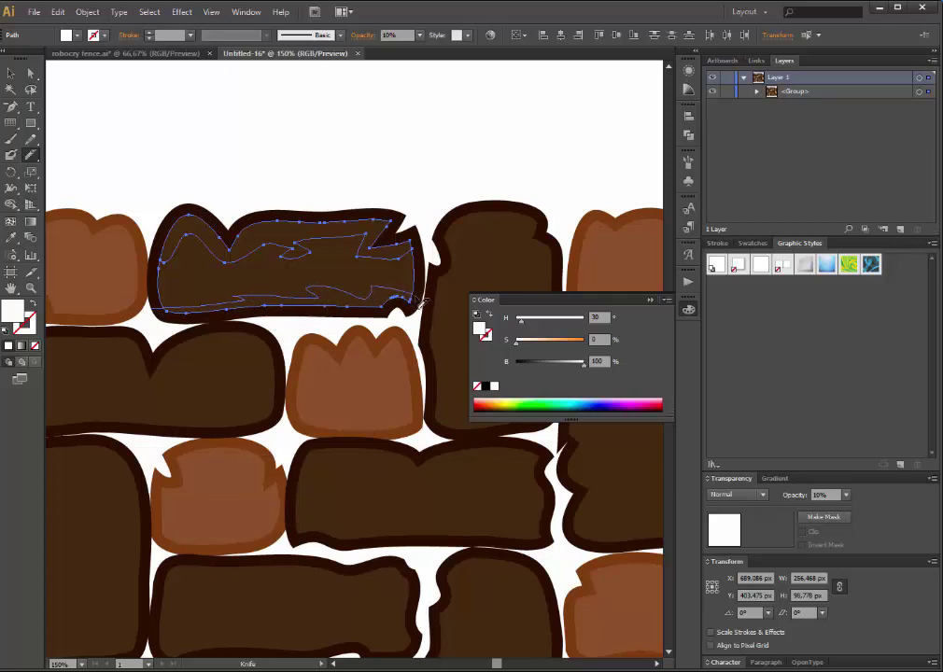
drag(327, 262, 159, 245)
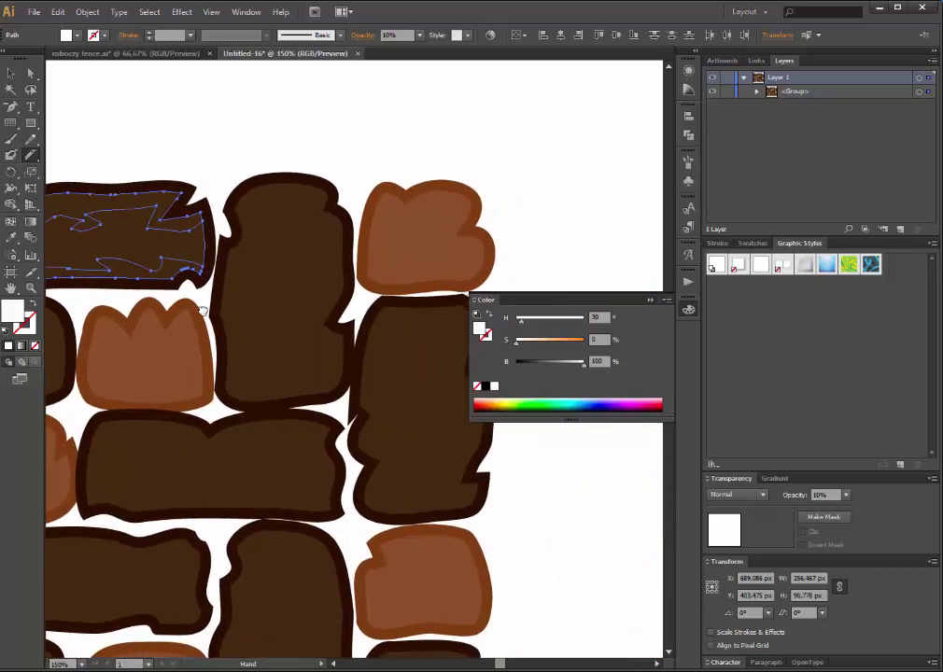
Knife-cut slivers inside the tall dark block and the right-edge light-brown block.
ctrl+click(265, 327)
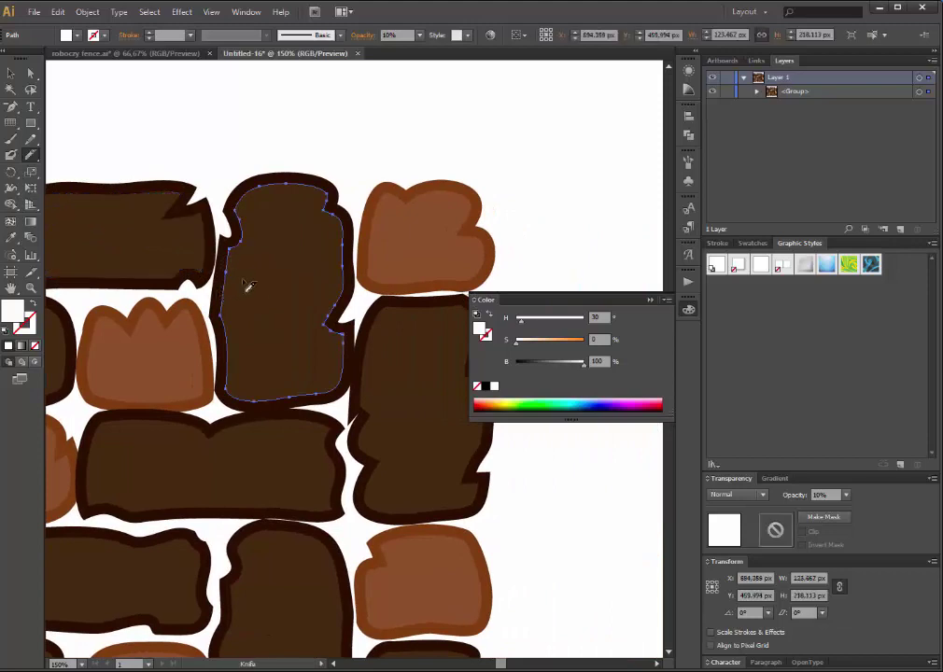
drag(245, 260, 293, 216)
drag(341, 247, 359, 303)
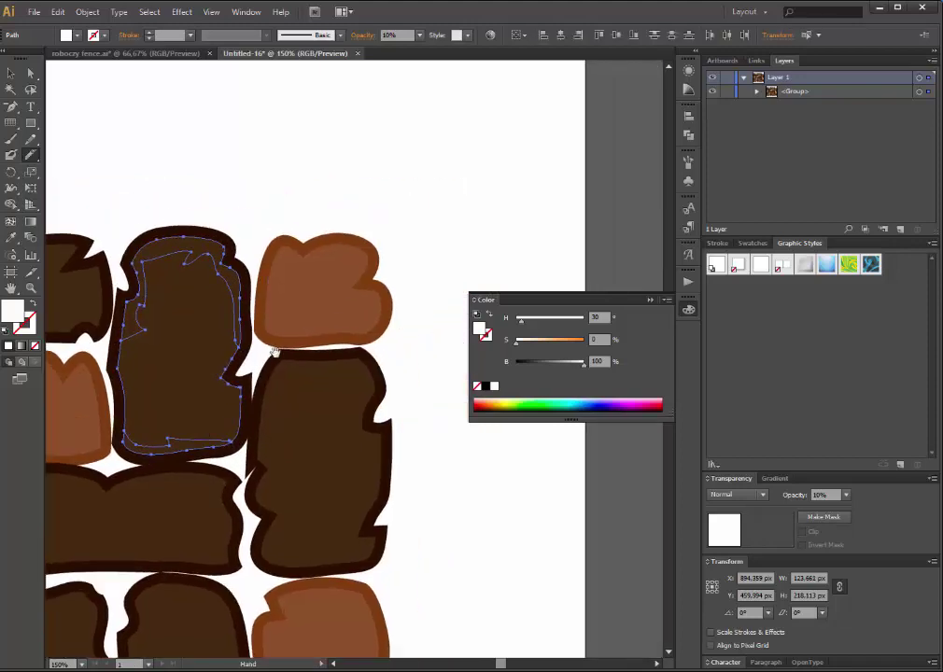
scroll(311, 301, right, 2)
scroll(311, 301, up, 1)
ctrl+click(311, 301)
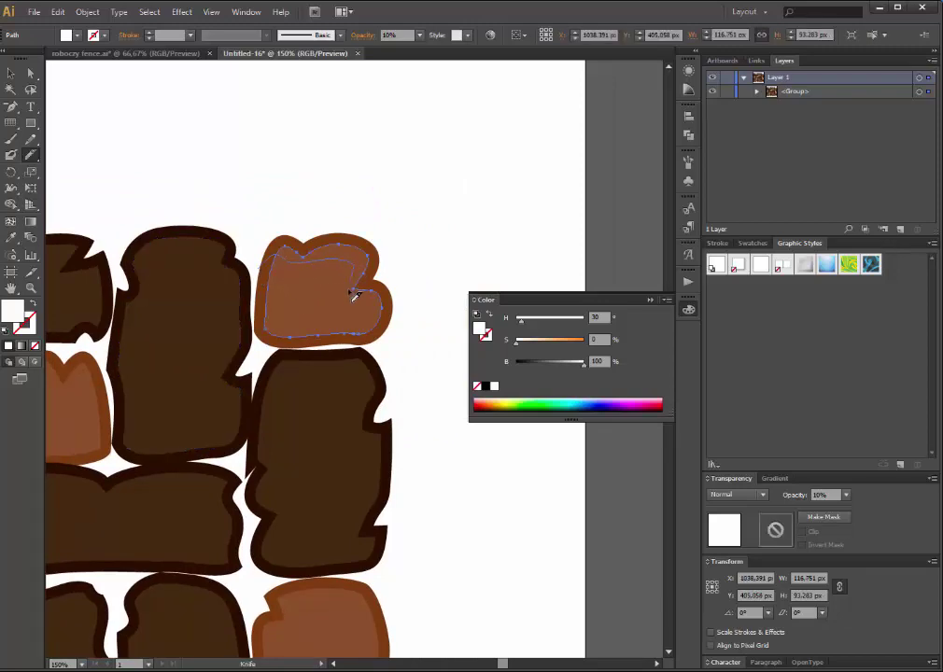
drag(383, 308, 354, 333)
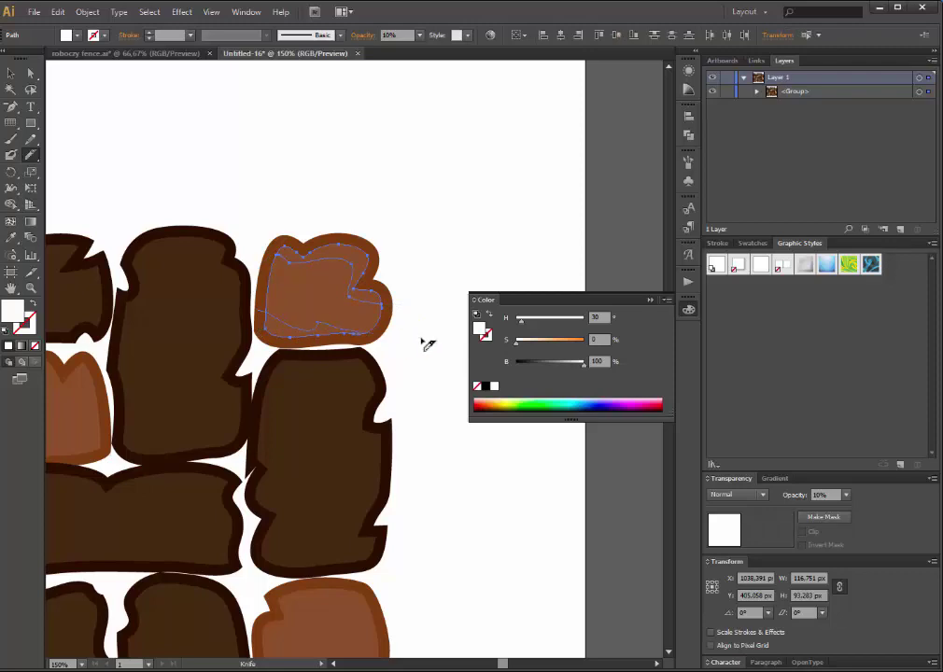
Cut slivers along the bottom, left/top and right of the lower tall dark block's inner shape.
scroll(357, 453, down, 4)
ctrl+click(277, 329)
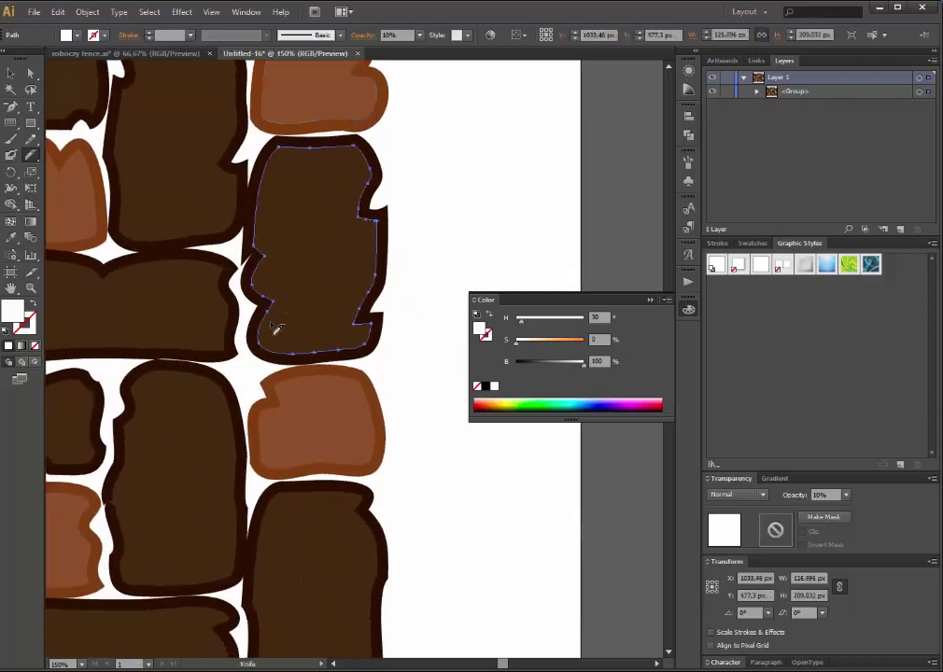
mouse_move(241, 346)
mouse_down()
mouse_move(301, 336)
mouse_move(406, 358)
mouse_up()
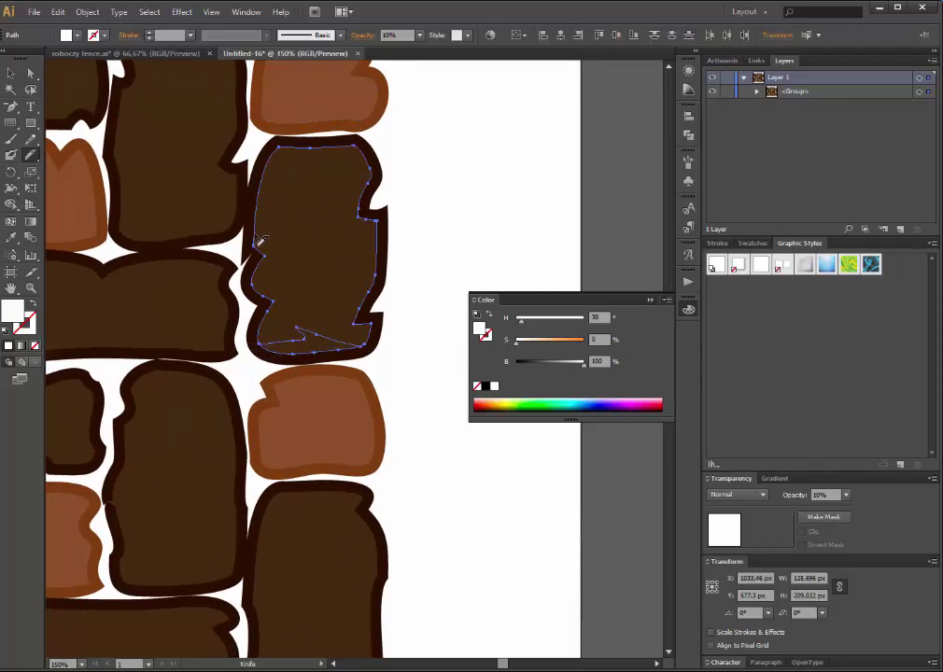
mouse_move(254, 252)
mouse_down()
mouse_move(341, 164)
mouse_move(386, 315)
mouse_up()
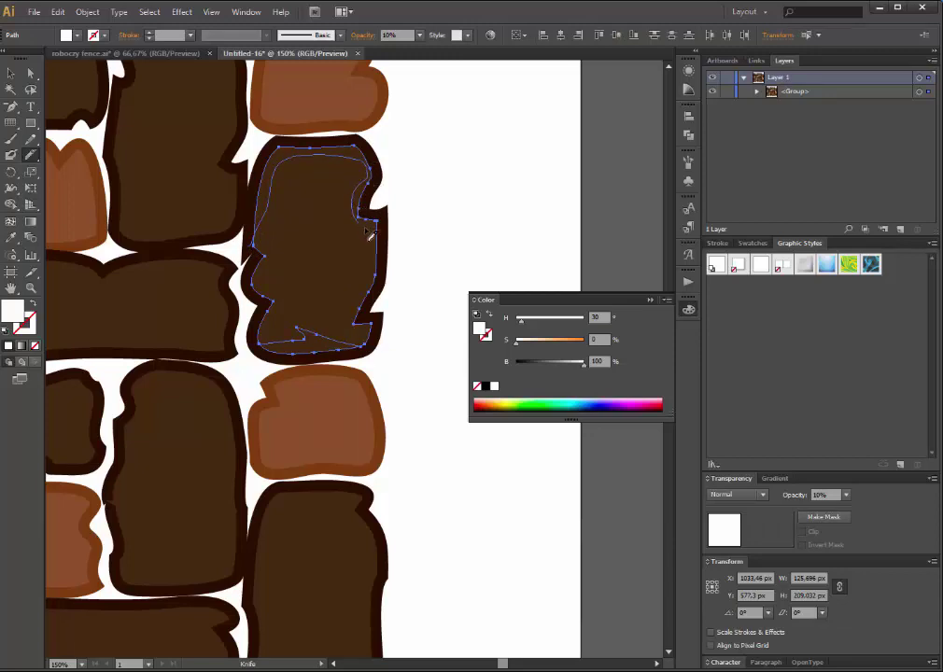
drag(229, 372, 431, 379)
Cut the long middle block's lower and top edges and the crown block's bottom edge.
ctrl+click(343, 322)
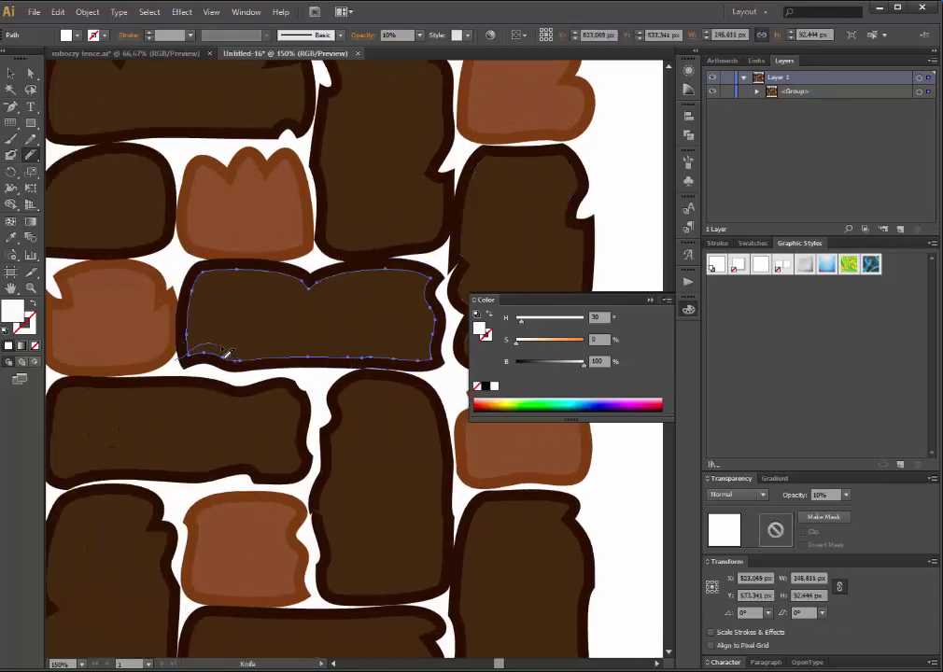
mouse_move(182, 355)
mouse_down()
mouse_move(390, 353)
mouse_move(445, 367)
mouse_up()
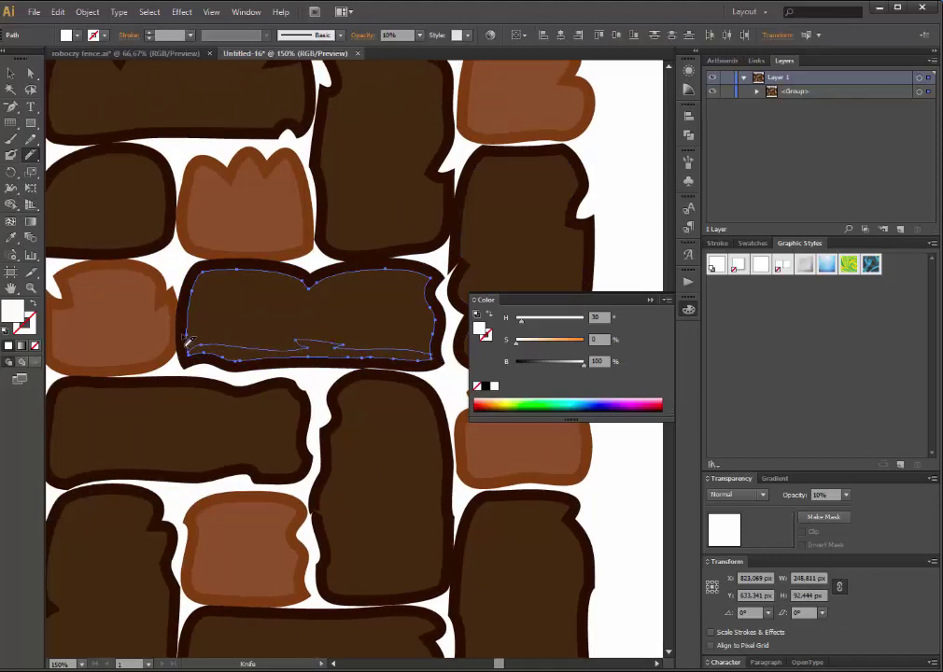
mouse_move(186, 345)
mouse_down()
mouse_move(204, 326)
mouse_move(209, 291)
mouse_move(267, 289)
mouse_move(325, 306)
mouse_move(381, 289)
mouse_move(436, 305)
mouse_up()
key(a)
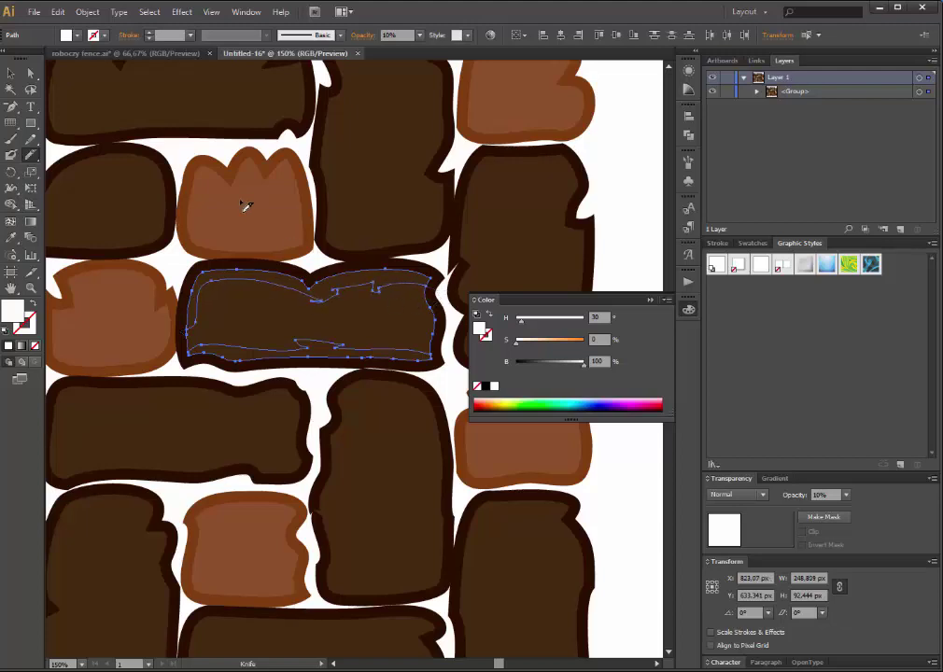
click(256, 220)
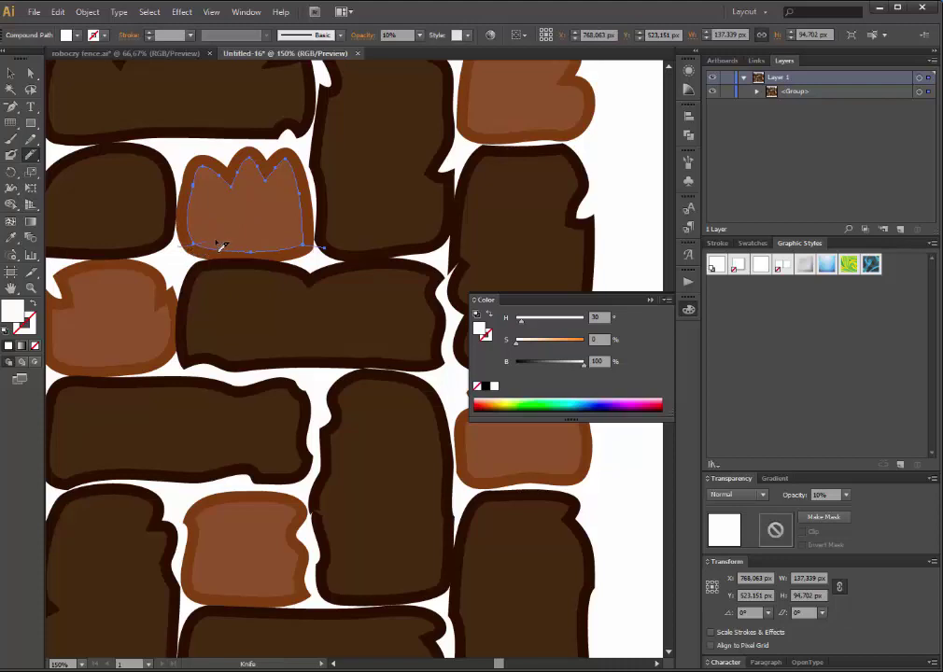
drag(320, 250, 191, 245)
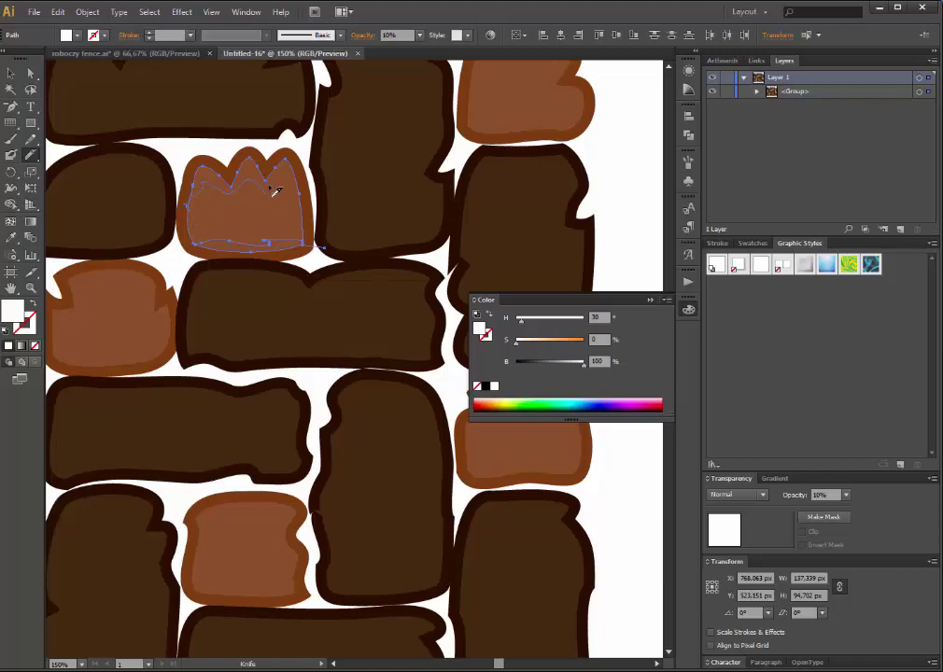
Cut the wide dark stone's highlight along its bottom and top edges with the Knife.
scroll(294, 241, left, 5)
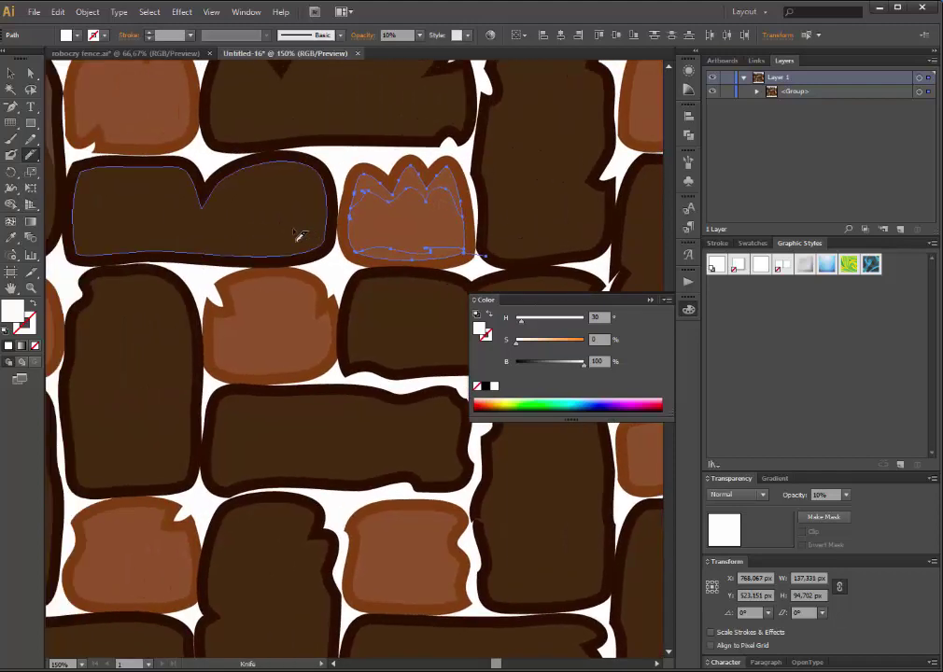
ctrl+click(207, 244)
mouse_move(58, 255)
mouse_down()
mouse_move(281, 251)
mouse_move(337, 263)
mouse_up()
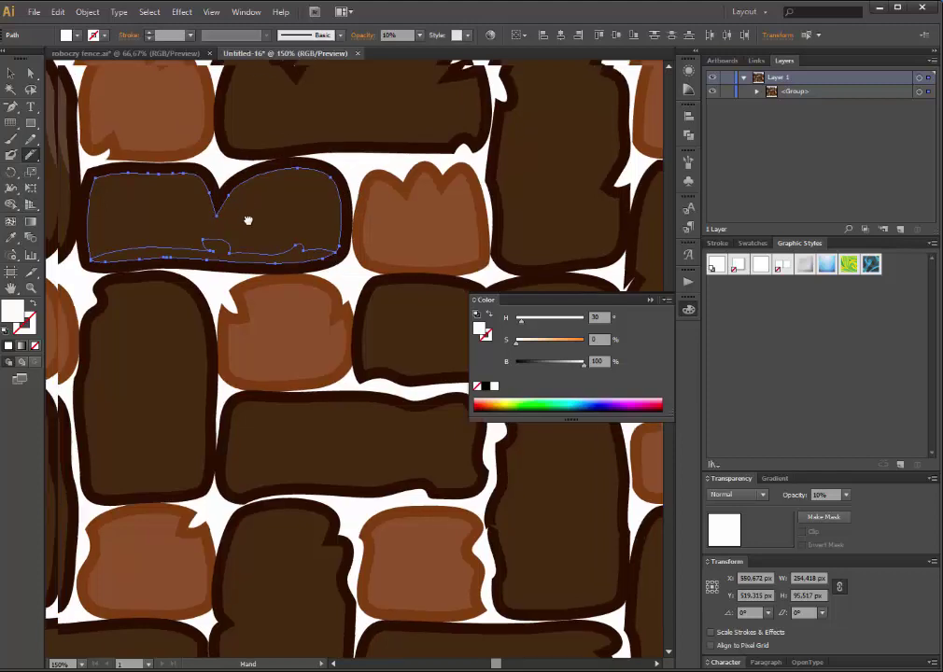
drag(247, 216, 289, 247)
mouse_move(134, 268)
mouse_down()
mouse_move(235, 245)
mouse_move(368, 240)
mouse_up()
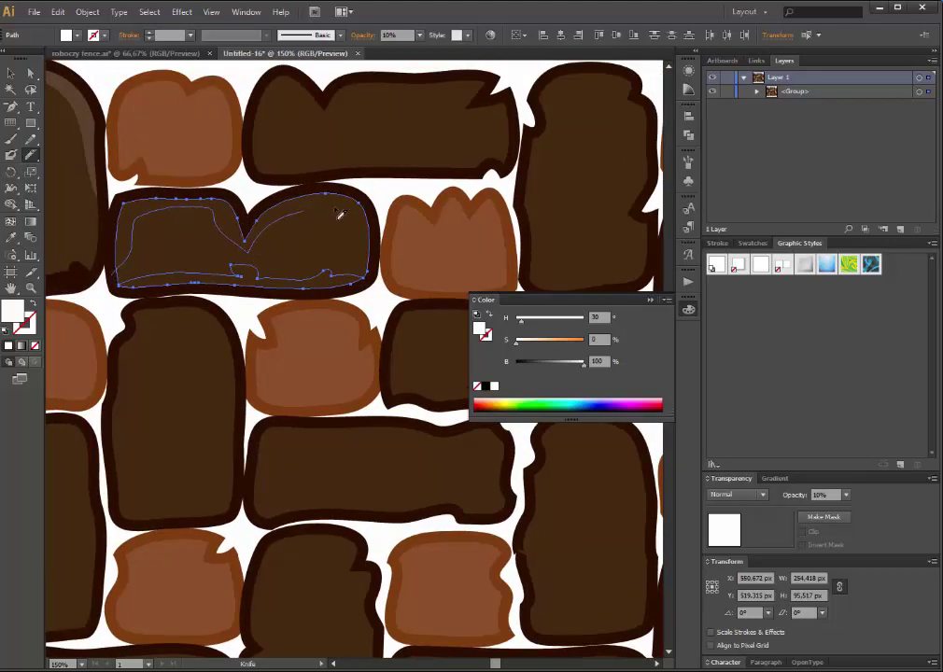
Slice the tall dark stone below along its left side, top and notched bottom.
drag(251, 320, 312, 268)
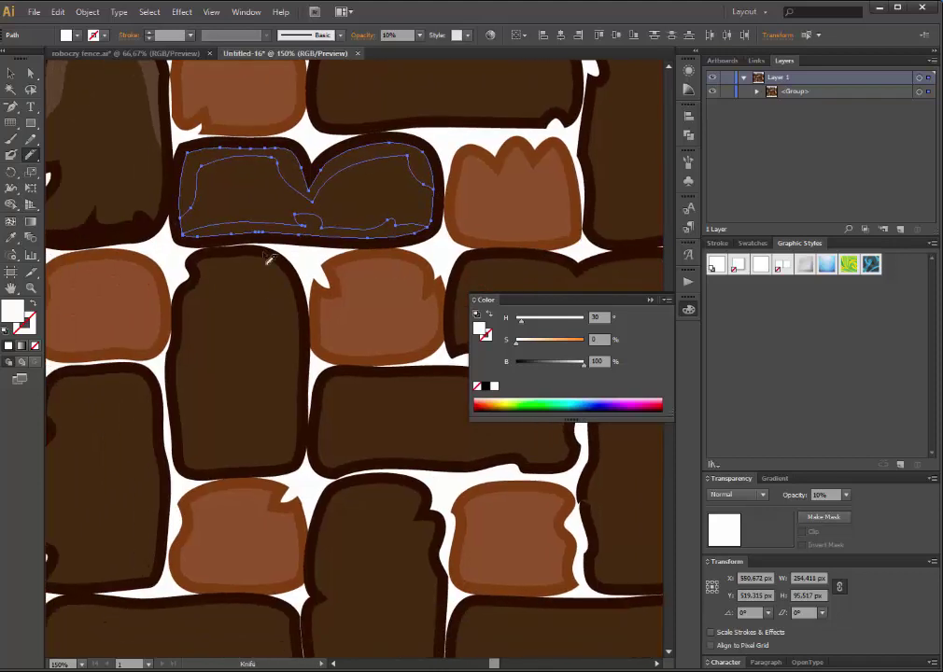
ctrl+click(227, 377)
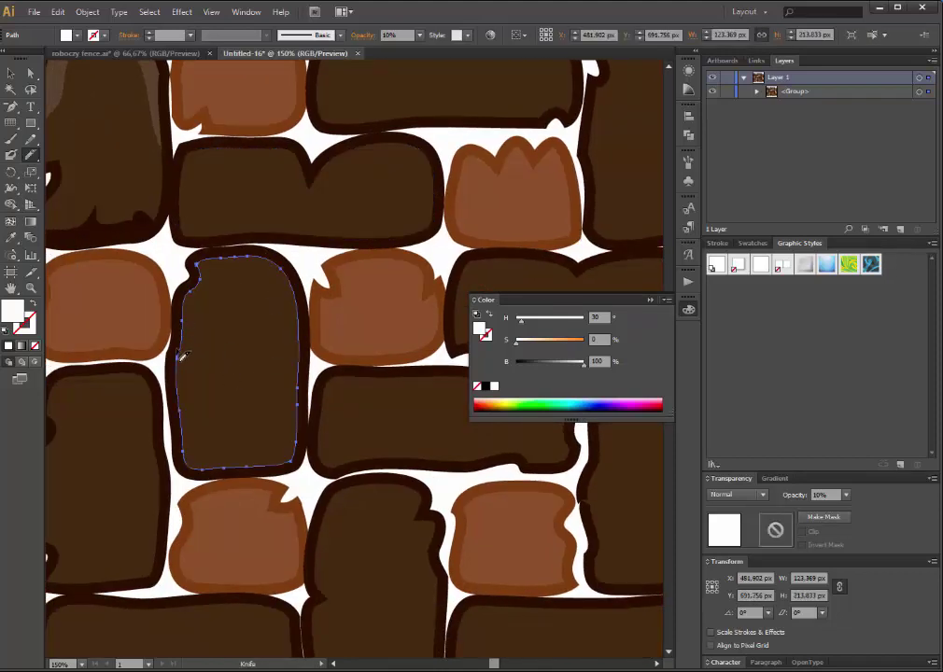
mouse_move(195, 332)
mouse_down()
mouse_move(292, 322)
mouse_move(219, 380)
mouse_up()
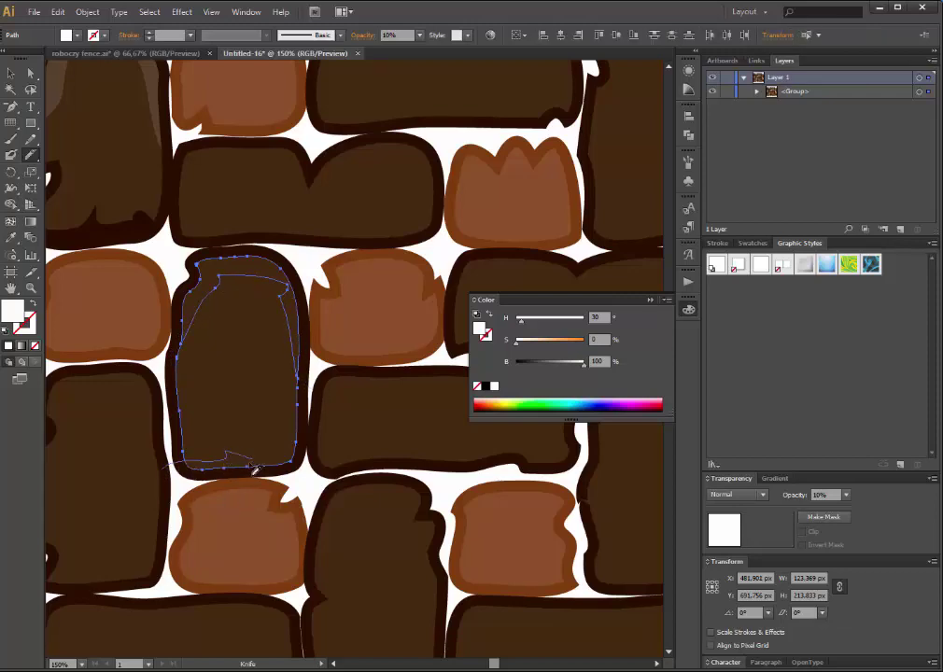
drag(231, 459, 292, 481)
Cut inner shapes into the left-edge light stone's bottom and the tall dark stone's left edge.
drag(124, 316, 316, 340)
drag(224, 383, 260, 374)
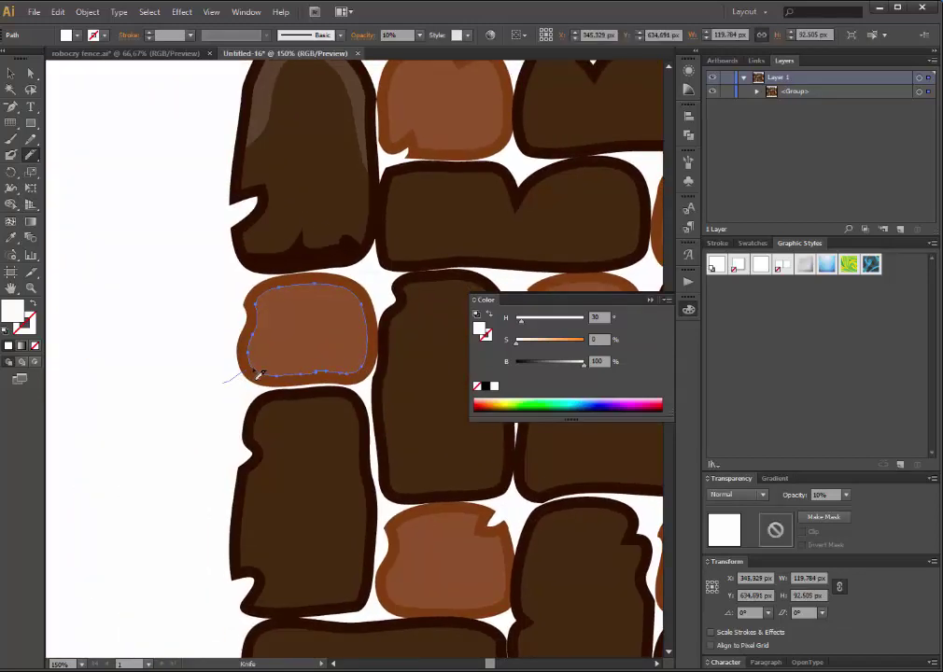
drag(369, 380, 373, 383)
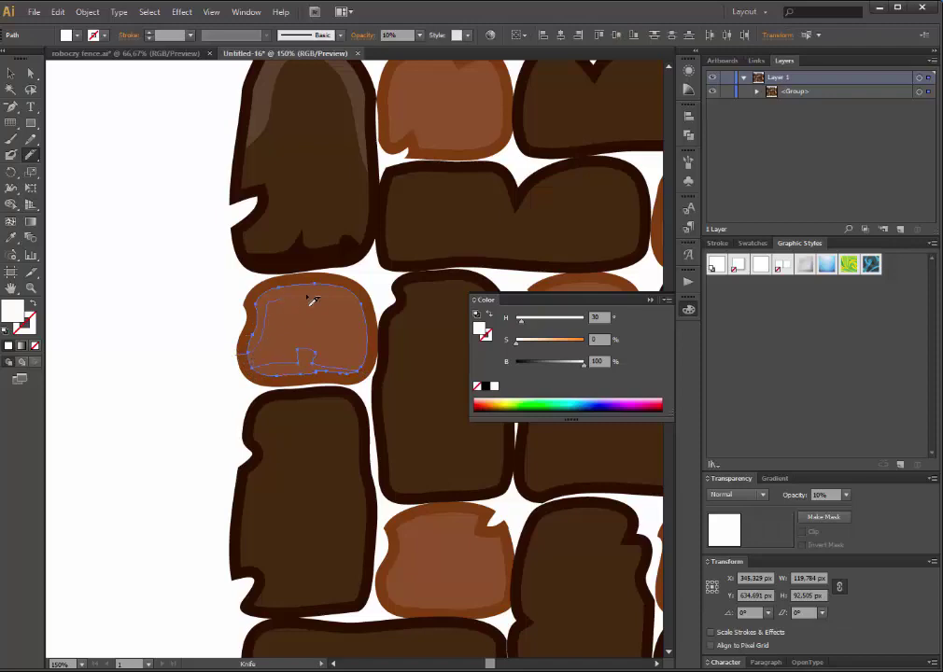
ctrl+click(289, 465)
mouse_move(252, 494)
mouse_down()
mouse_move(280, 452)
mouse_move(288, 416)
mouse_move(347, 420)
mouse_move(370, 512)
mouse_move(343, 572)
mouse_up()
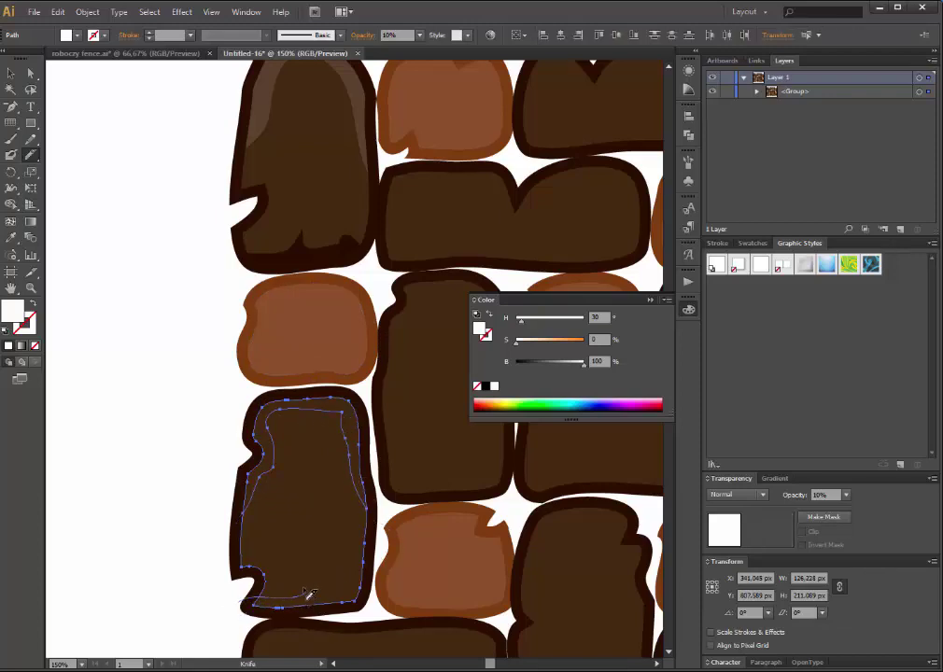
Slice an inner section from the light stone and cut along the long bottom-left stone's bottom.
mouse_move(347, 550)
mouse_down()
mouse_move(221, 352)
mouse_move(201, 350)
mouse_up()
ctrl+click(300, 287)
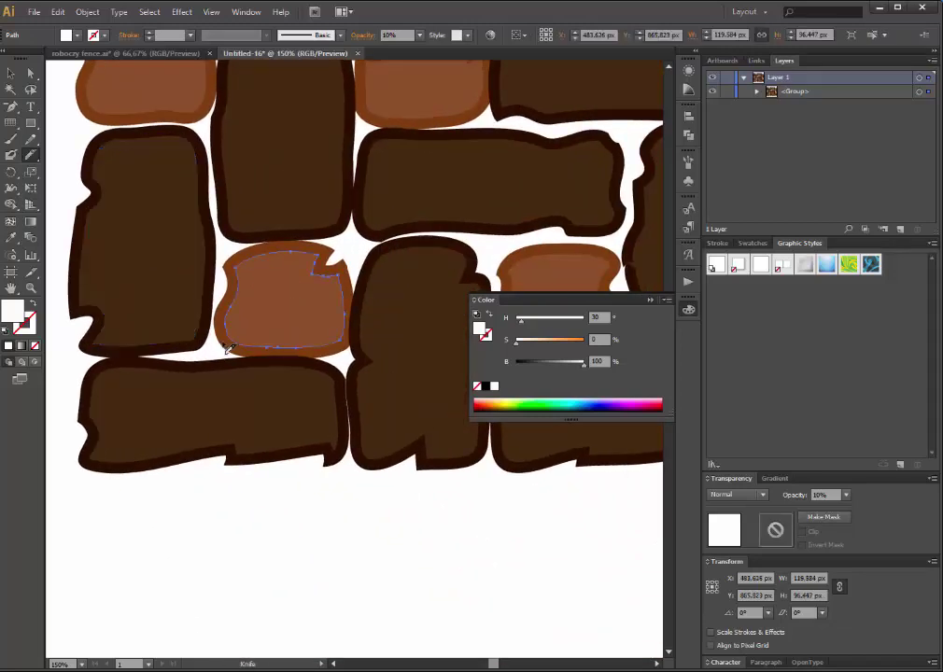
drag(343, 364, 236, 317)
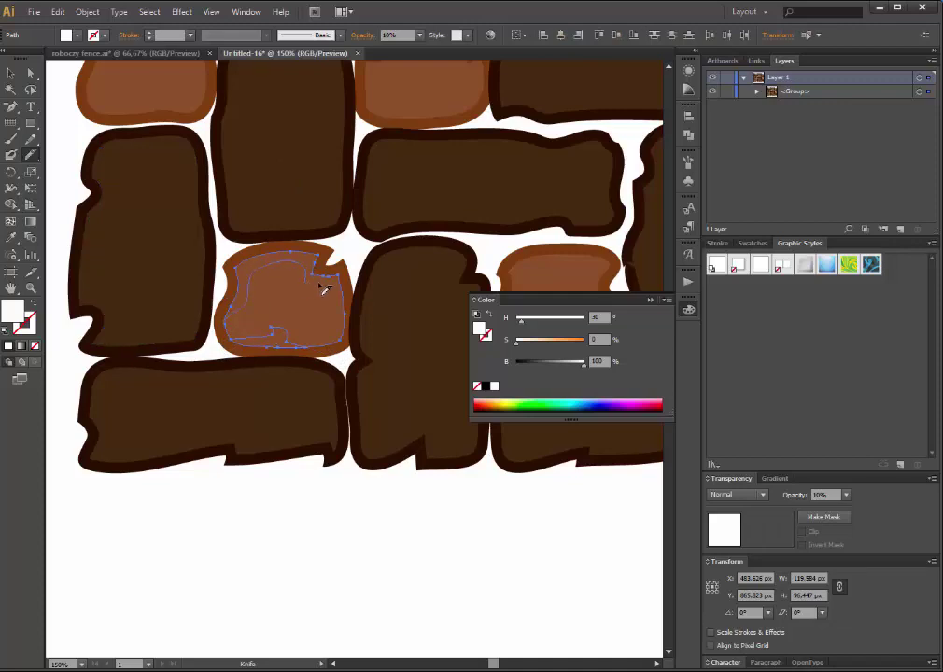
ctrl+click(173, 419)
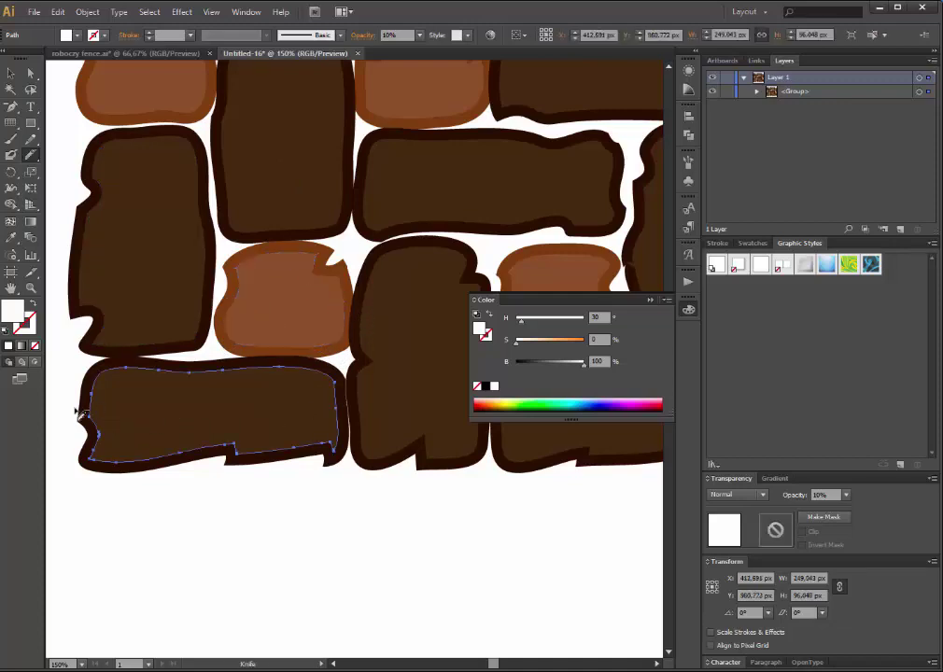
mouse_move(80, 448)
mouse_down()
mouse_move(199, 390)
mouse_move(355, 458)
mouse_up()
mouse_move(79, 457)
mouse_down()
mouse_move(248, 442)
mouse_move(345, 463)
mouse_up()
Cut the next tall stone's highlight across its bottom, left side and top.
key(space)
drag(304, 532, 94, 546)
mouse_move(145, 485)
mouse_down()
mouse_move(246, 449)
mouse_move(280, 488)
mouse_up()
drag(137, 390, 233, 317)
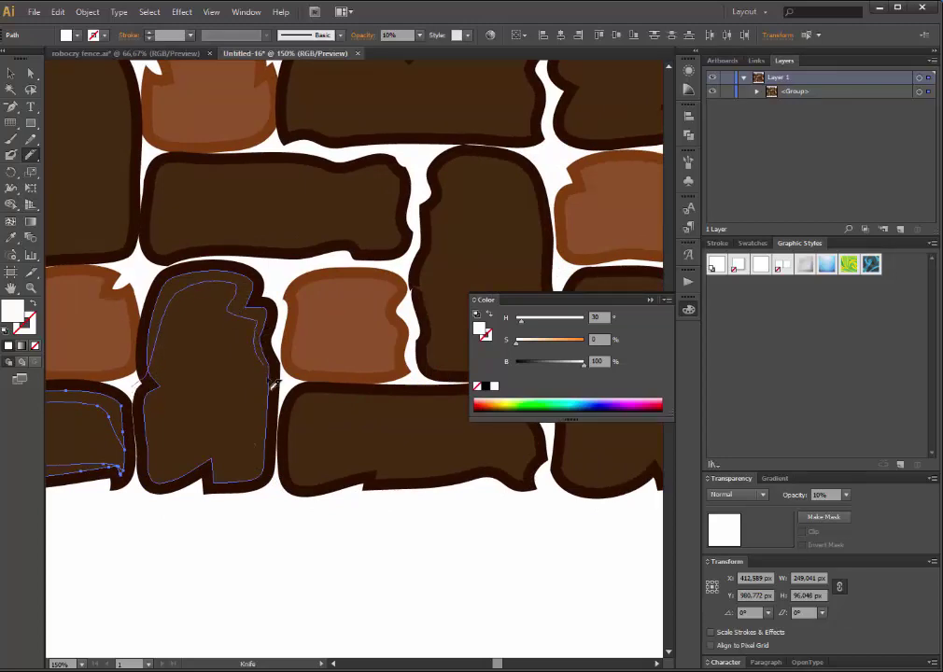
Finish the tall stone cut, then slice the long bottom stone along its bottom, top and right edge.
drag(234, 318, 222, 313)
key(a)
click(331, 334)
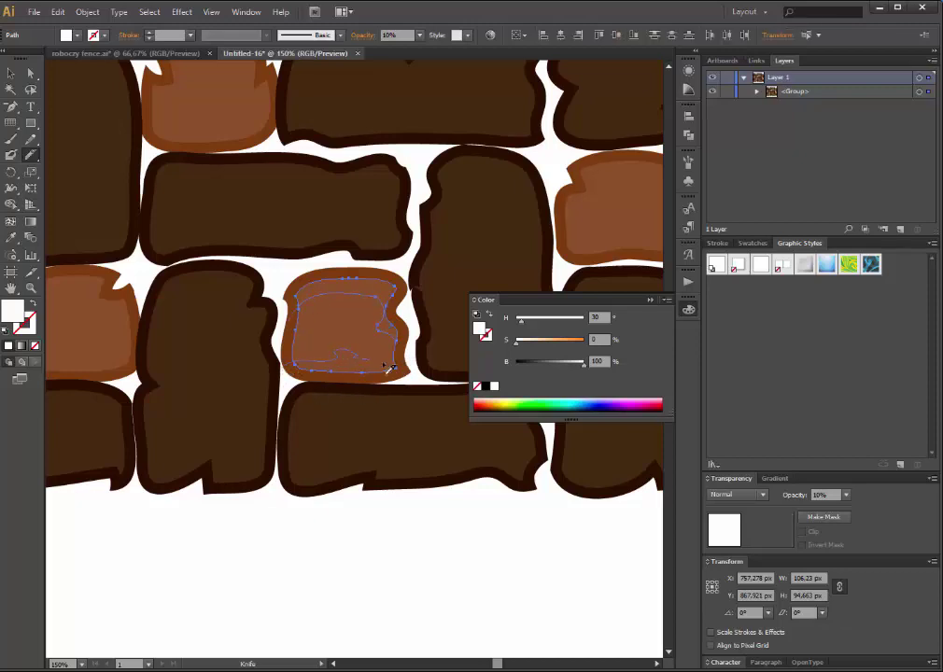
drag(415, 385, 242, 401)
ctrl+click(187, 483)
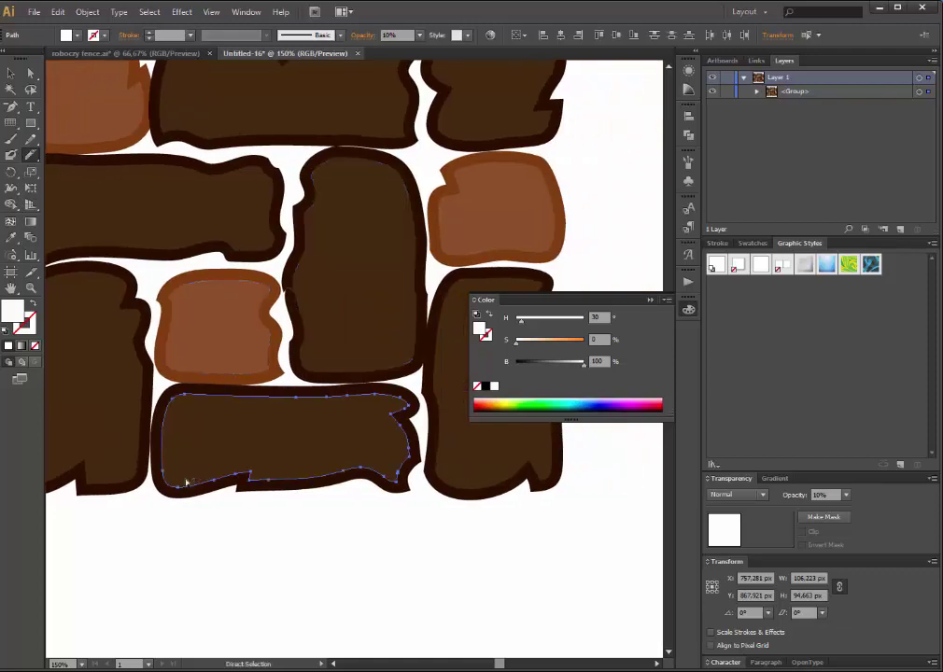
drag(163, 487, 365, 460)
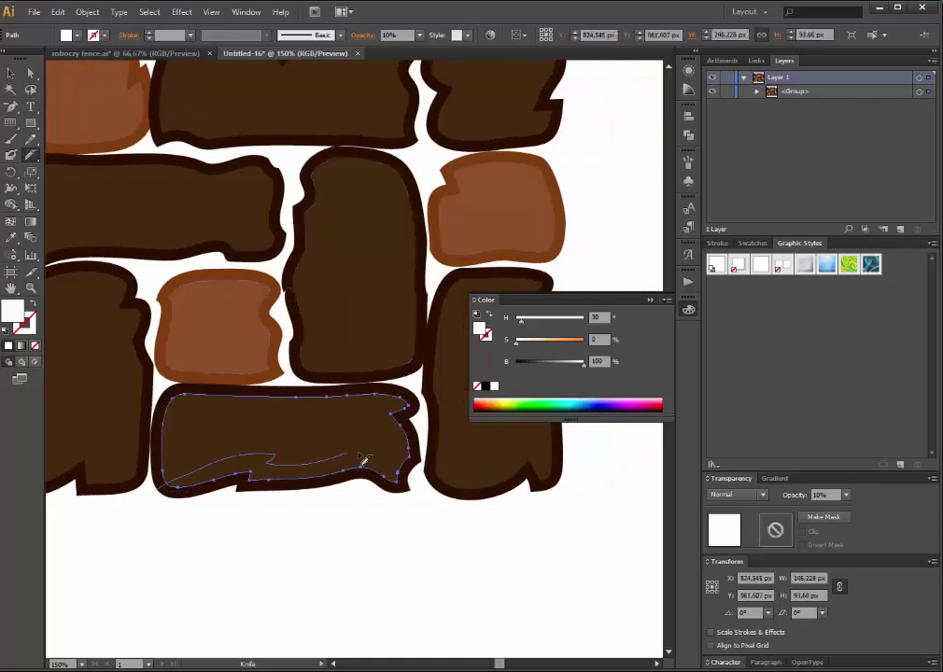
drag(365, 460, 421, 476)
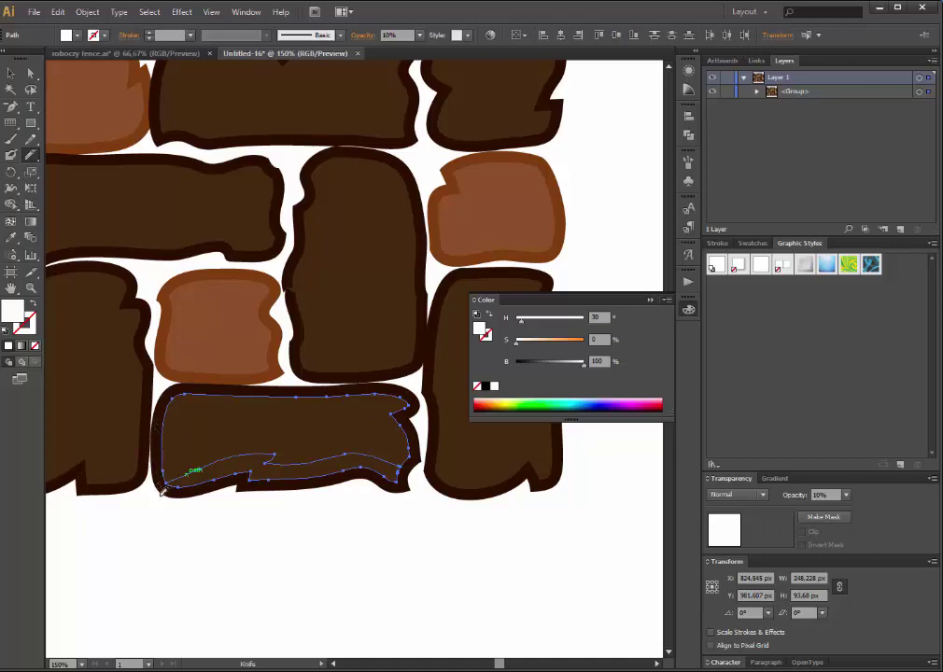
drag(190, 416, 411, 446)
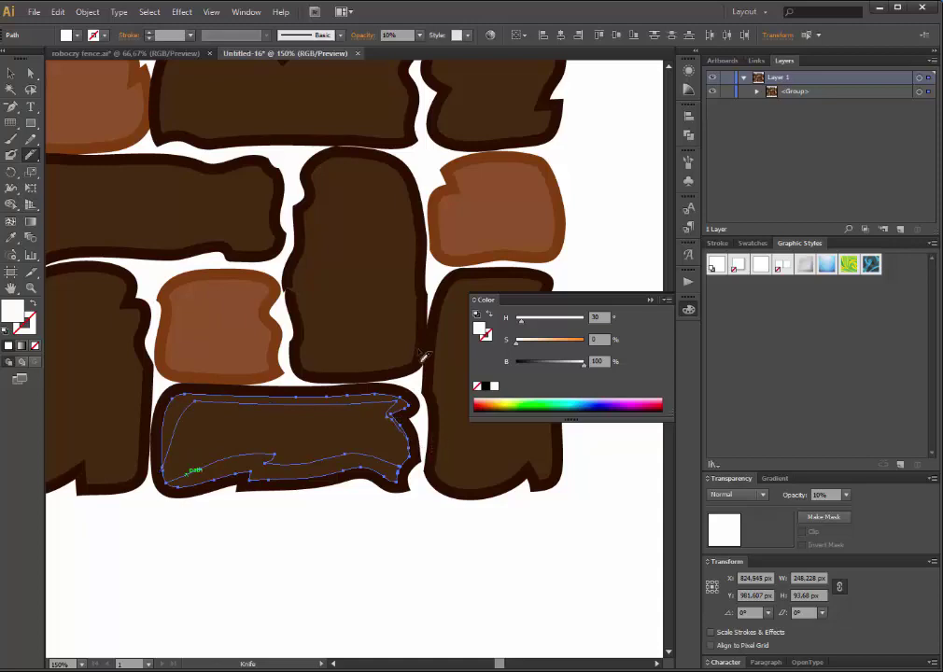
Cut the tall right-hand stone's highlight along its left, top, right and bottom edges.
scroll(327, 350, right, 3)
scroll(327, 350, up, 1)
ctrl+click(305, 440)
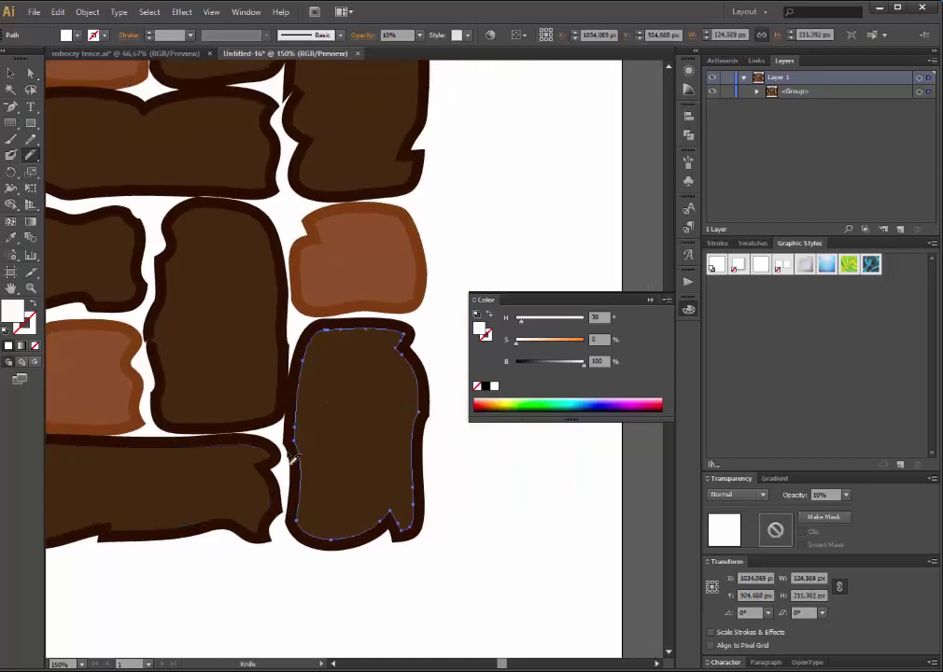
mouse_move(293, 457)
mouse_down()
mouse_move(430, 392)
mouse_move(441, 489)
mouse_up()
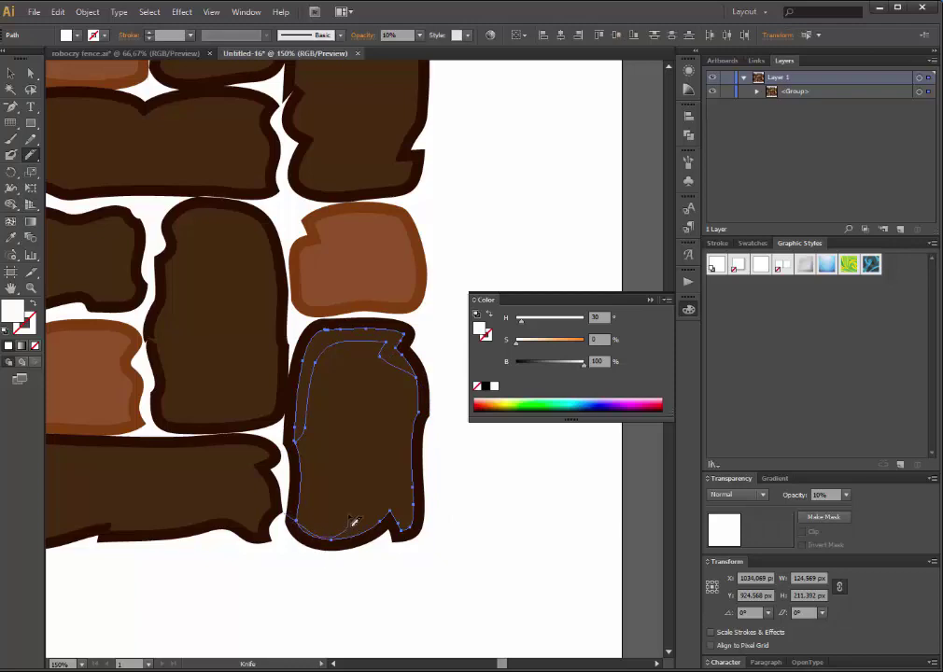
drag(353, 522, 434, 502)
Slice the light-brown stone along its bottom and past its right edge.
drag(373, 351, 394, 441)
ctrl+click(321, 396)
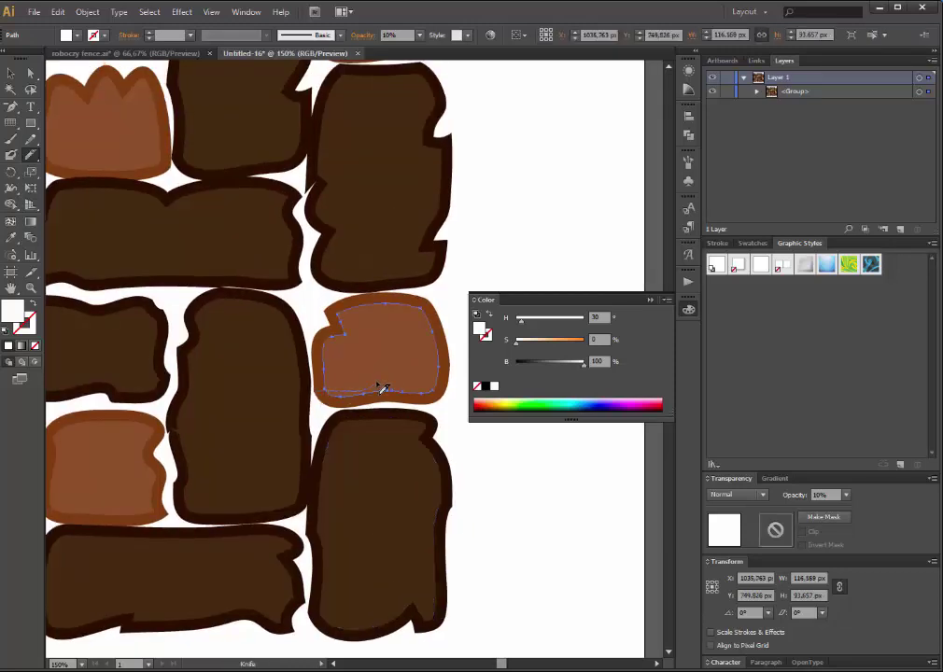
drag(476, 396, 478, 398)
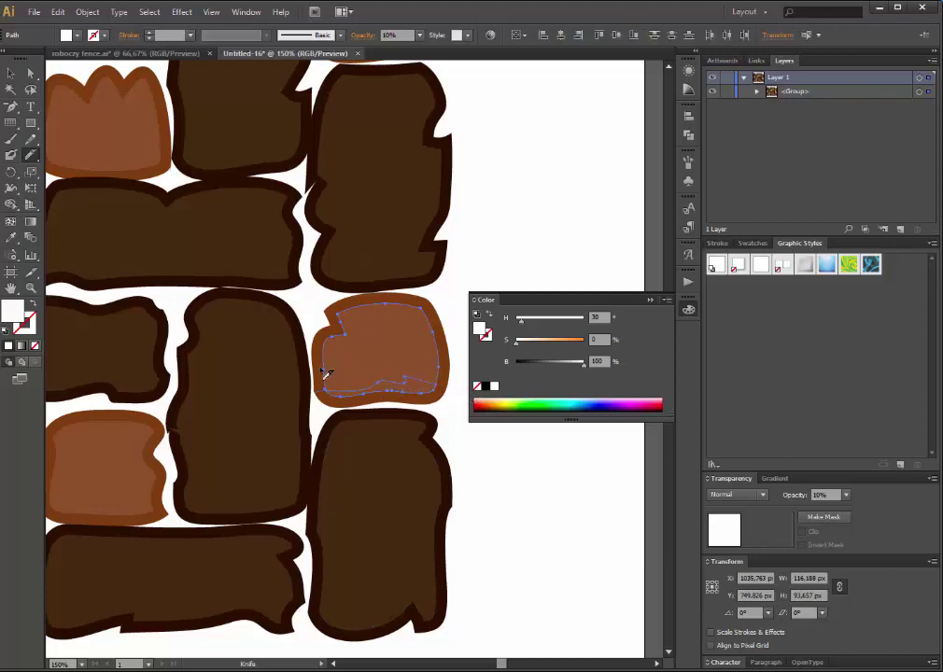
drag(413, 323, 459, 344)
Cut the dark centre-left stone along its bottom, left edge and top-right, then zoom out.
ctrl+click(228, 383)
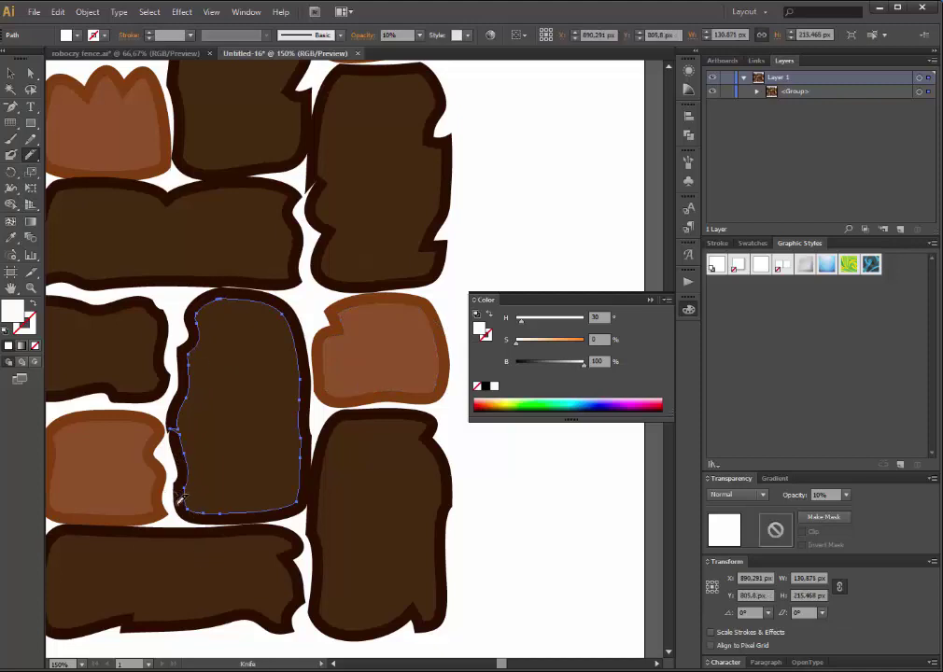
drag(182, 504, 304, 505)
drag(188, 402, 224, 322)
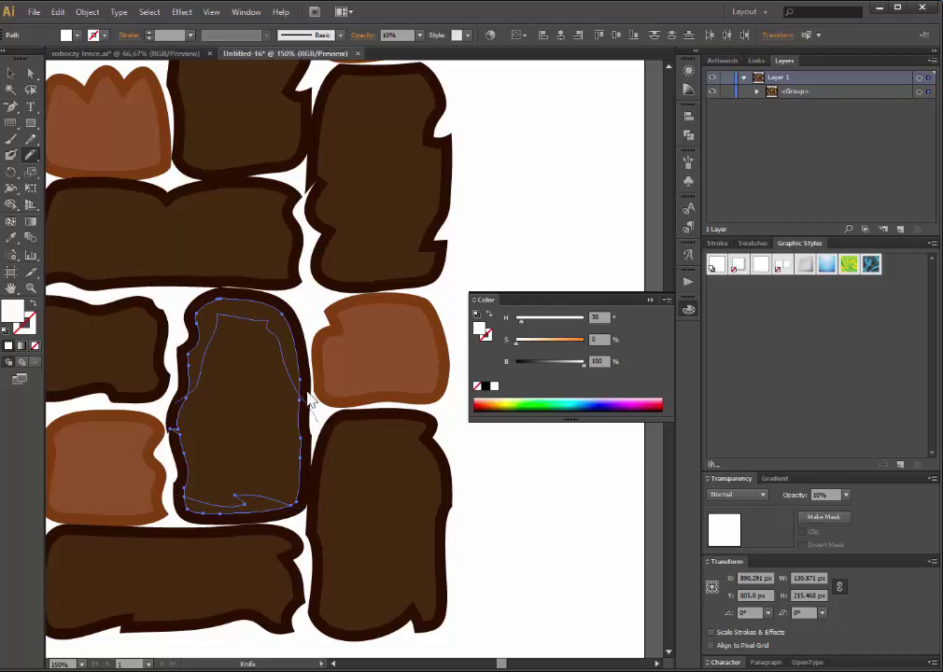
drag(291, 374, 278, 323)
click(30, 287)
Zoom into the top rows and Shift-select the upper-left, top, middle and lower stones' highlight shapes.
alt+click(172, 265)
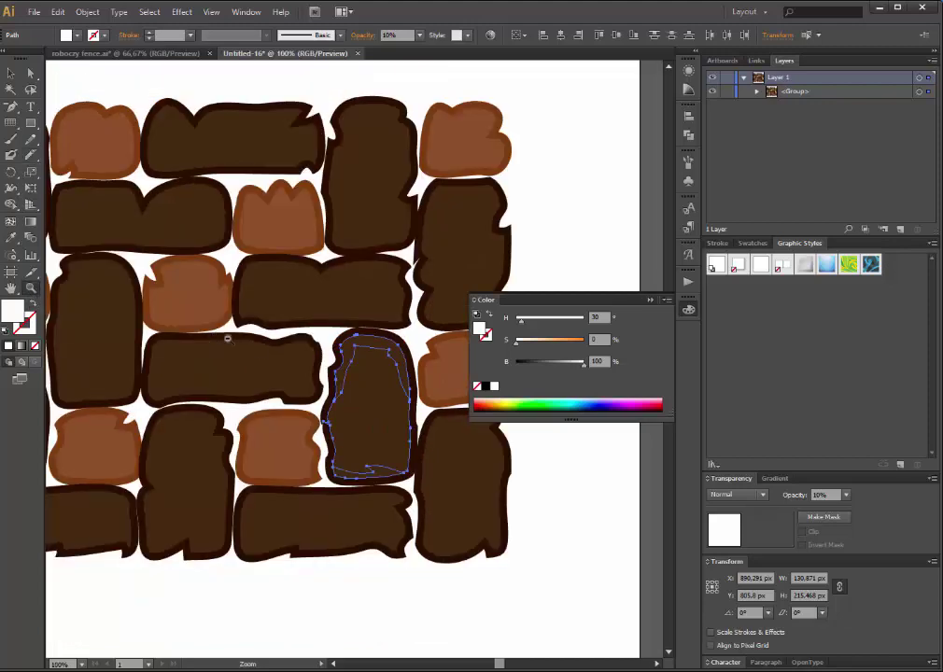
alt+click(266, 356)
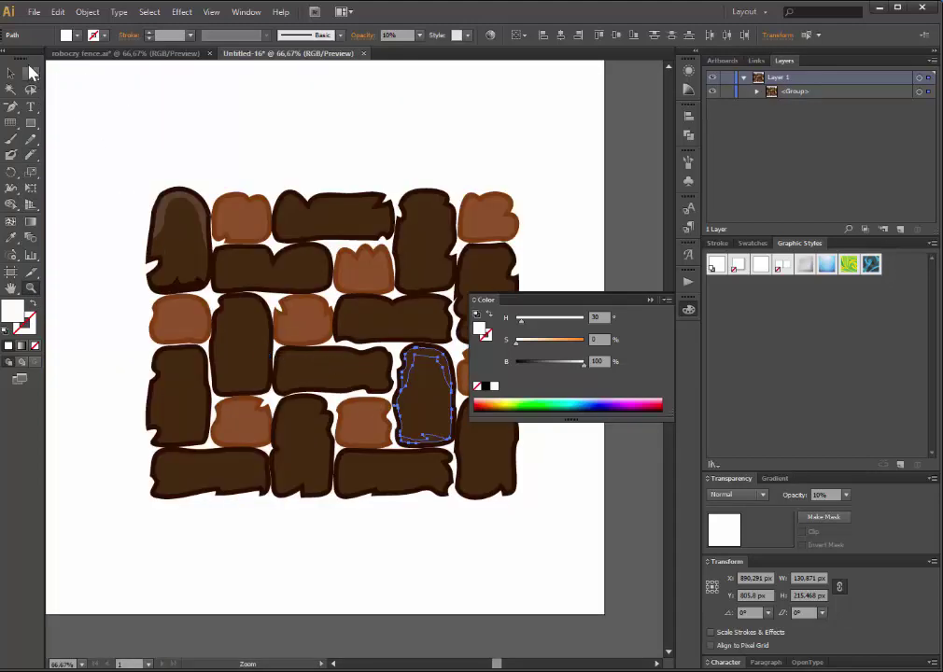
click(31, 74)
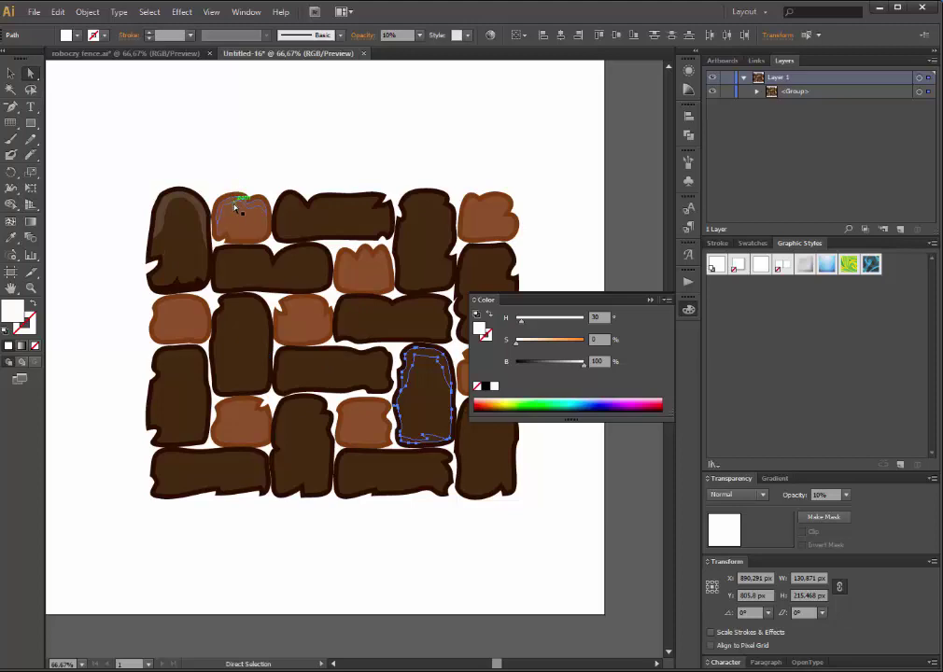
click(31, 288)
drag(152, 181, 400, 269)
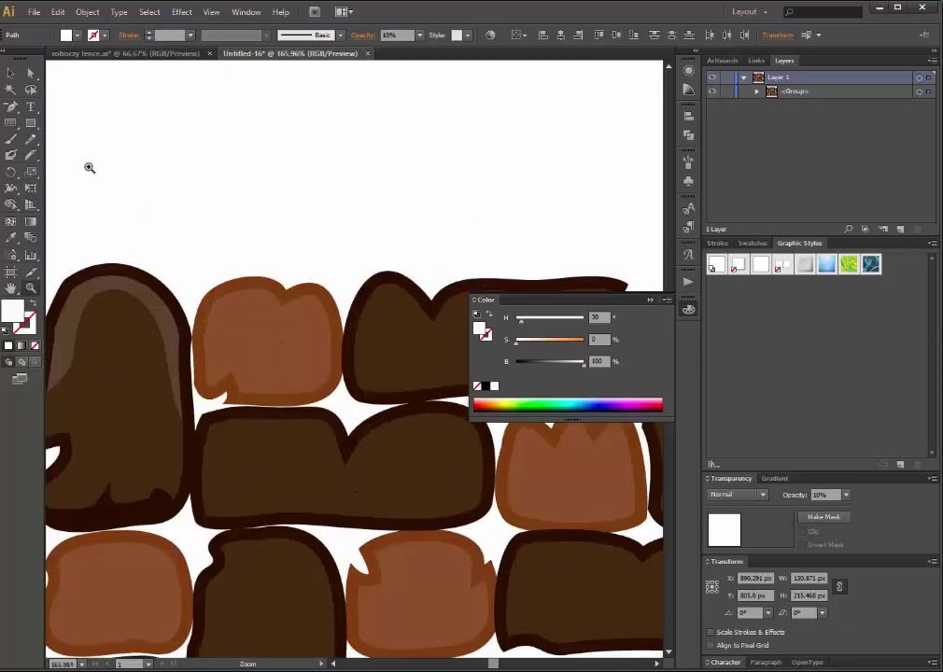
click(248, 301)
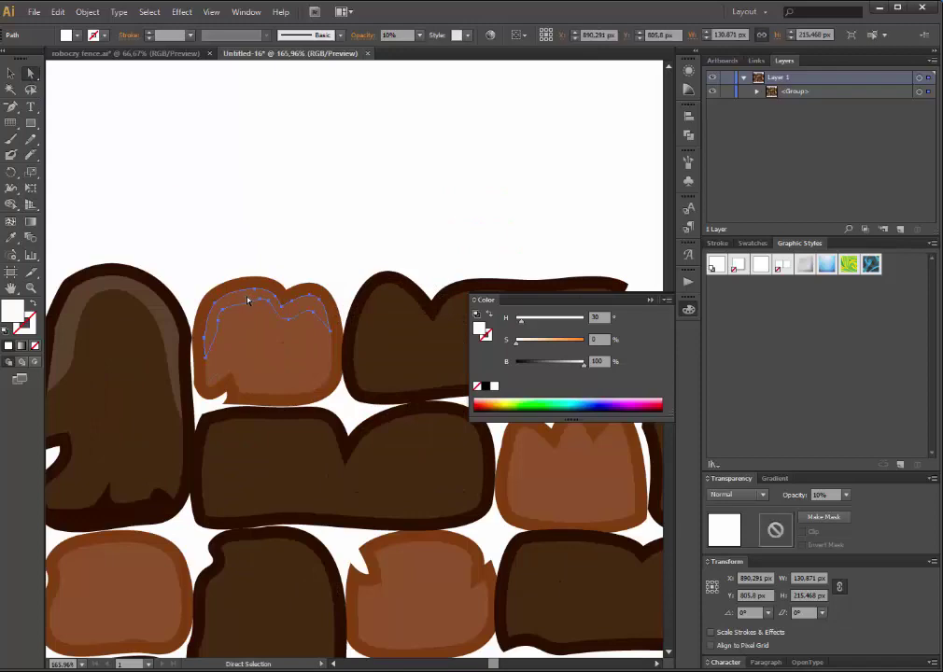
shift+click(401, 302)
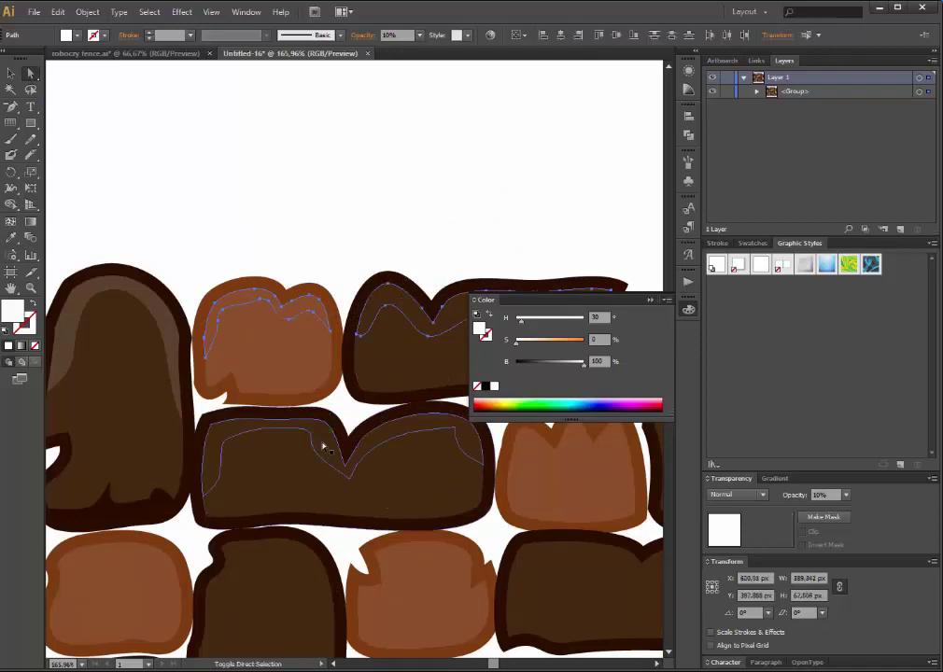
shift+click(323, 446)
shift+click(145, 556)
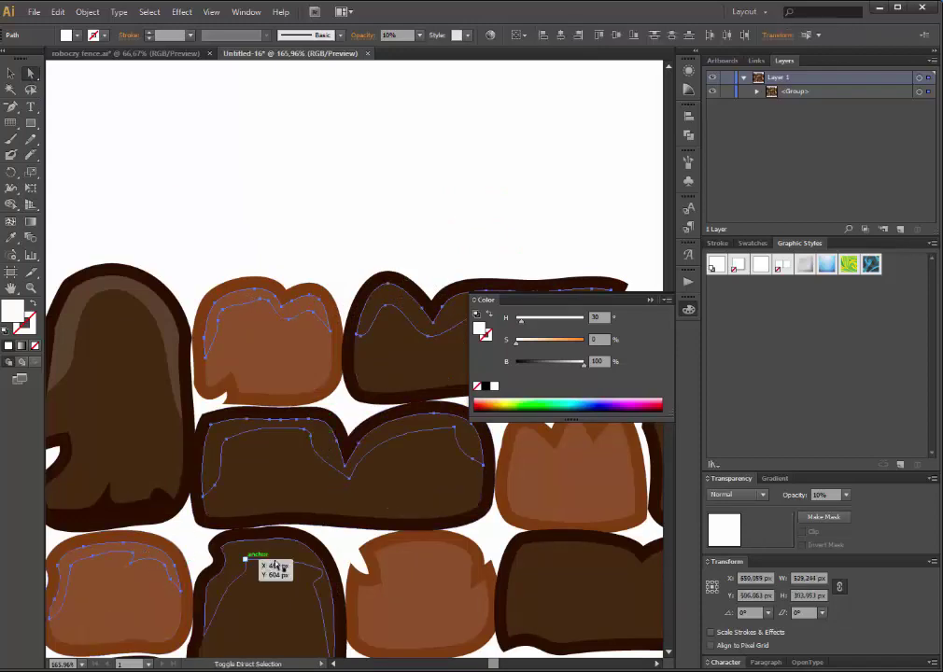
shift+click(261, 560)
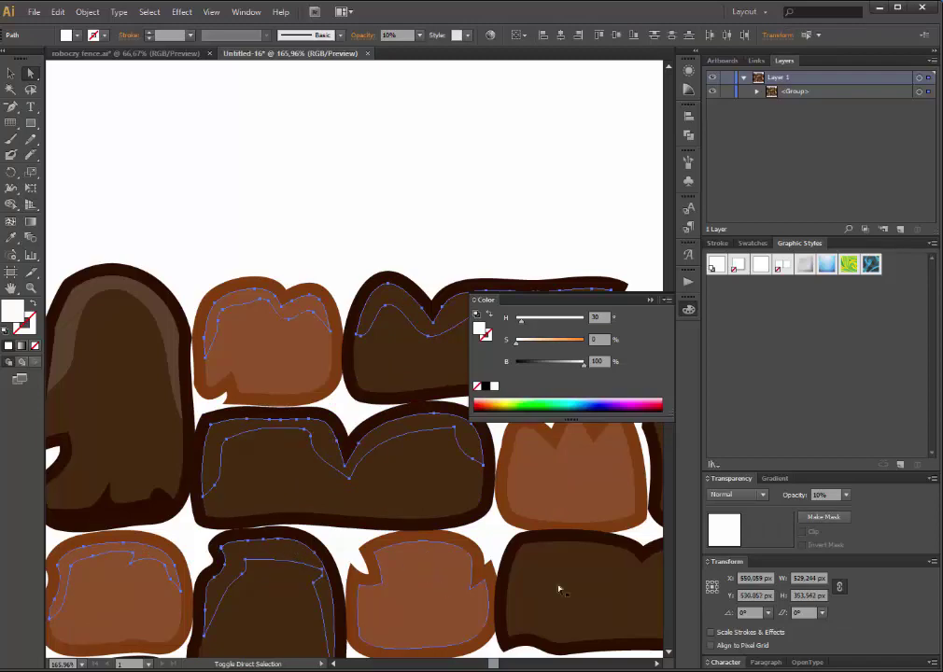
shift+click(533, 551)
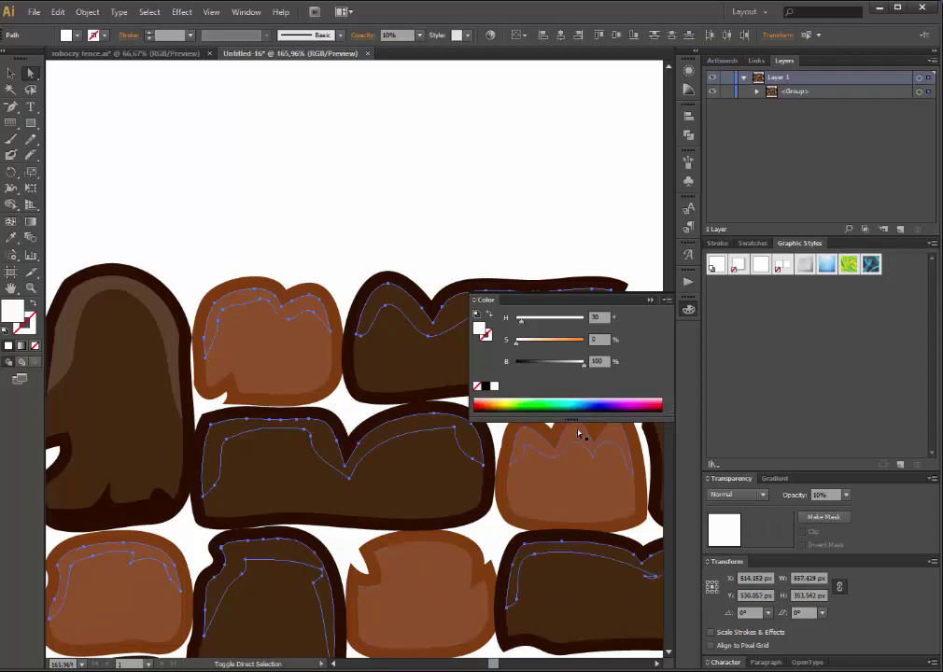
Add the remaining highlight shapes, including orange, tall, long bottom and left-middle stones, to the selection.
drag(572, 489, 276, 288)
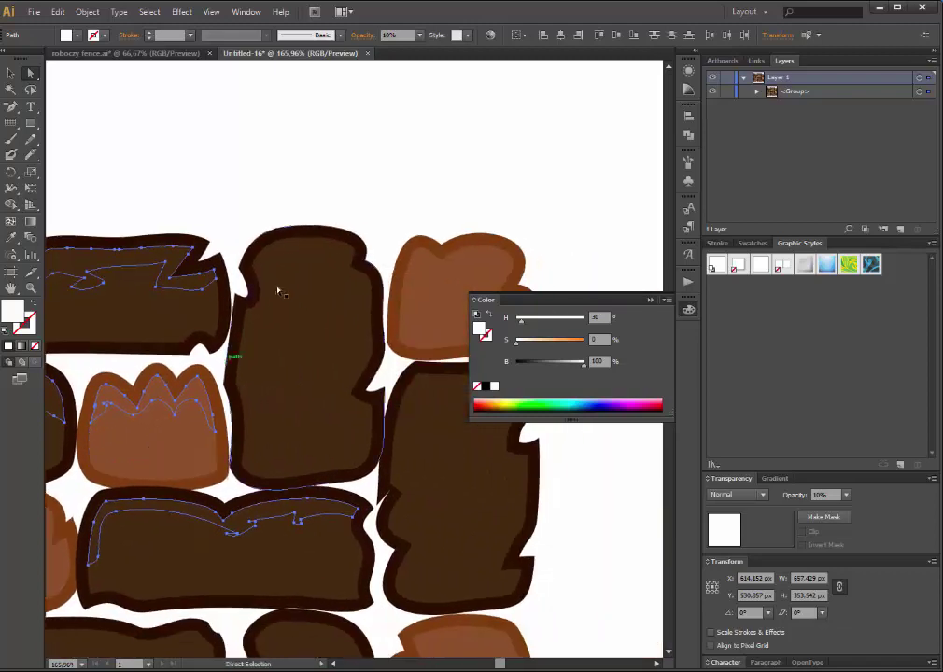
shift+click(335, 246)
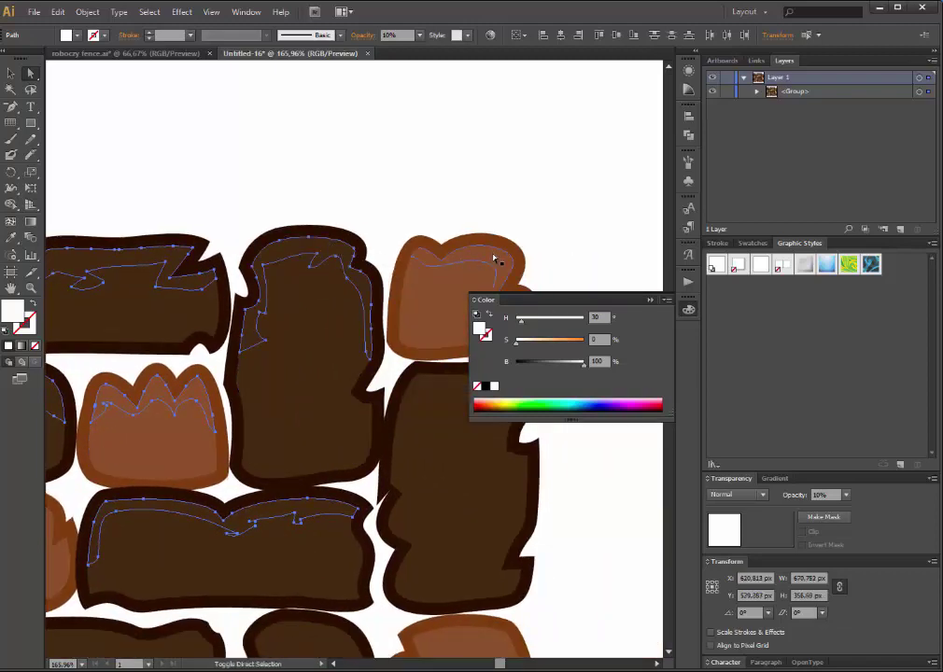
shift+click(416, 395)
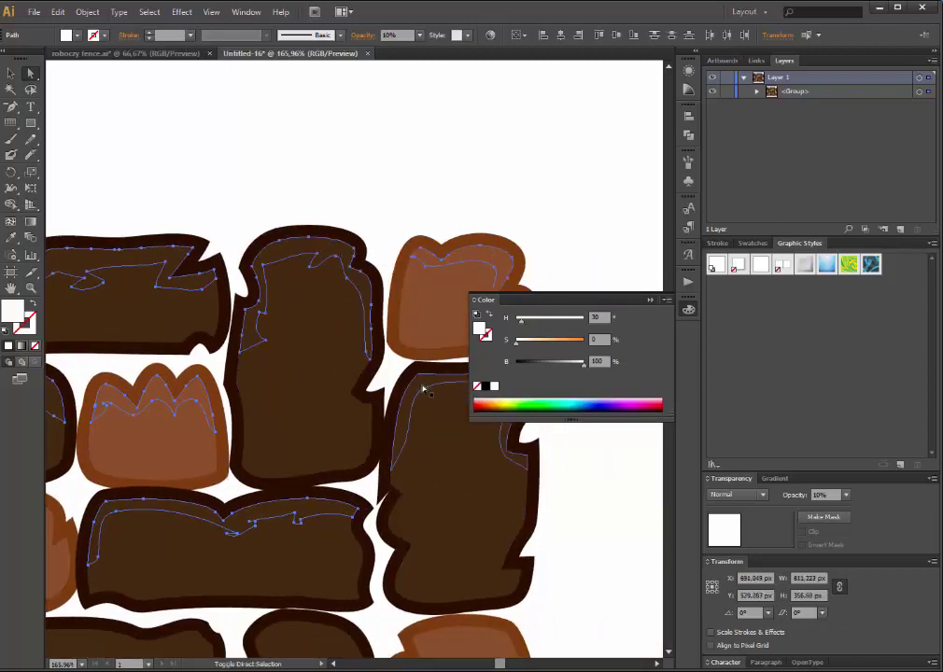
drag(431, 559, 357, 178)
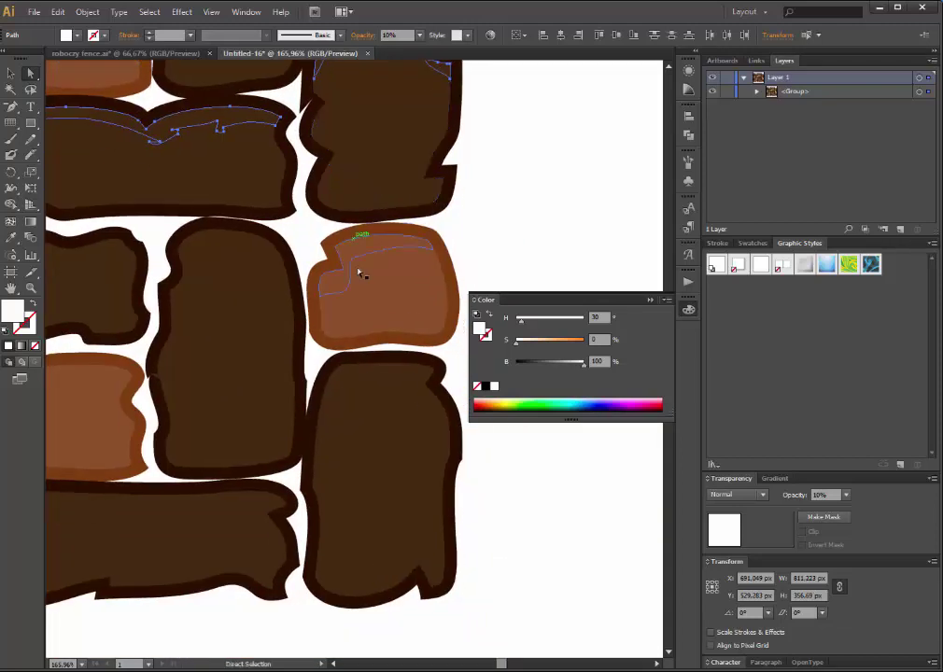
shift+click(204, 434)
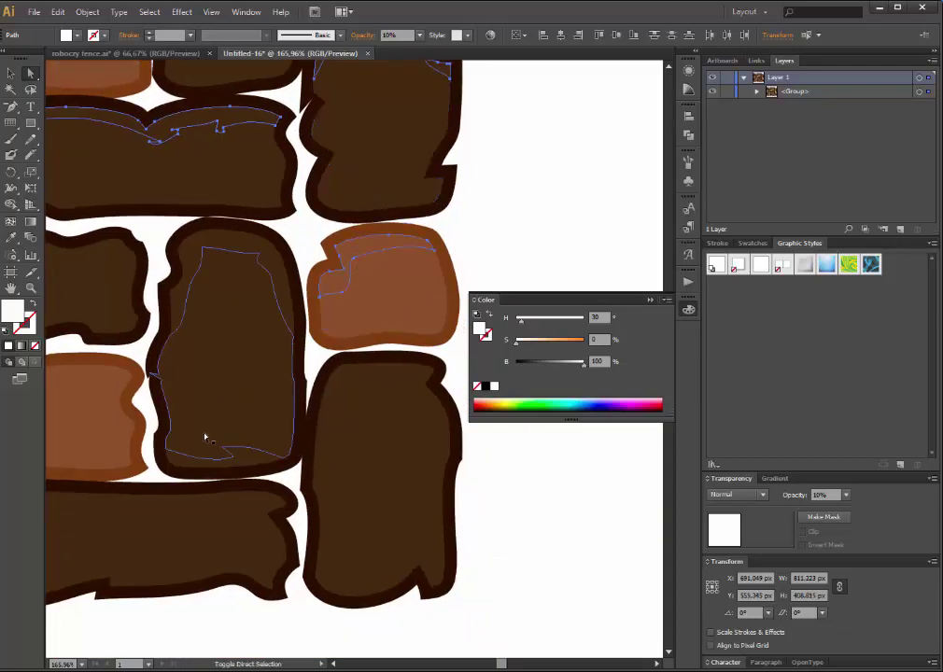
shift+click(254, 288)
shift+click(339, 384)
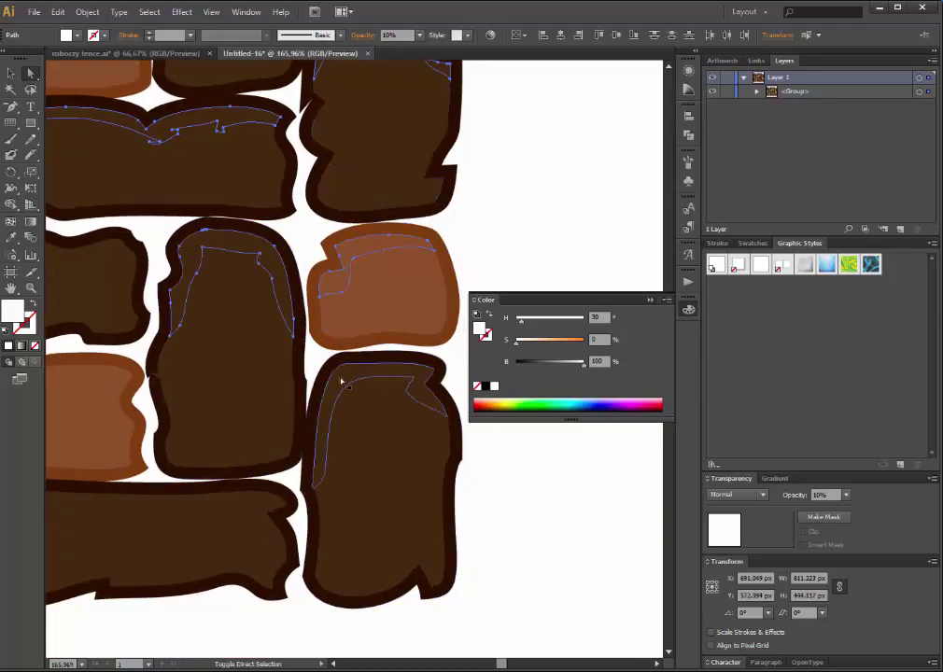
shift+click(248, 501)
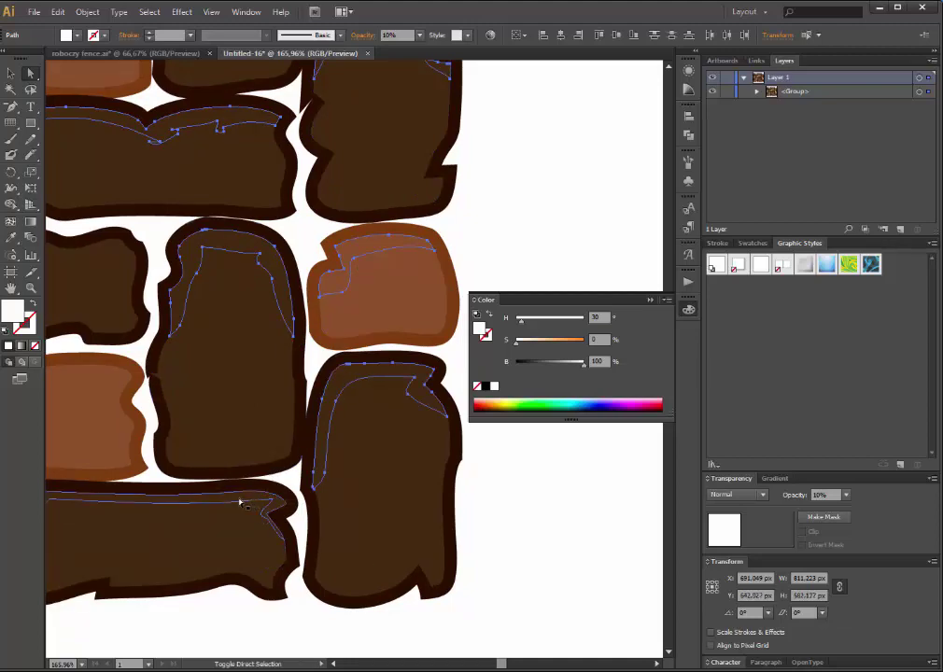
scroll(461, 439, left, 5)
scroll(462, 439, up, 1)
shift+click(379, 403)
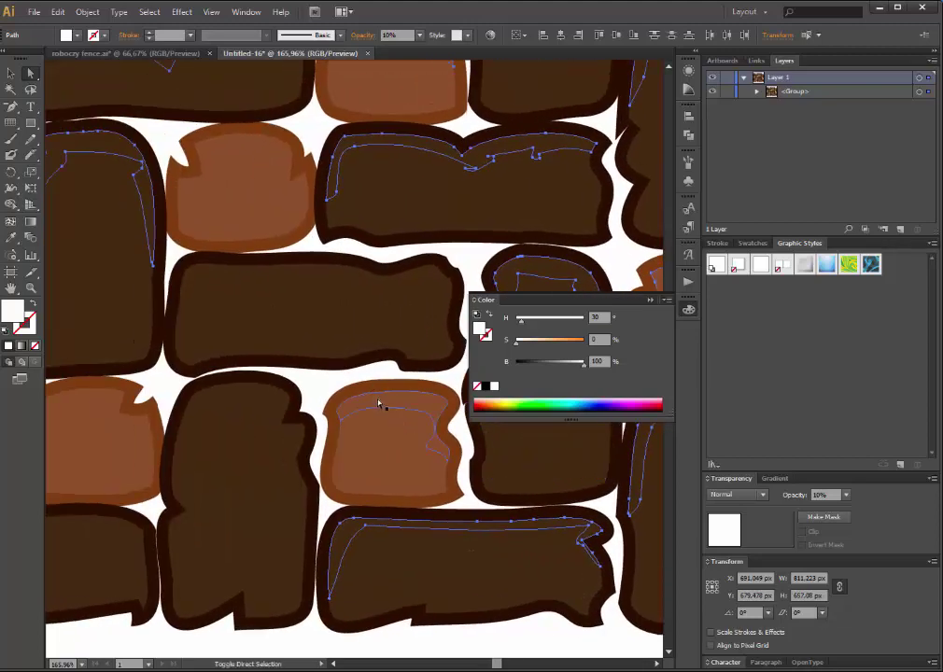
shift+click(360, 276)
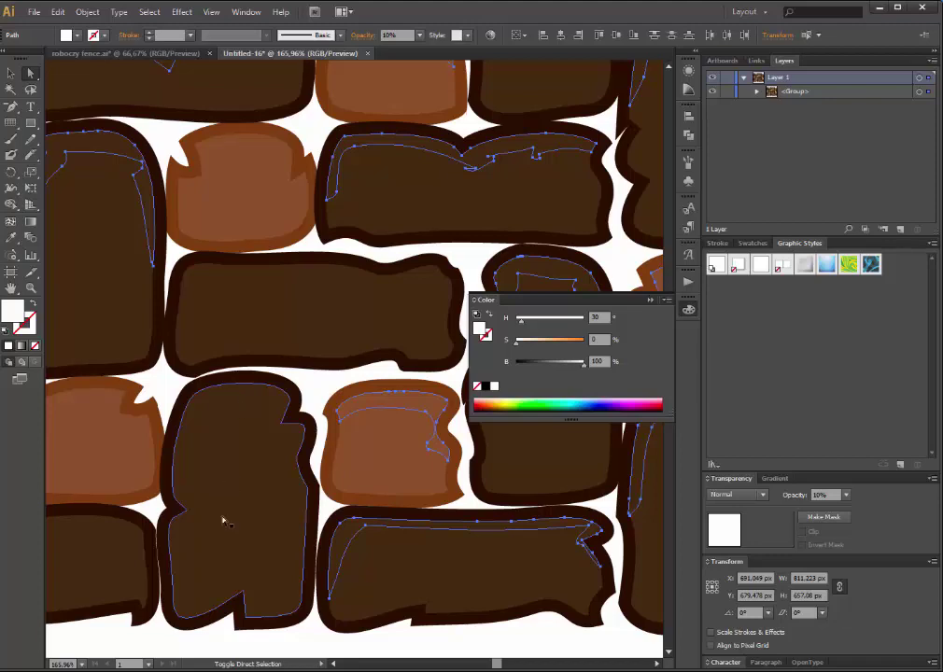
scroll(280, 560, left, 5)
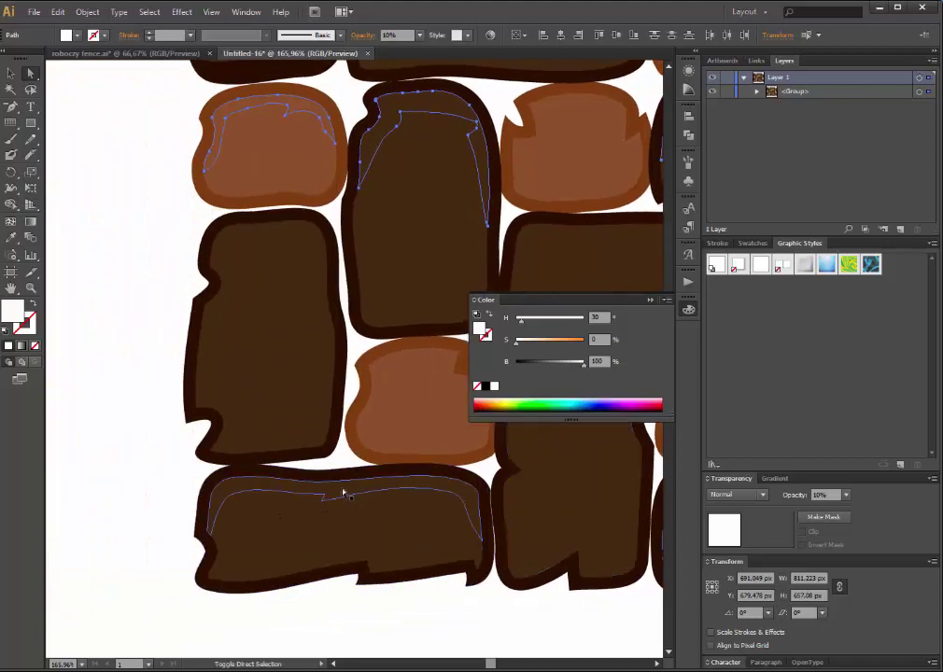
shift+click(311, 234)
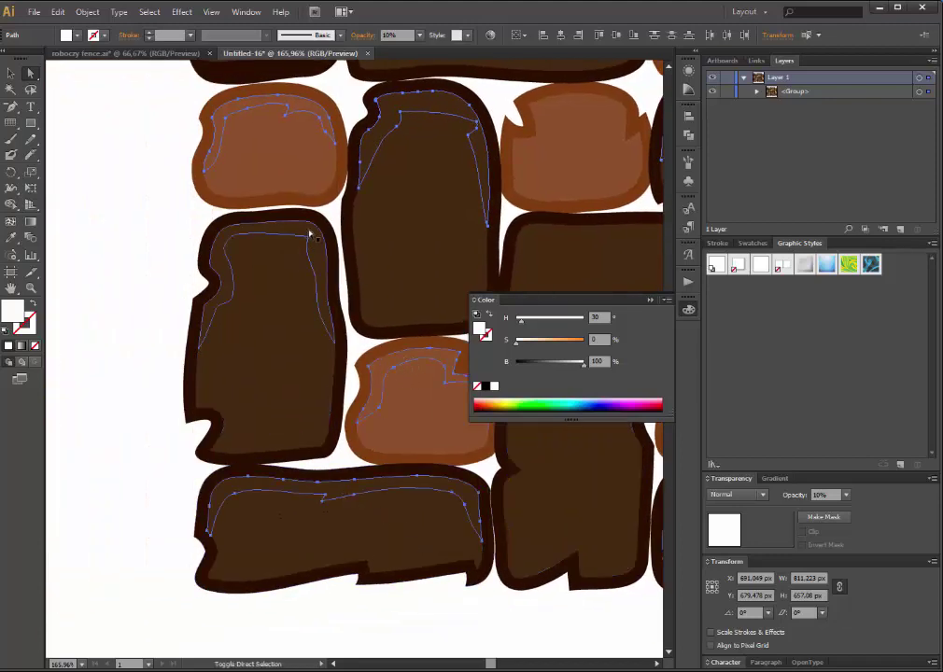
scroll(320, 226, up, 3)
scroll(186, 327, up, 3)
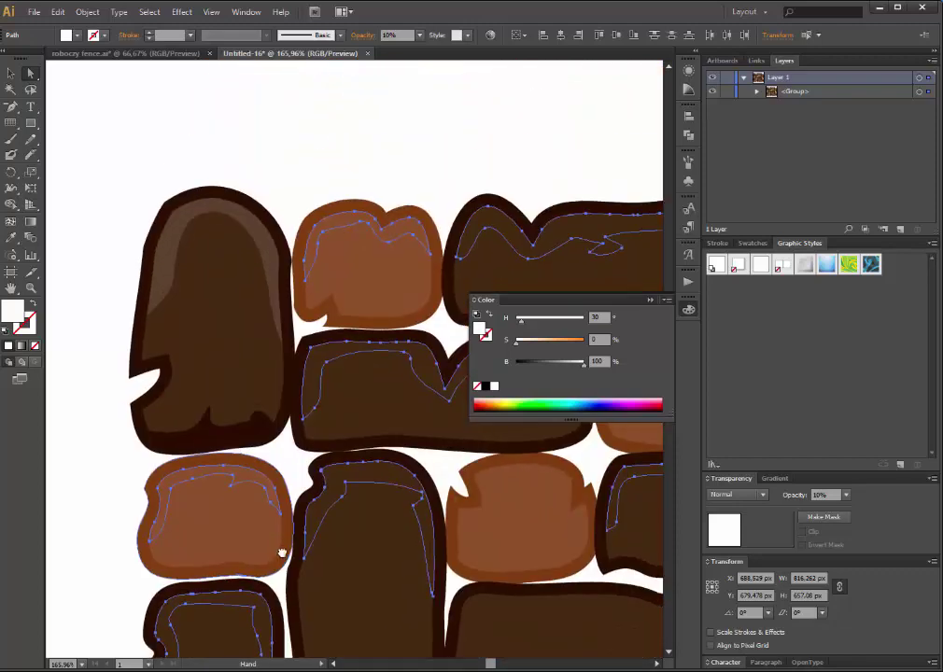
Eyedrop 20% opacity onto all selected highlights, then deselect and pan to other stones.
click(12, 237)
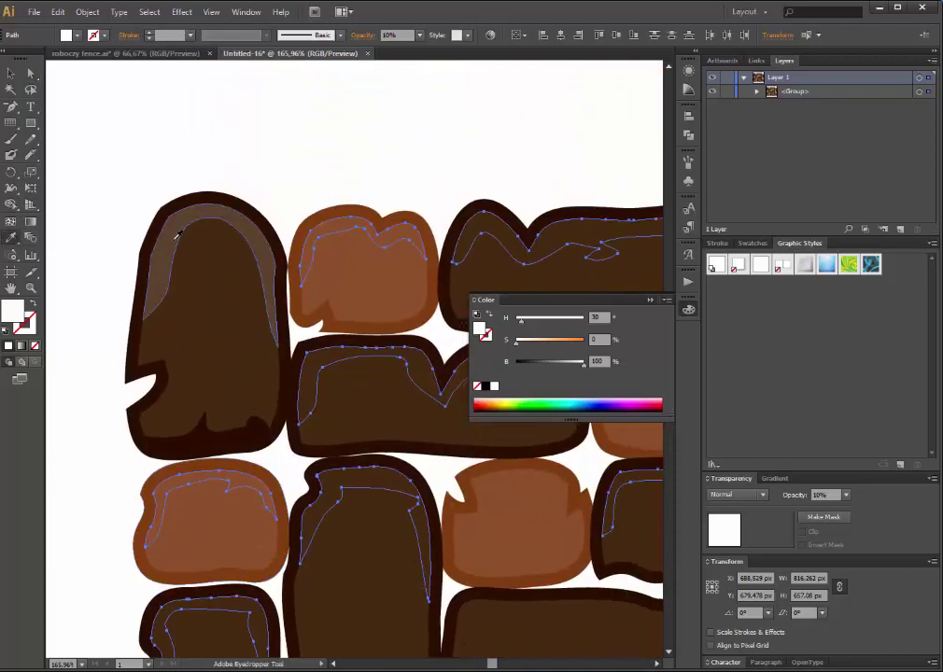
click(175, 385)
click(30, 73)
key(ctrl+shift+a)
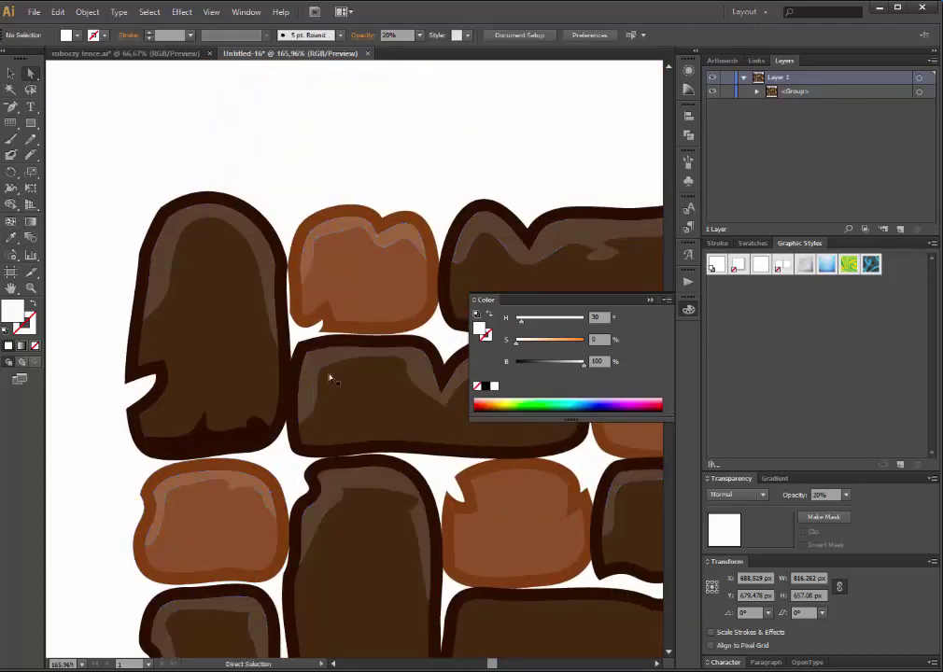
drag(362, 534, 172, 53)
Knife wavy cuts along the top and bottom edges of the long horizontal stone's inner shape.
drag(280, 214, 102, 196)
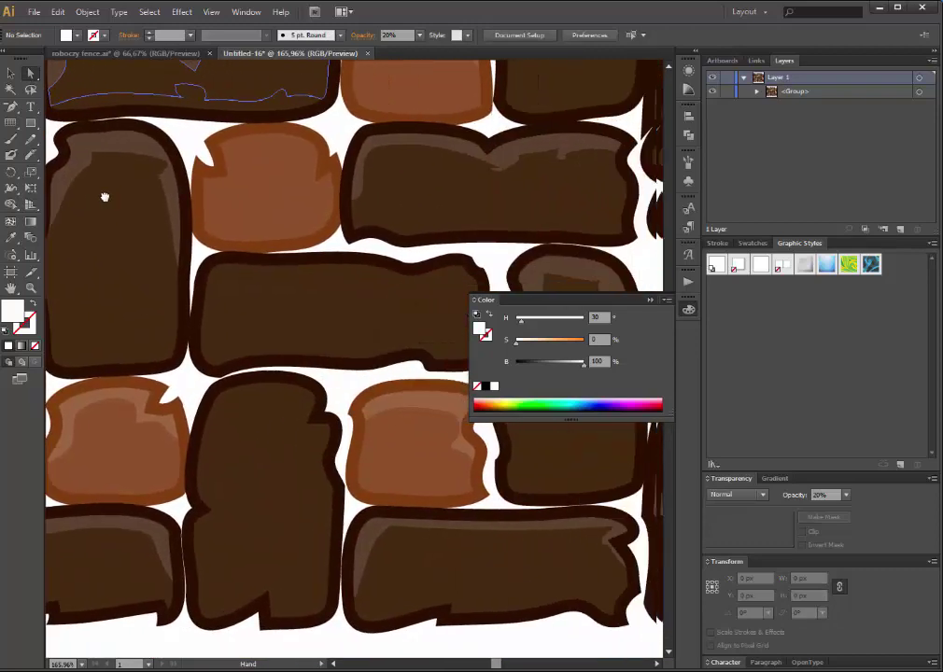
key(a)
click(238, 274)
drag(30, 154, 78, 155)
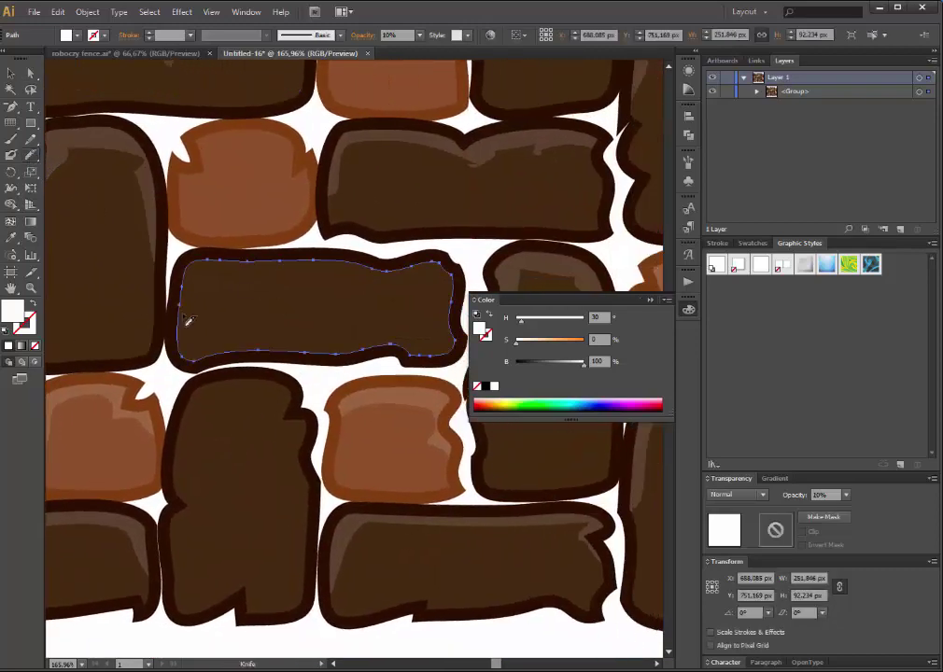
drag(216, 279, 277, 282)
drag(428, 279, 441, 265)
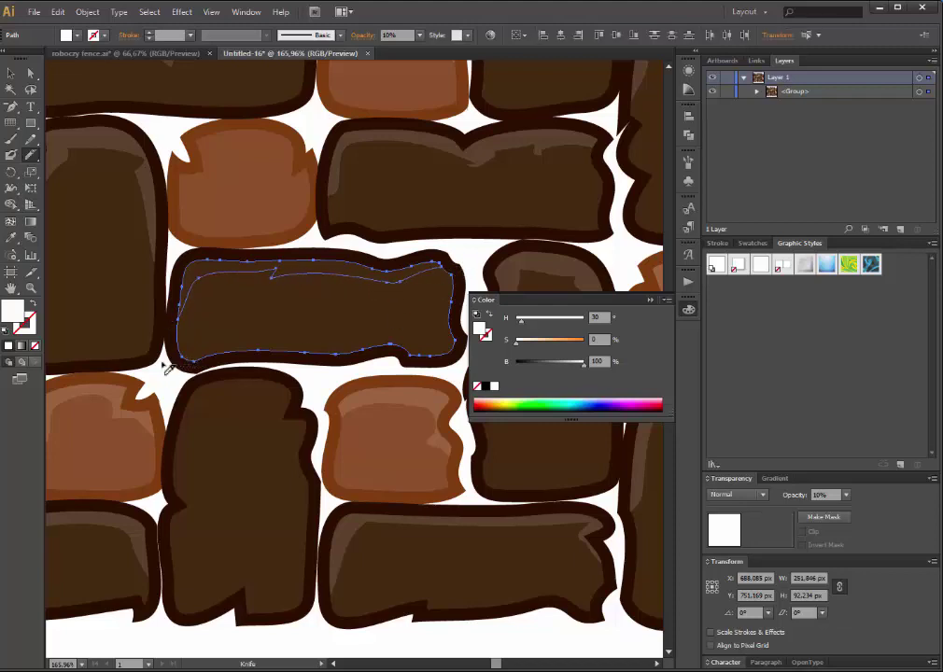
drag(165, 362, 332, 351)
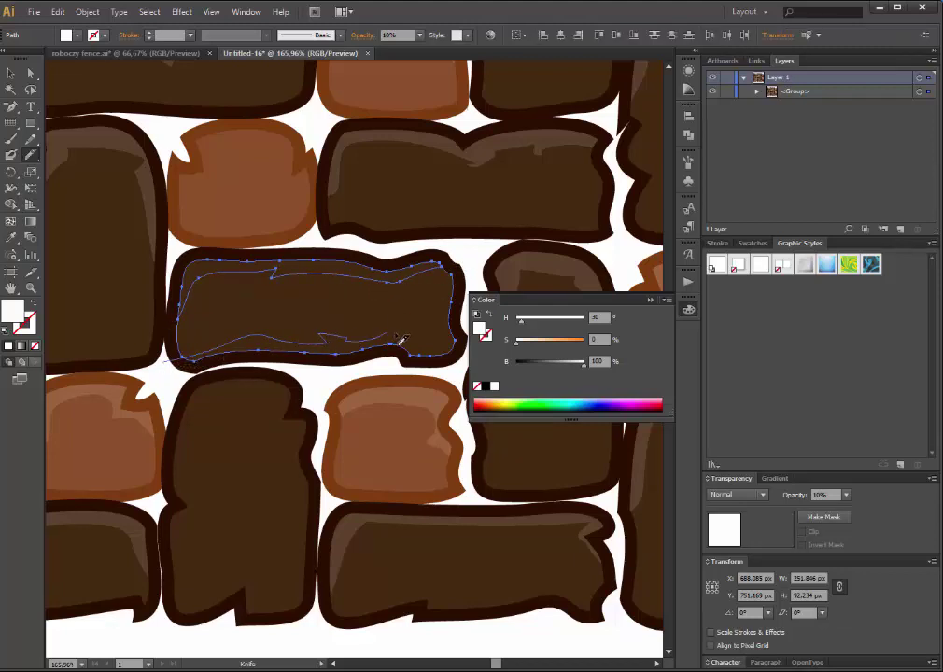
drag(403, 340, 472, 353)
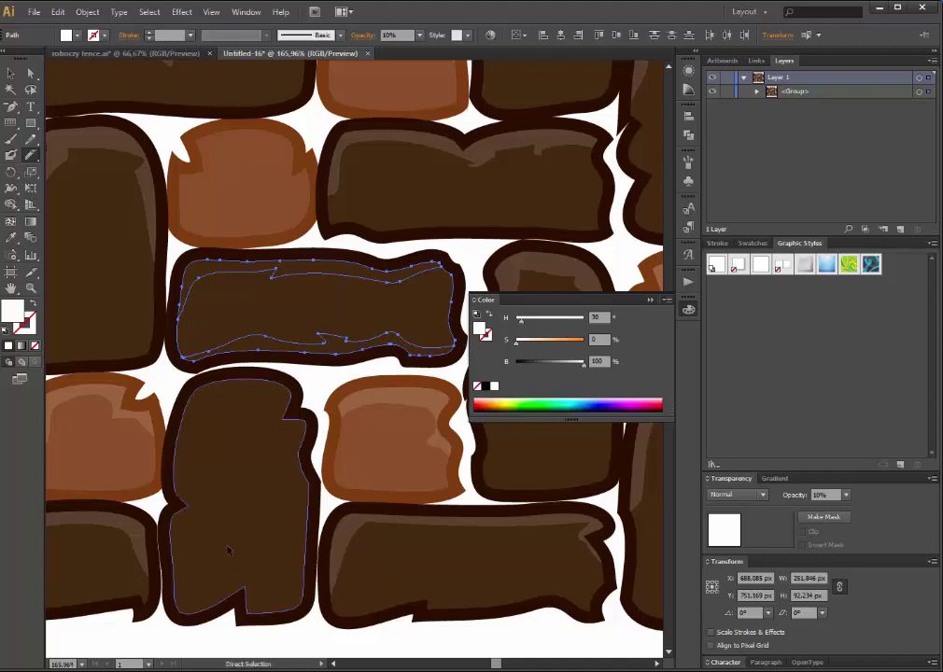
Slice the tall lower-left stone's upper-right and bottom-left edges, and the orange stone's right and bottom.
ctrl+click(178, 425)
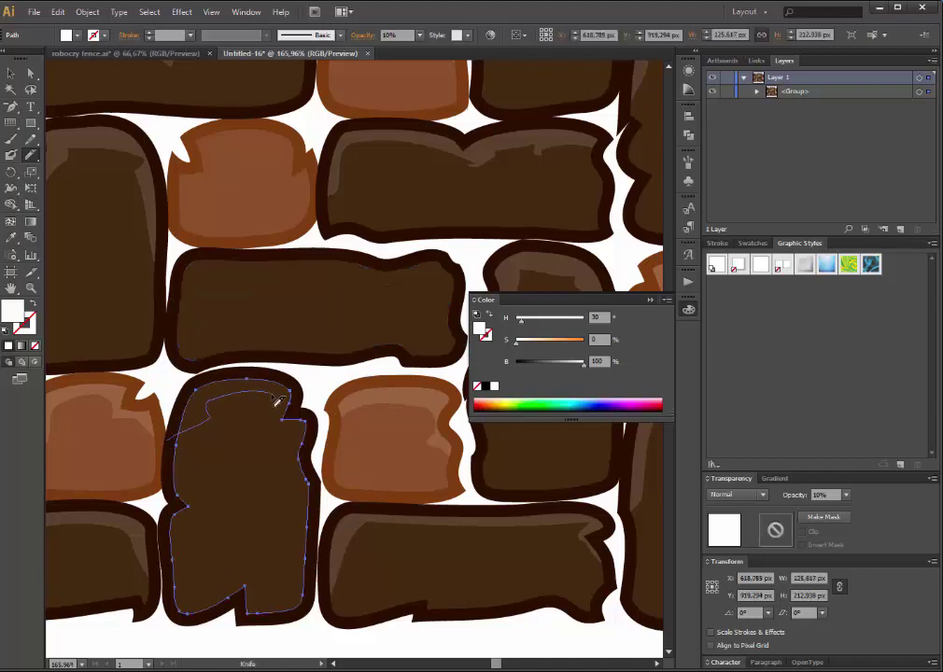
drag(304, 443, 315, 499)
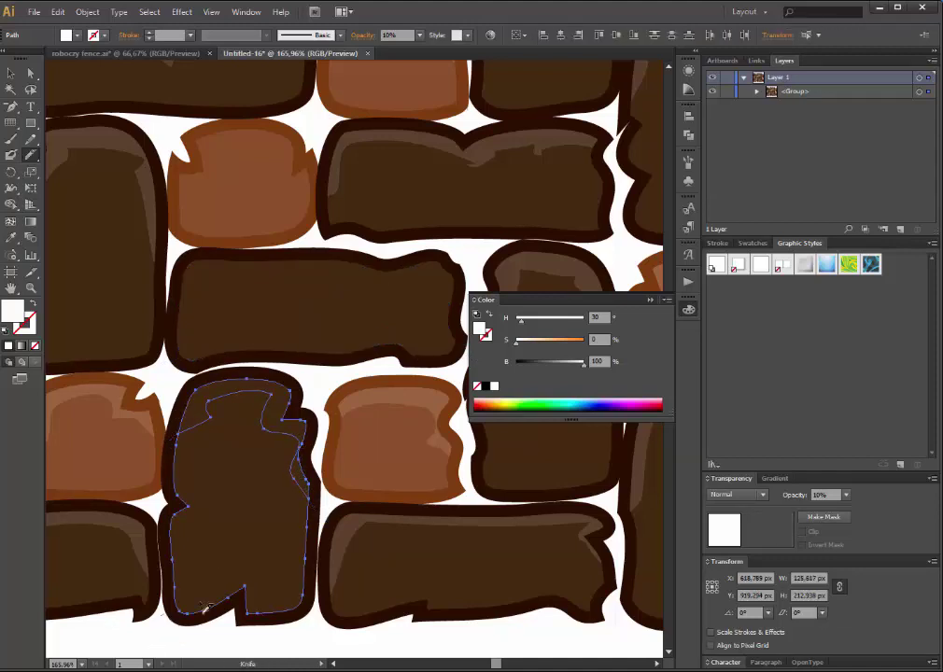
mouse_move(160, 616)
mouse_down()
mouse_move(262, 574)
mouse_move(343, 629)
mouse_up()
mouse_move(443, 559)
mouse_down()
mouse_move(179, 516)
mouse_move(208, 577)
mouse_move(164, 322)
mouse_move(396, 395)
mouse_move(400, 413)
mouse_up()
ctrl+click(280, 359)
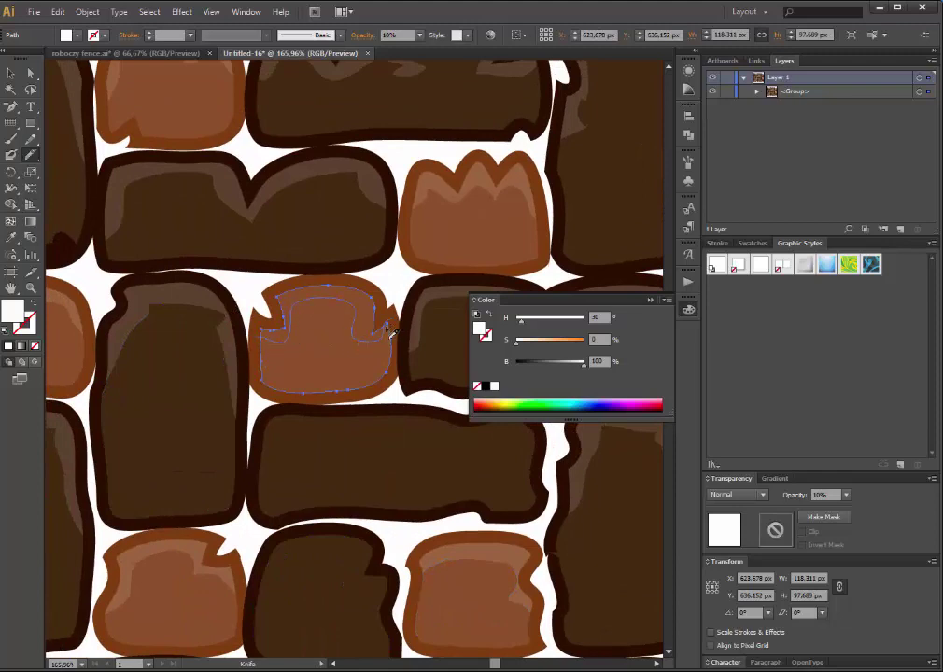
drag(392, 334, 252, 392)
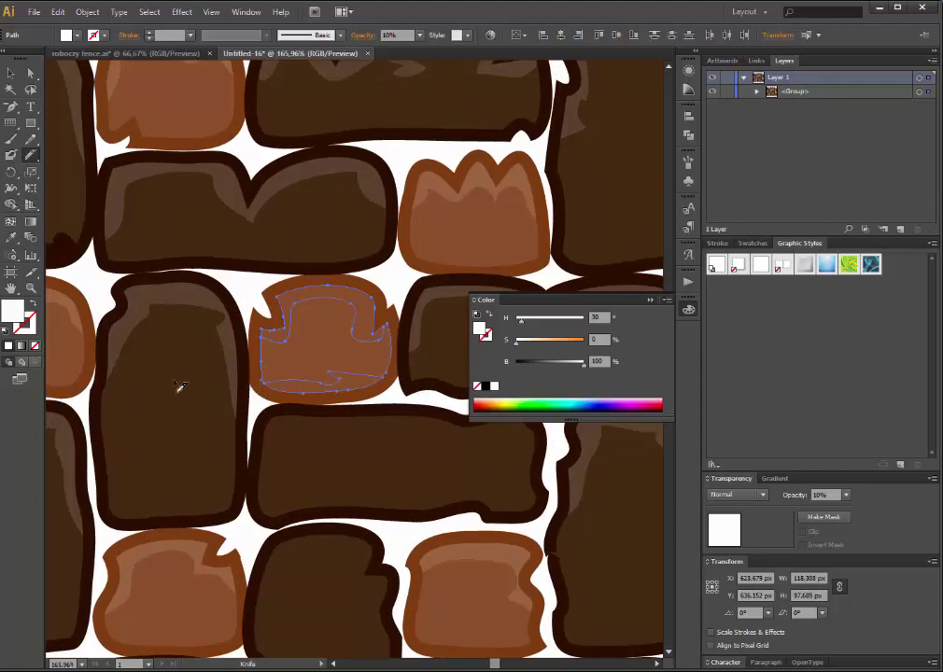
click(30, 73)
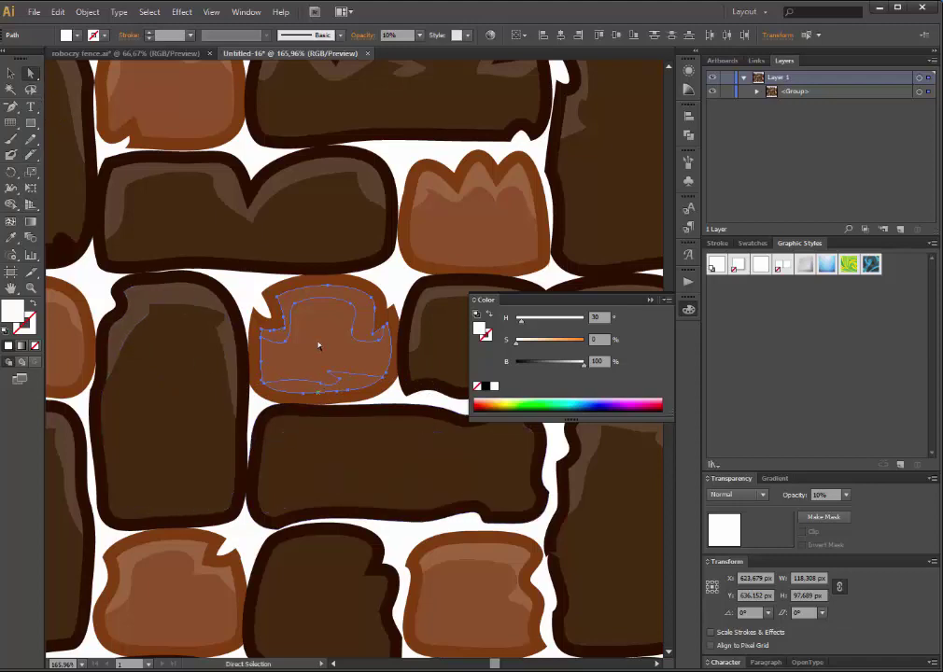
Eyedrop the 20% highlight onto the orange, dark and lower stones' upper pieces, then zoom out.
click(294, 306)
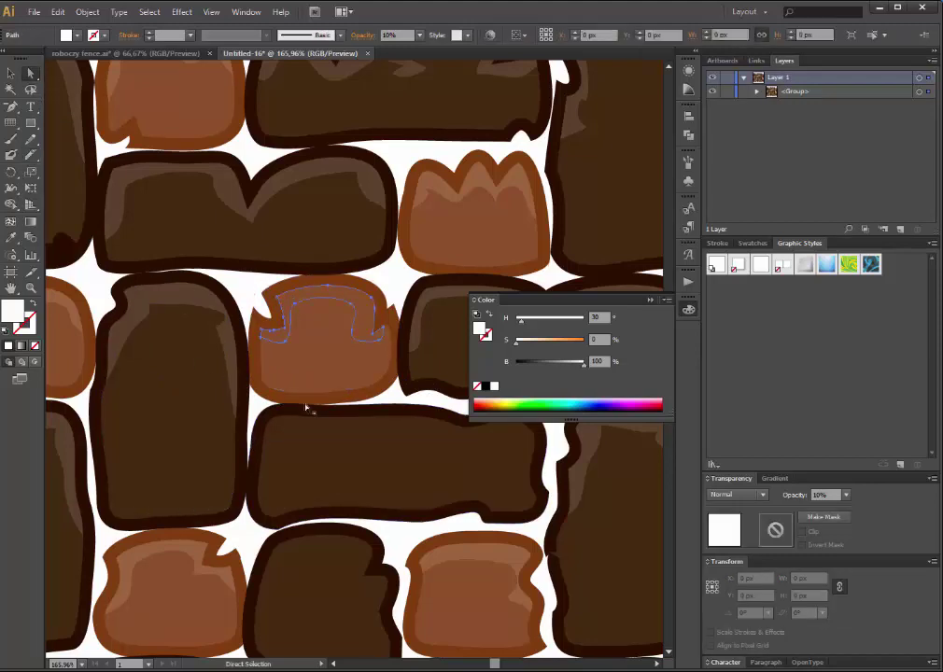
shift+click(291, 428)
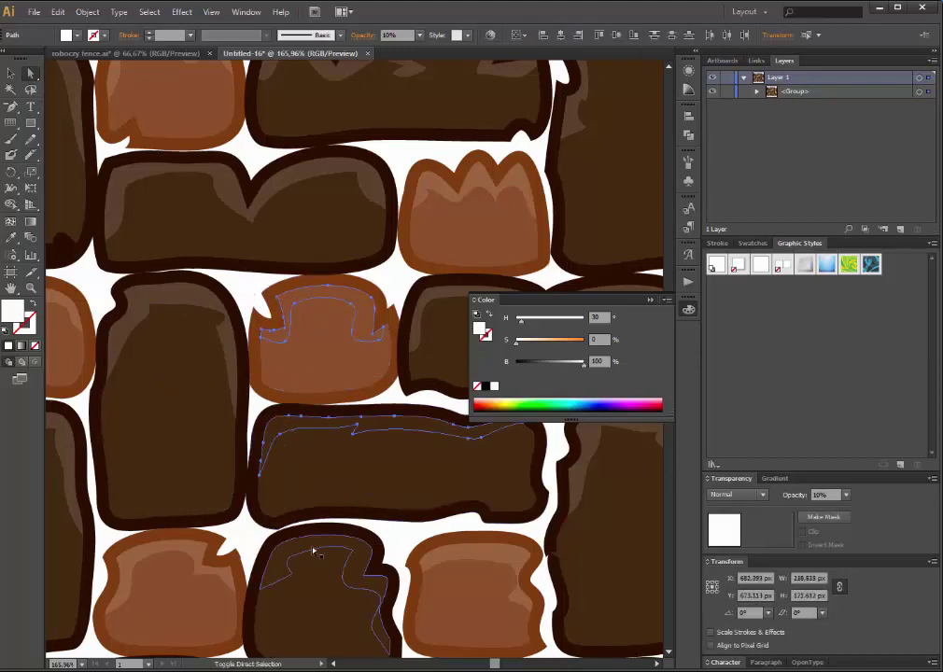
shift+click(316, 549)
click(10, 237)
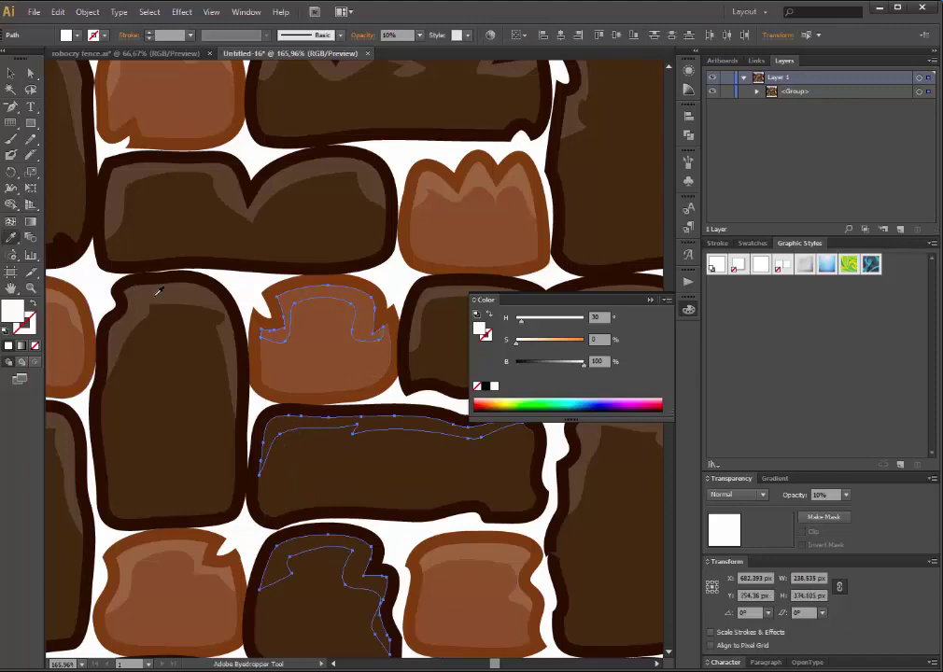
click(201, 422)
key(z)
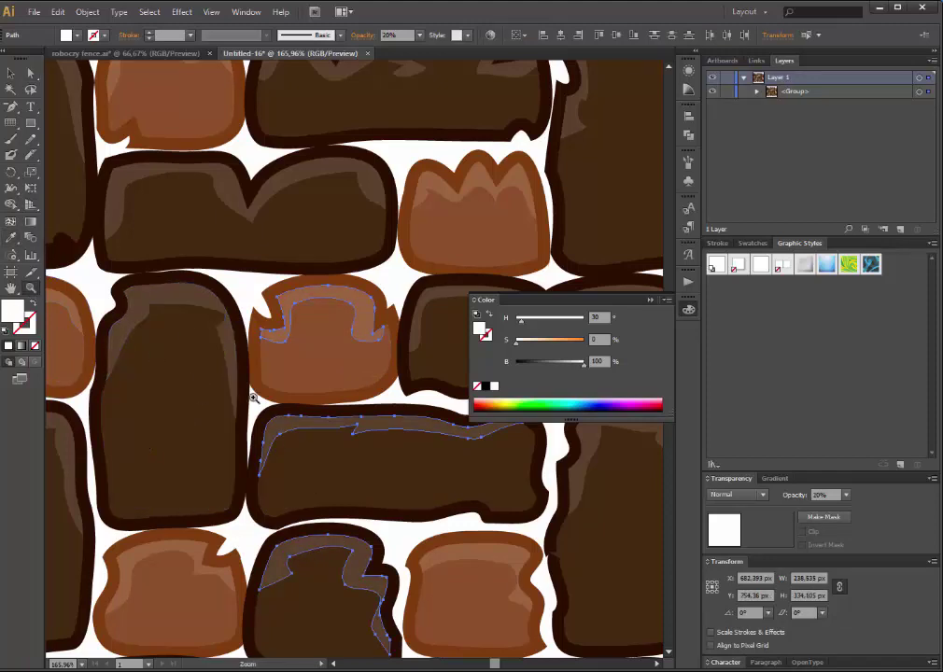
alt+click(264, 332)
Clear the selection and Shift-select bottom overlays on the top-left, long top, wide middle, tall and bottom-left stones.
click(13, 74)
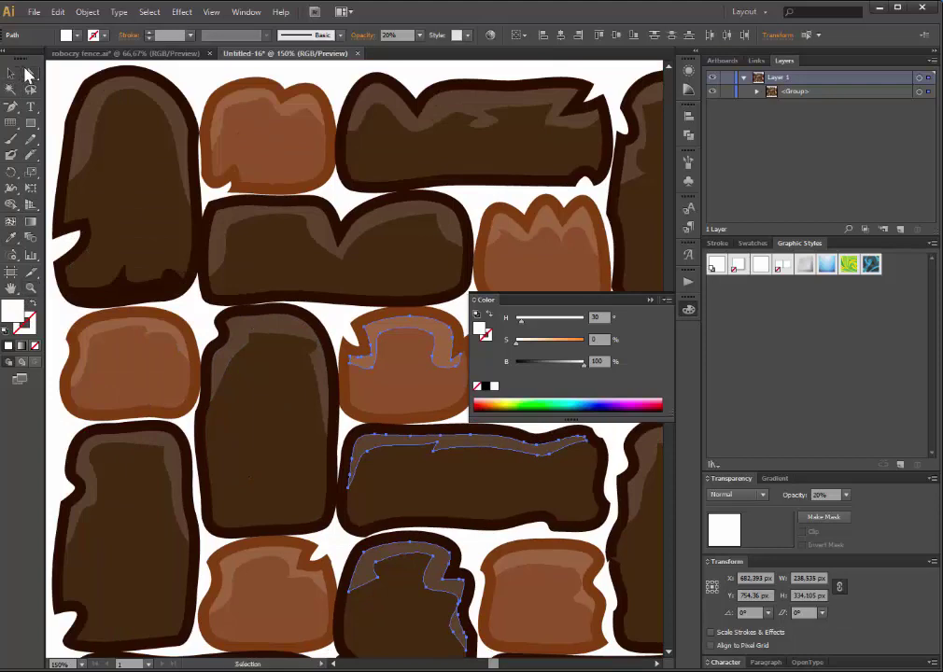
click(62, 87)
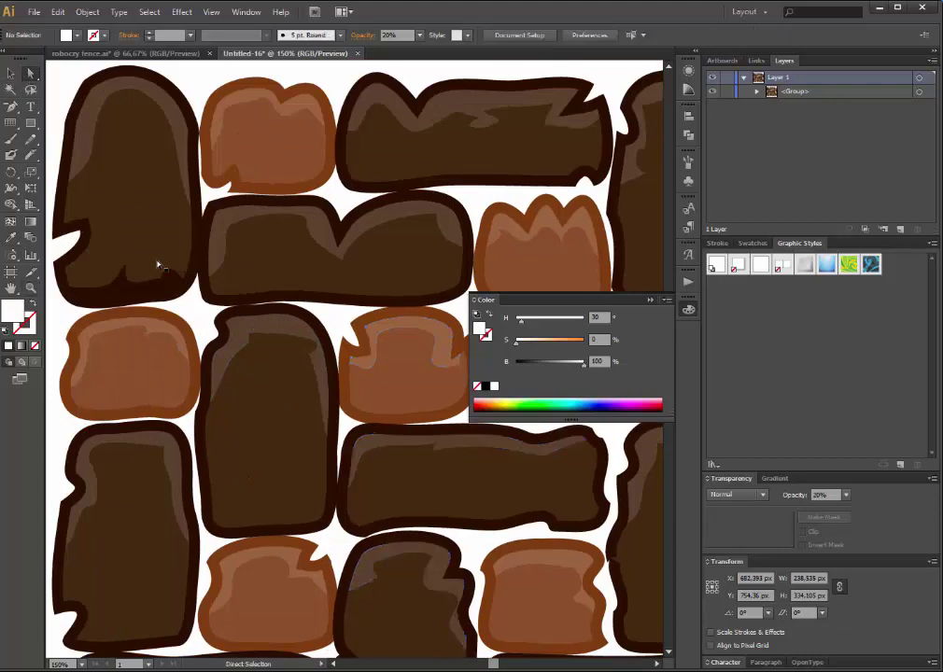
click(283, 180)
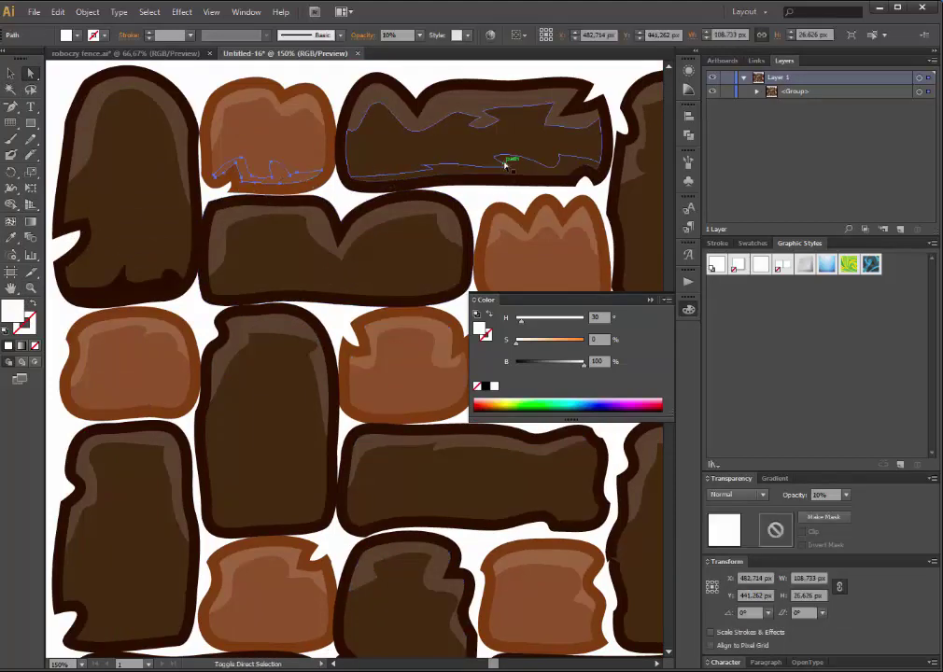
shift+click(459, 175)
shift+click(329, 277)
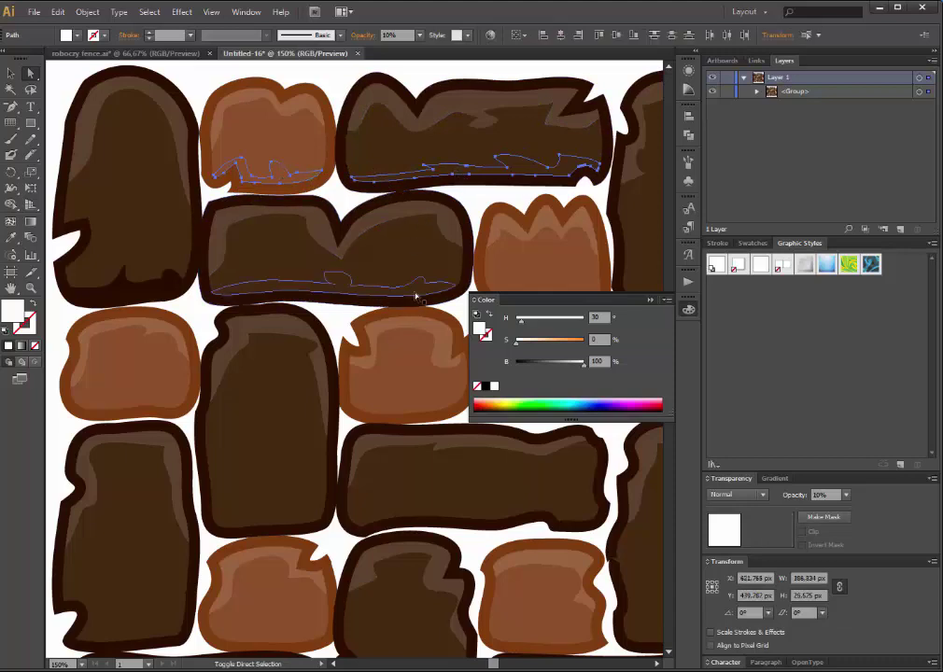
shift+click(283, 521)
shift+click(392, 515)
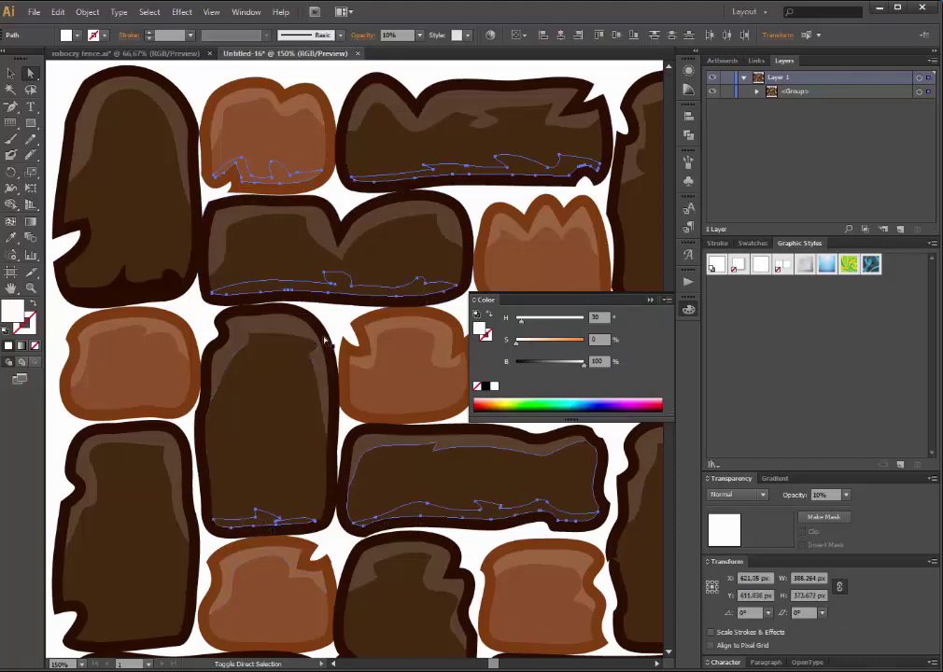
scroll(121, 392, down, 2)
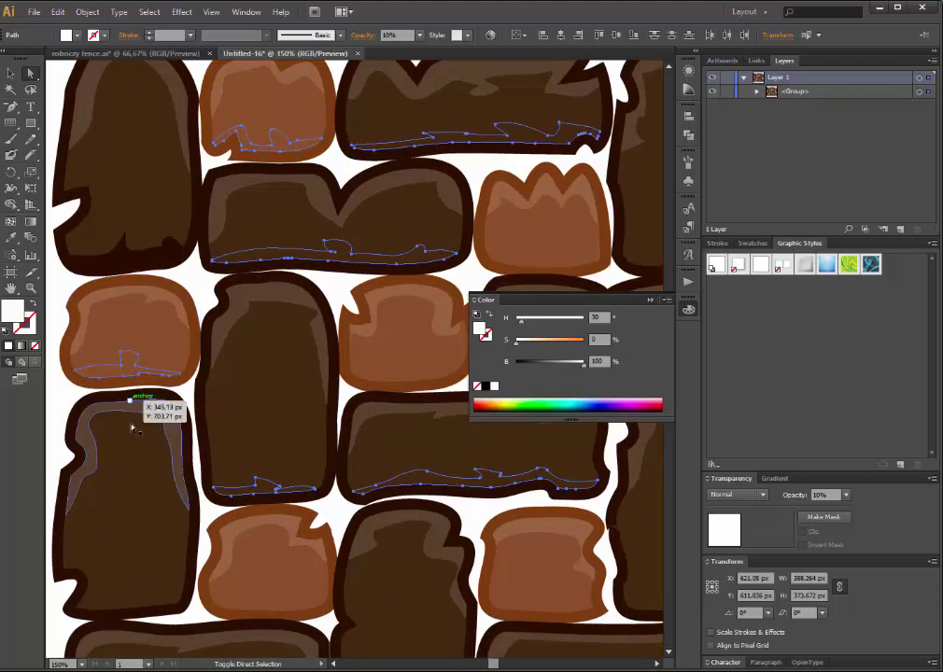
shift+click(130, 405)
scroll(121, 448, down, 3)
shift+click(139, 549)
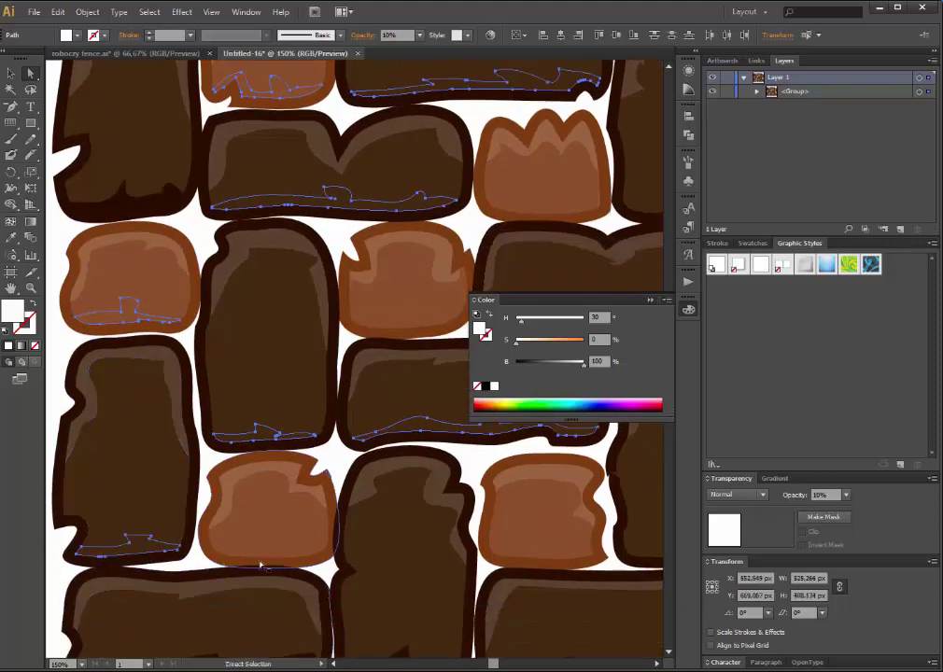
Scroll down and right, adding bottom overlays of the lower, tall, orange and bottom-right stones.
scroll(261, 555, down, 3)
scroll(261, 558, down, 1)
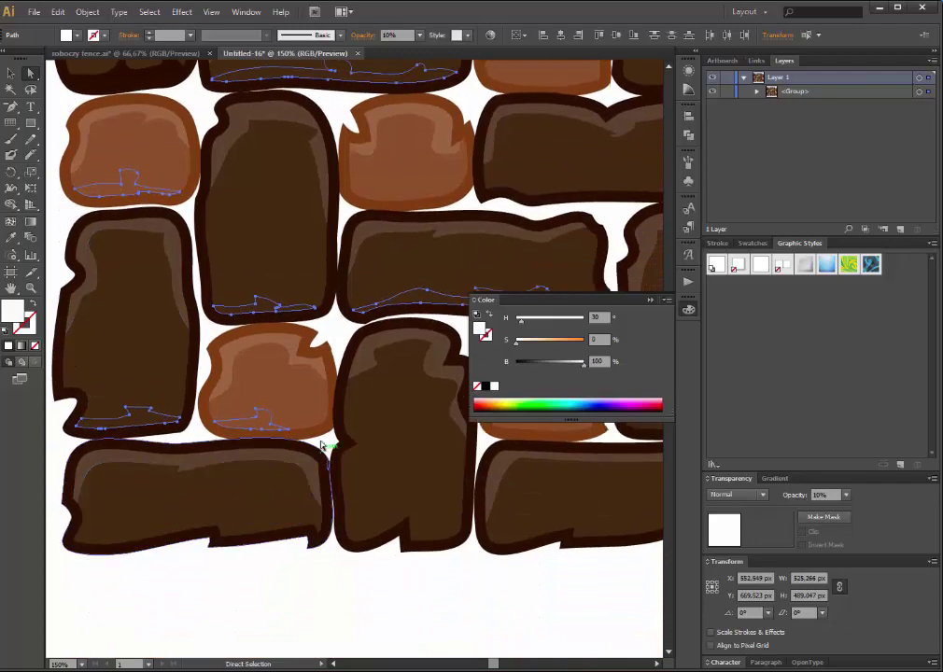
shift+click(106, 540)
shift+click(424, 538)
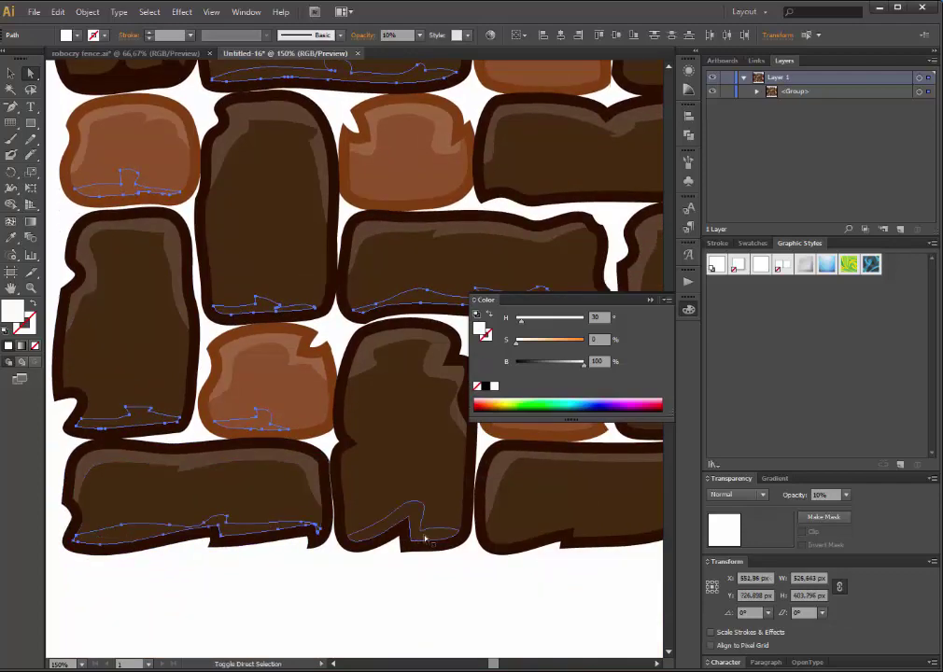
scroll(385, 545, right, 4)
scroll(288, 484, right, 5)
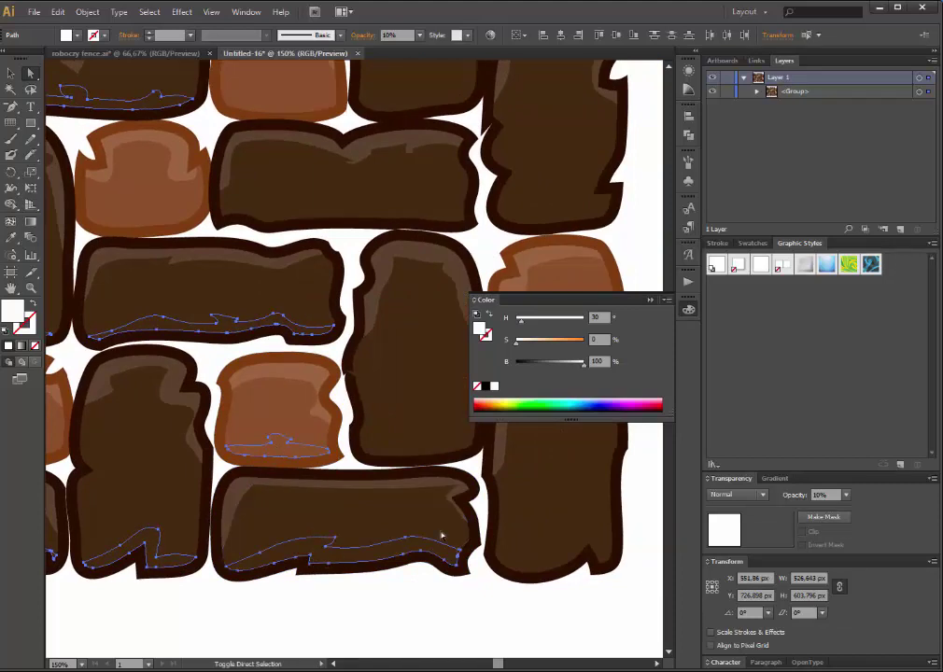
scroll(322, 506, right, 3)
scroll(223, 450, right, 2)
shift+click(245, 467)
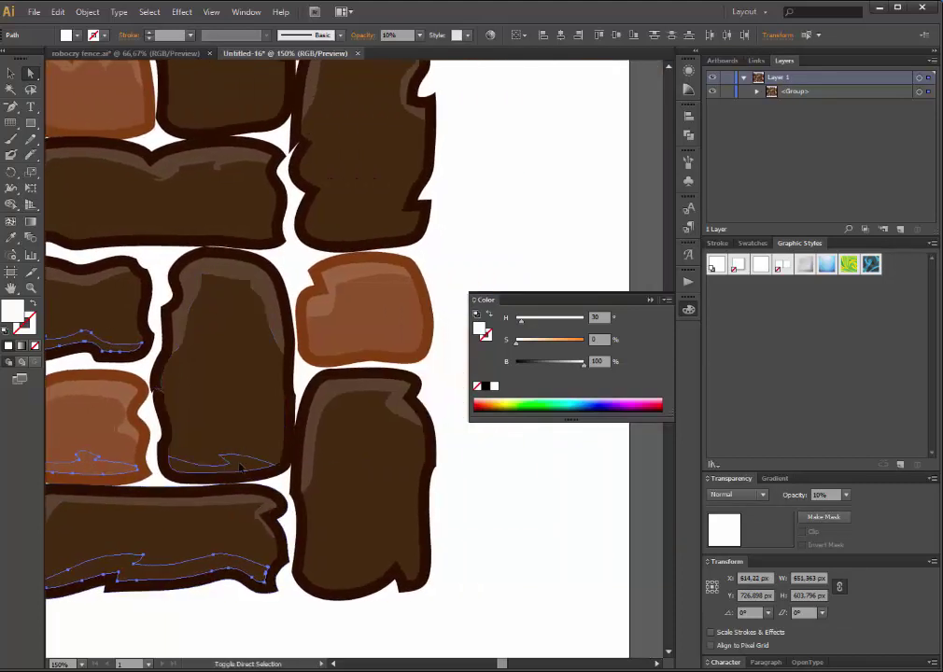
shift+click(359, 352)
shift+click(350, 594)
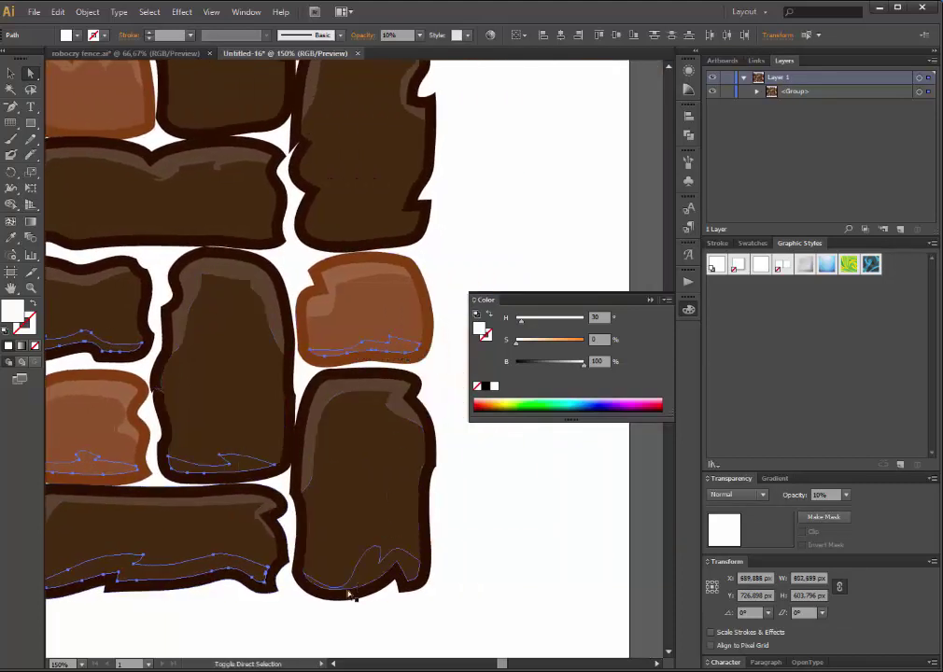
Add the top-right, wide left, middle and orange stones' lower overlays to the selection.
shift+click(388, 224)
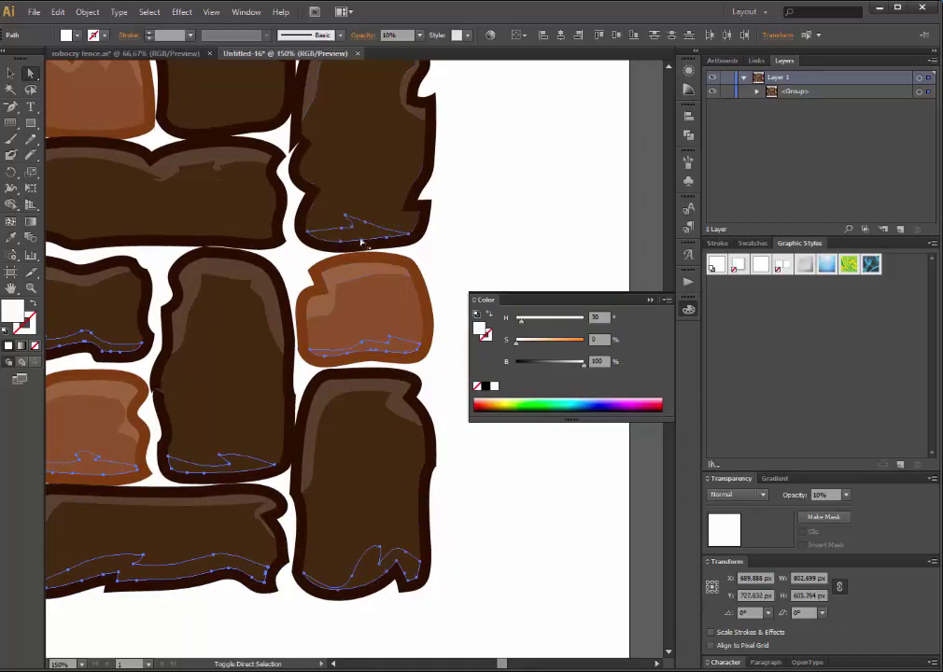
shift+click(247, 229)
scroll(383, 448, up, 5)
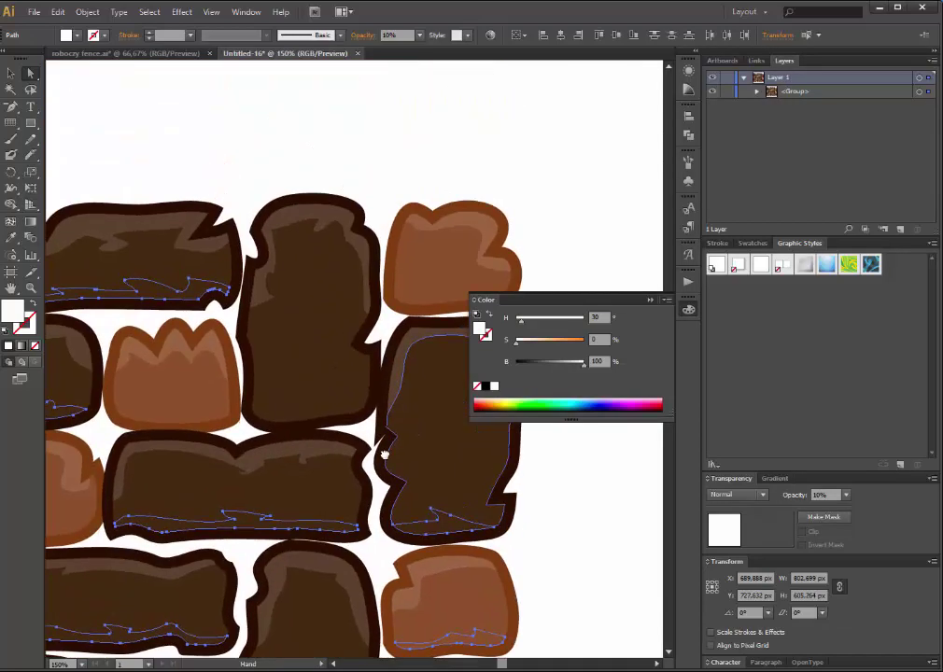
shift+click(303, 439)
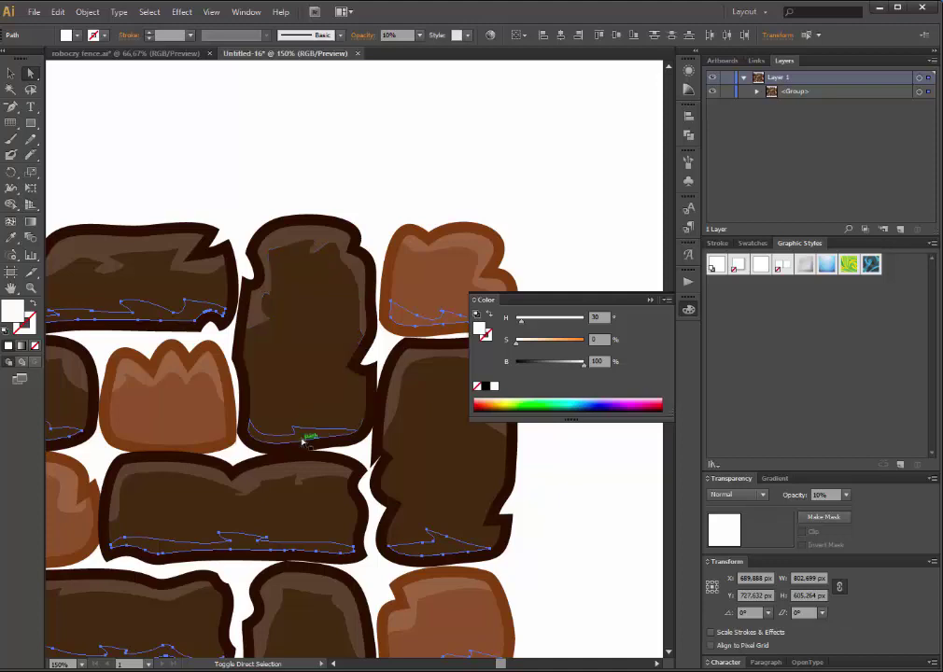
shift+click(213, 443)
scroll(351, 449, down, 5)
scroll(351, 450, down, 5)
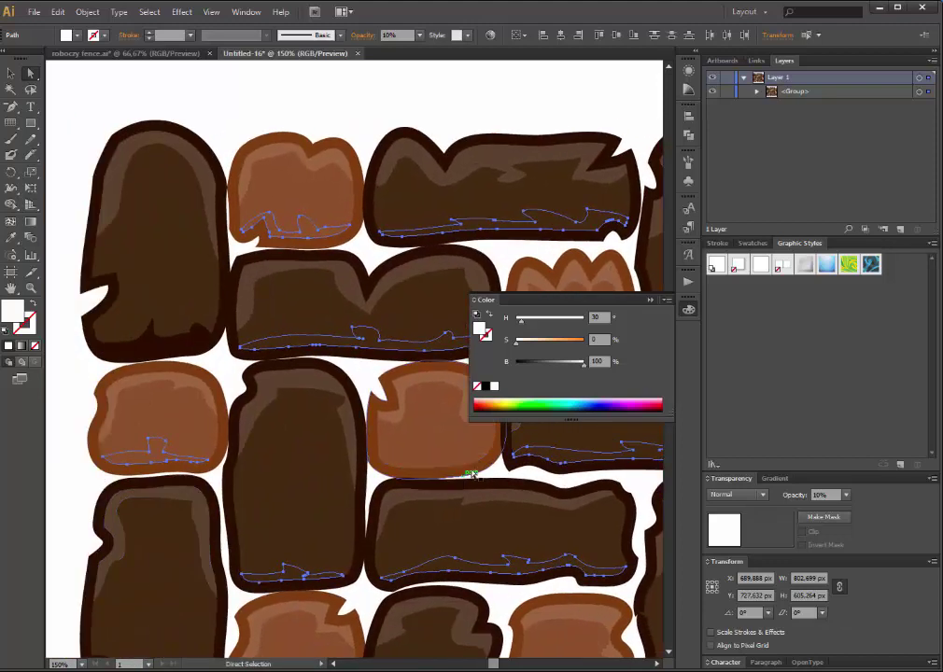
shift+click(473, 474)
Eyedrop the black 5% shadow onto the bottom overlays, zoom out to 66.67%, deselect and pan.
key(i)
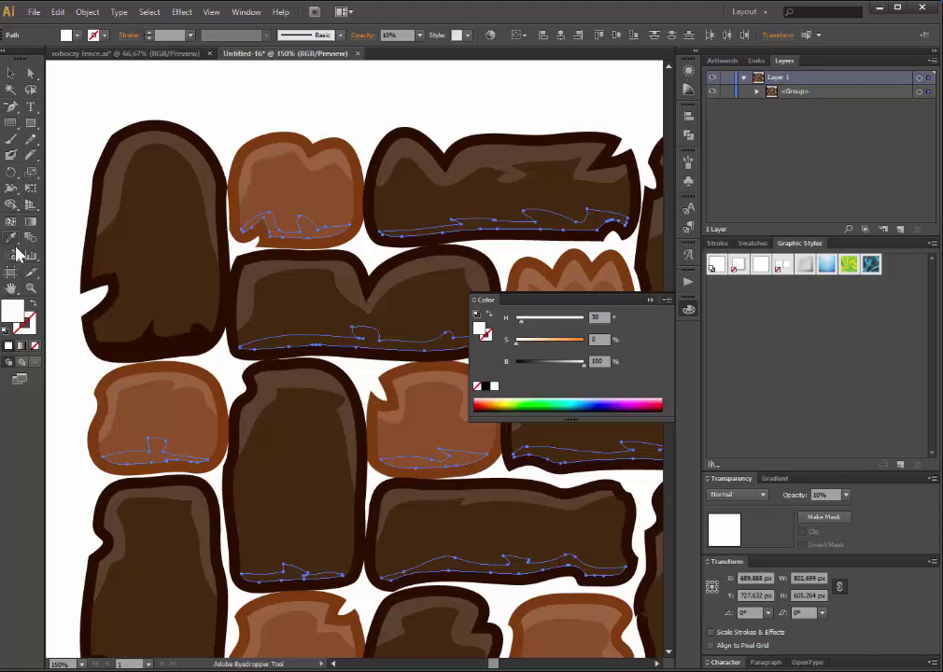
click(112, 270)
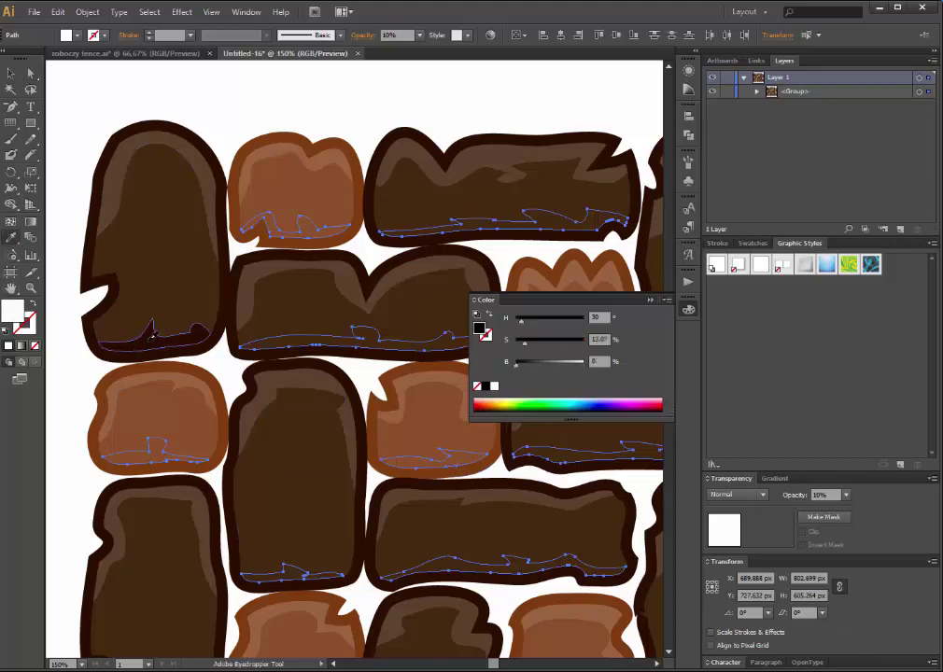
click(30, 291)
alt+click(341, 438)
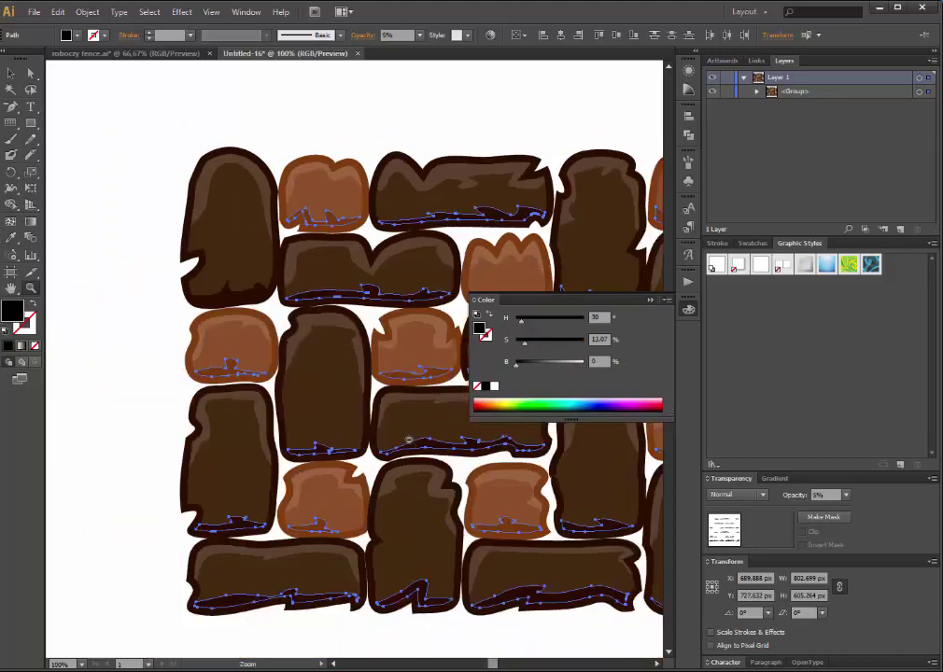
alt+click(351, 409)
key(ctrl+shift+a)
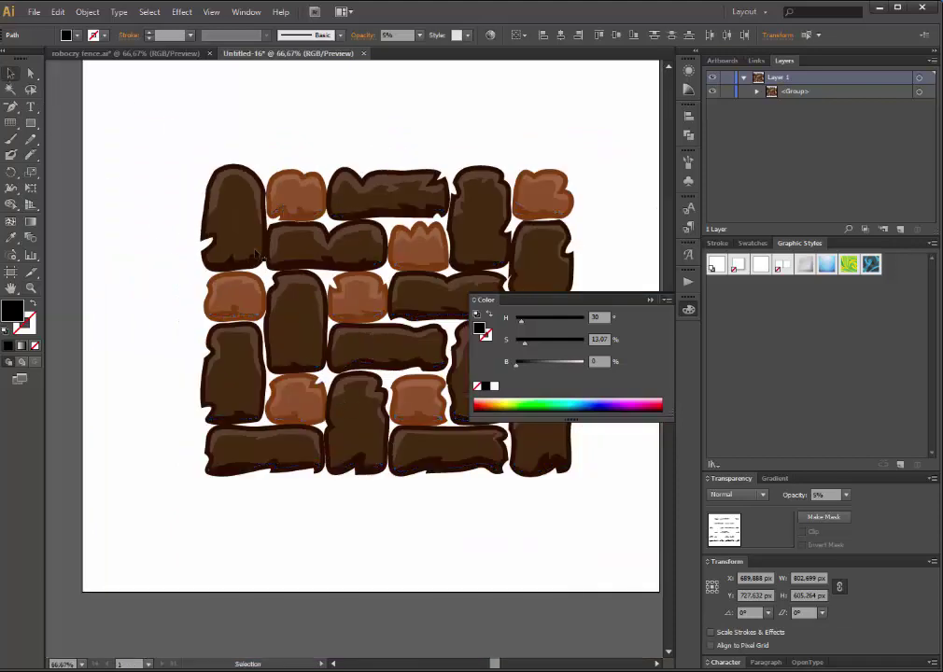
mouse_move(381, 216)
mouse_down()
mouse_move(226, 221)
mouse_move(279, 251)
mouse_up()
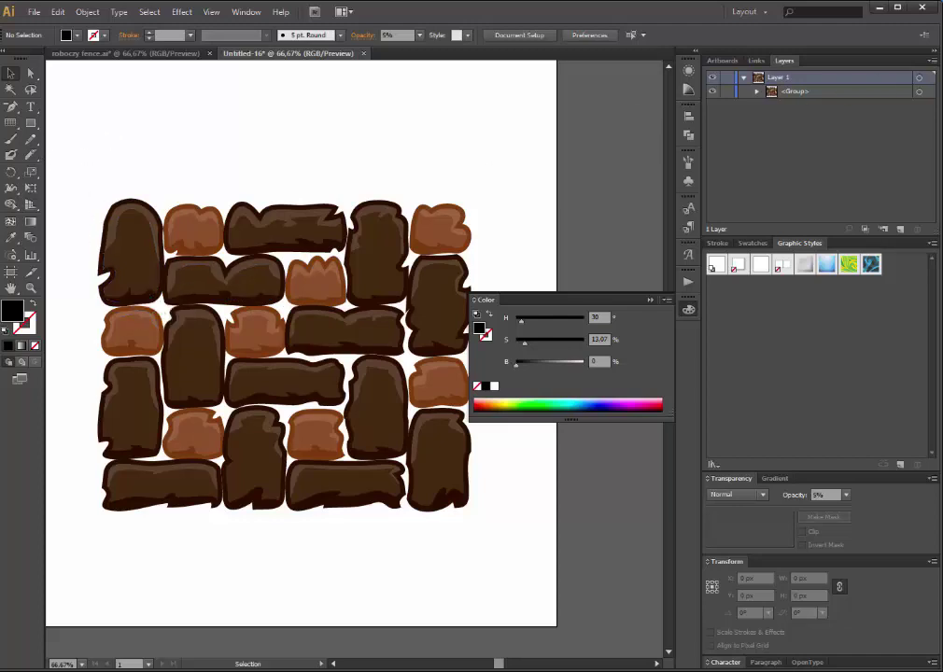
Draw a flat 84 × 22 px ellipse in the blank area above the stone wall.
key(z)
click(31, 123)
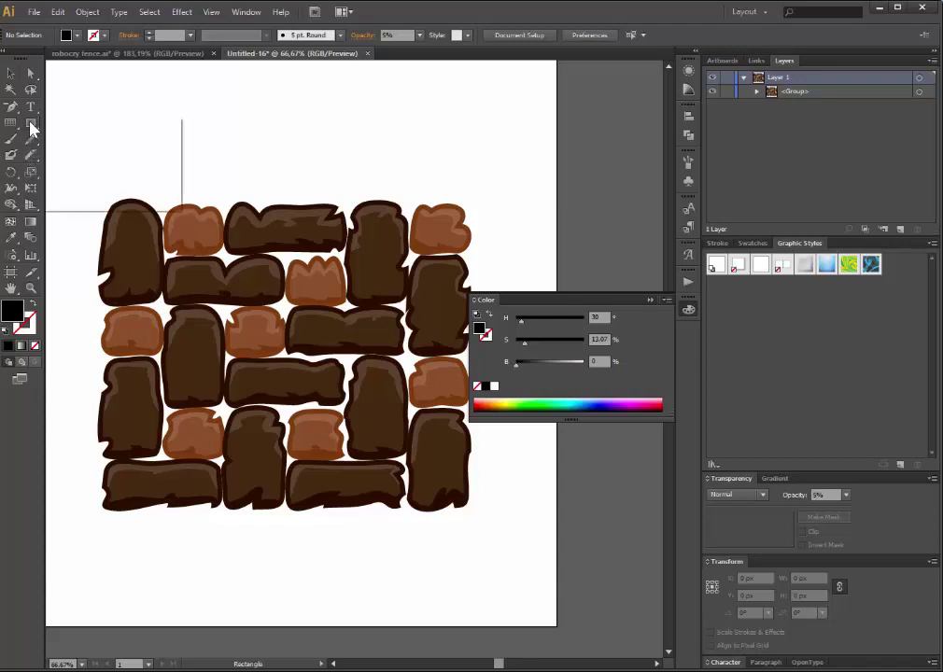
click(86, 155)
drag(138, 154, 175, 165)
Zoom in closely on the ellipse and select its anchor points with Direct Selection.
click(31, 288)
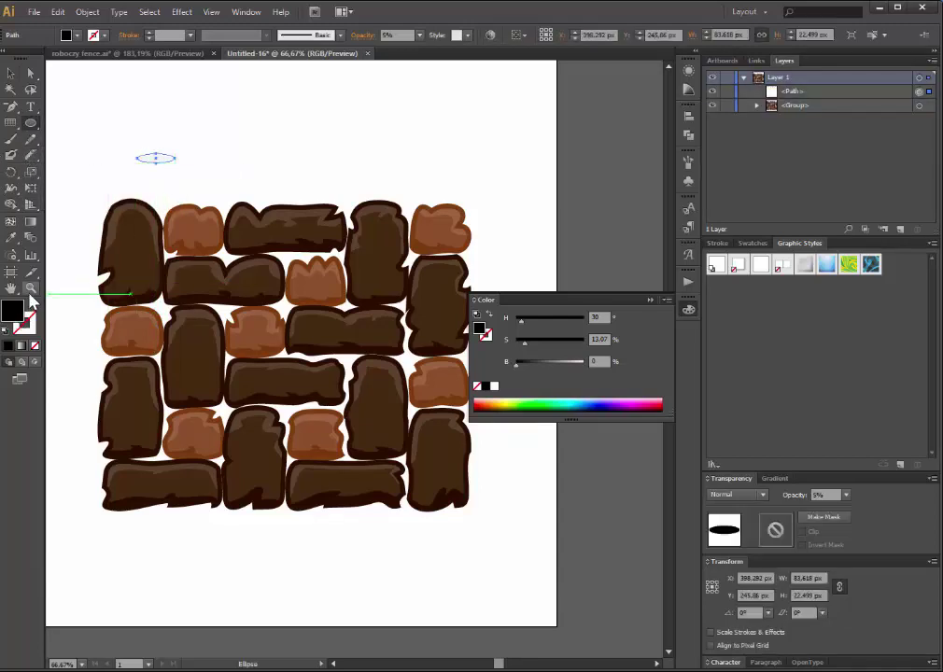
drag(98, 135, 213, 247)
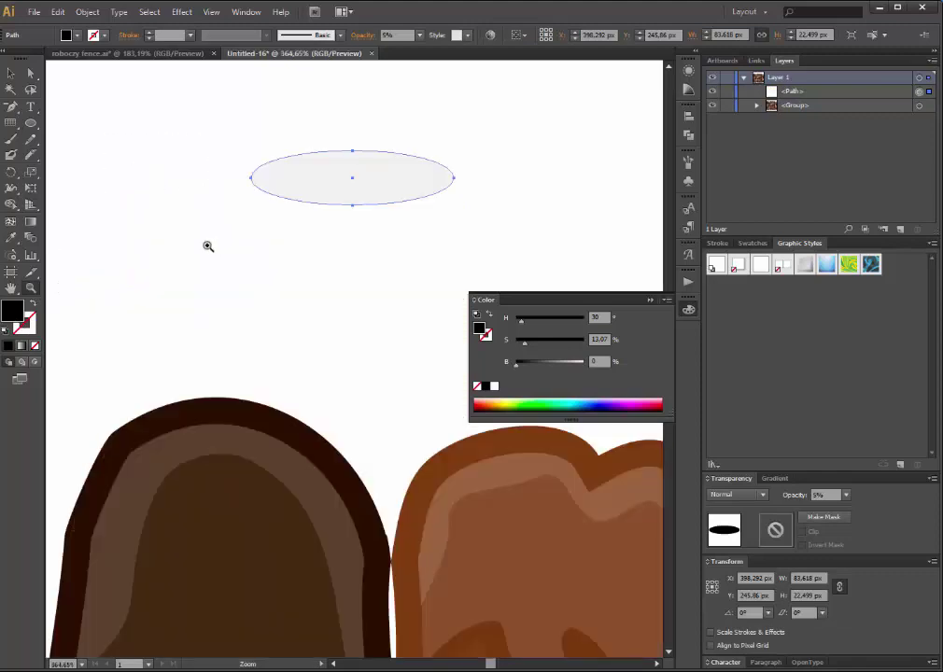
click(31, 73)
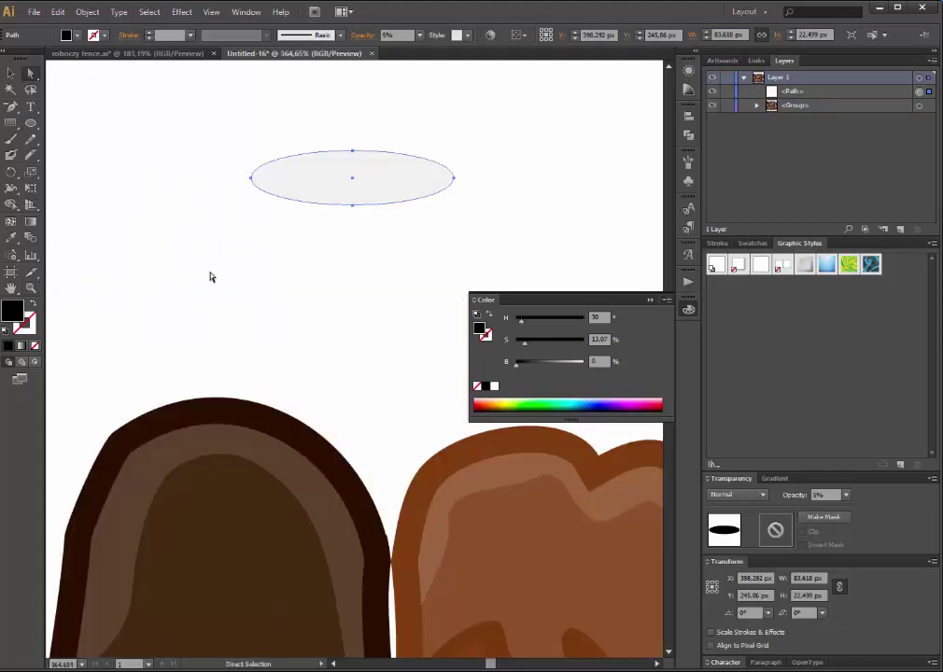
click(307, 278)
click(377, 195)
drag(230, 119, 524, 252)
click(234, 164)
Convert the ellipse's left and right anchors to corners, making a pointed lens.
drag(238, 147, 270, 206)
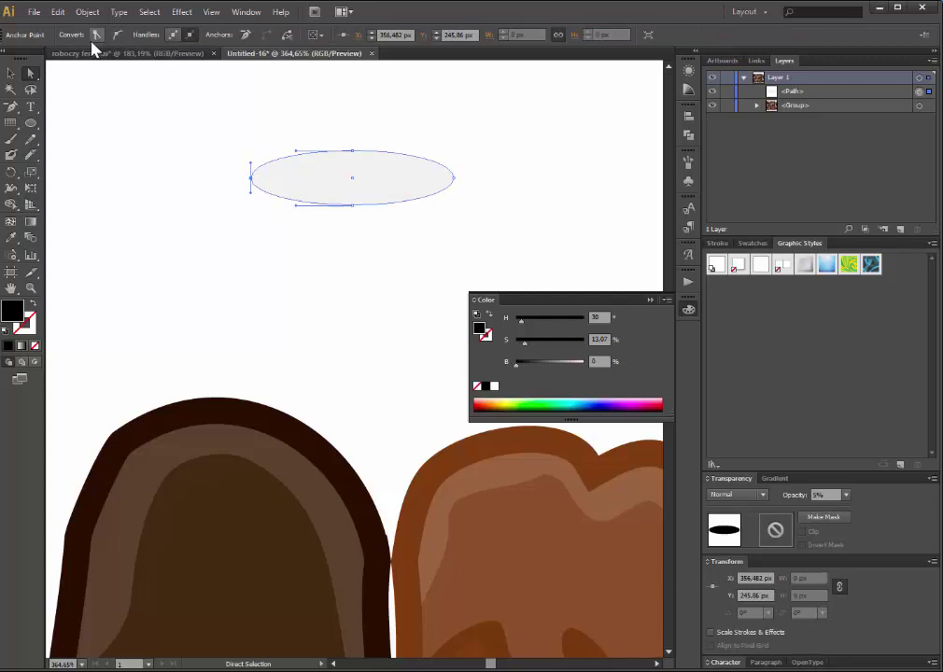
click(96, 37)
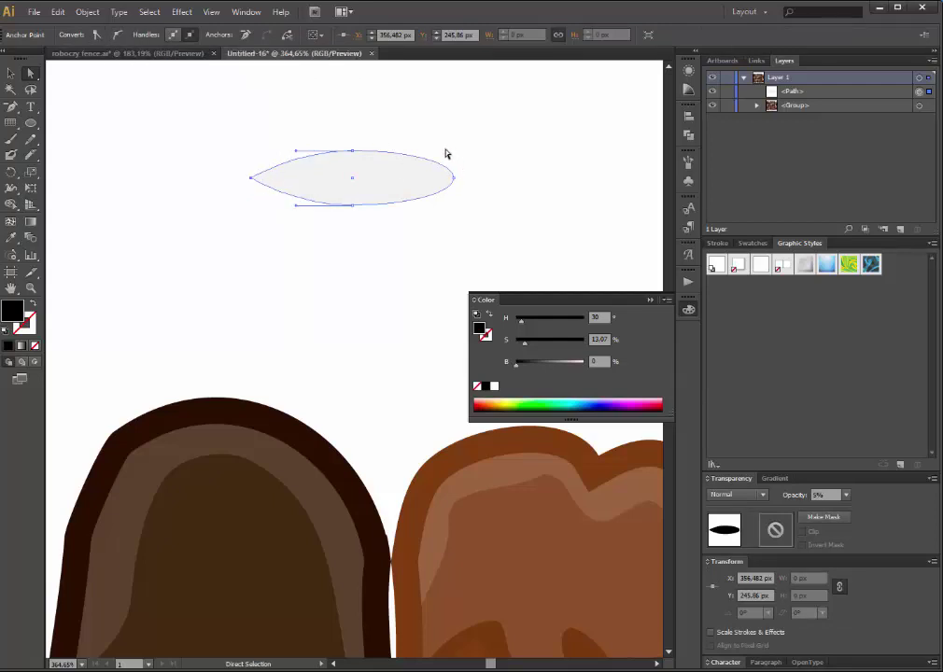
drag(445, 154, 459, 224)
click(99, 36)
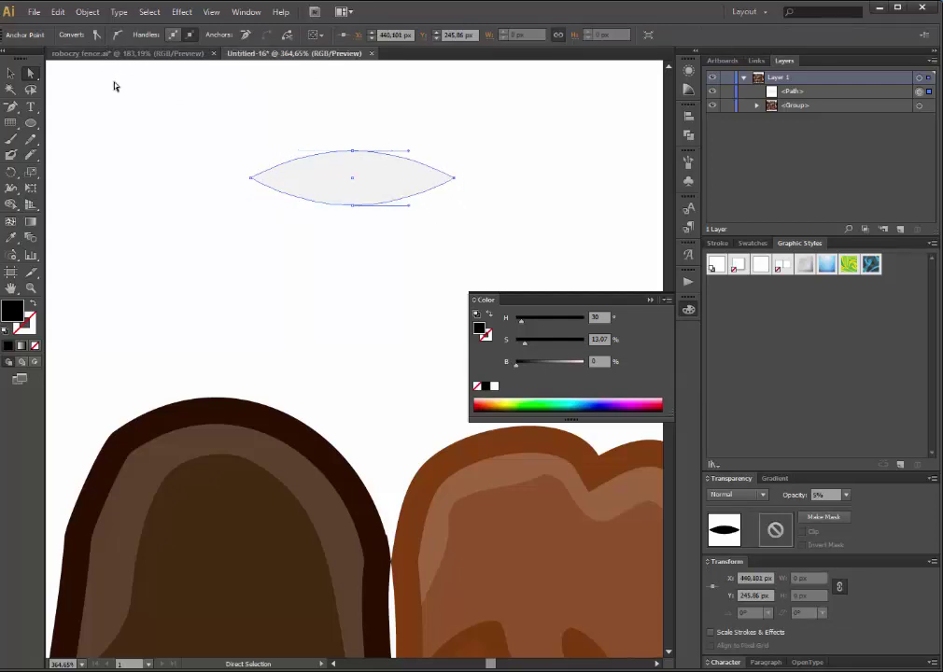
click(213, 197)
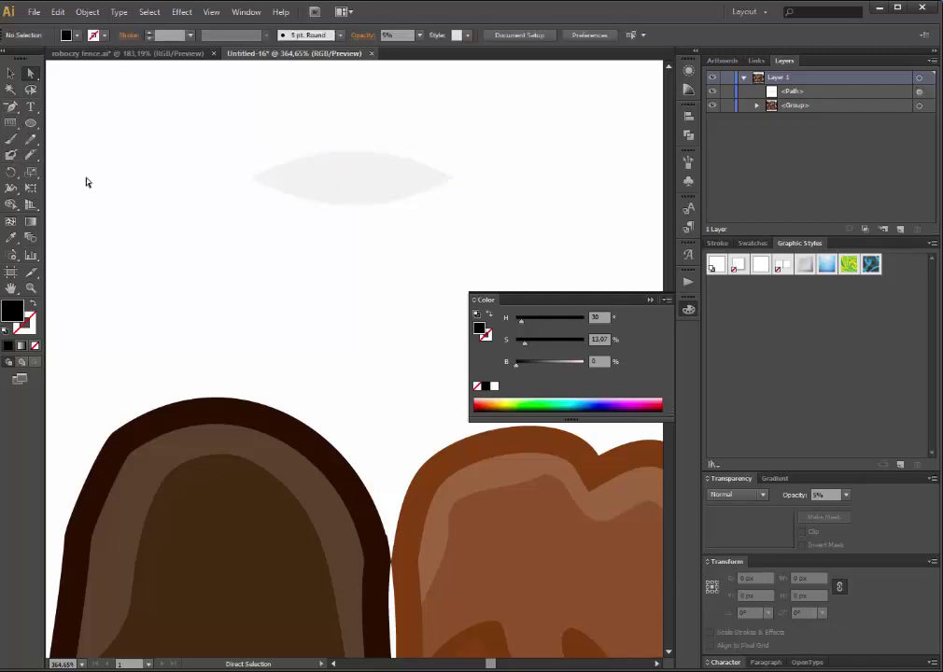
Pick the Line Segment tool from its flyout, dismissing its options without adding a line.
drag(11, 123, 73, 134)
click(72, 128)
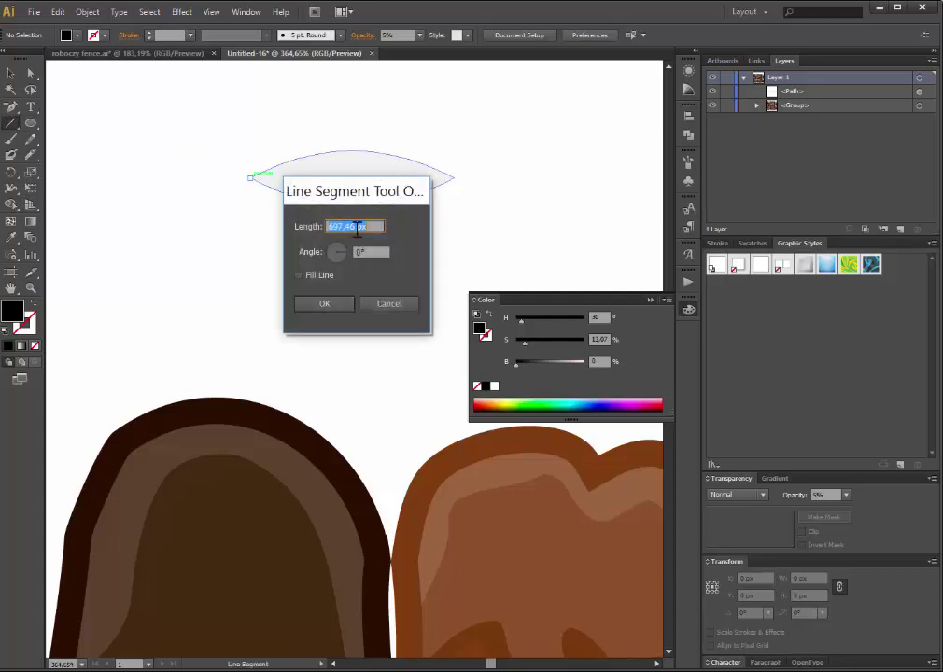
click(399, 306)
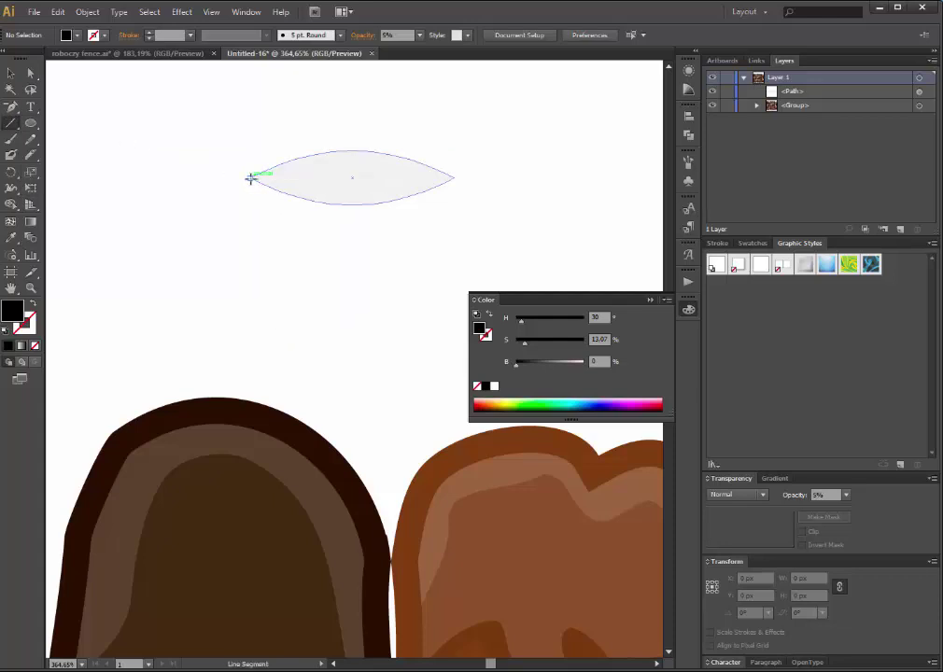
Draw a horizontal line joining the lens's two pointed ends.
drag(252, 178, 456, 177)
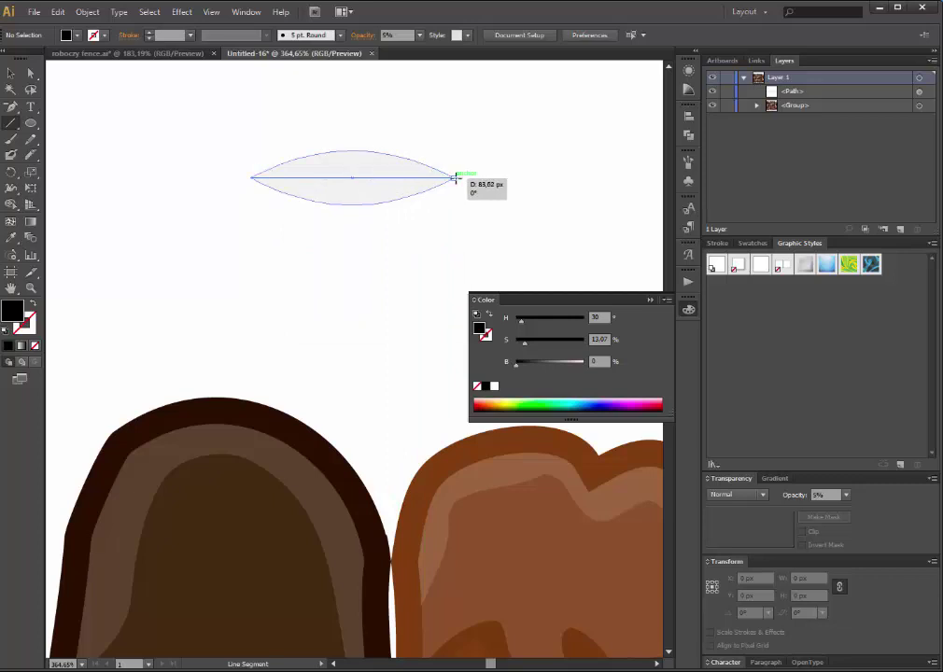
drag(456, 177, 455, 178)
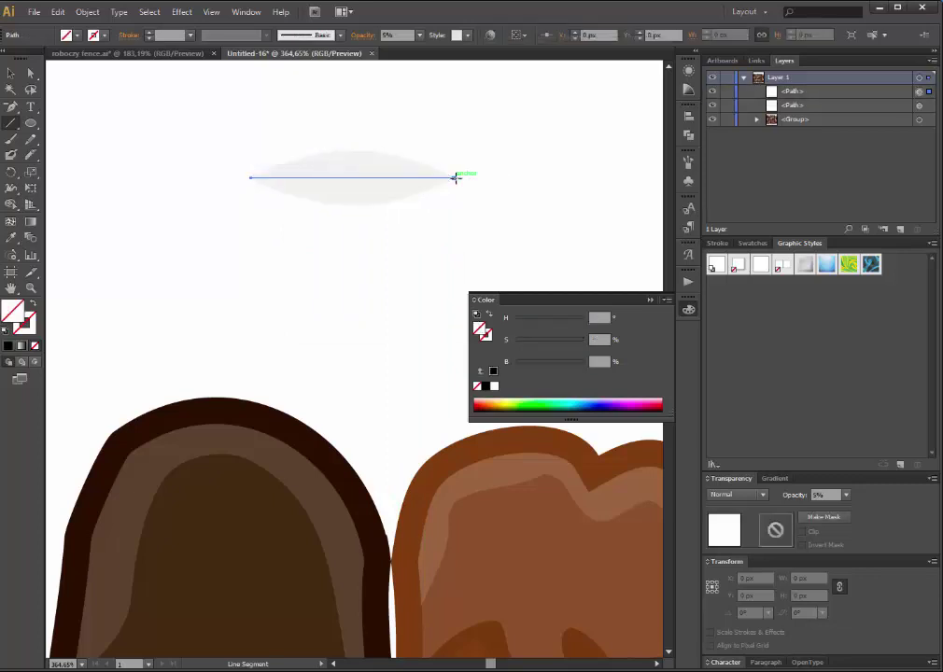
click(31, 73)
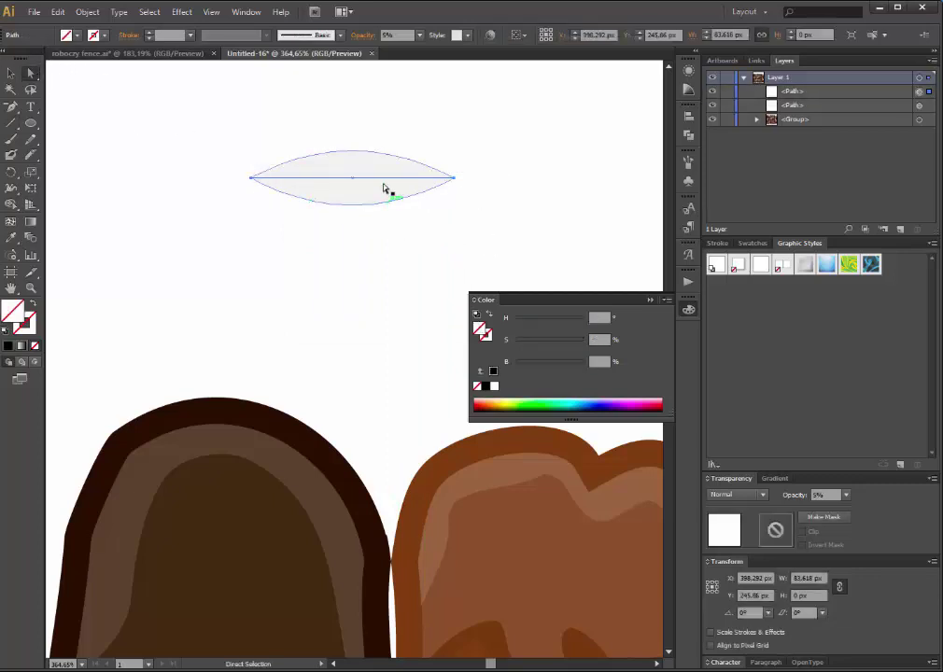
click(455, 179)
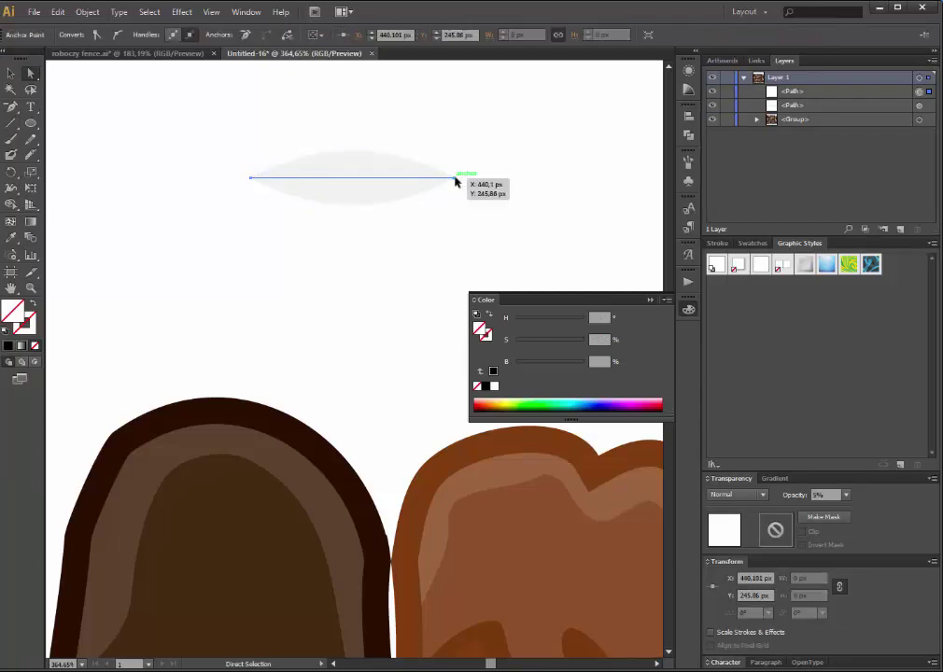
click(448, 220)
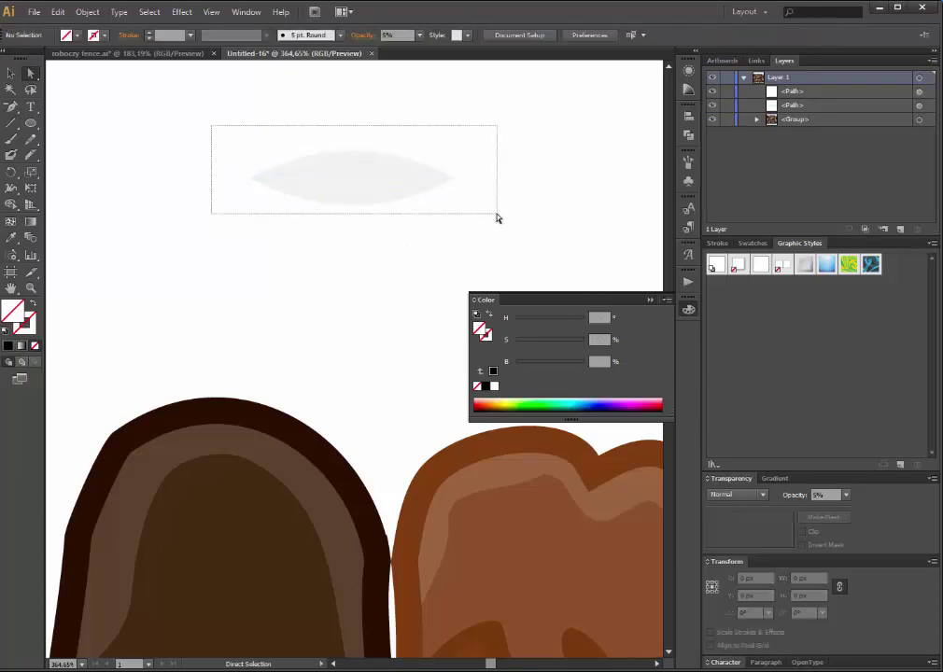
Select lens and line, then split off the lower half with Shape Builder.
drag(210, 122, 498, 216)
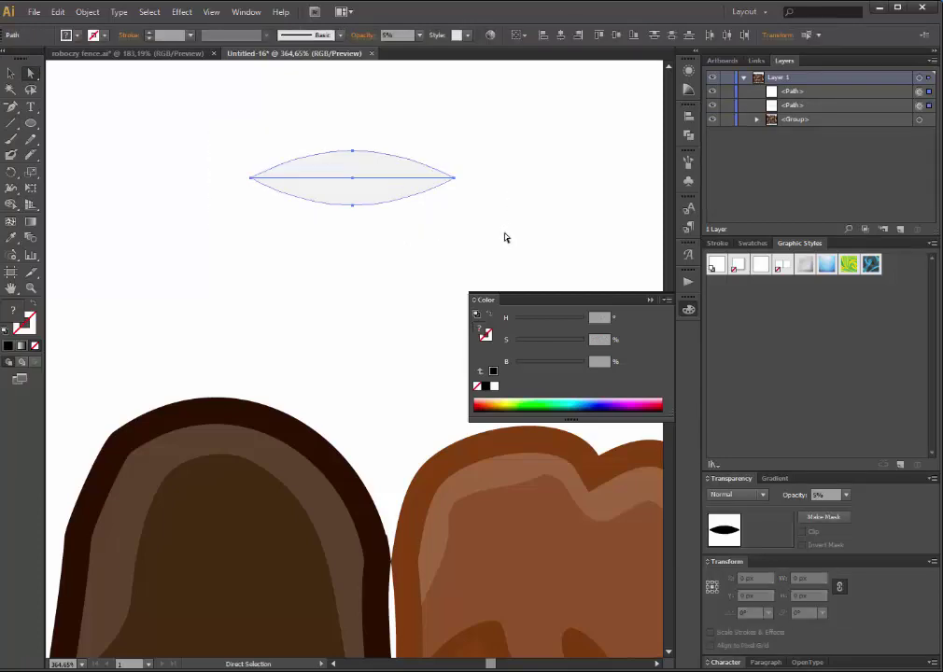
click(12, 206)
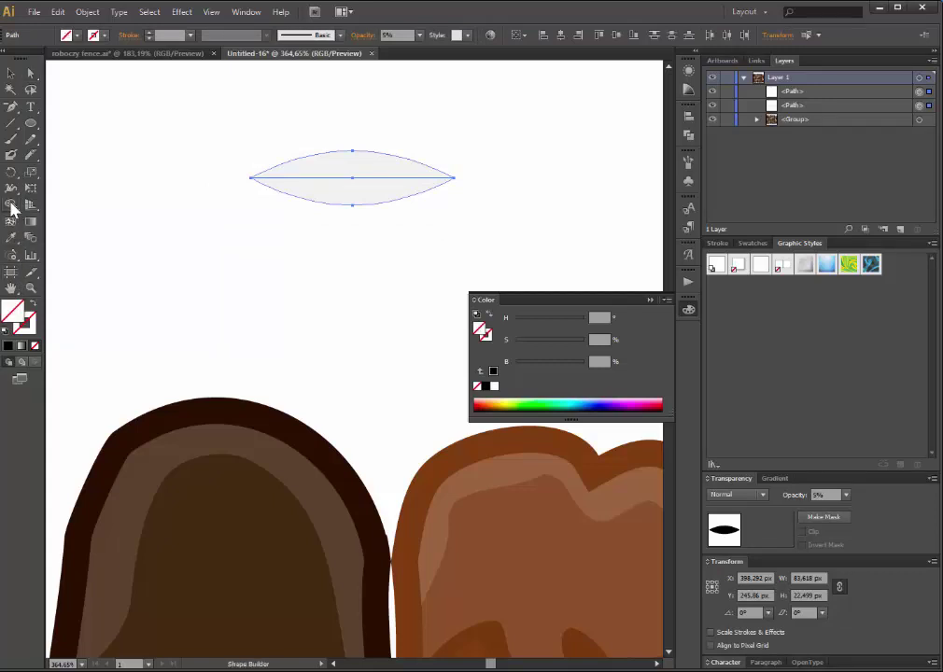
click(356, 202)
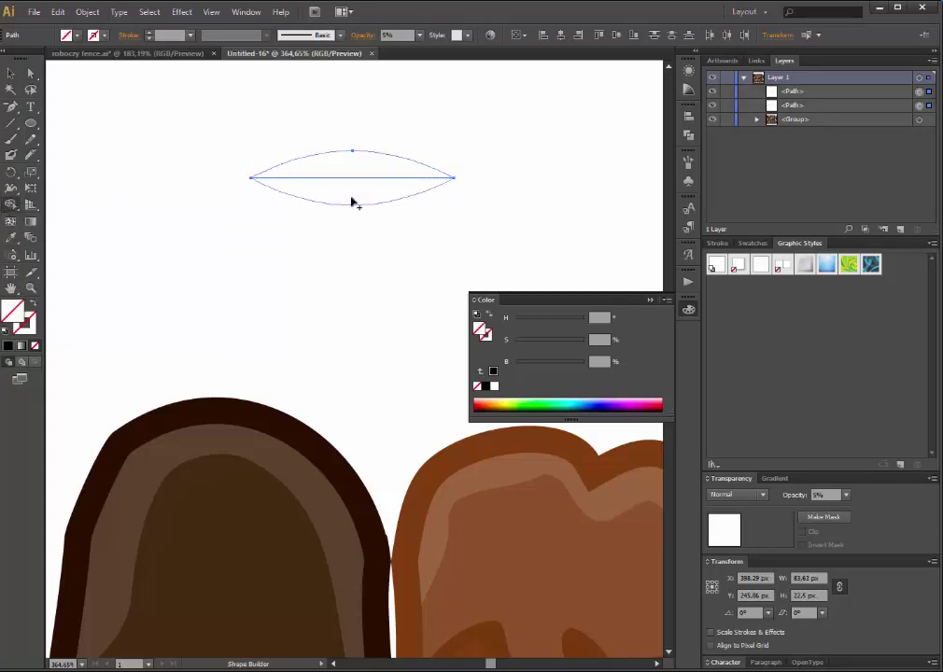
click(30, 73)
click(372, 172)
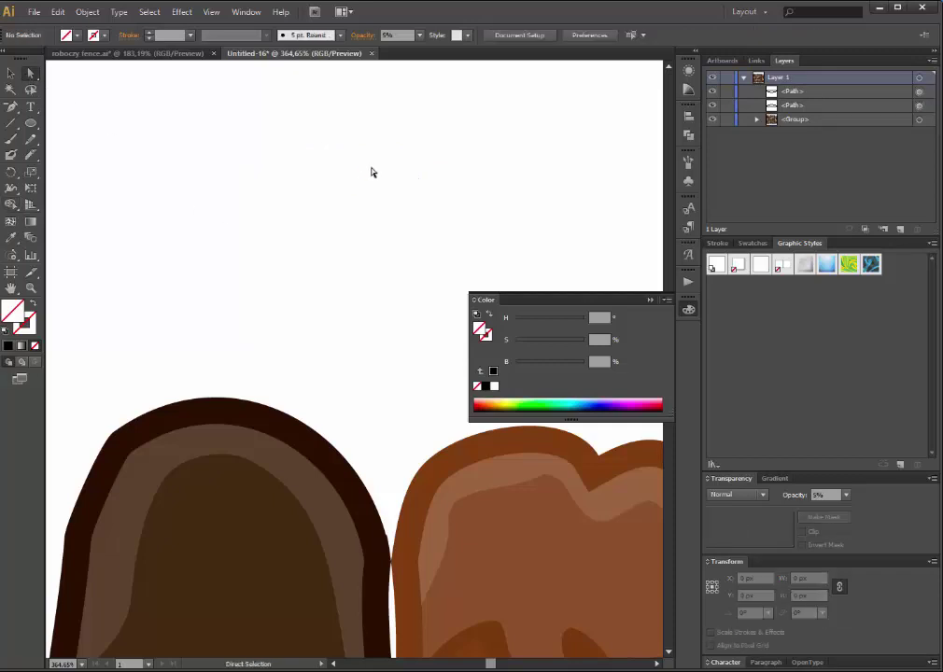
drag(233, 112, 385, 199)
Fill the lens halves with light yellow and set their opacity to 100%.
click(359, 164)
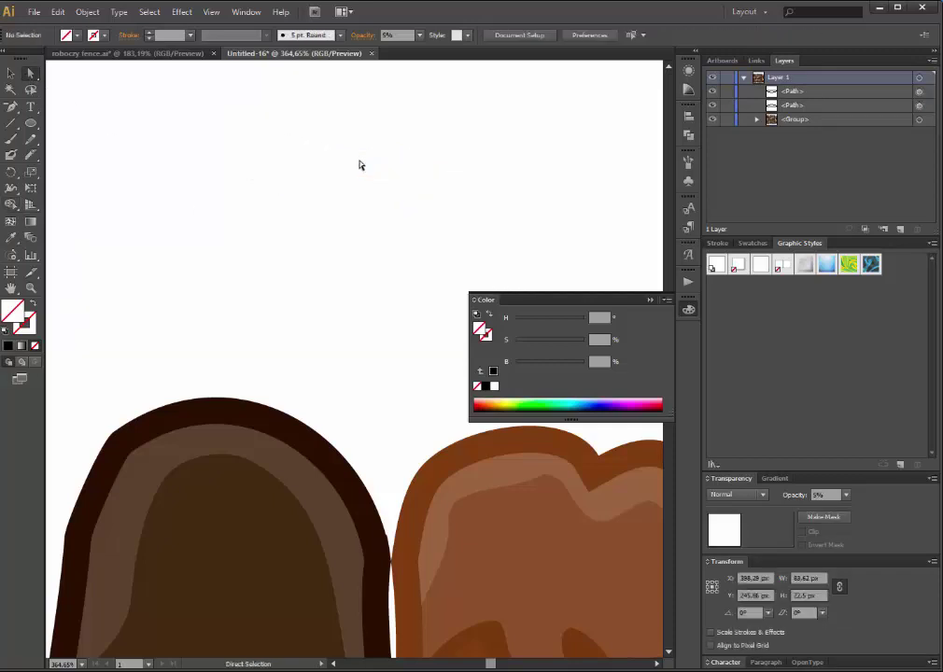
drag(229, 118, 556, 248)
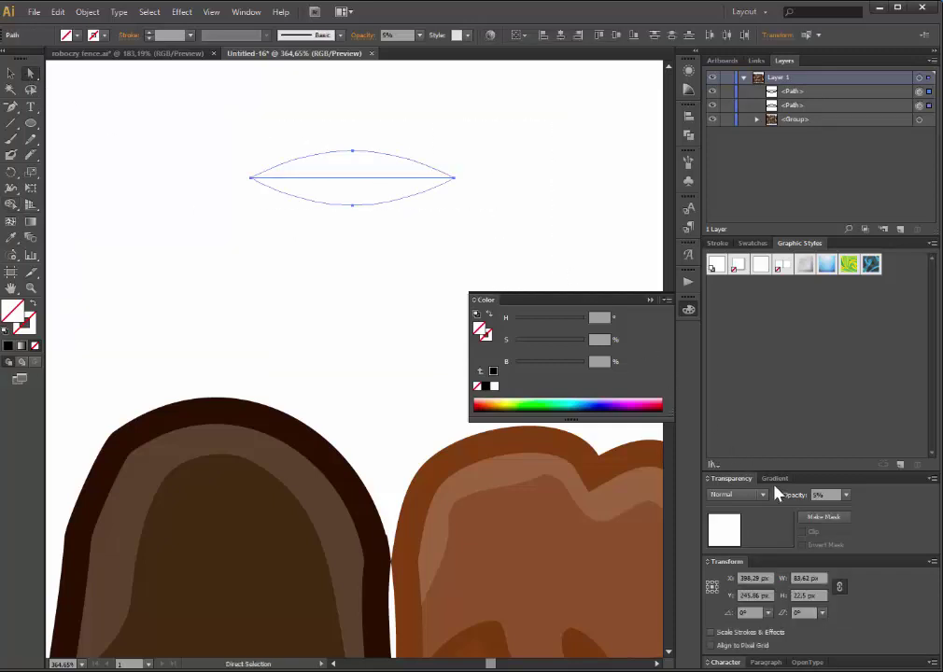
click(501, 401)
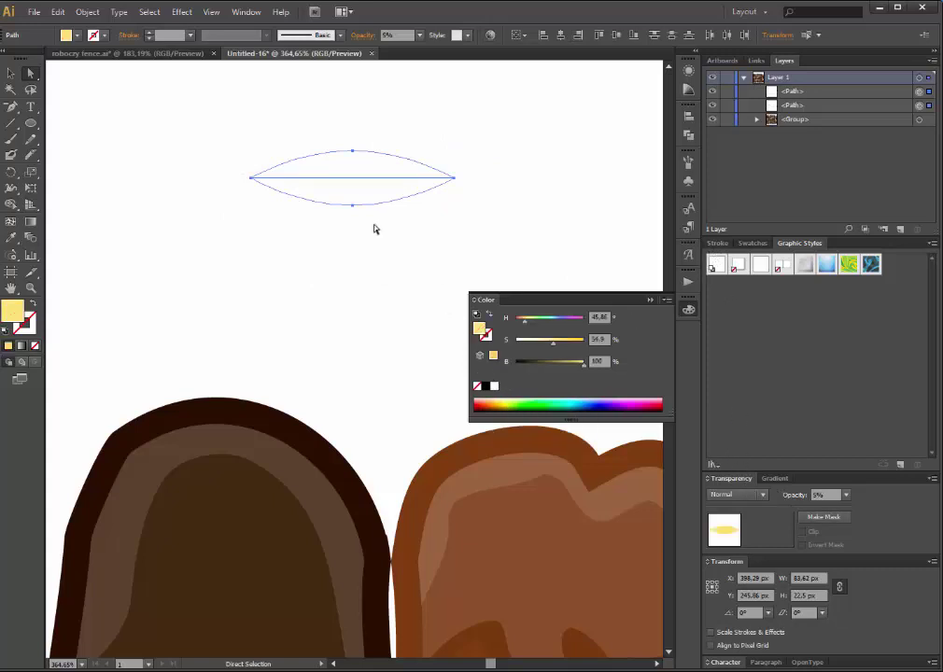
key(Delete)
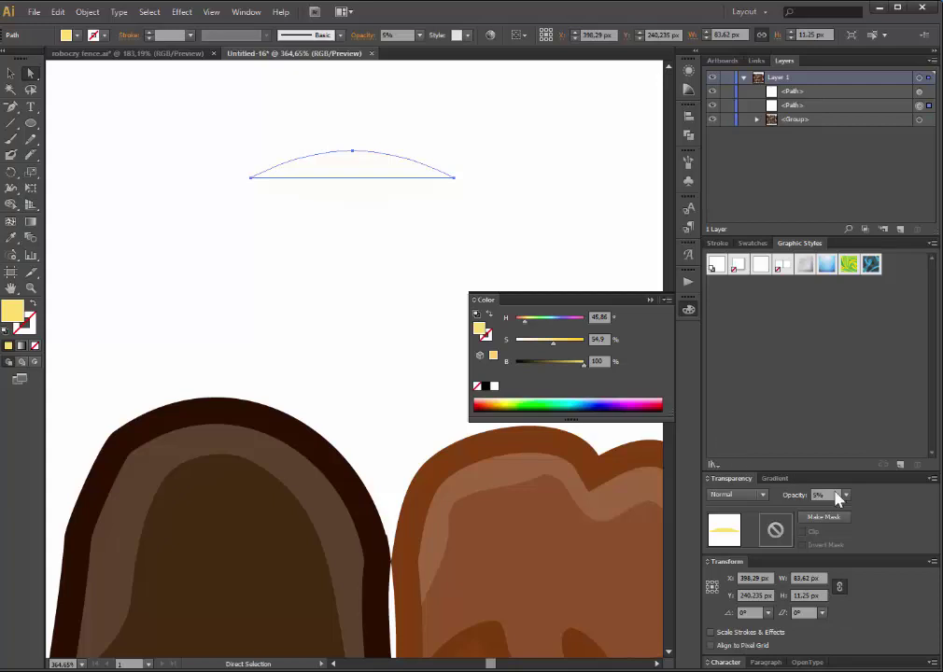
drag(227, 124, 524, 261)
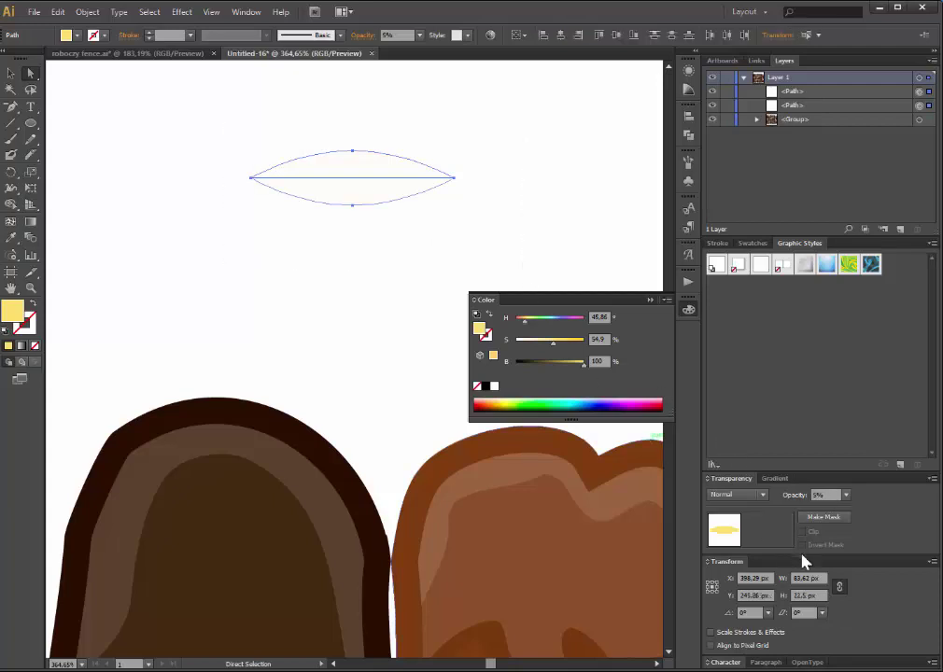
click(846, 496)
click(860, 651)
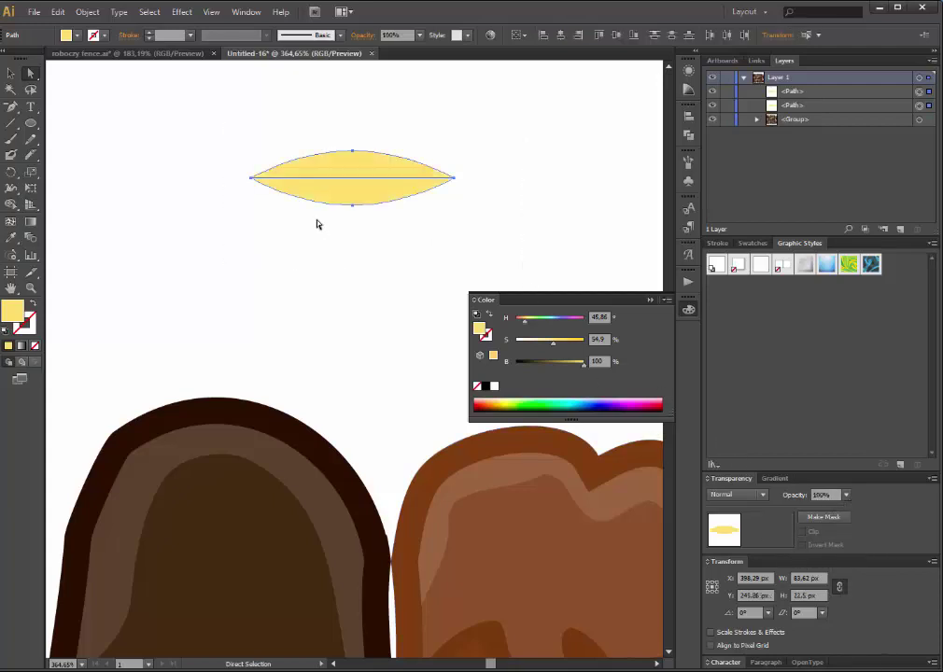
click(318, 221)
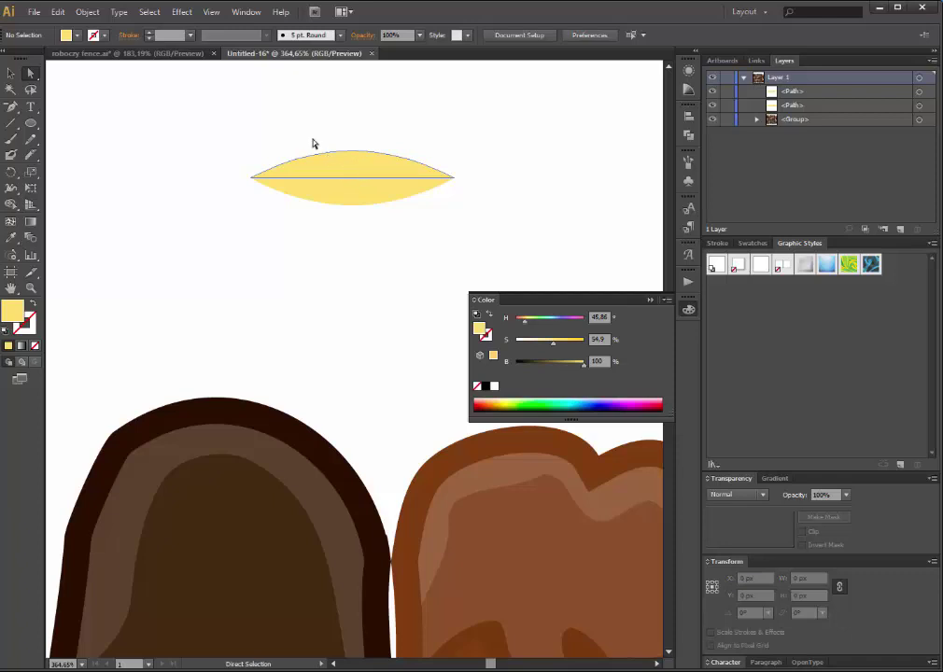
Eyedropper the stone's dark brown onto both halves, then warm the top half's brown.
drag(210, 117, 439, 196)
click(10, 234)
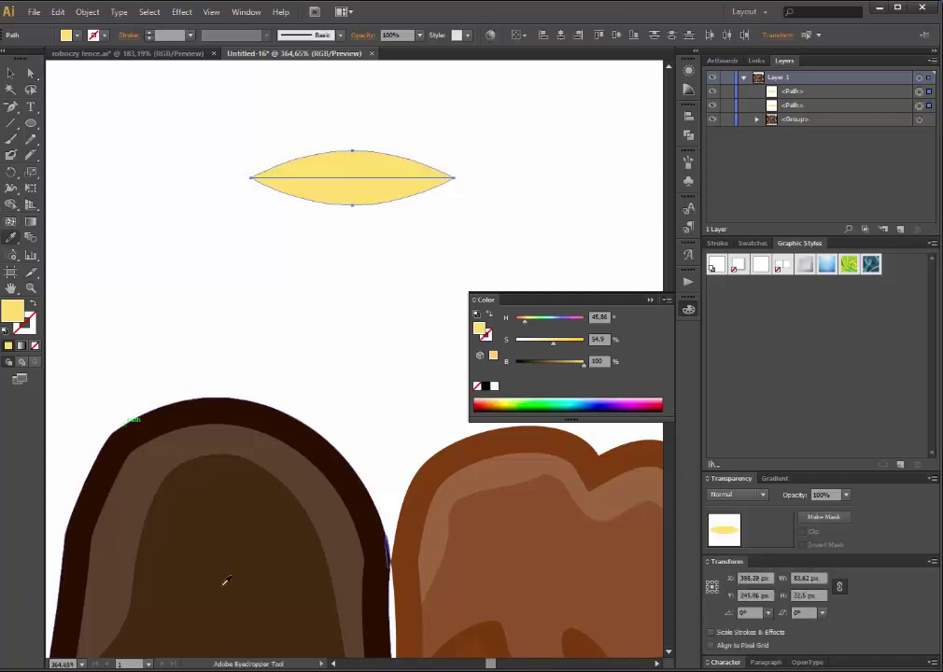
click(154, 301)
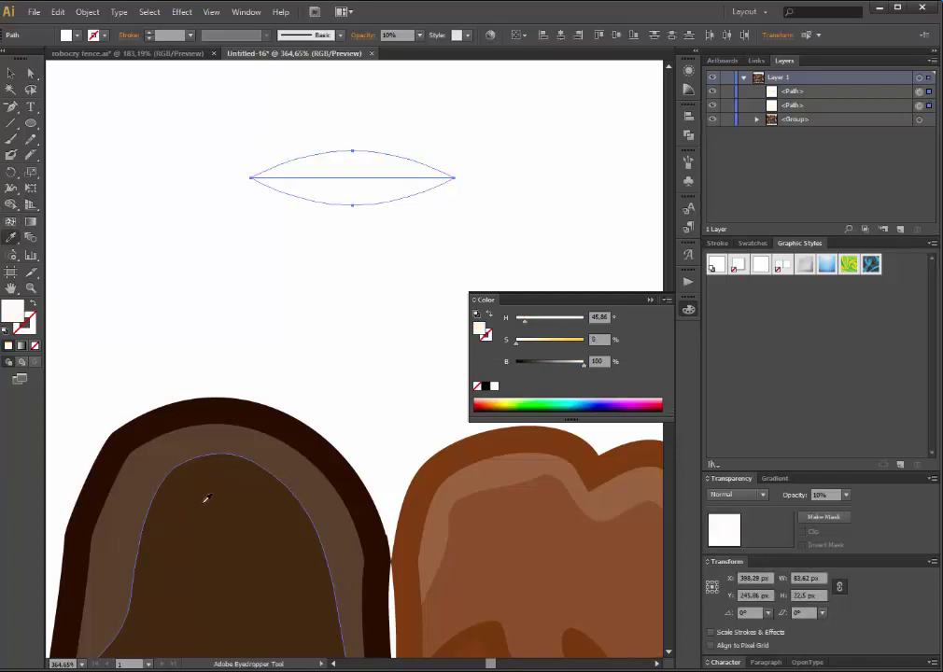
click(201, 406)
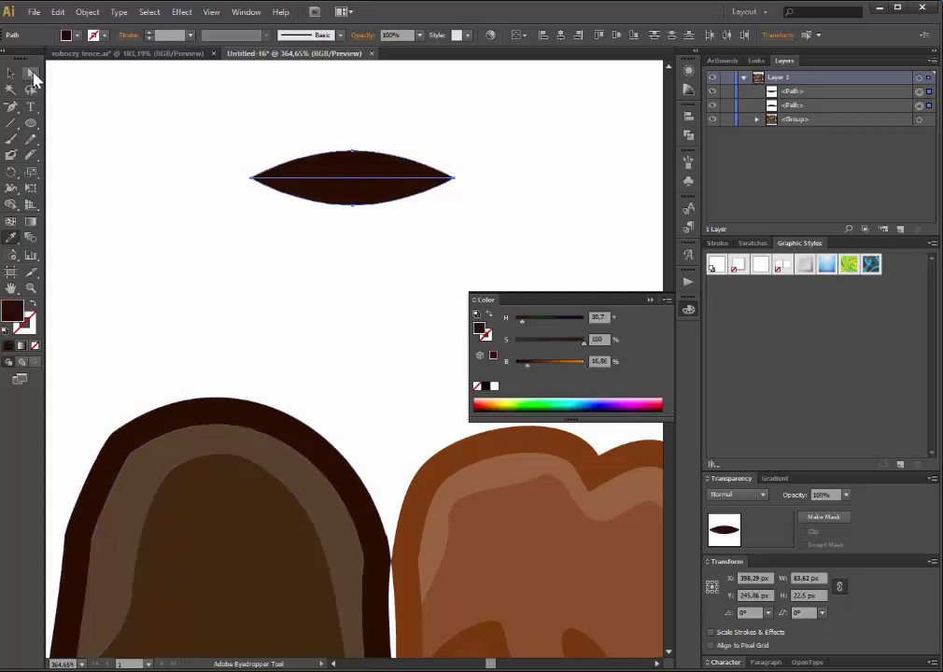
click(32, 74)
click(351, 268)
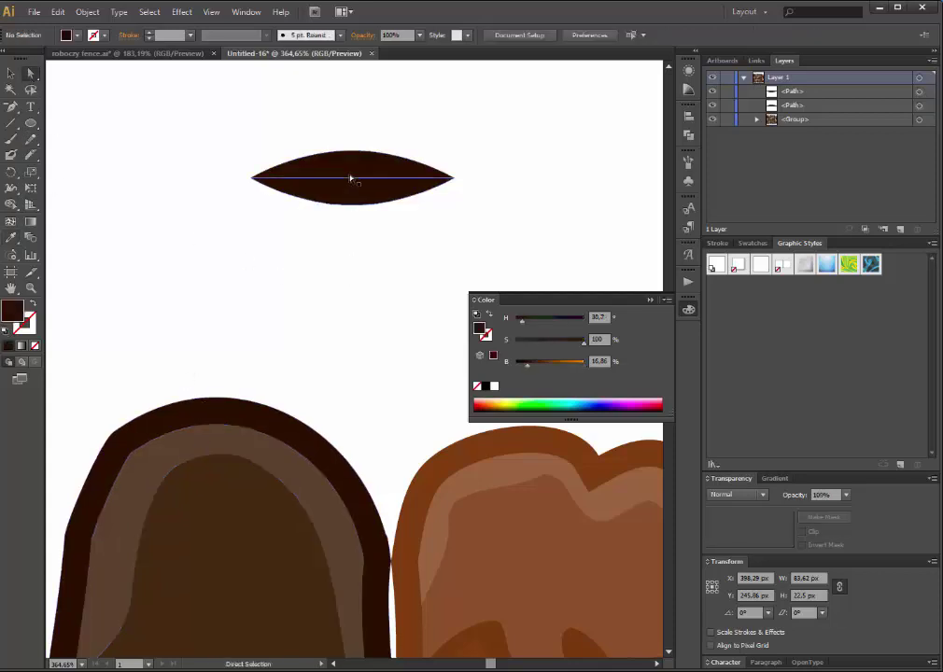
click(352, 168)
click(537, 365)
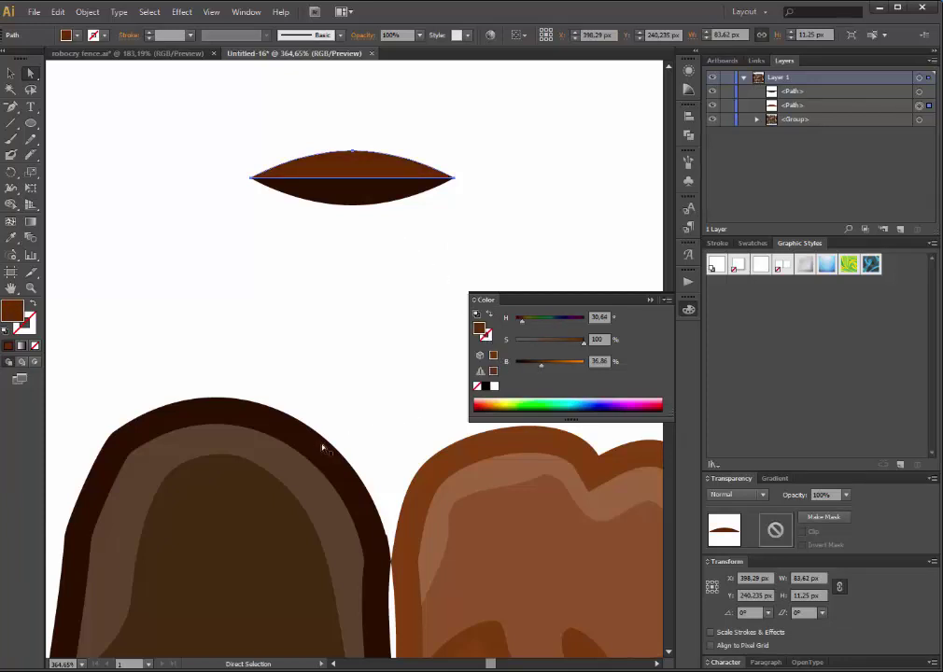
click(336, 246)
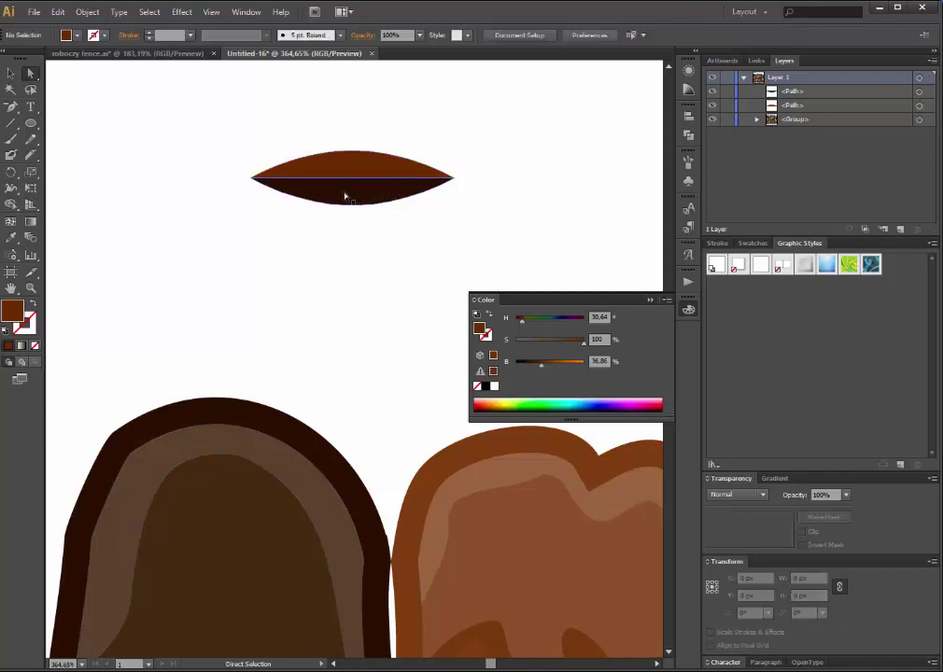
Adjust the bottom half's S and B sliders to a paler beige tan.
click(345, 196)
click(526, 348)
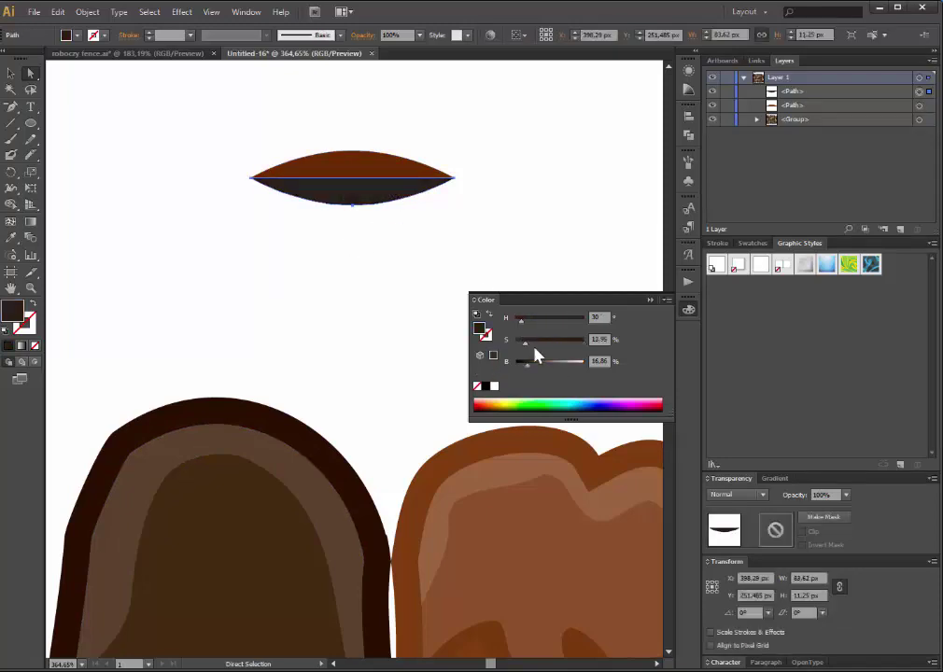
drag(538, 352, 589, 344)
mouse_move(538, 368)
mouse_down()
mouse_move(558, 369)
mouse_move(544, 342)
mouse_move(549, 349)
mouse_move(537, 350)
mouse_up()
click(537, 342)
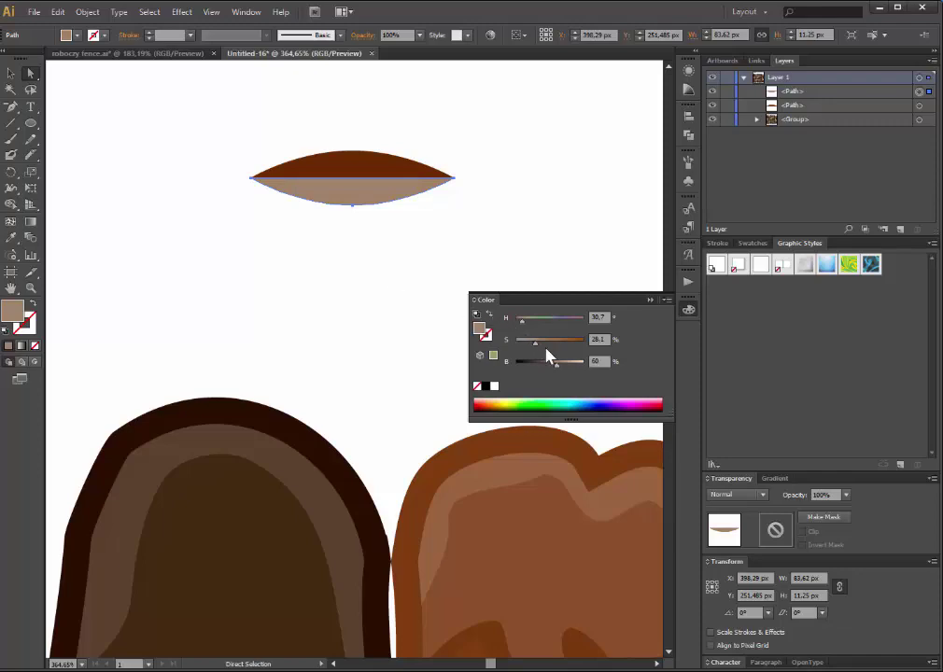
click(546, 343)
click(564, 365)
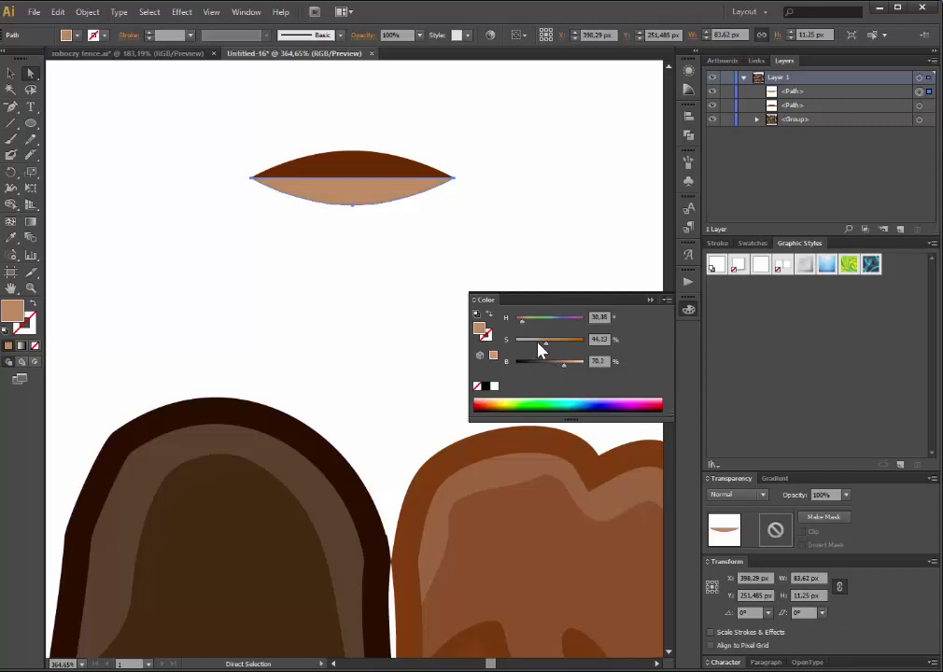
click(538, 341)
drag(539, 342, 564, 372)
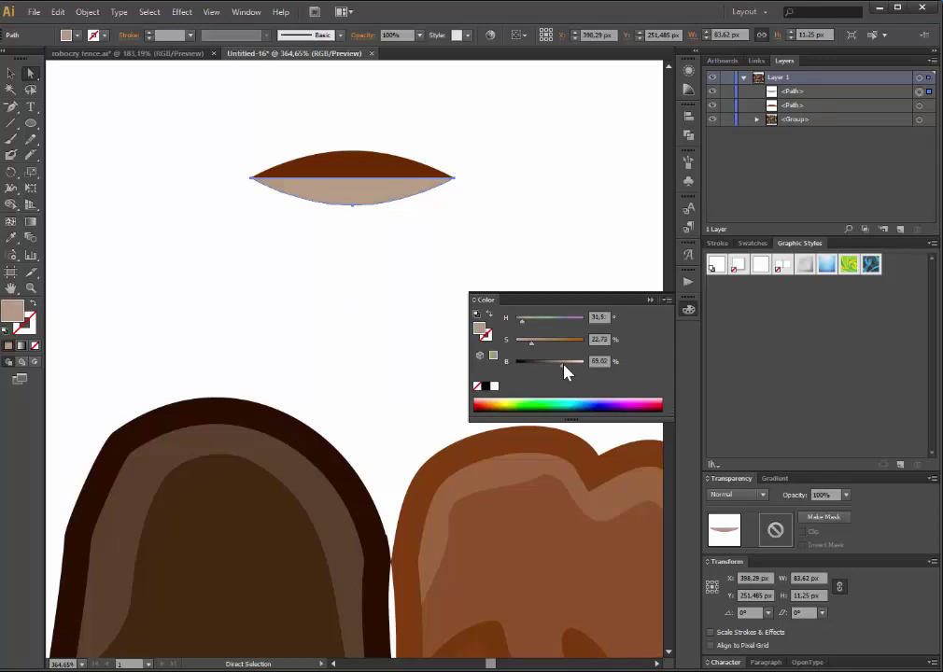
Make the upper half a duller dark brown (about H 30.67, S 80.36%, B 21.96%).
click(364, 175)
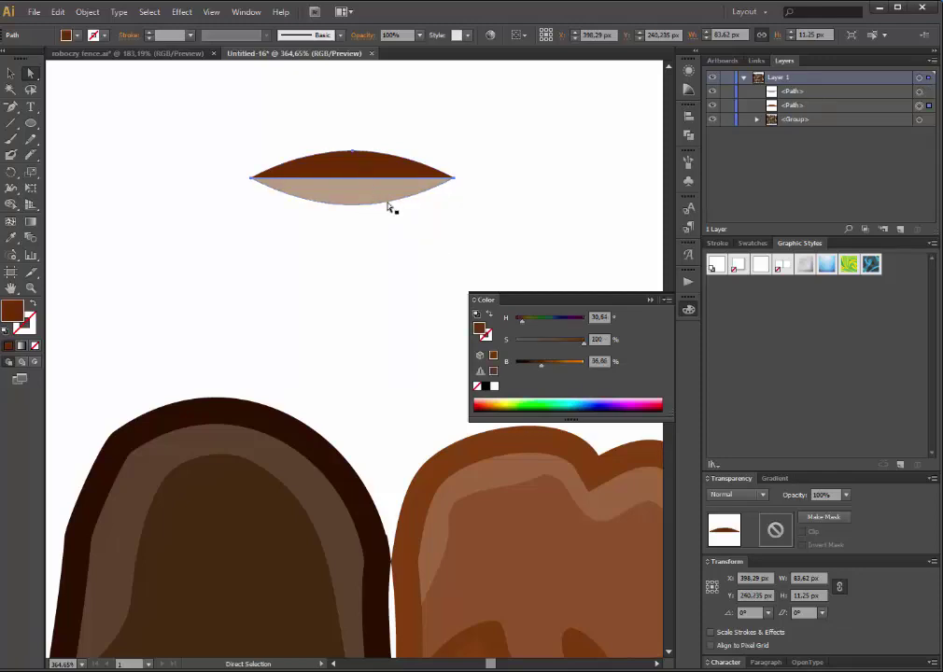
drag(566, 344, 571, 346)
drag(545, 364, 532, 370)
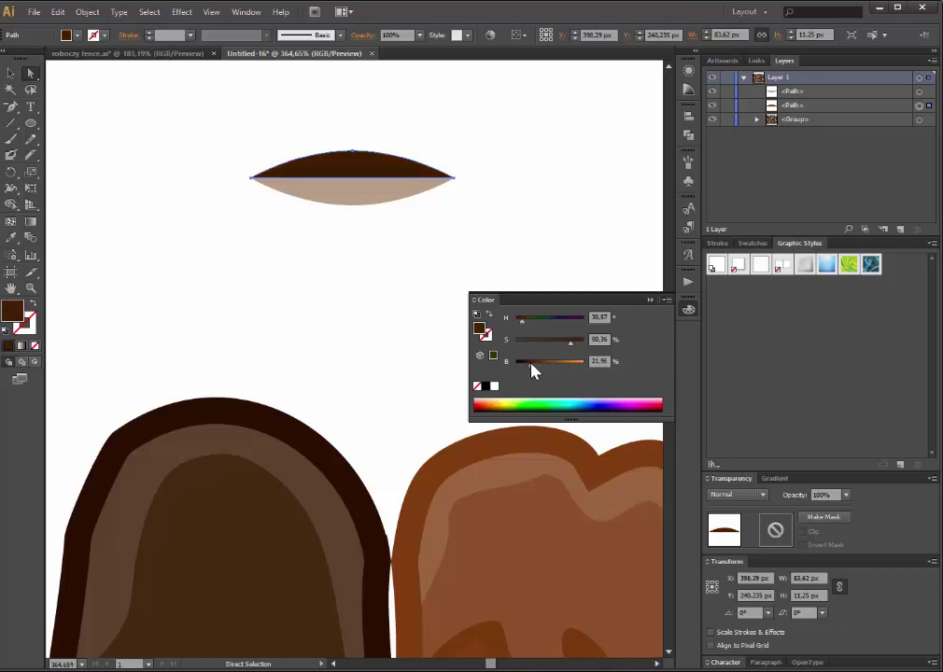
click(374, 255)
click(11, 72)
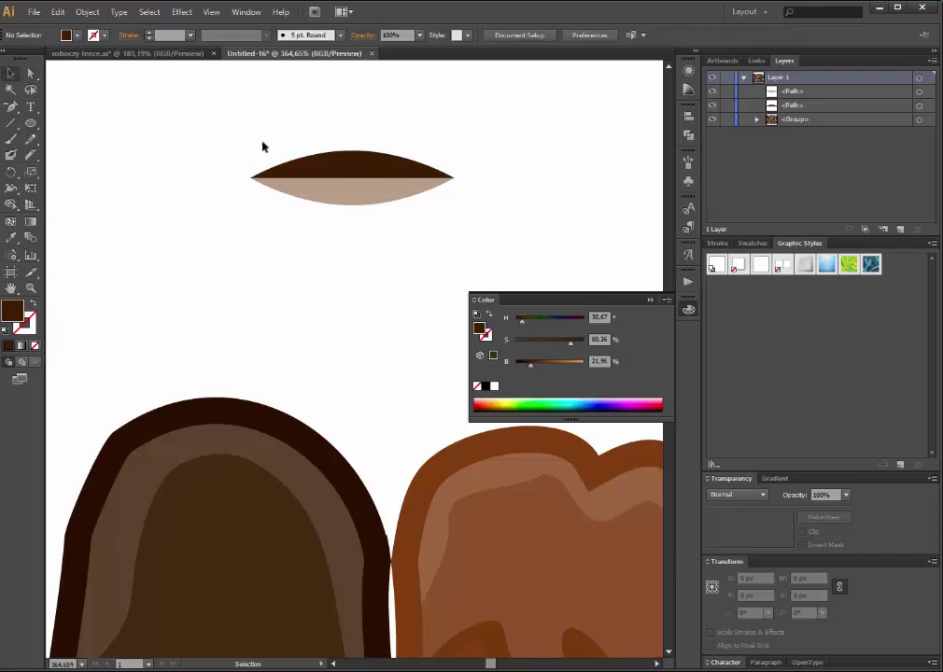
click(351, 177)
Group the two halves into one slit and shrink it to about a quarter size.
shift+click(388, 197)
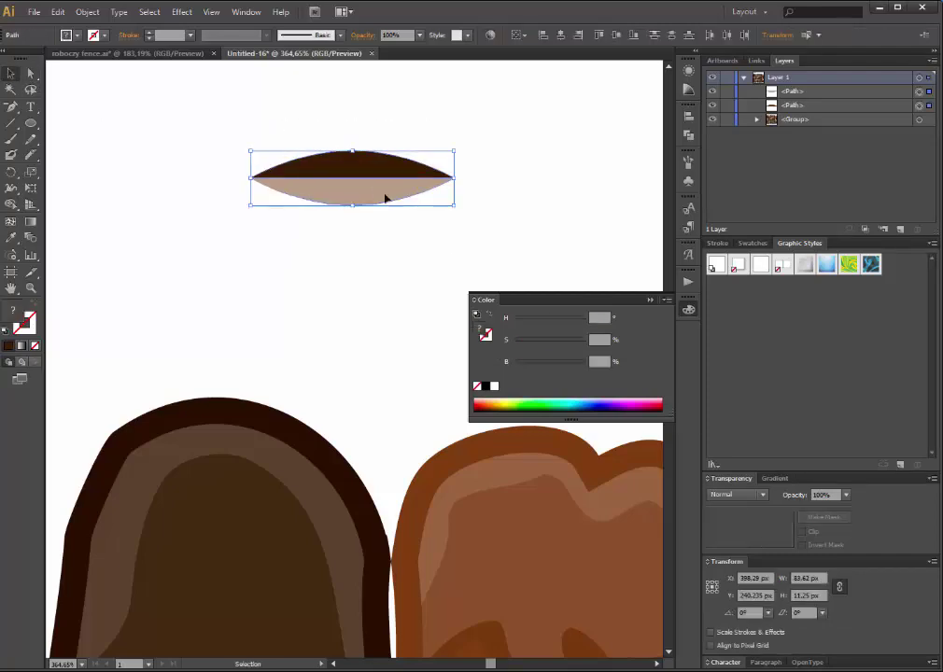
right_click(375, 192)
click(432, 274)
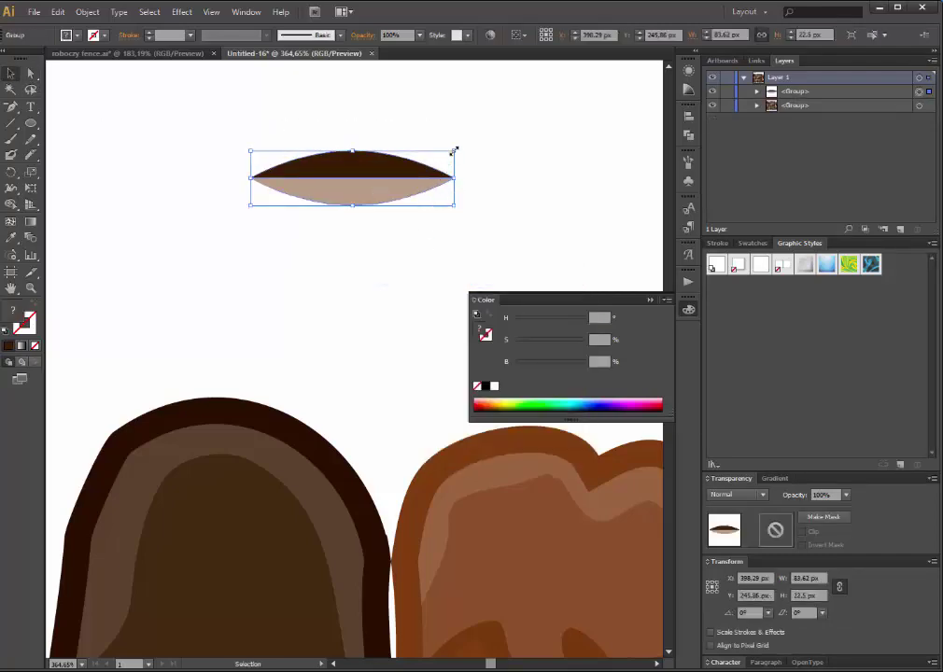
drag(444, 166, 300, 192)
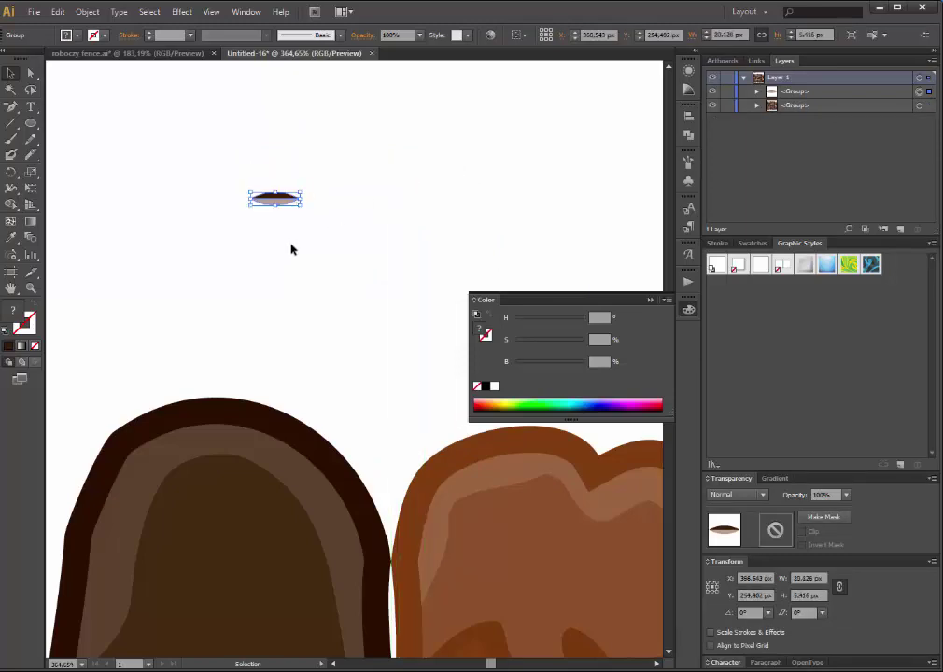
Alt-drag copies of the slit and resize each to varying widths and thicknesses.
mouse_move(281, 210)
mouse_down()
mouse_move(169, 181)
mouse_move(454, 184)
mouse_move(426, 184)
mouse_up()
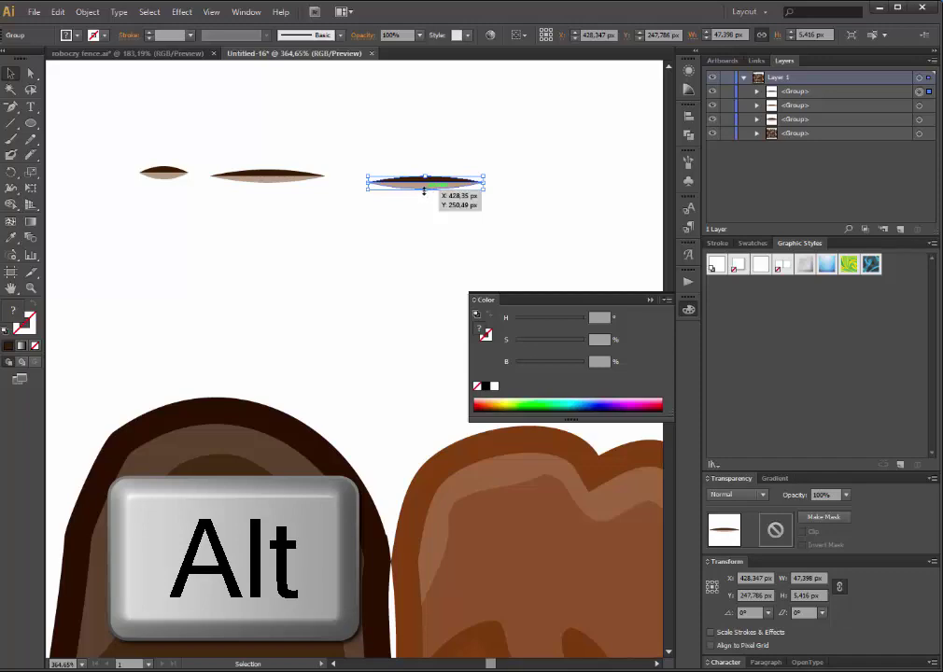
click(438, 202)
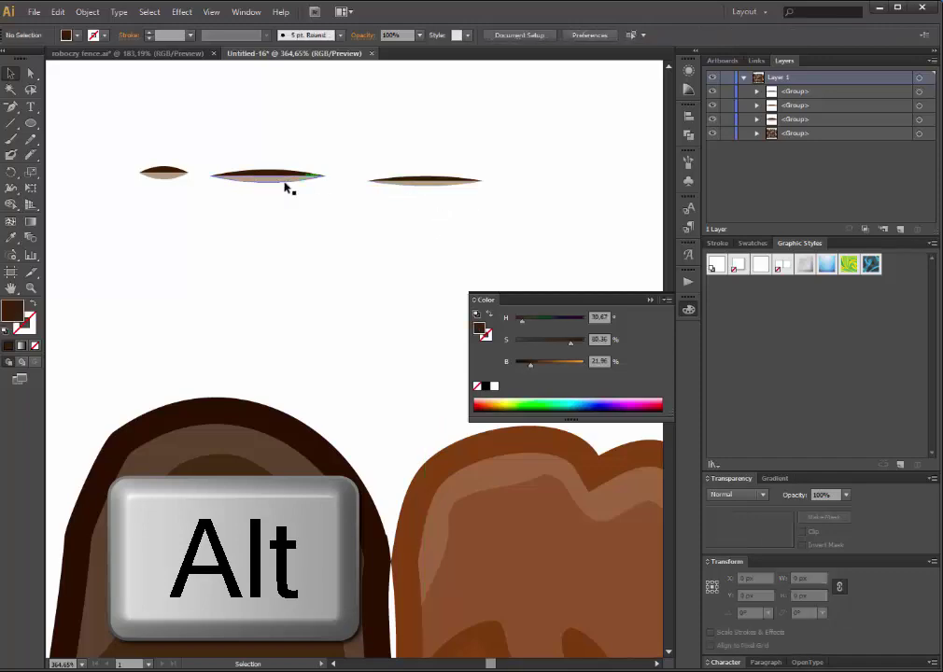
mouse_move(280, 177)
mouse_down()
mouse_move(274, 236)
mouse_move(272, 224)
mouse_up()
click(282, 273)
mouse_move(175, 178)
mouse_down()
mouse_move(419, 265)
mouse_move(448, 244)
mouse_up()
click(432, 280)
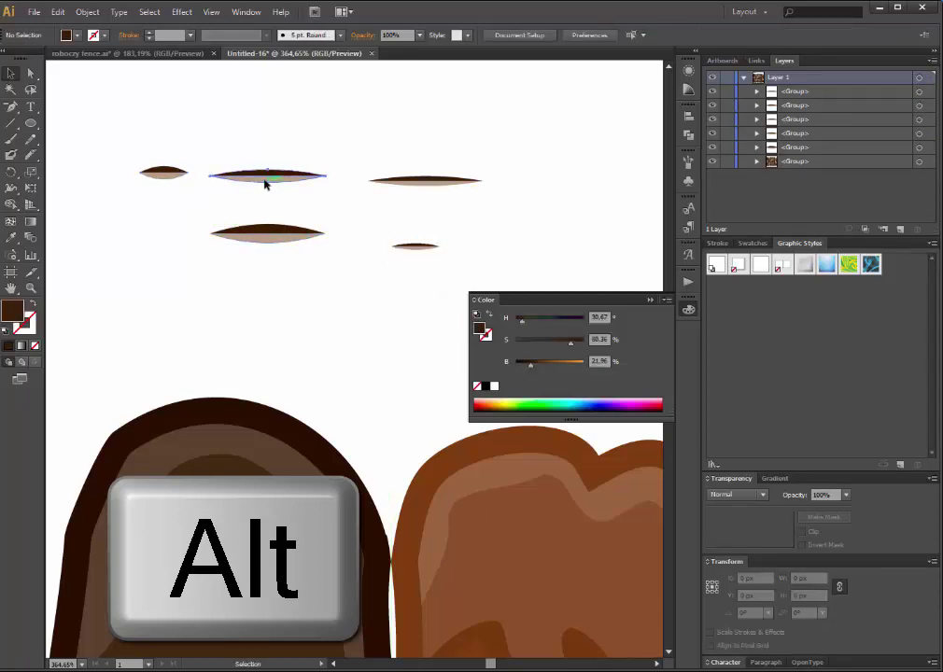
drag(265, 184, 245, 295)
drag(312, 287, 326, 290)
drag(255, 297, 257, 292)
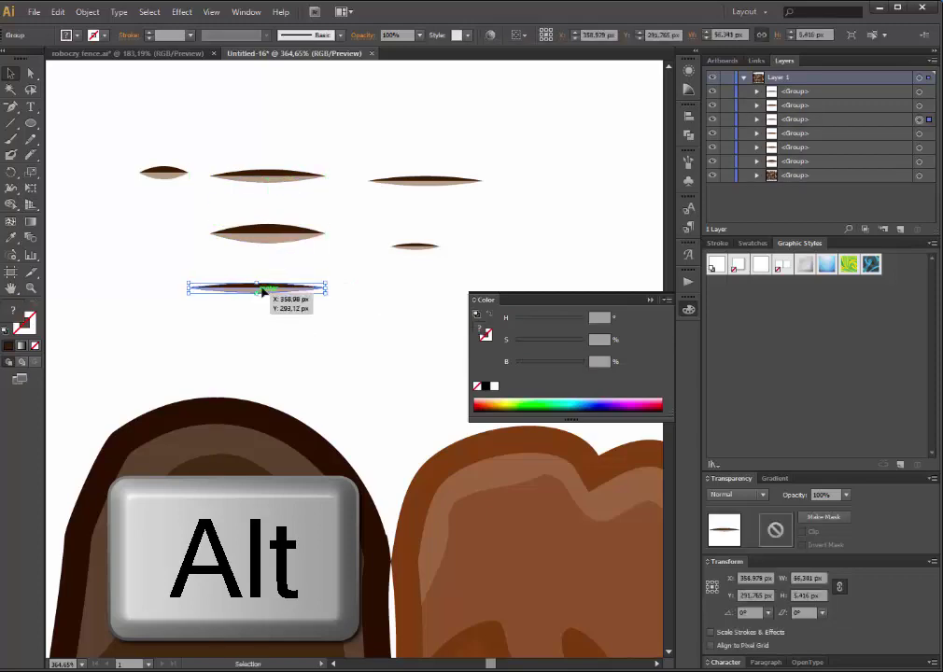
click(245, 316)
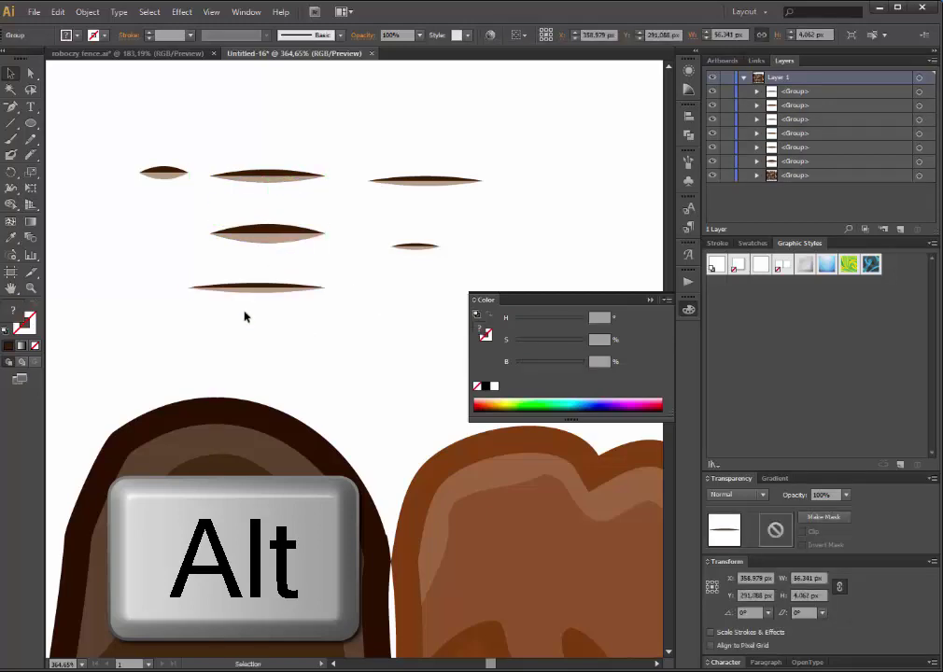
Select all six slits at 400% zoom and Alt-drag a duplicate set to the right.
click(31, 288)
alt+click(378, 366)
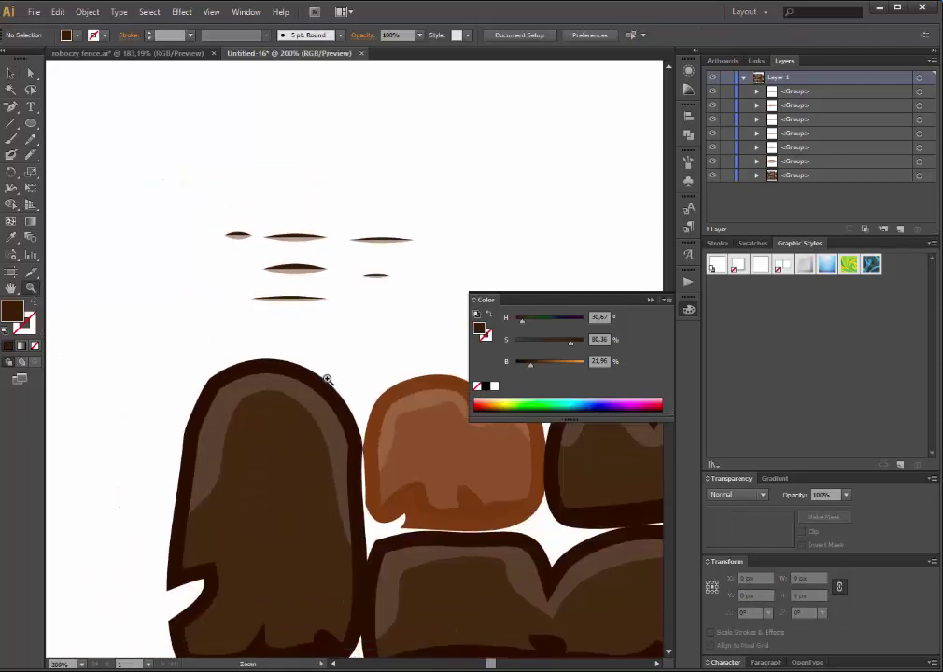
drag(375, 348, 315, 329)
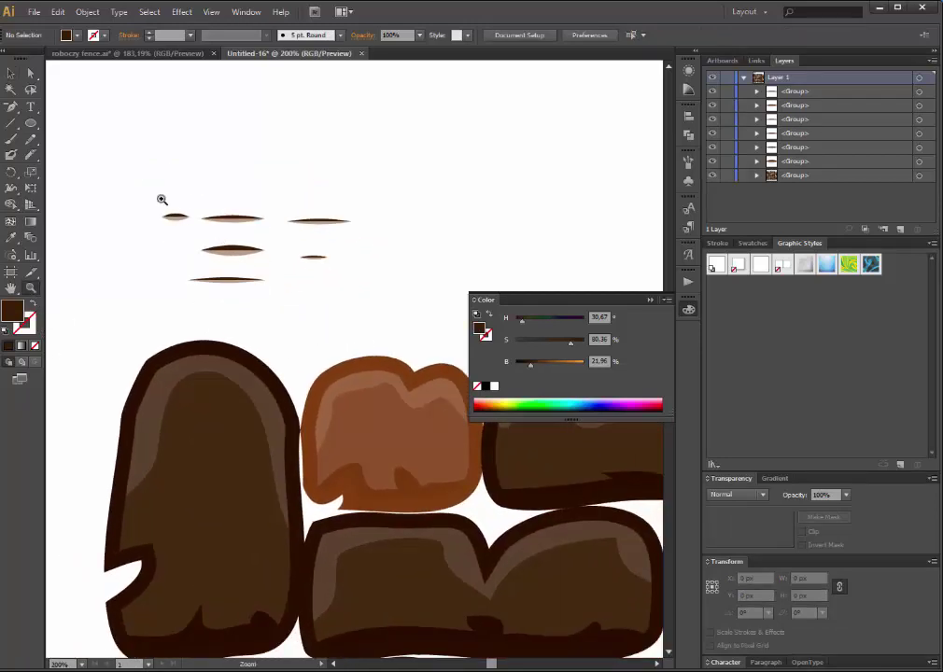
drag(149, 189, 368, 330)
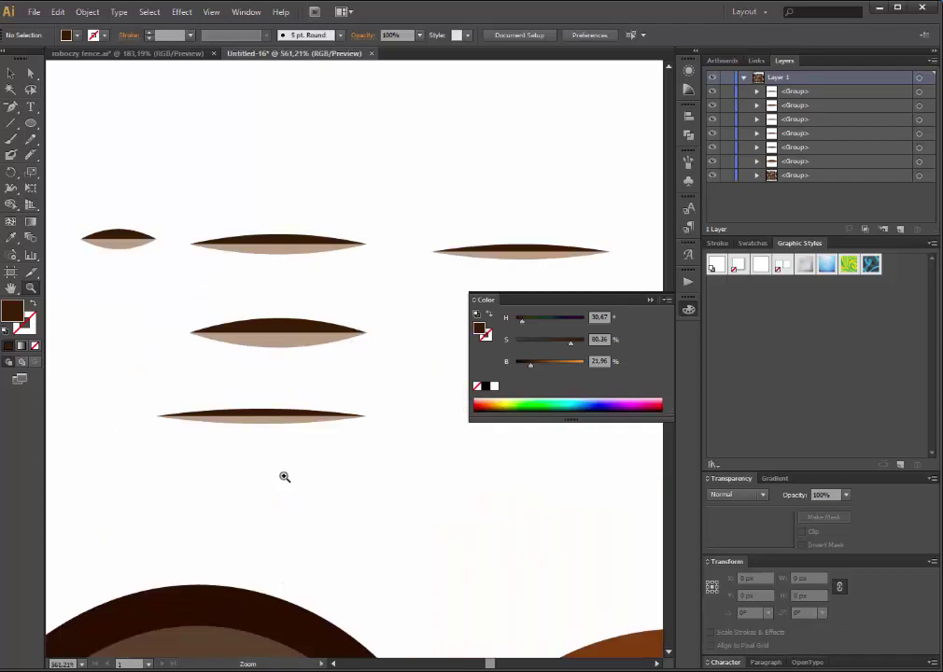
alt+click(373, 463)
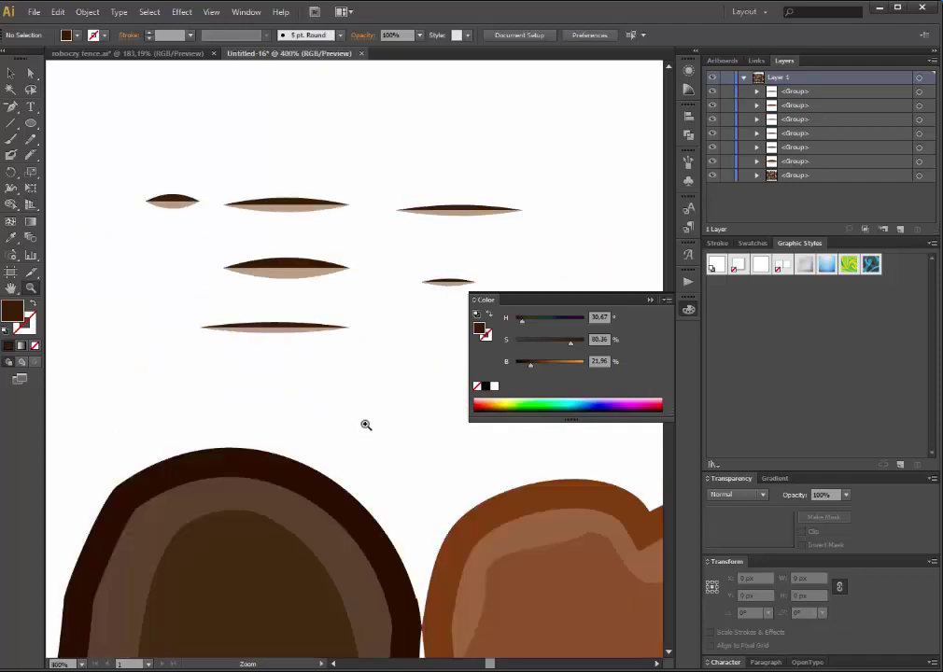
click(30, 73)
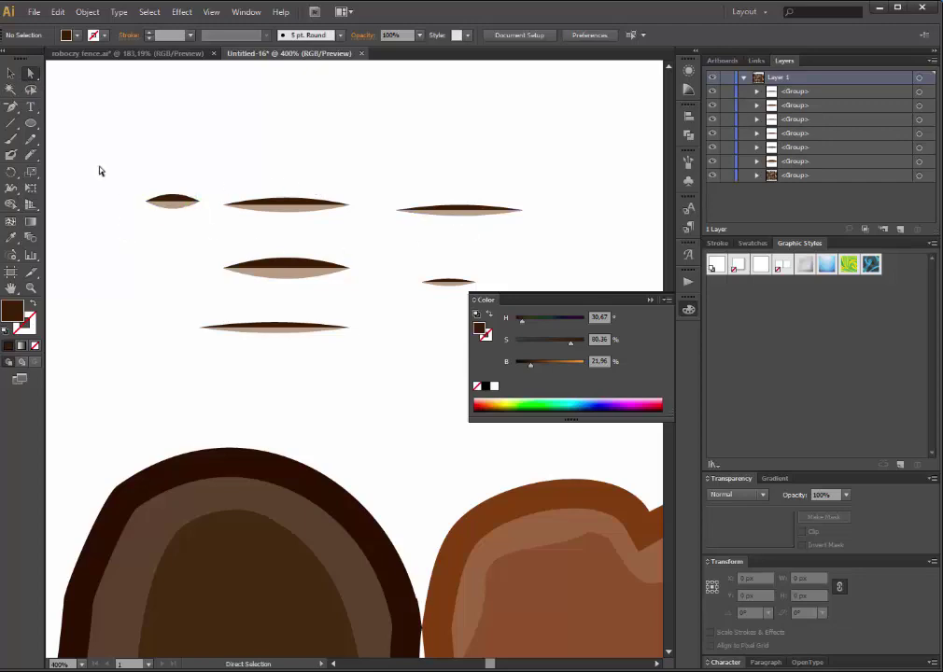
drag(115, 171, 663, 420)
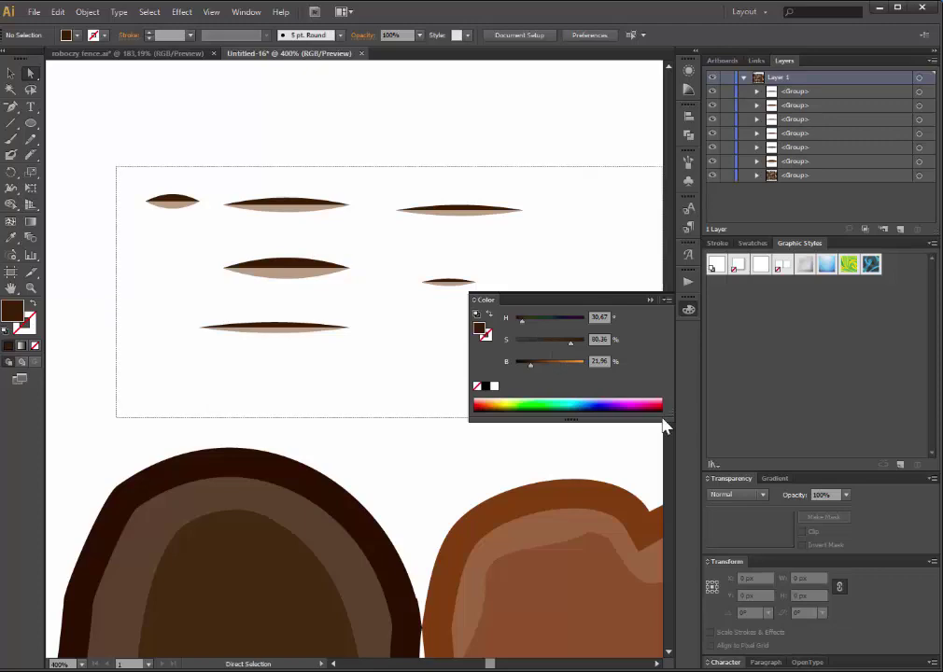
drag(466, 239, 221, 178)
mouse_move(54, 220)
mouse_down()
mouse_move(417, 275)
mouse_move(443, 254)
mouse_up()
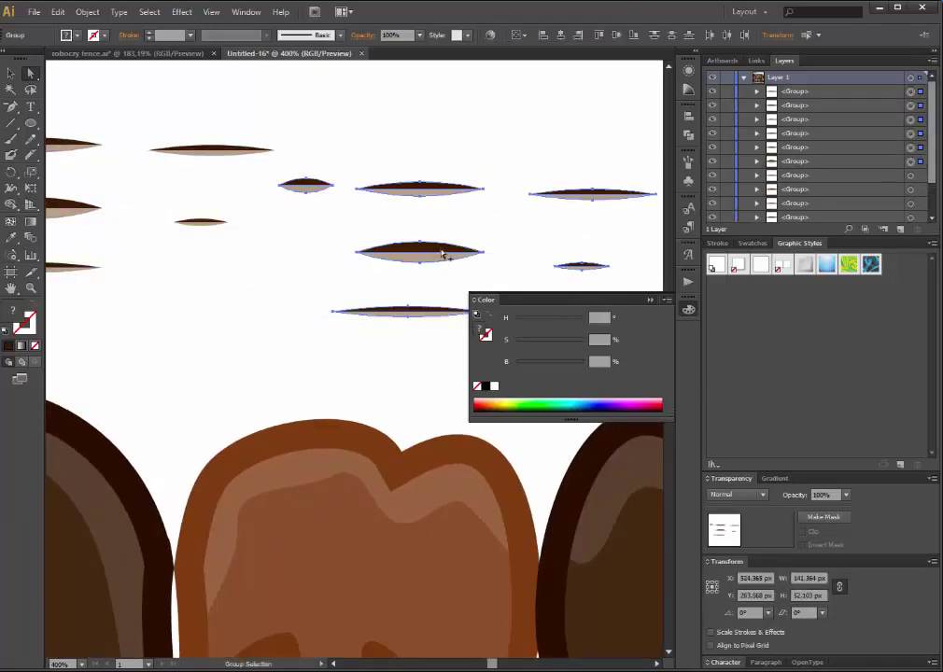
Recolor the copied slits in Recolor Artwork, raising Brightness to about 49%.
click(490, 35)
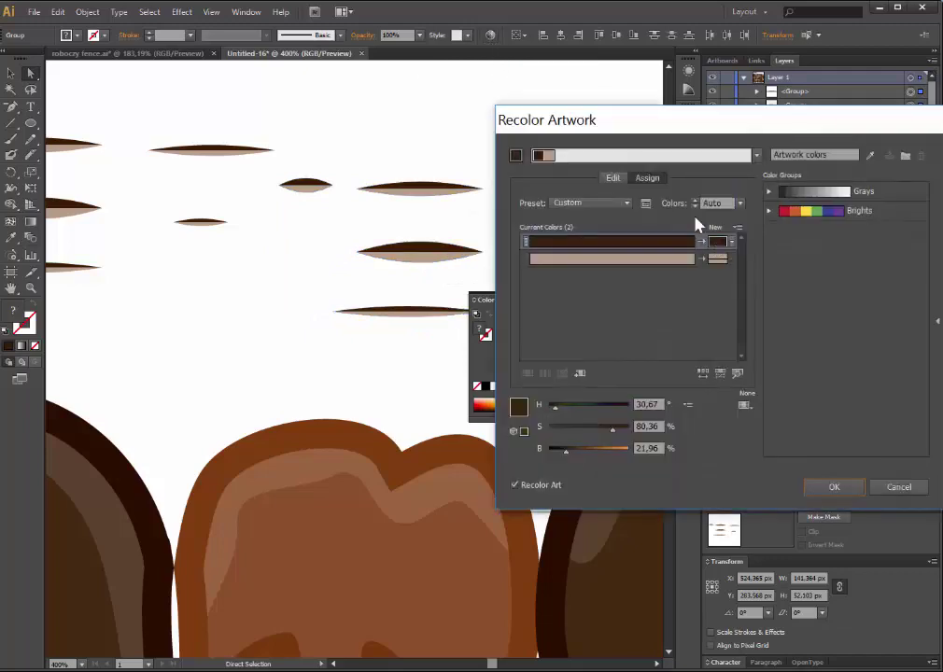
click(612, 178)
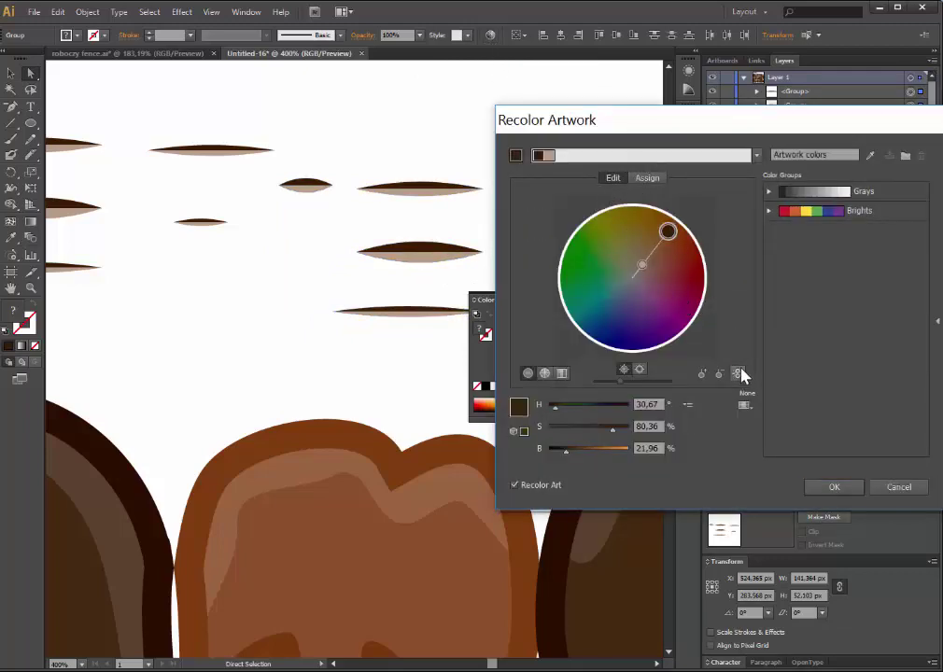
drag(581, 454, 584, 454)
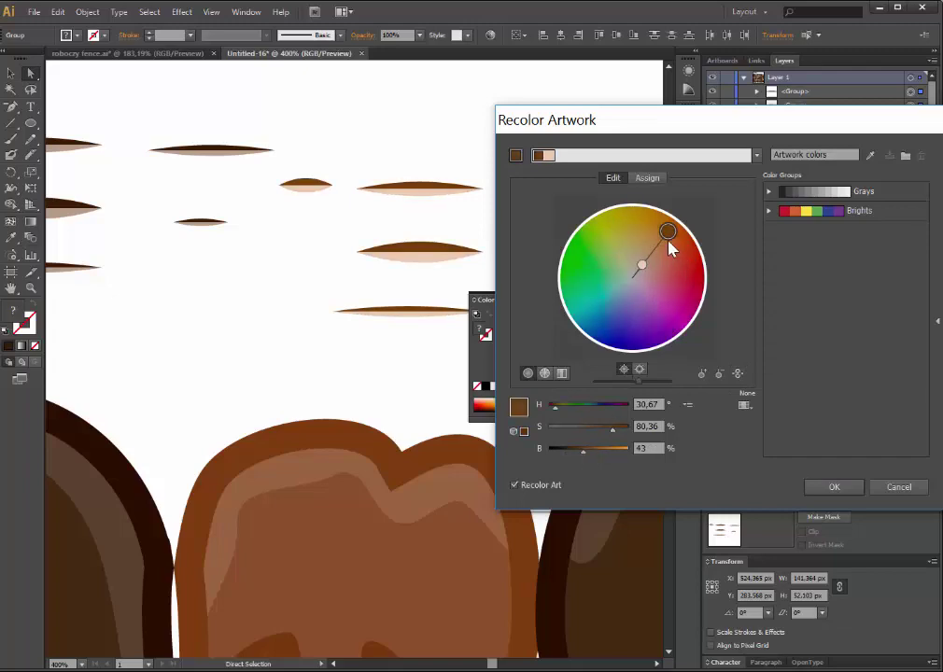
drag(590, 457, 589, 456)
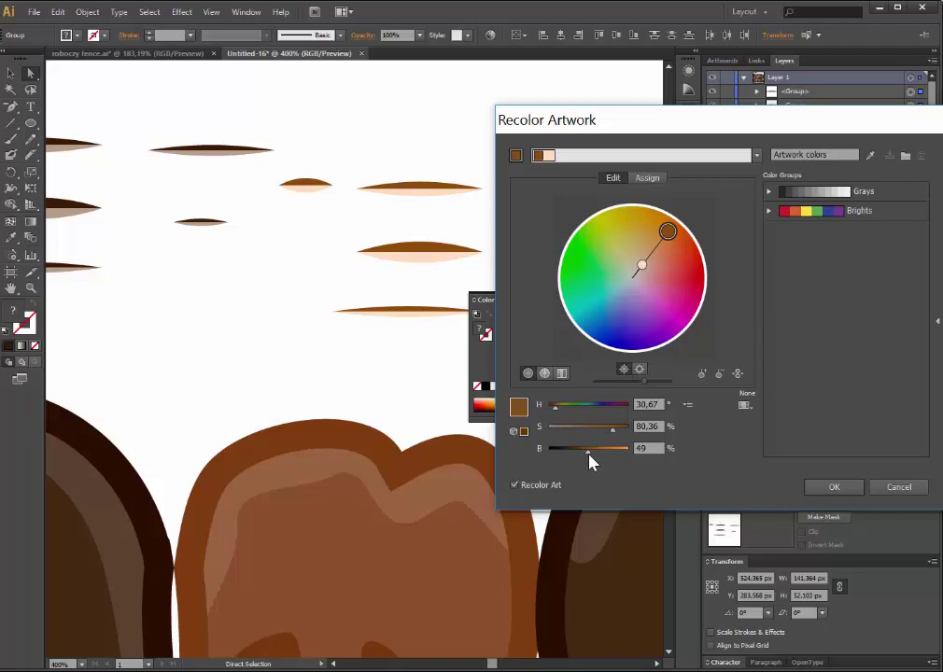
click(857, 493)
Move a light slit onto the tall dark stone, placing it higher up.
click(230, 313)
drag(204, 295, 462, 248)
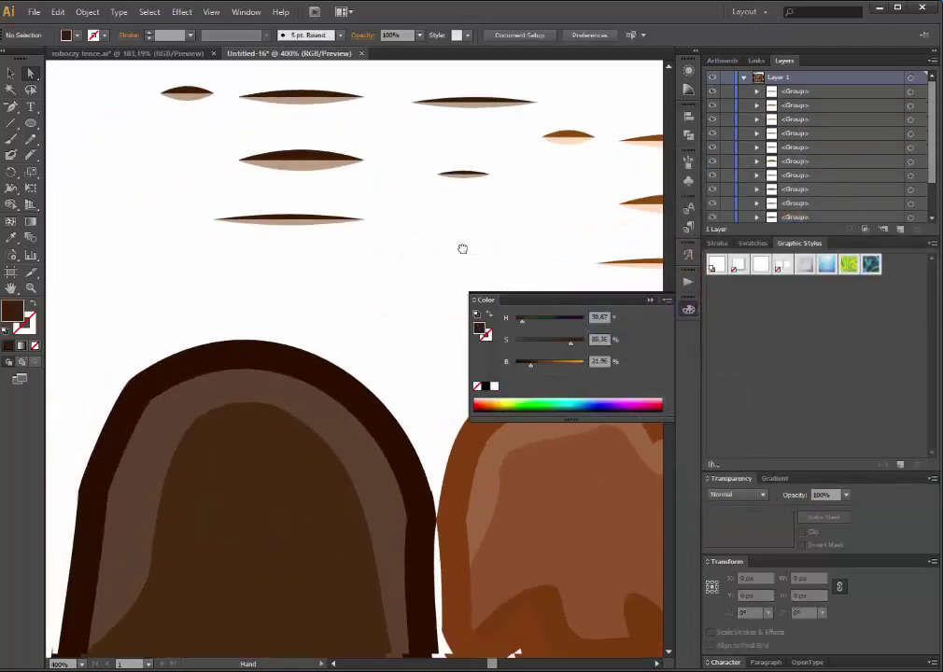
click(11, 73)
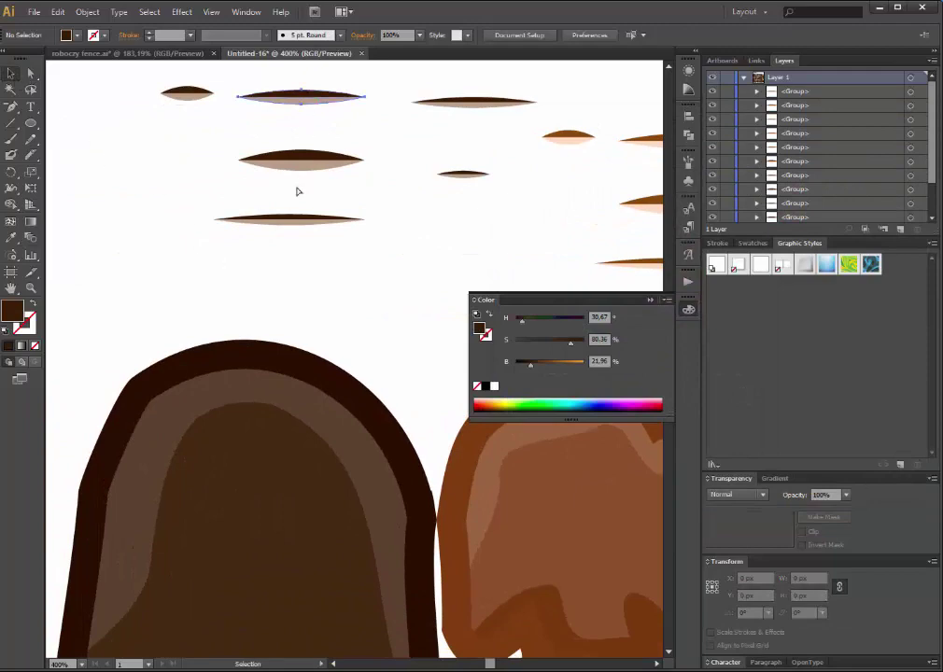
drag(303, 101, 275, 458)
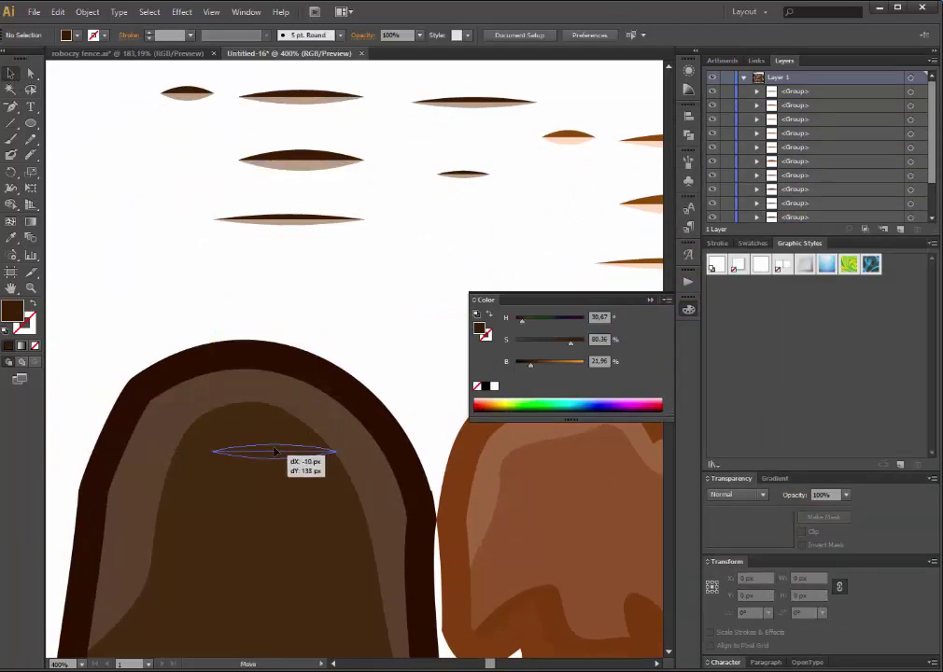
drag(275, 452, 297, 543)
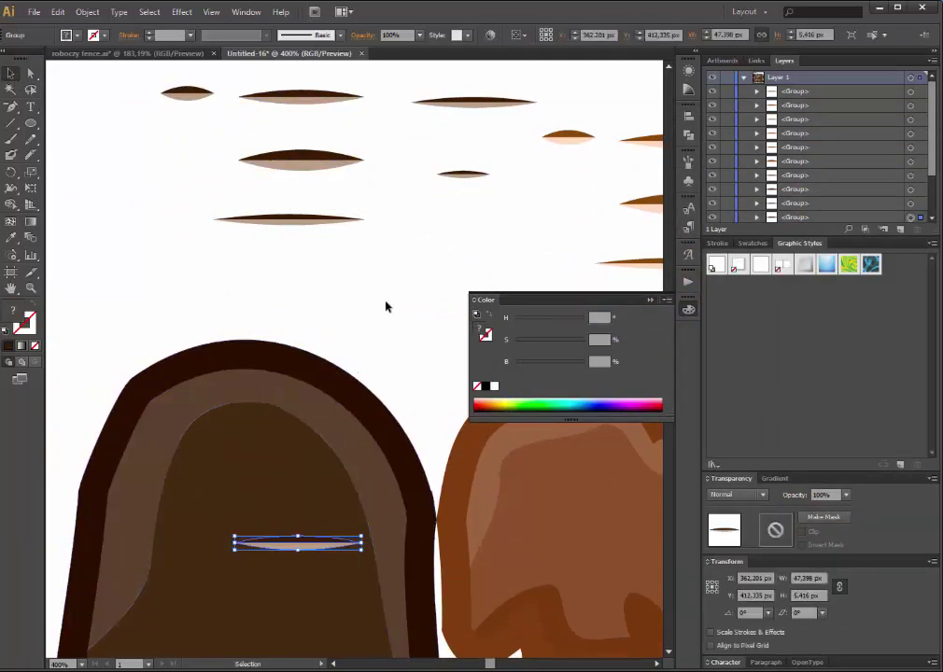
click(387, 306)
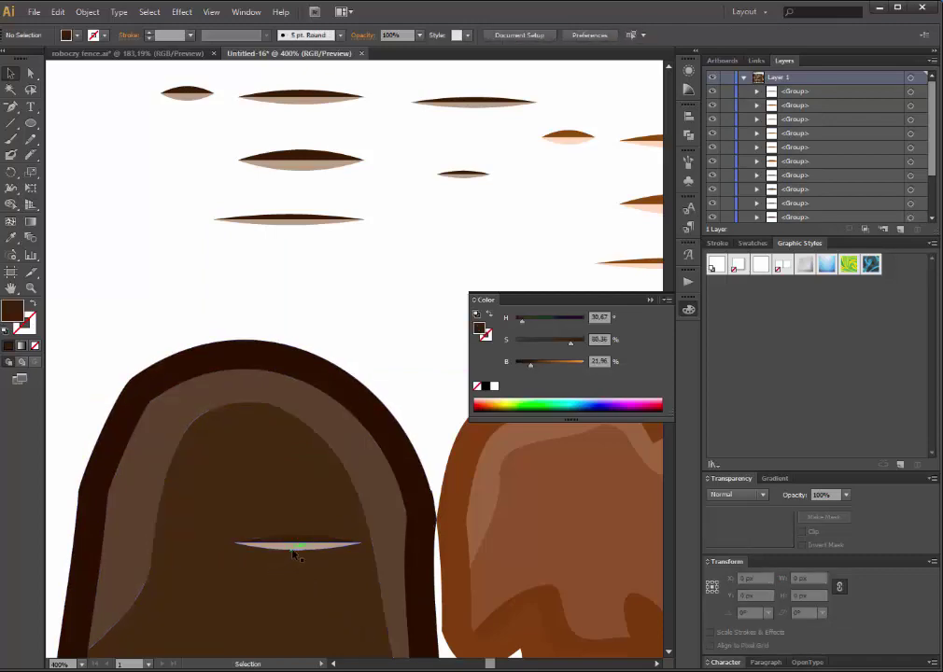
mouse_move(295, 551)
mouse_down()
mouse_move(358, 331)
mouse_move(280, 492)
mouse_up()
click(369, 341)
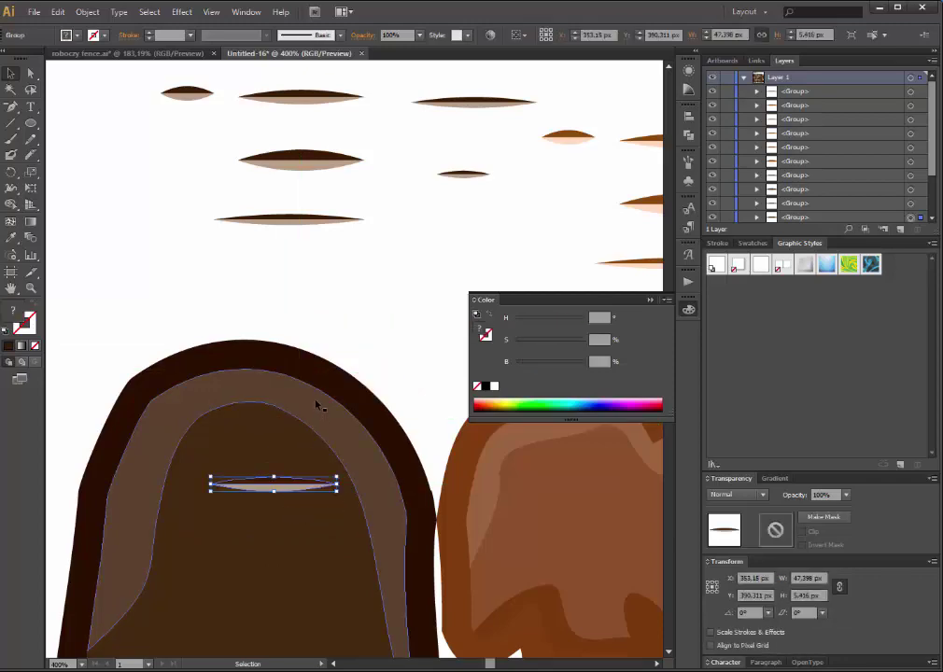
Darken the slit's upper half to B 14% in the Color panel.
click(199, 300)
scroll(173, 485, down, 2)
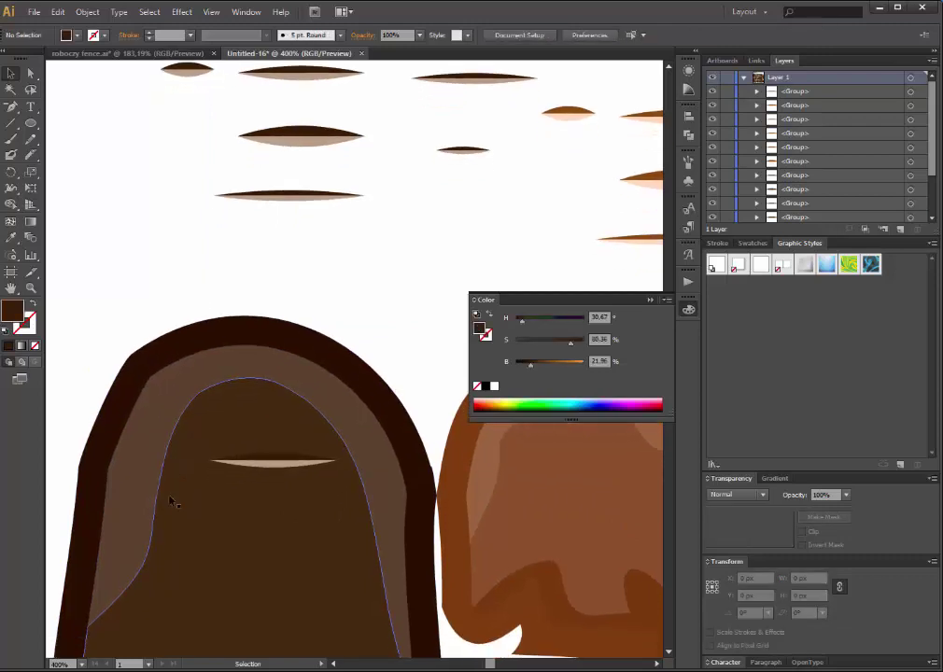
click(33, 290)
drag(198, 435, 353, 483)
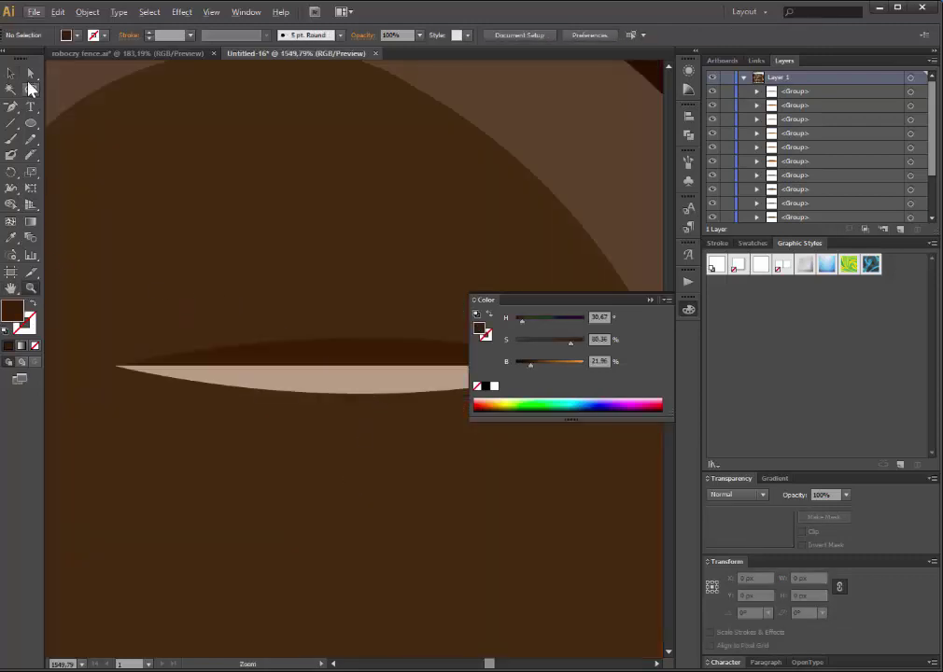
click(29, 73)
click(390, 361)
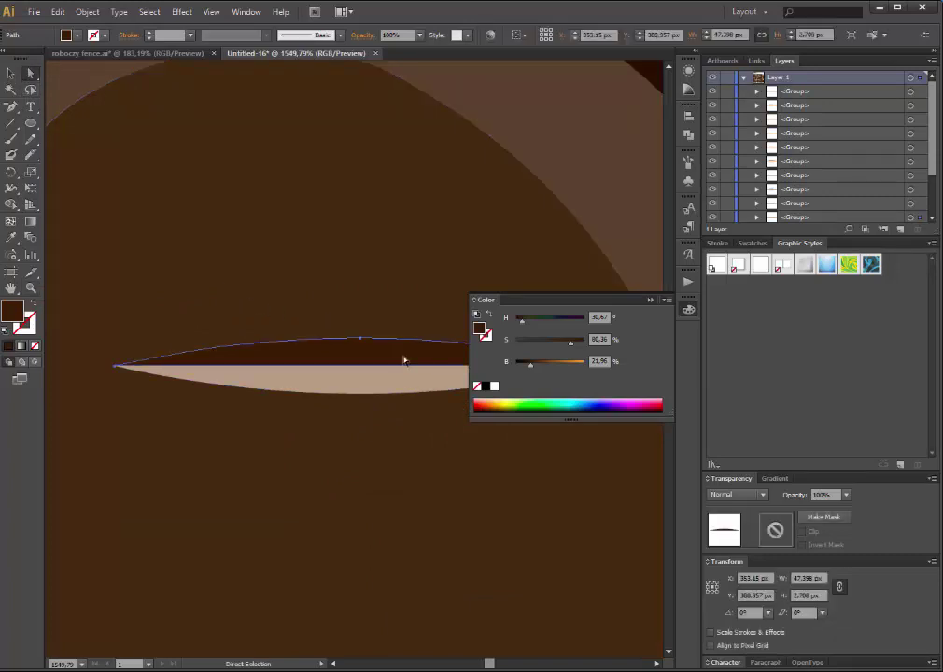
click(525, 363)
click(526, 363)
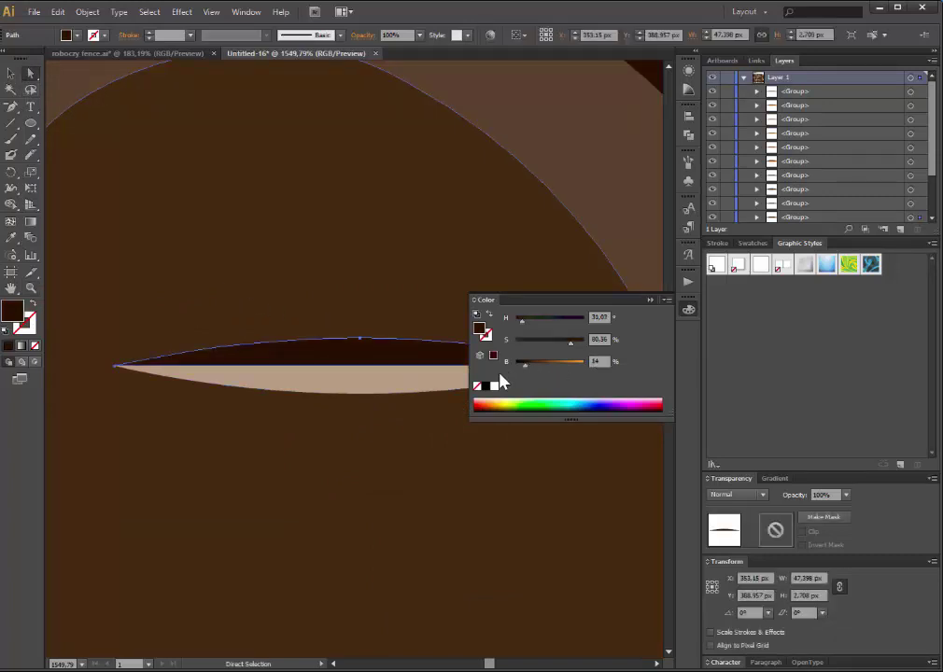
click(31, 288)
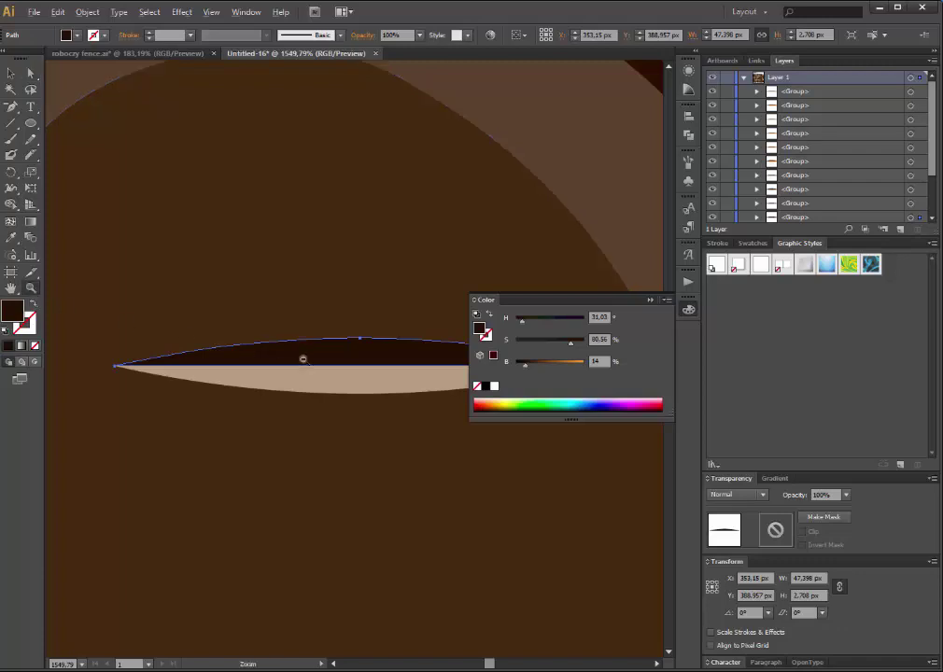
alt+click(362, 415)
alt+click(364, 392)
Zoom in on the tall stone's slit and inspect its halves and the stone's highlight band.
alt+click(351, 335)
alt+click(280, 327)
alt+click(215, 318)
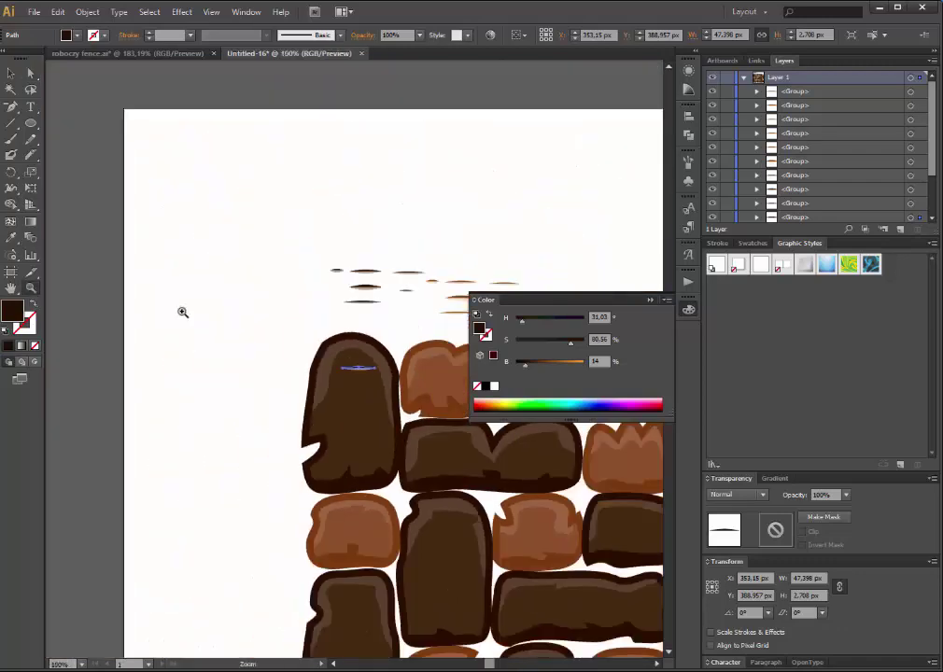
click(10, 73)
click(175, 219)
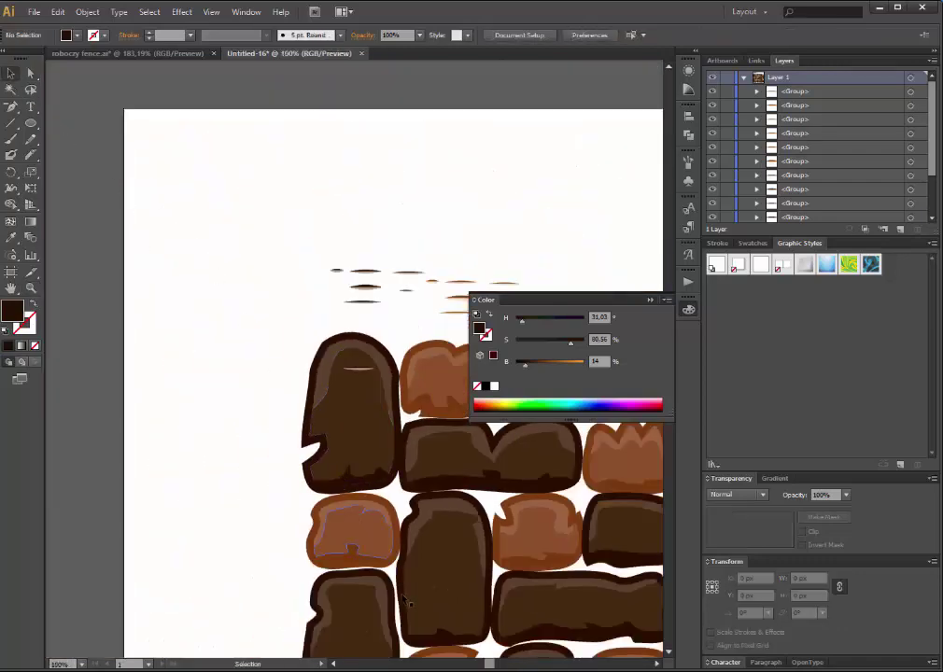
click(30, 288)
drag(327, 349, 391, 393)
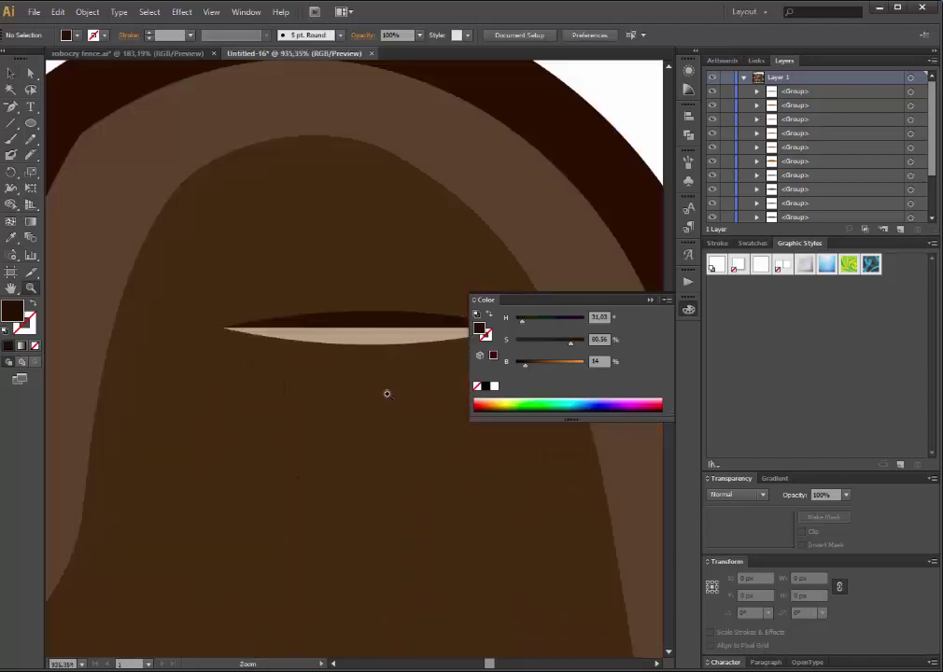
alt+click(398, 355)
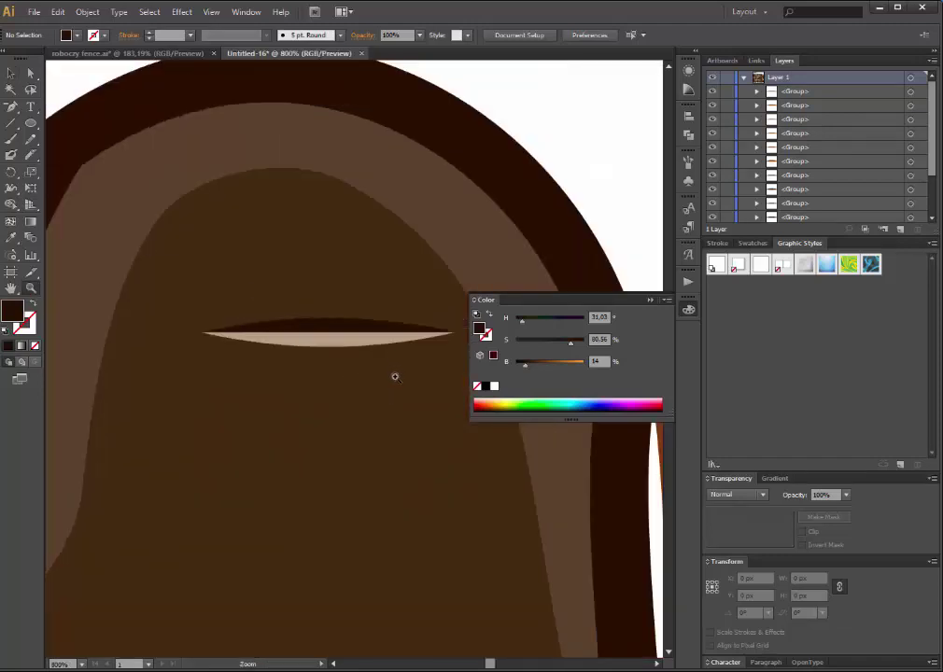
click(31, 73)
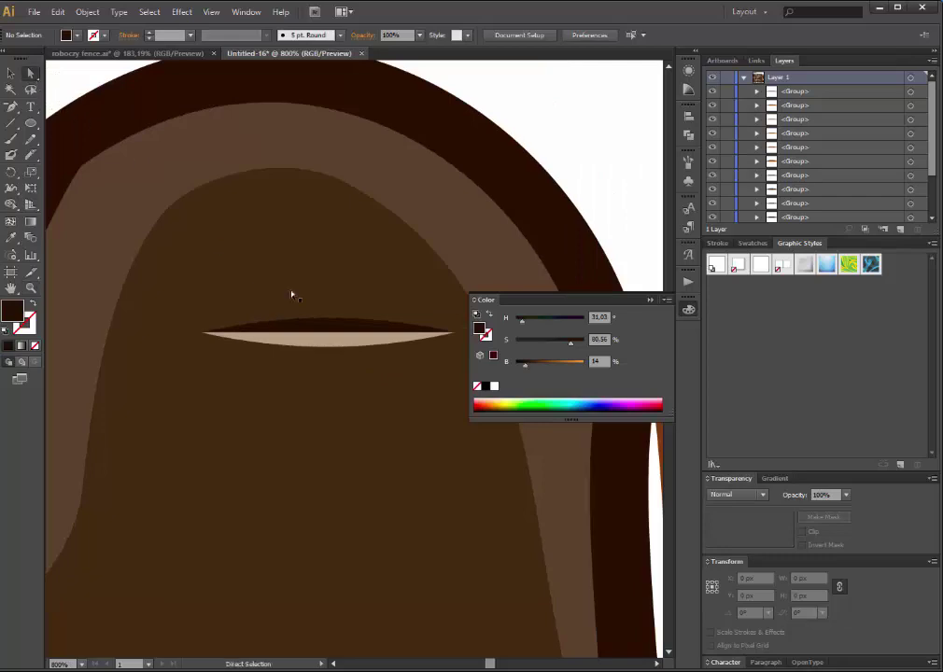
click(338, 329)
click(364, 400)
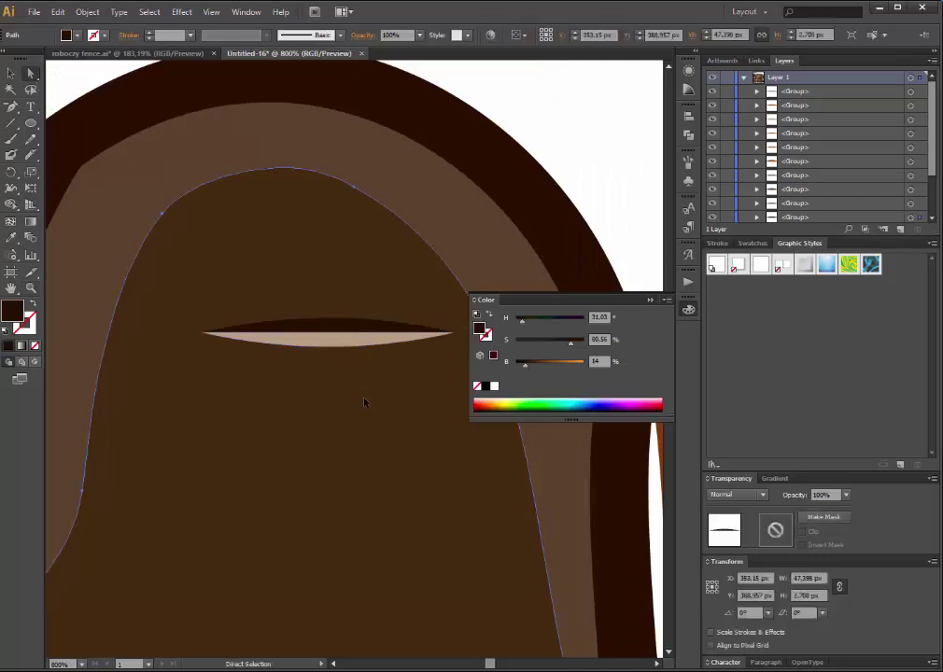
click(98, 317)
Magic Wand-select the spare slits' dark tops and eyedropper the B 14% brown onto them.
click(31, 287)
alt+click(324, 366)
alt+click(324, 366)
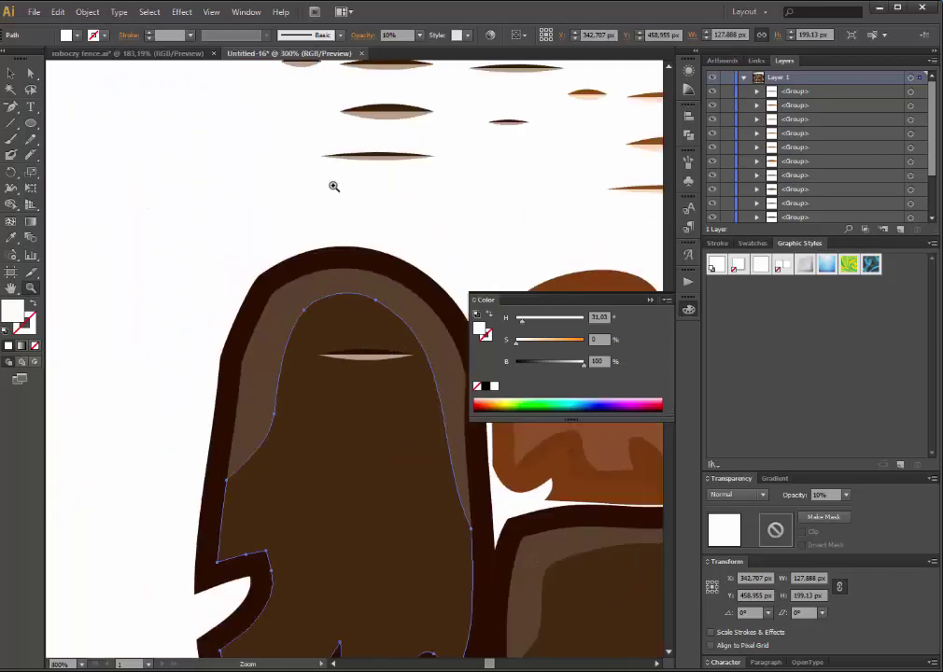
click(10, 90)
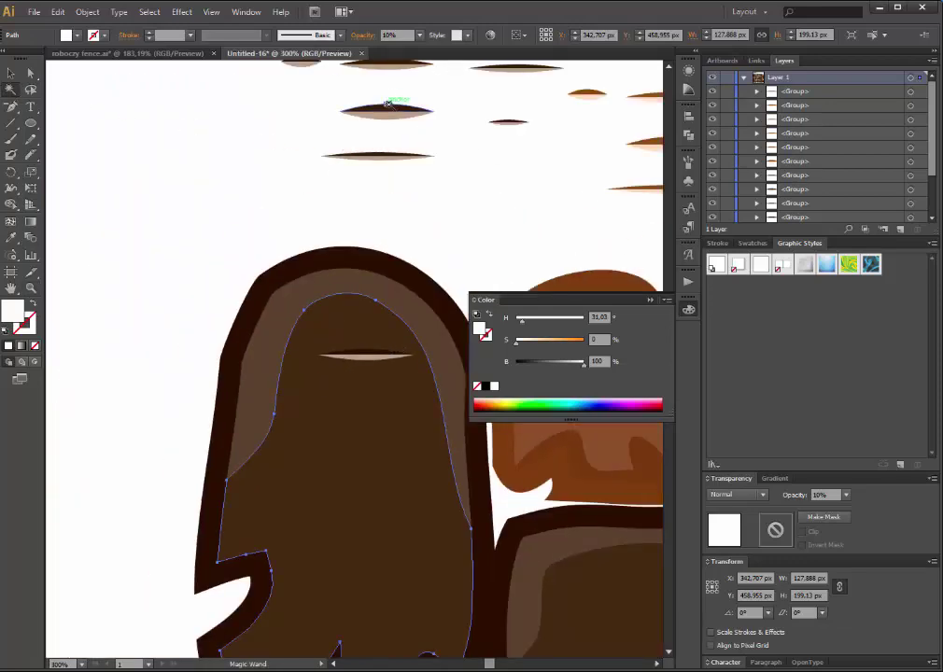
click(387, 105)
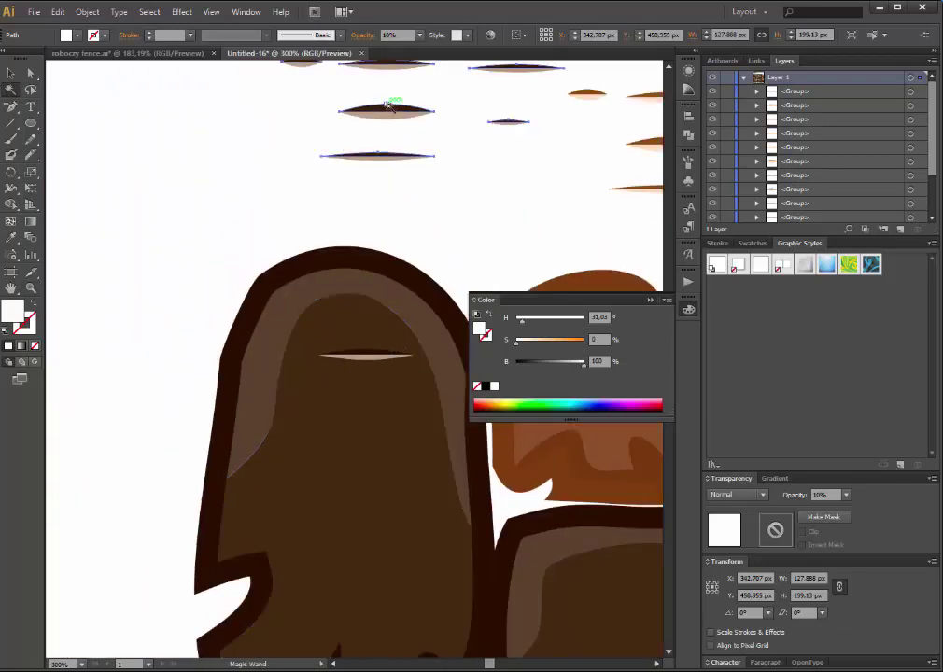
click(10, 237)
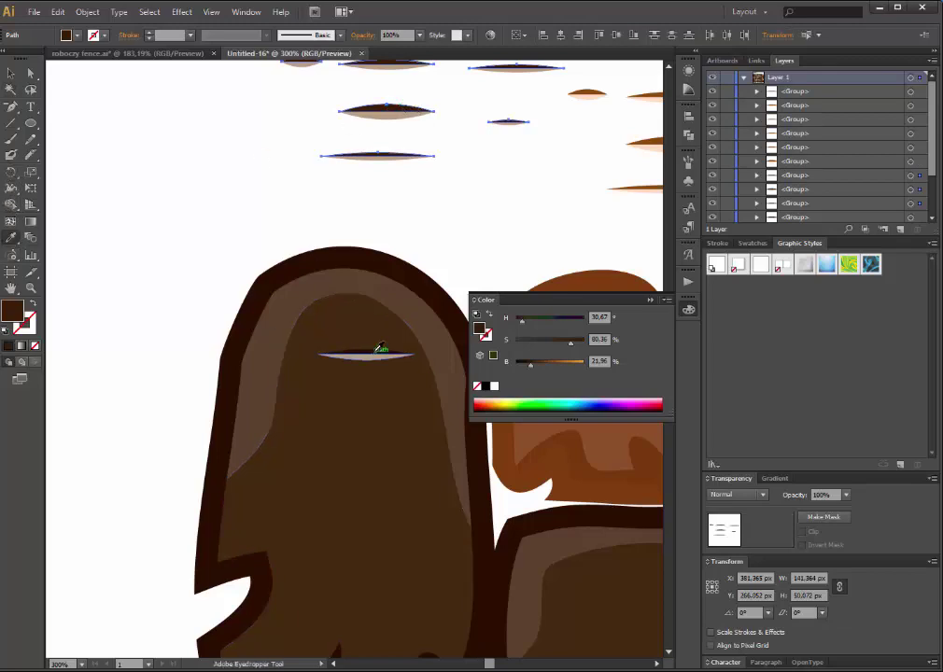
click(399, 384)
mouse_move(484, 200)
mouse_down()
mouse_move(316, 233)
mouse_move(203, 128)
mouse_up()
click(31, 72)
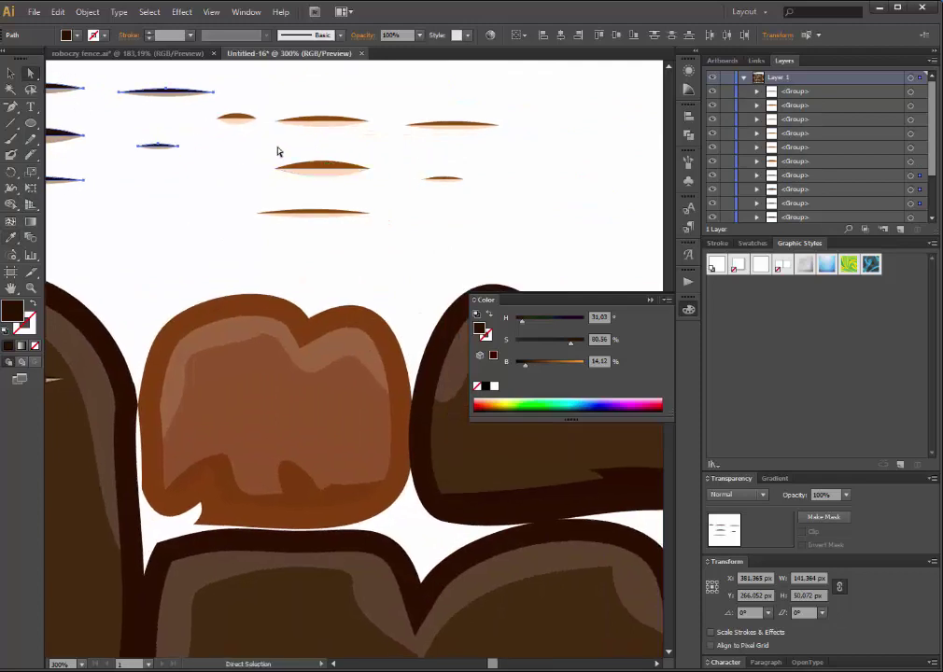
Place a spare slit on the orange stone beside the tall one and zoom in on it.
click(10, 73)
mouse_move(325, 168)
mouse_down()
mouse_move(290, 245)
mouse_move(266, 392)
mouse_move(326, 426)
mouse_up()
key(ctrl+shift+a)
key(z)
Darken the slit's upper half to a deeper brown at B 34.9%, then zoom out and deselect.
key(a)
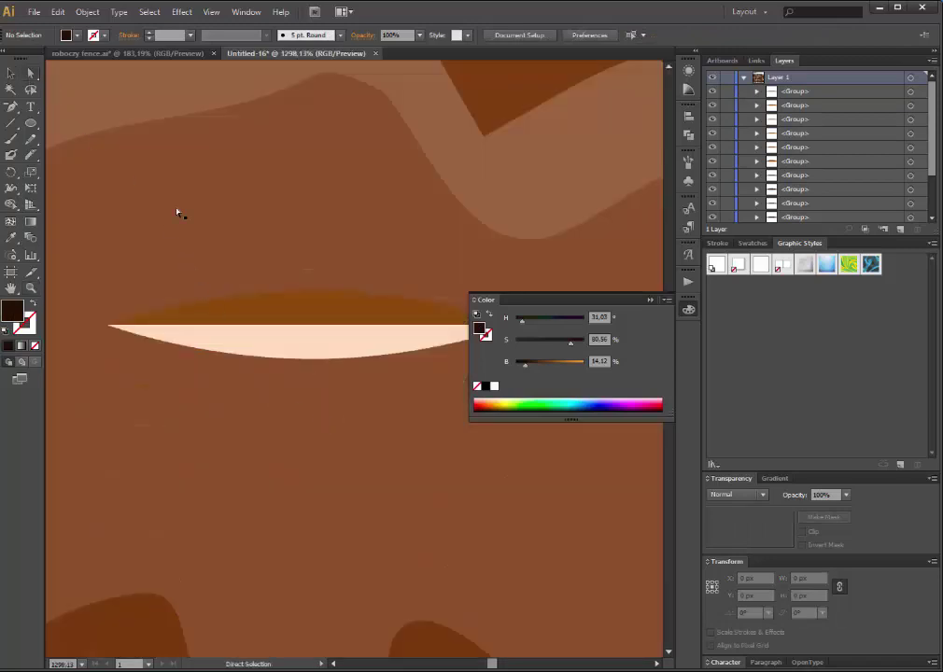
click(306, 309)
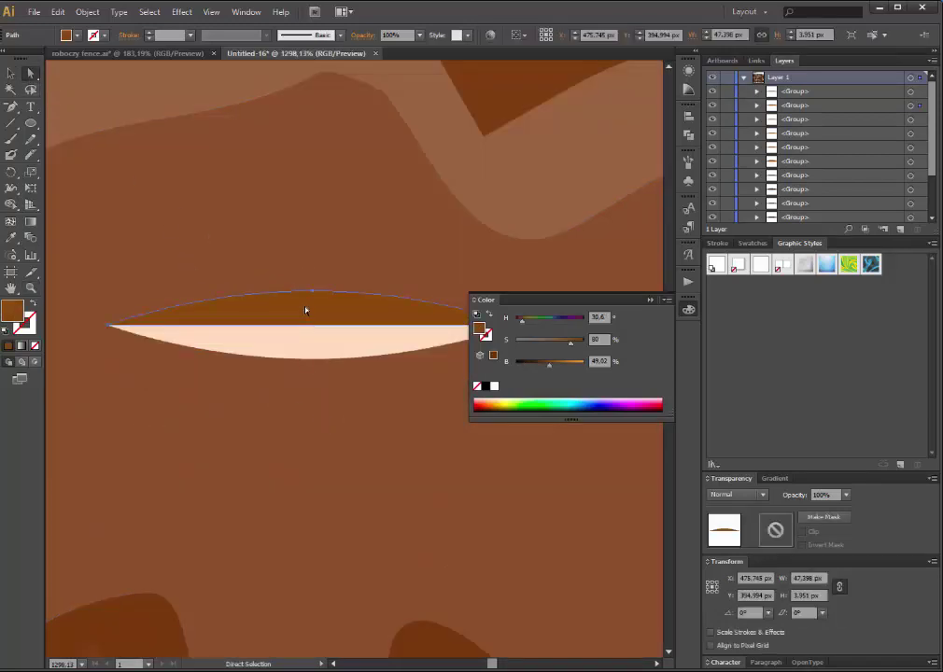
click(539, 363)
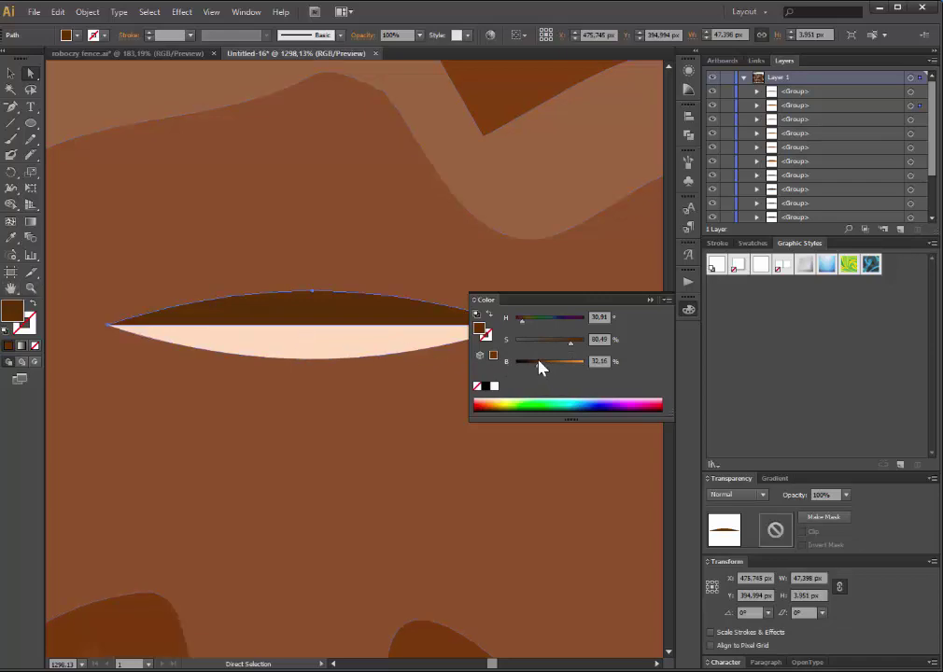
click(539, 365)
click(31, 289)
alt+click(373, 346)
alt+click(367, 357)
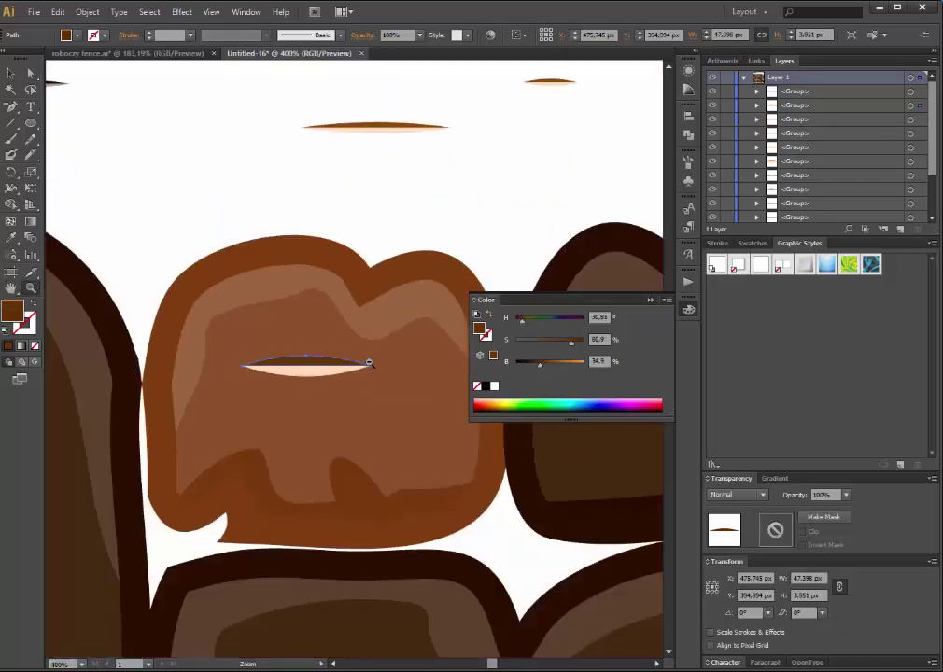
alt+click(350, 353)
click(10, 73)
click(112, 111)
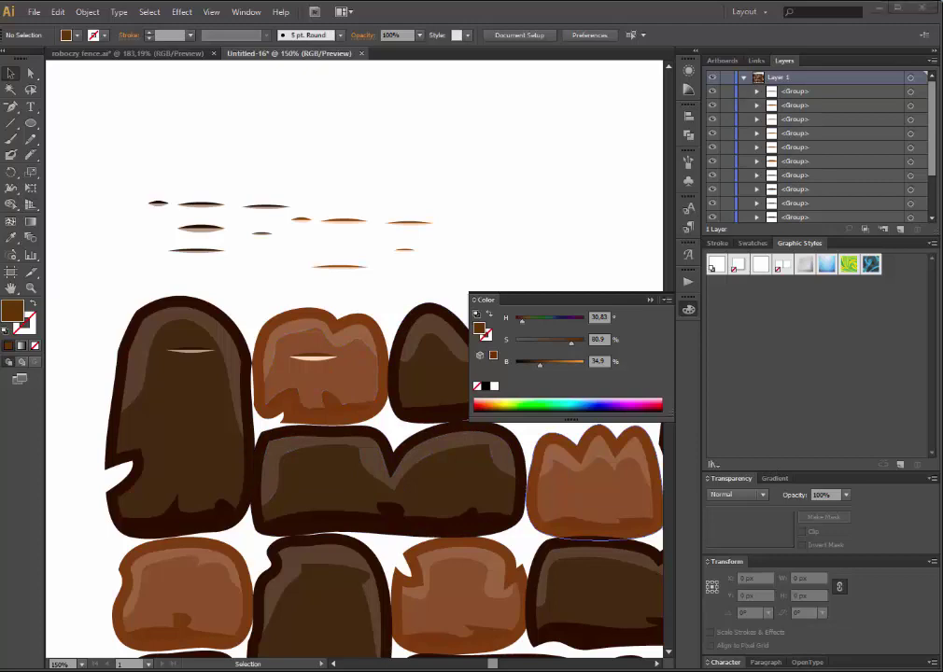
Give the spare slits' upper halves the same B 34.9% brown with the Eyedropper.
click(30, 287)
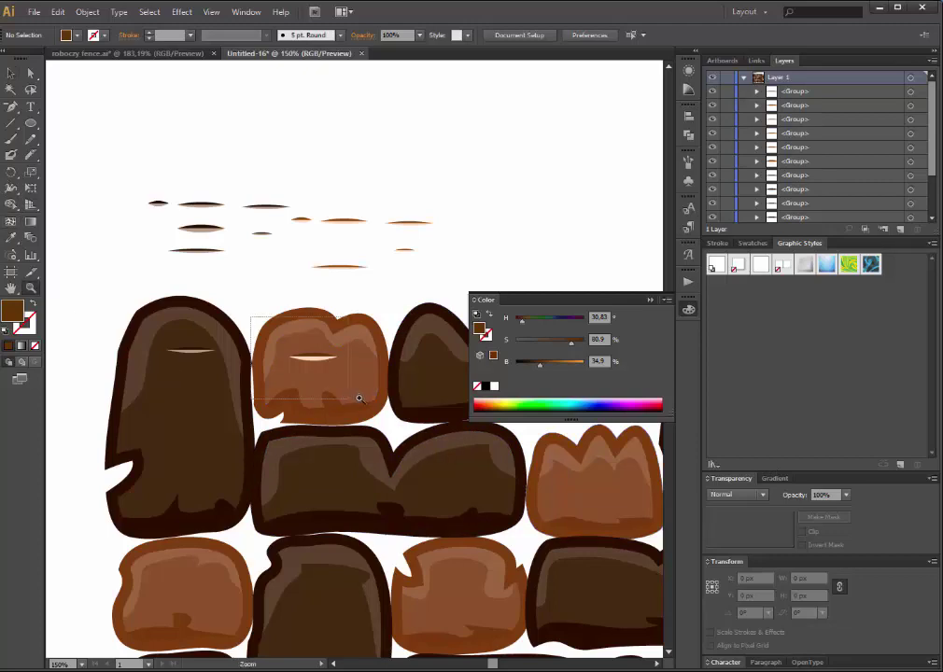
drag(358, 398, 365, 396)
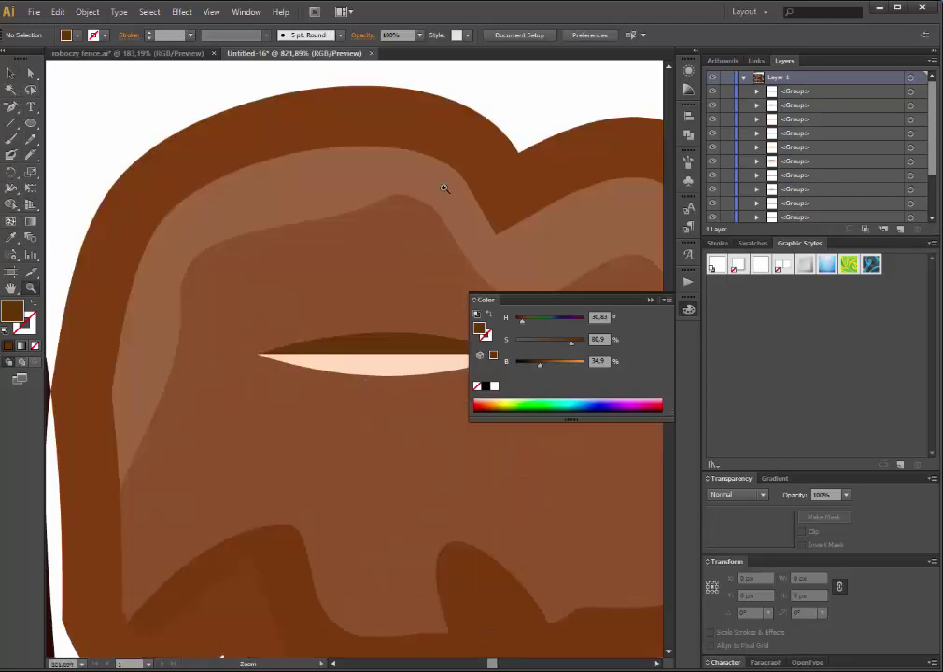
drag(347, 149, 185, 564)
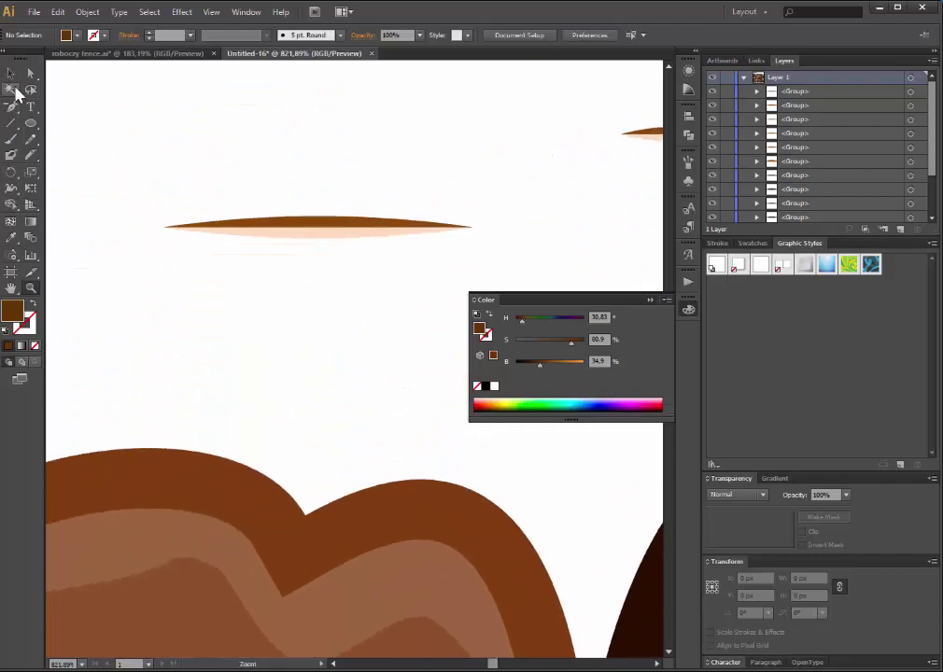
click(11, 89)
click(325, 222)
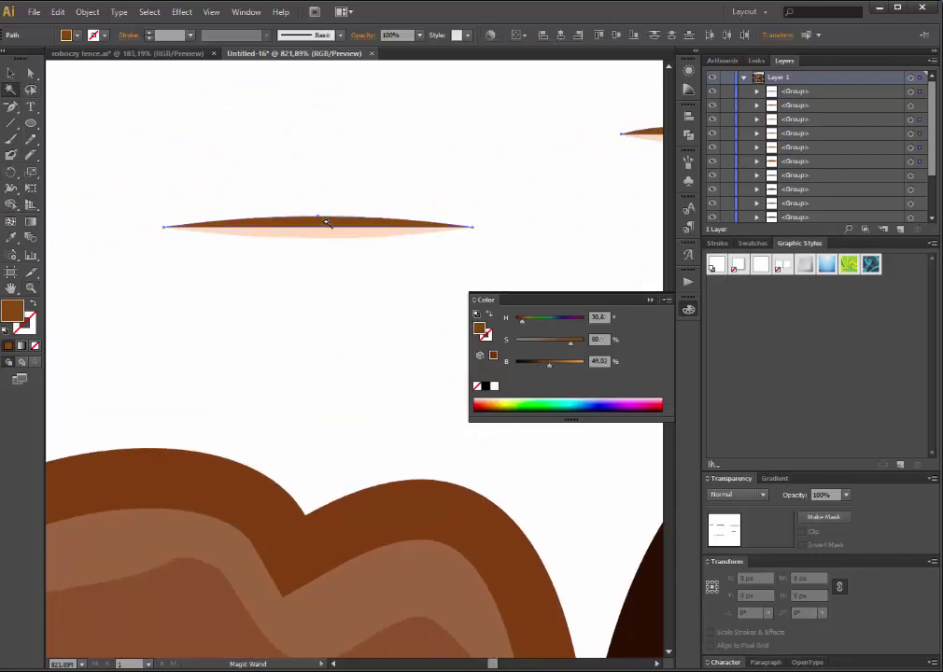
scroll(303, 324, down, 1)
scroll(186, 299, down, 4)
click(11, 245)
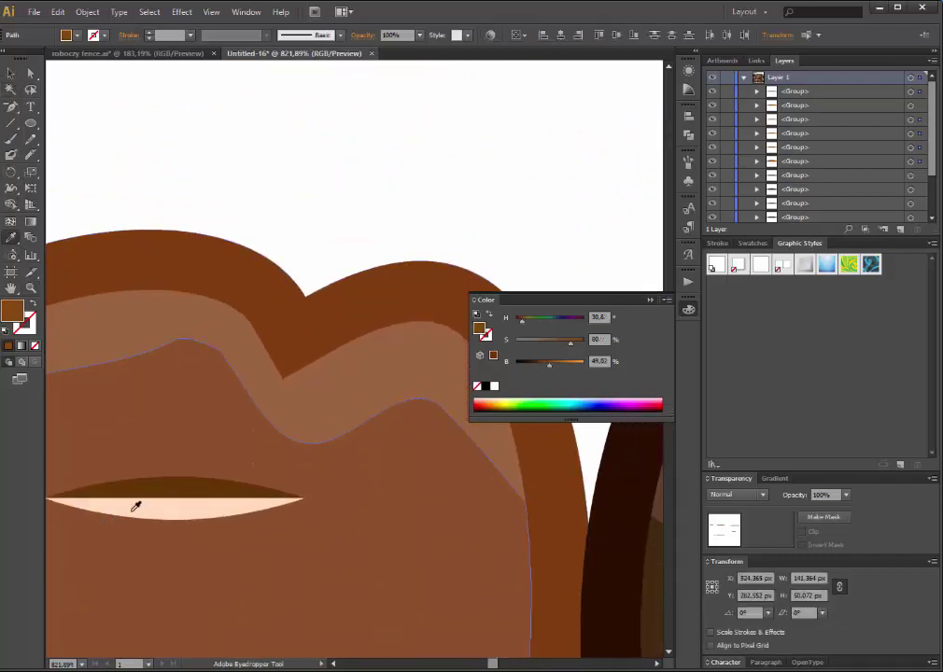
drag(214, 341, 177, 468)
scroll(177, 468, up, 4)
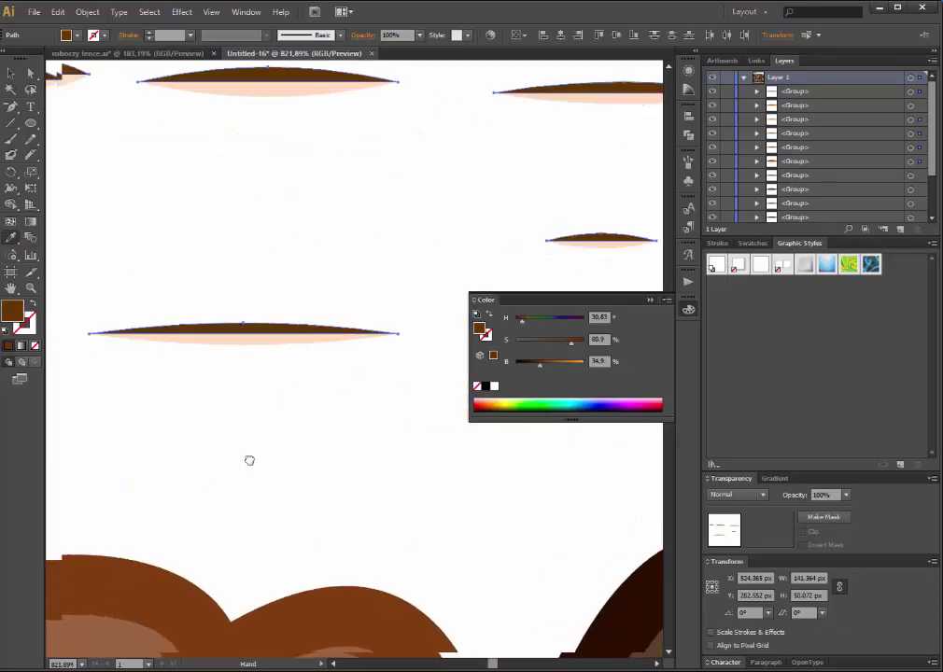
Zoom back out to 200% and close the floating Color panel.
click(30, 289)
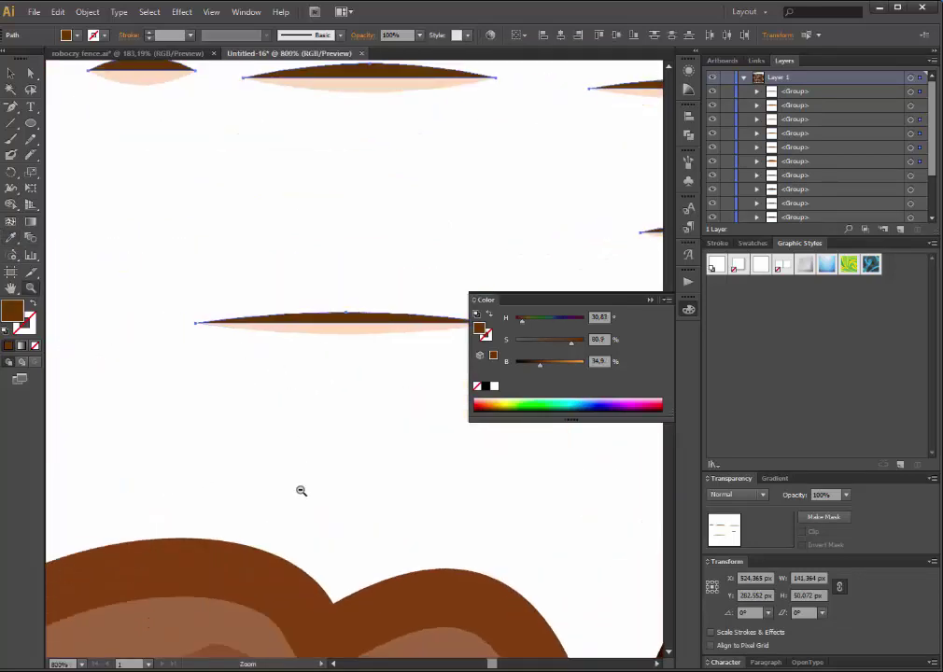
alt+click(297, 457)
alt+click(371, 205)
alt+click(408, 233)
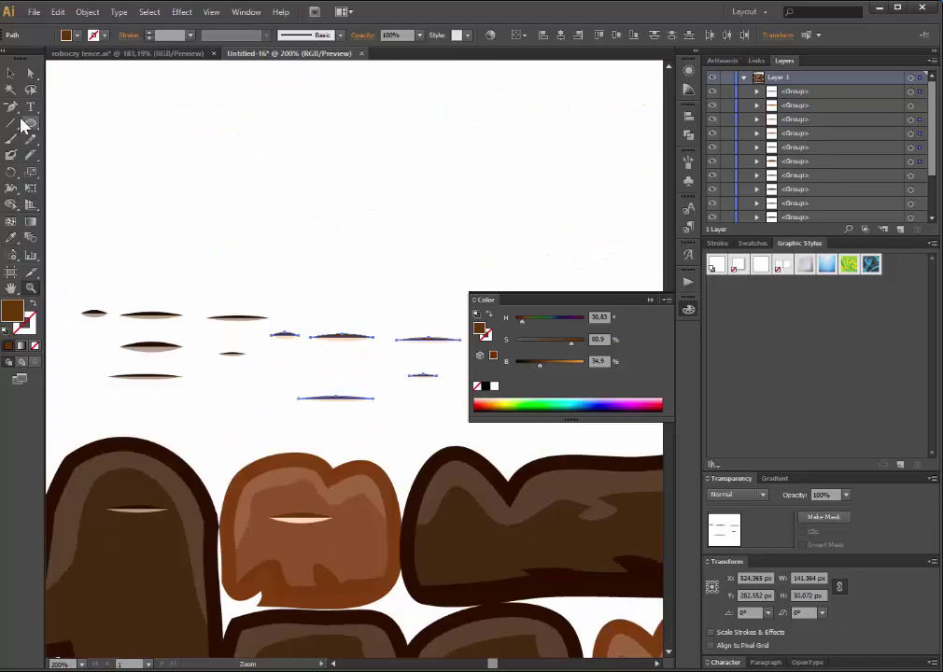
click(10, 74)
click(666, 300)
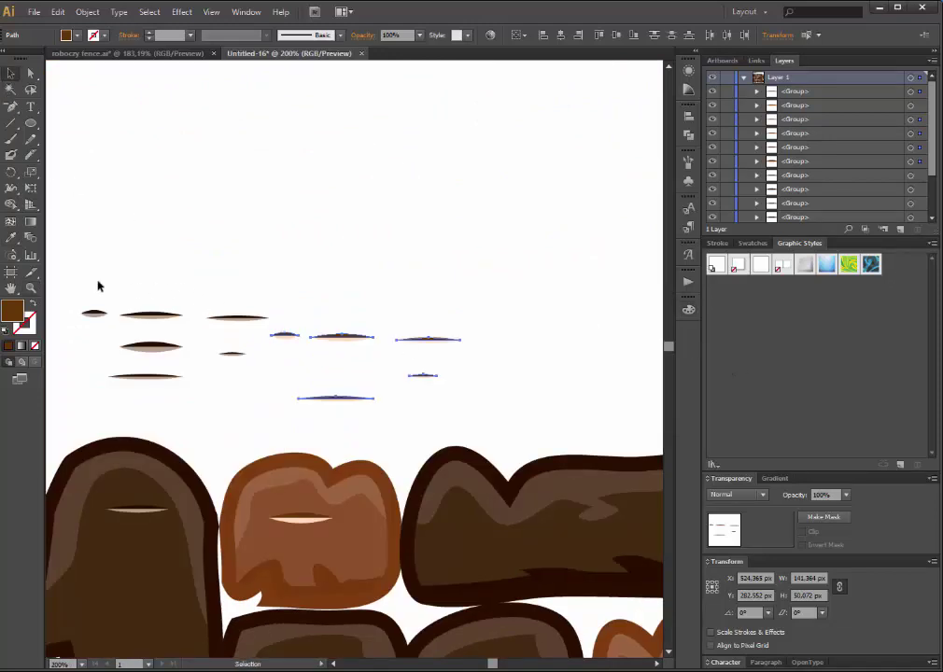
Scale down the batch of slit shapes sitting above the stones.
drag(95, 281, 461, 422)
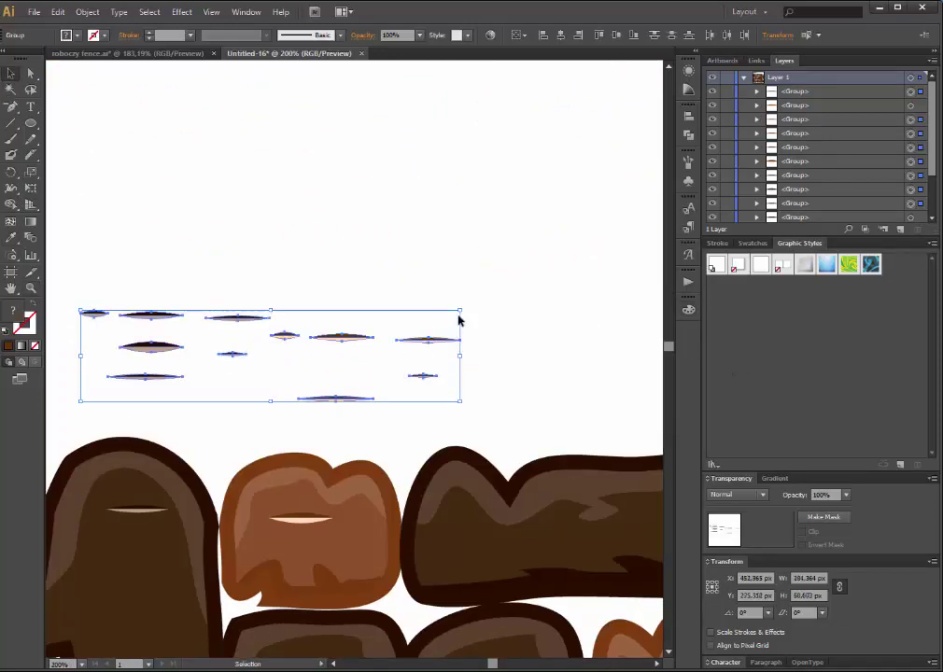
drag(461, 309, 267, 354)
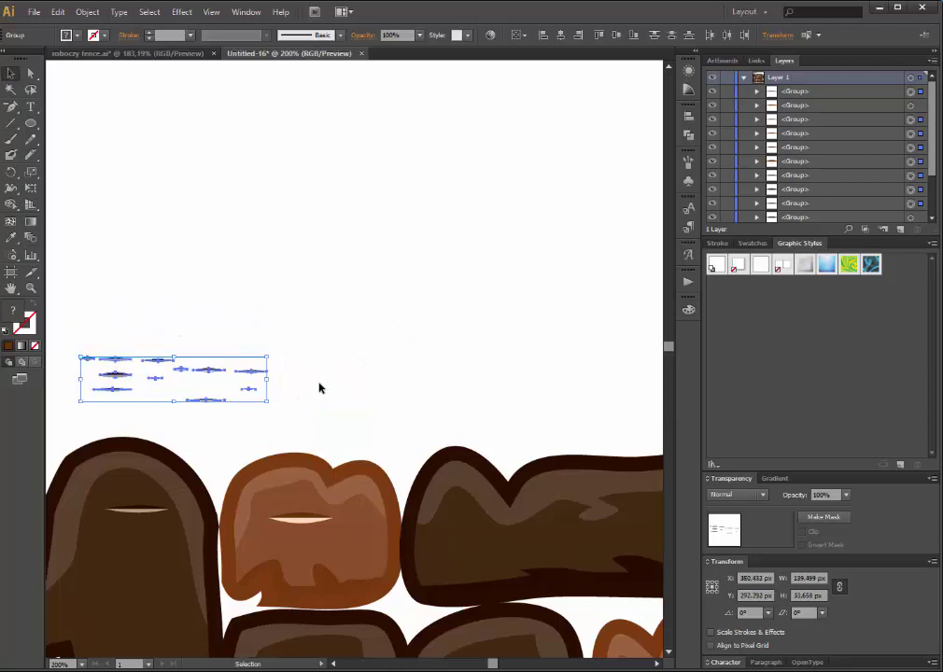
click(321, 386)
mouse_move(329, 440)
mouse_down()
mouse_move(475, 269)
mouse_move(507, 260)
mouse_up()
Narrow the slits already placed on the left and middle stones to about half width.
click(290, 333)
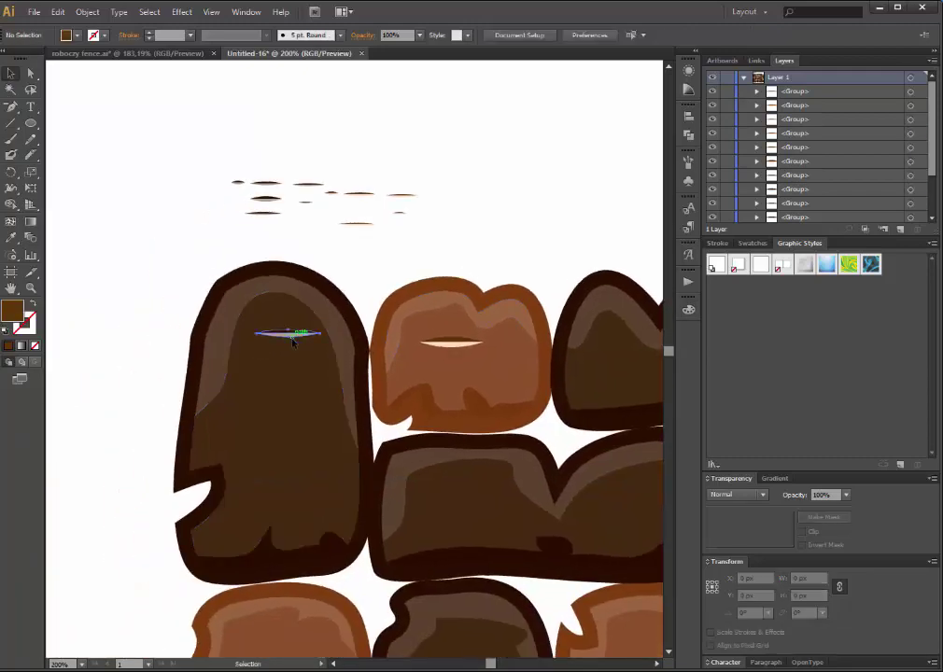
drag(322, 333, 312, 333)
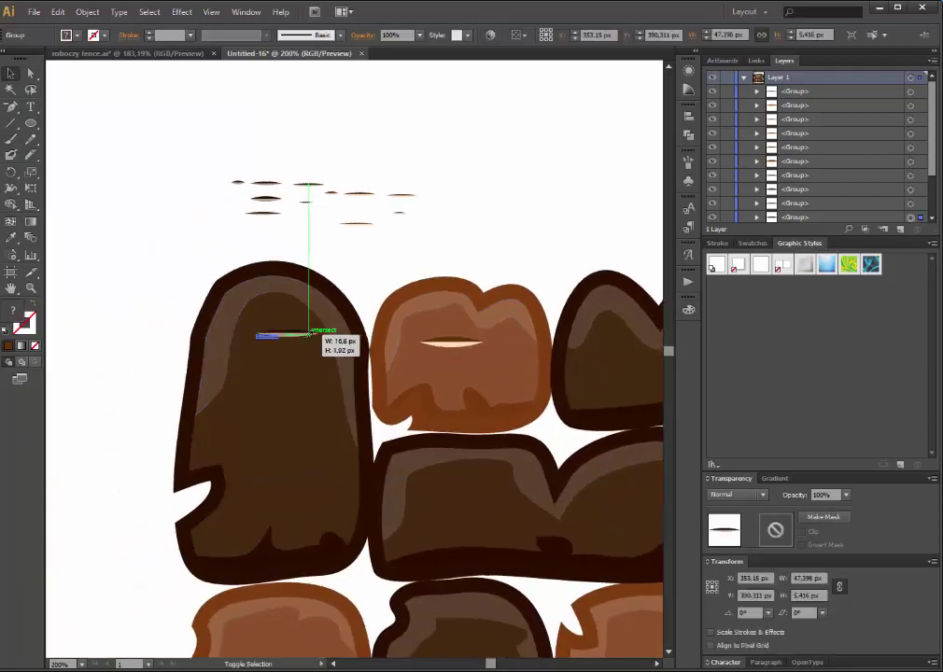
click(472, 342)
drag(482, 341, 451, 344)
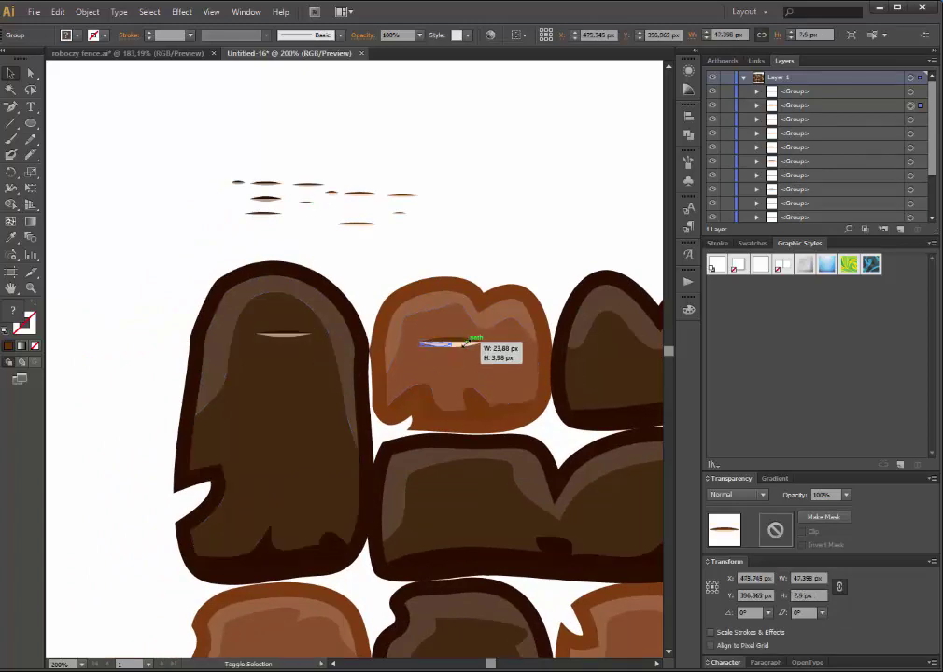
click(292, 247)
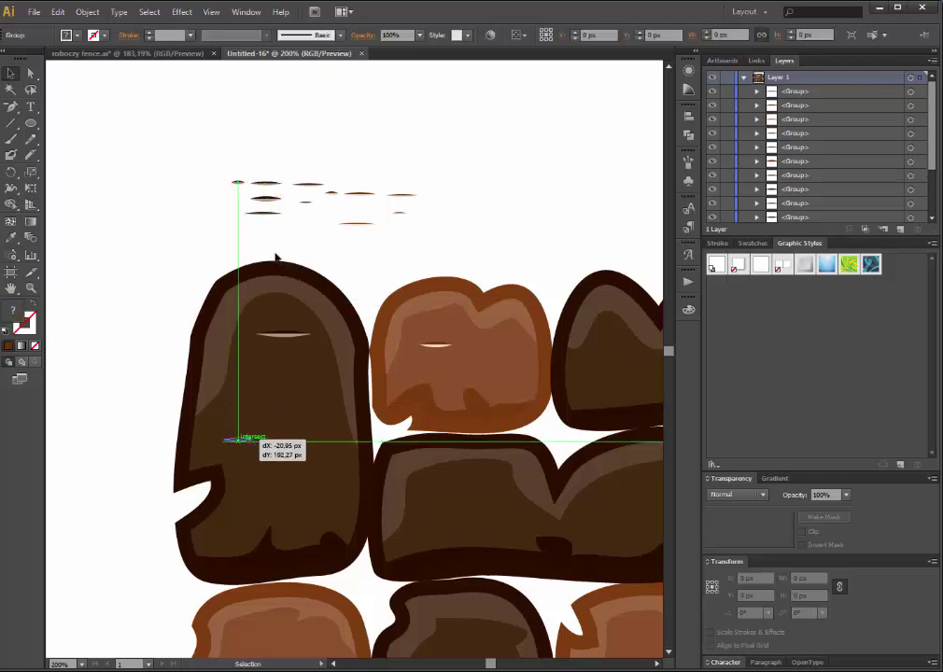
Alt-drag small slit copies onto the left stone and down onto the middle stone.
drag(269, 244, 248, 439)
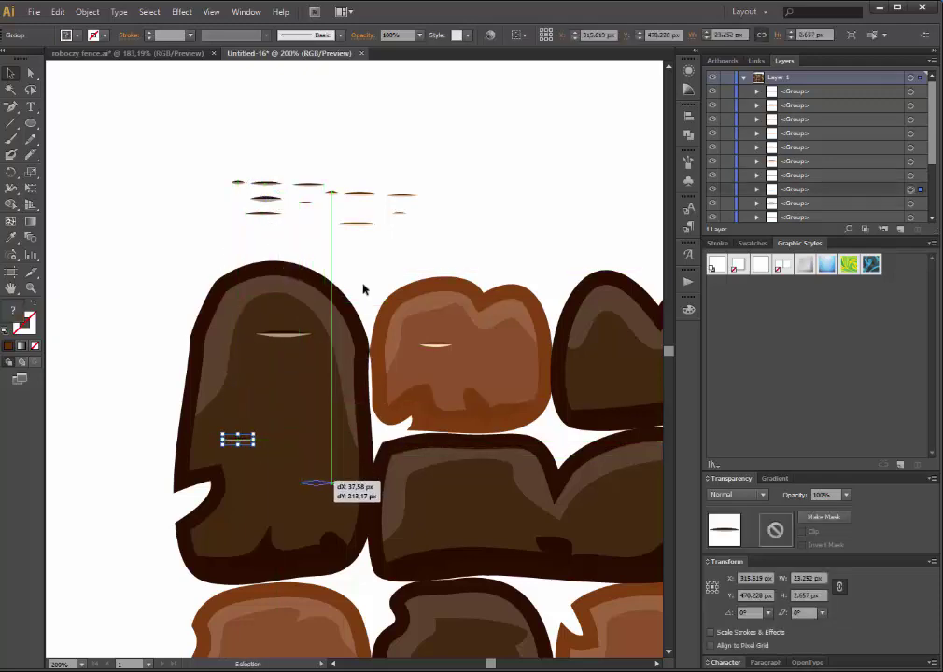
drag(334, 441, 318, 482)
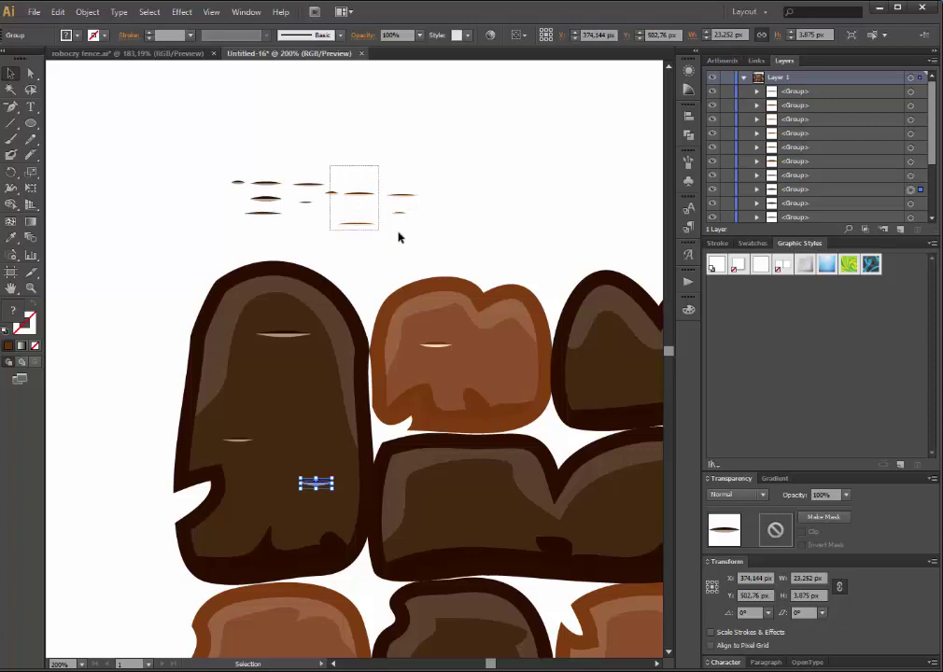
mouse_move(399, 237)
mouse_down()
mouse_move(380, 209)
mouse_move(476, 199)
mouse_up()
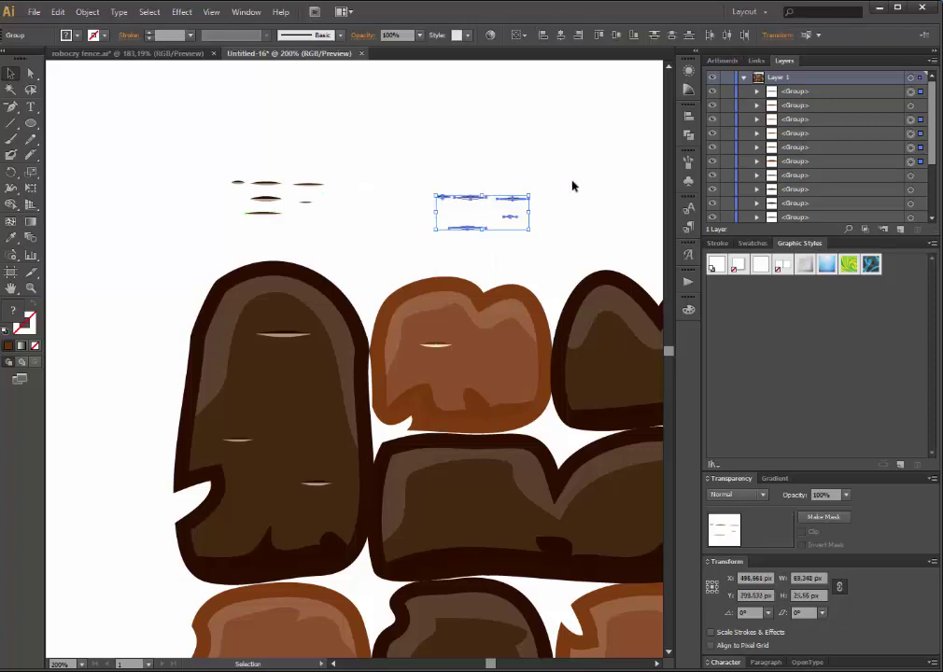
click(236, 170)
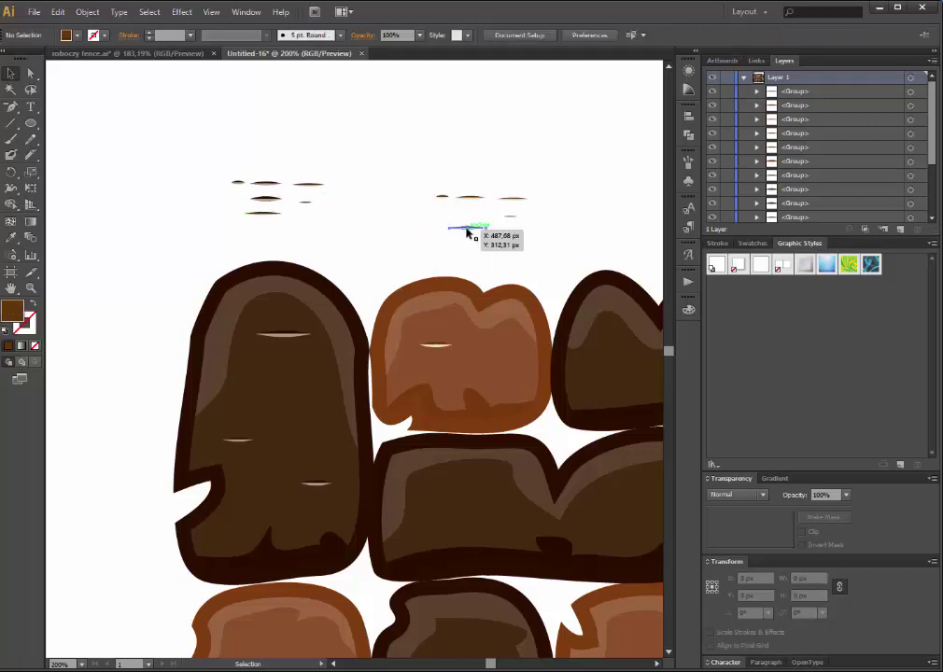
mouse_move(466, 233)
mouse_down()
mouse_move(523, 378)
mouse_move(510, 369)
mouse_move(451, 372)
mouse_move(505, 337)
mouse_up()
click(389, 238)
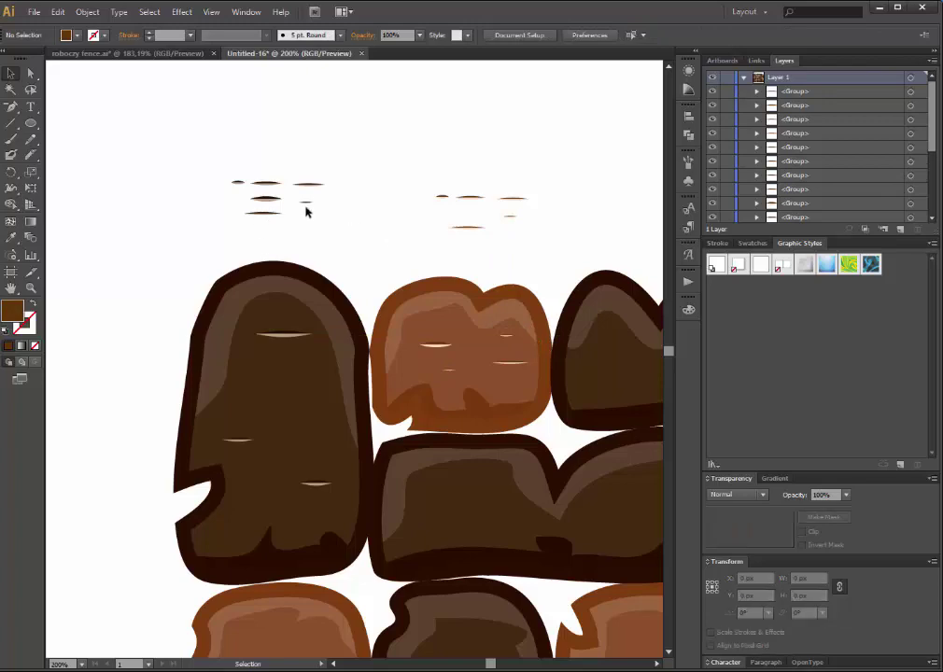
drag(304, 201, 295, 394)
Scatter several slit copies across the dark right-hand stones.
mouse_move(385, 277)
mouse_down()
mouse_move(255, 191)
mouse_move(248, 223)
mouse_up()
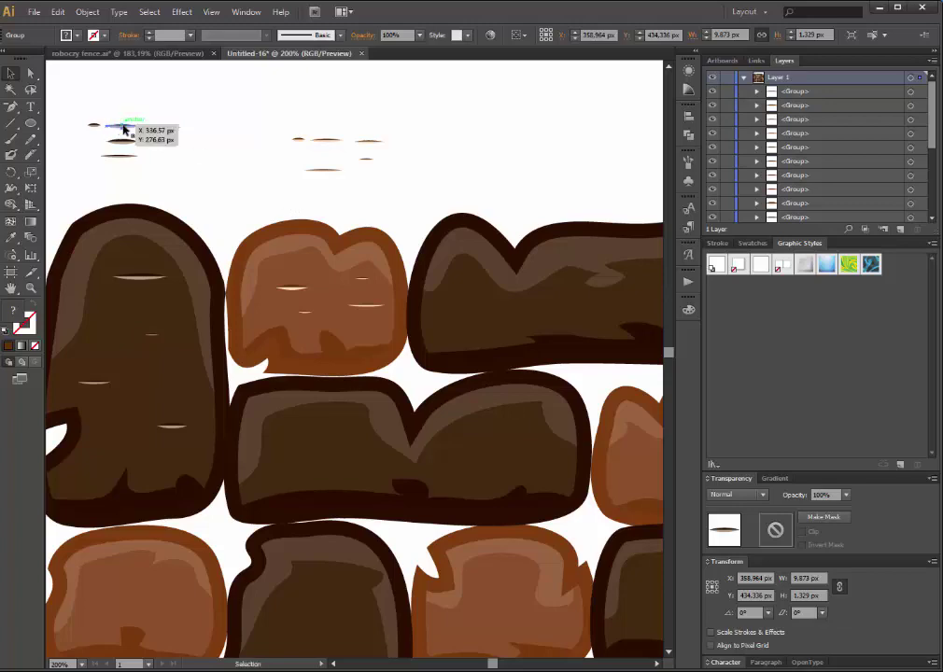
drag(124, 129, 467, 317)
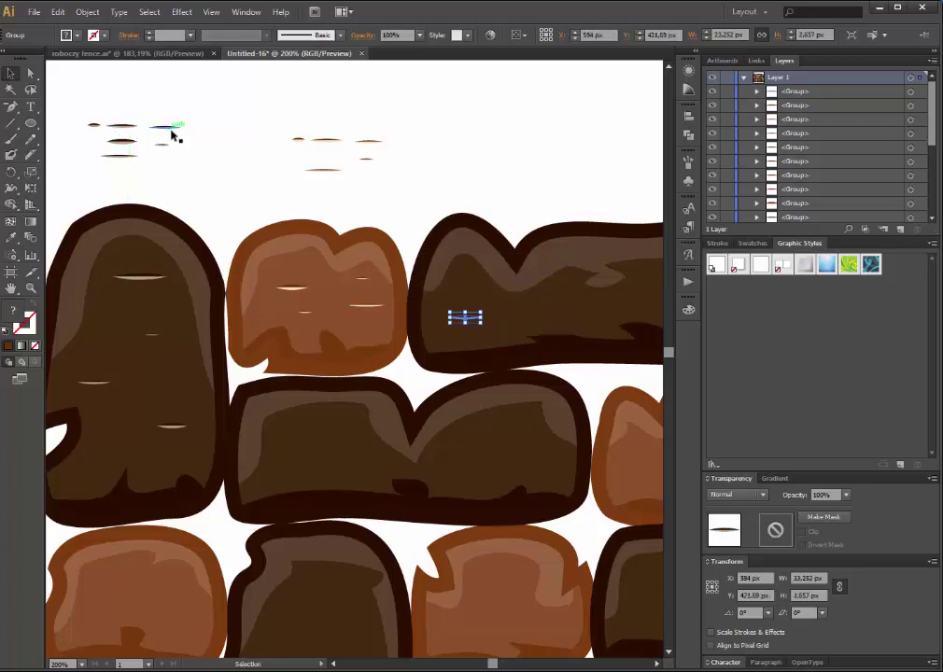
drag(170, 132, 571, 309)
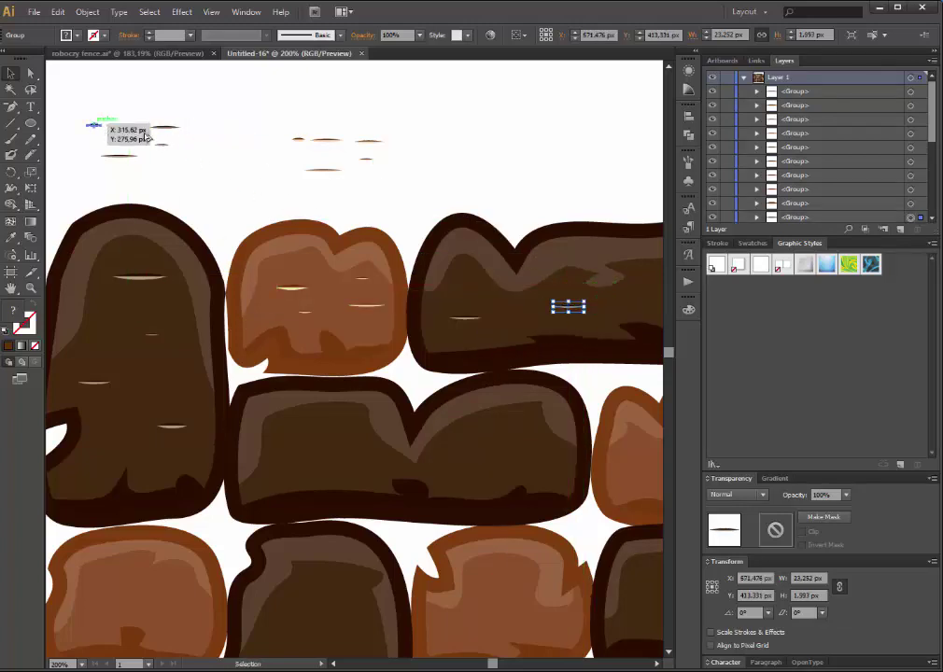
drag(145, 136, 651, 284)
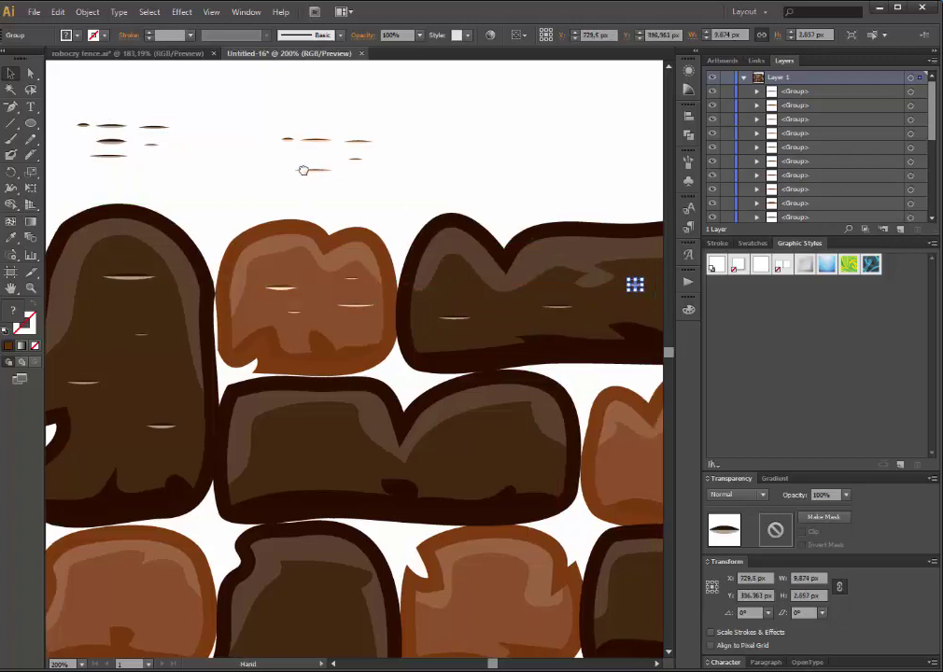
mouse_move(305, 168)
mouse_down()
mouse_move(185, 139)
mouse_move(318, 280)
mouse_move(528, 271)
mouse_up()
Copy slits onto the lower middle, right dark, middle dark and bottom-middle stones.
mouse_move(301, 245)
mouse_down()
mouse_move(550, 274)
mouse_move(539, 262)
mouse_up()
mouse_move(211, 102)
mouse_down()
mouse_move(363, 284)
mouse_move(401, 419)
mouse_up()
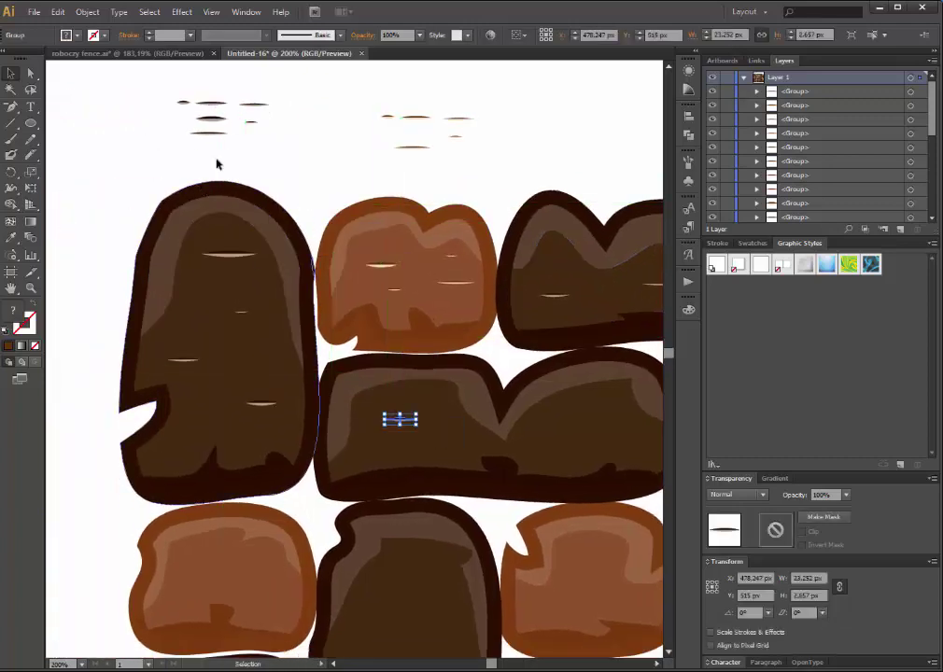
mouse_move(588, 450)
mouse_down()
mouse_move(605, 414)
mouse_move(588, 411)
mouse_up()
drag(253, 123, 542, 456)
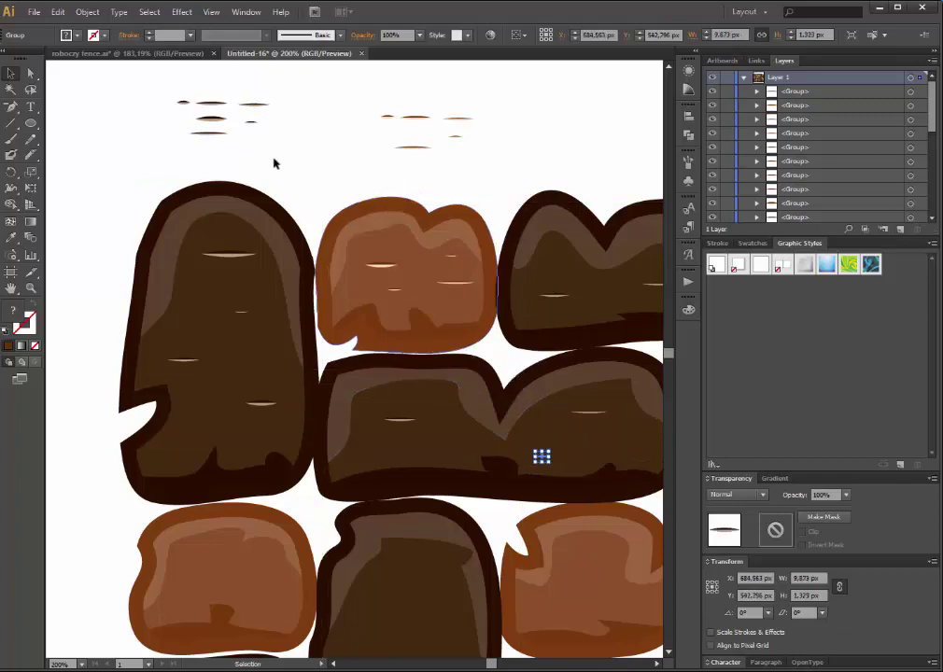
mouse_move(213, 106)
mouse_down()
mouse_move(427, 565)
mouse_move(415, 570)
mouse_move(396, 628)
mouse_up()
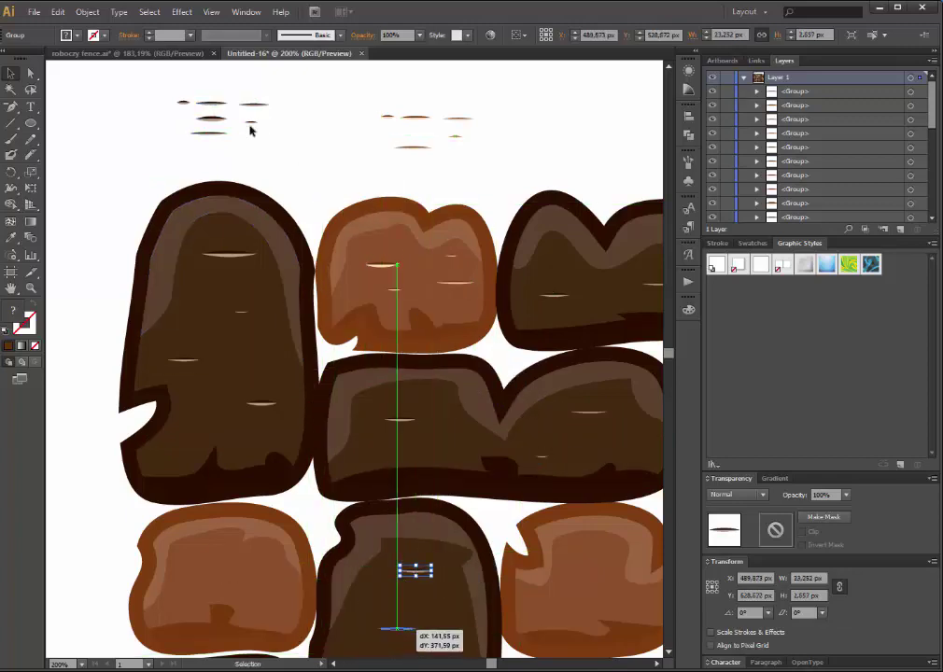
drag(287, 169, 355, 110)
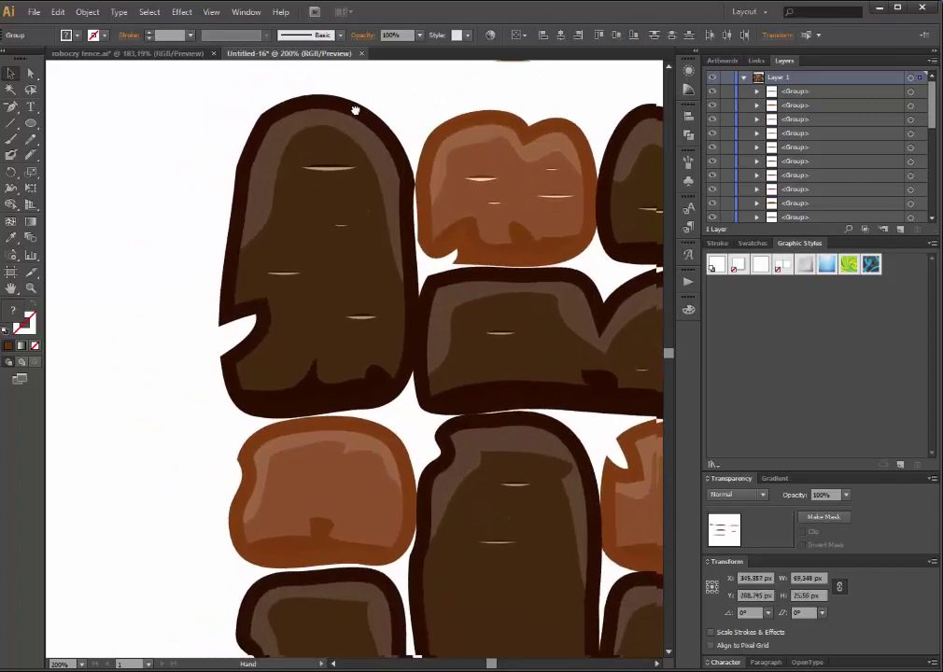
Move the spare slit cluster to the lower left and duplicate it slightly lower.
drag(324, 61, 355, 149)
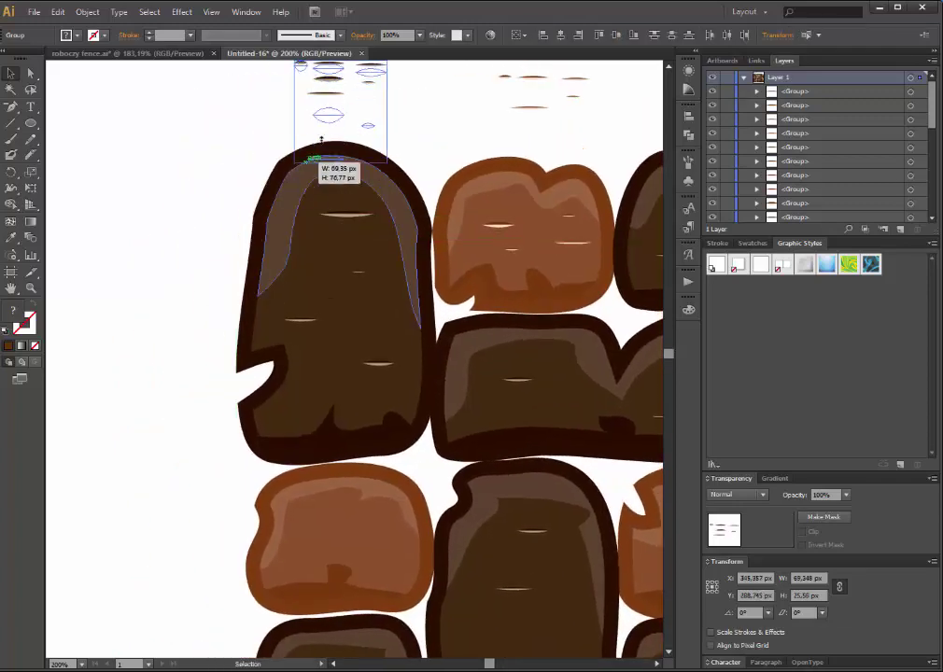
key(ctrl+z)
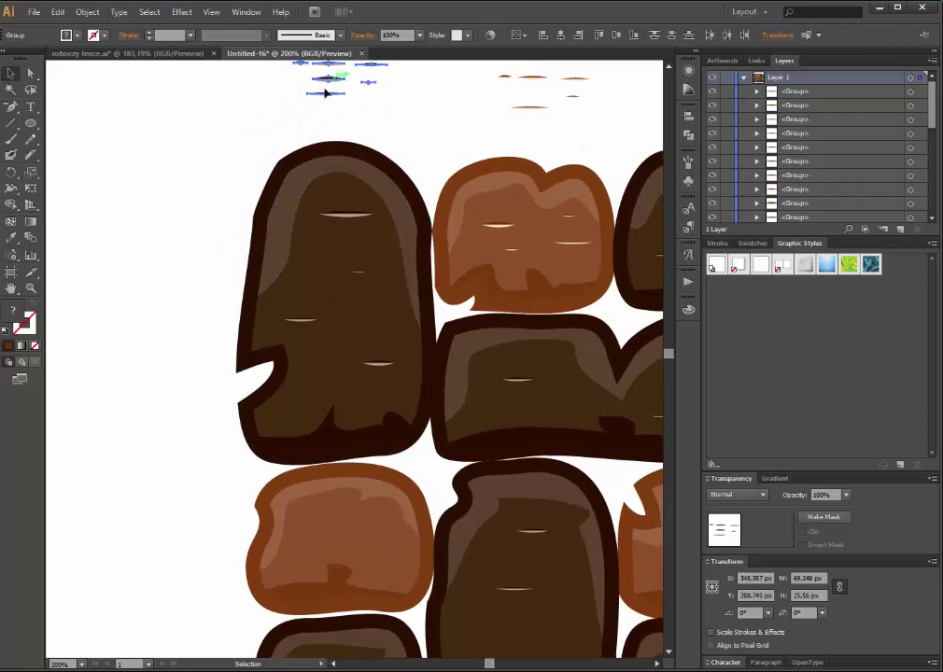
drag(326, 93, 189, 622)
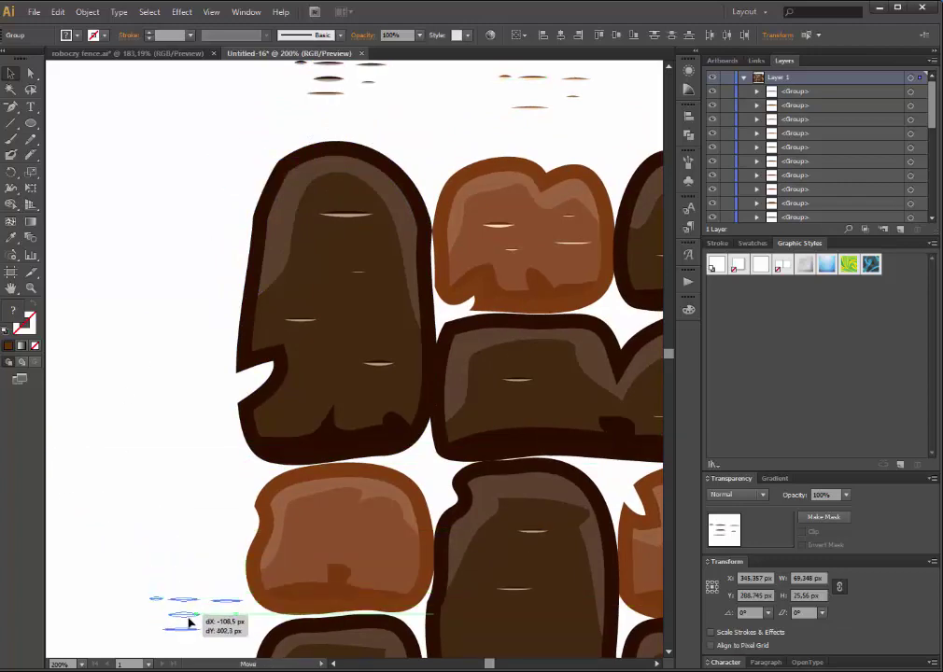
drag(349, 614, 295, 193)
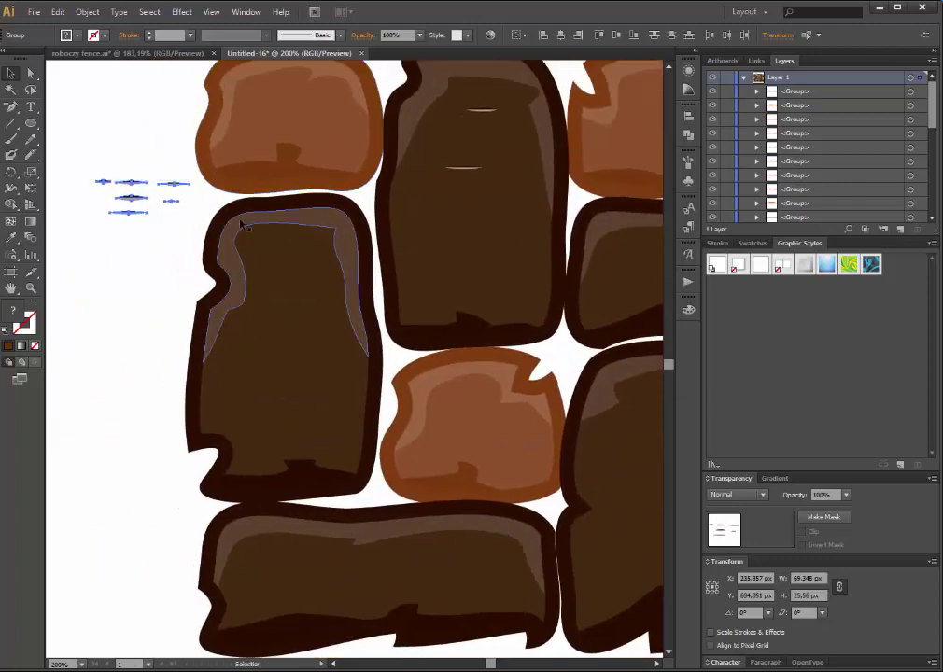
drag(140, 200, 127, 282)
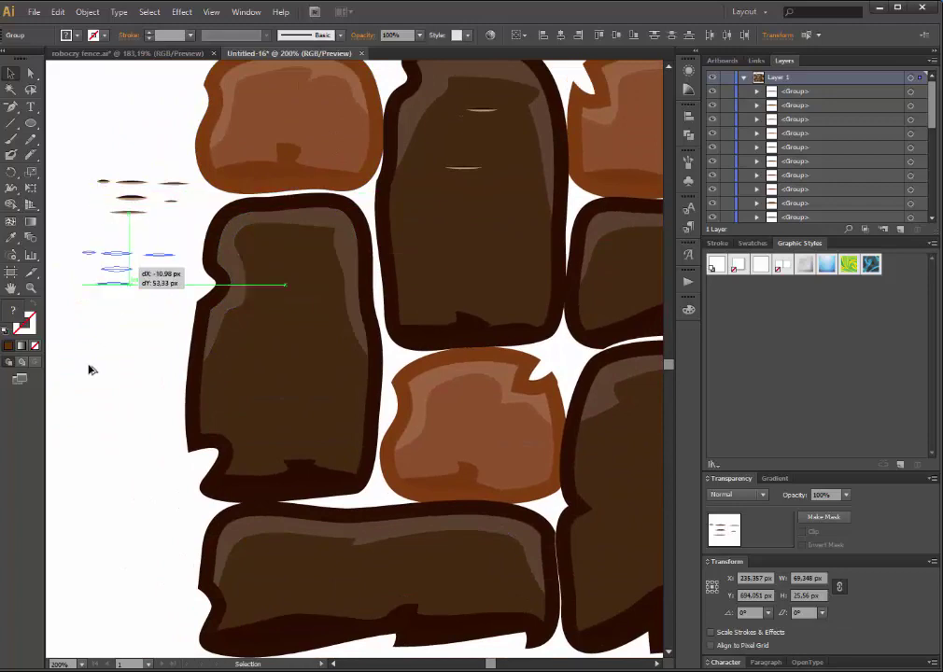
Place cream slit highlights in the tall left stone and the upper-middle stone.
click(113, 293)
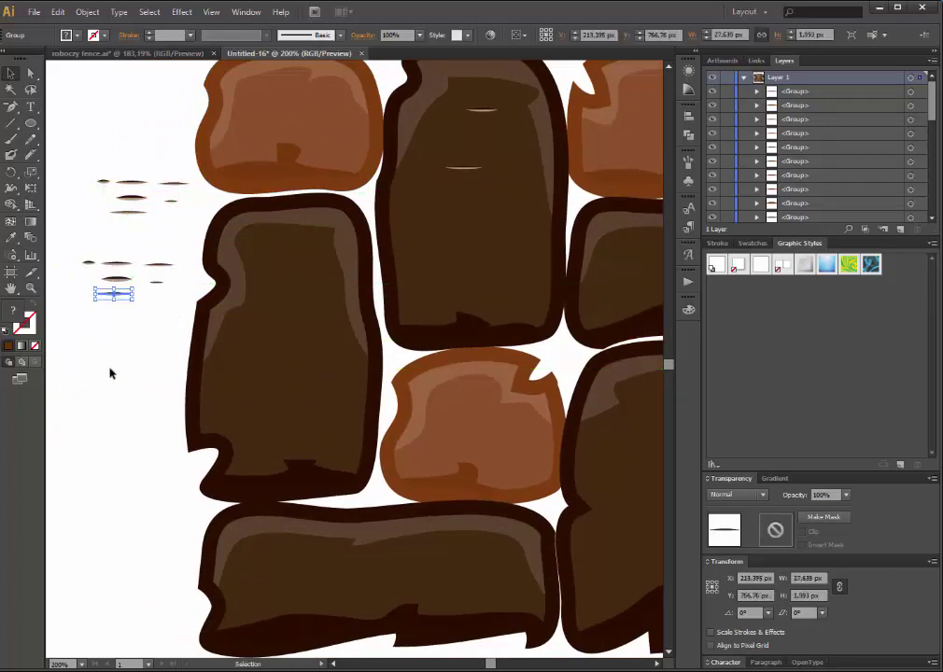
click(109, 373)
drag(264, 322, 281, 324)
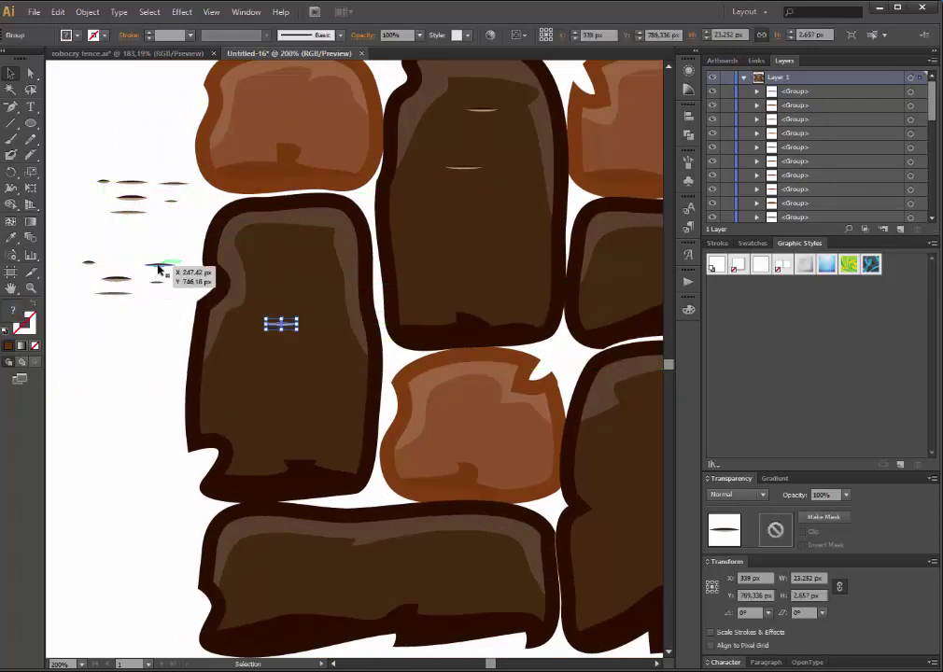
drag(238, 393, 328, 383)
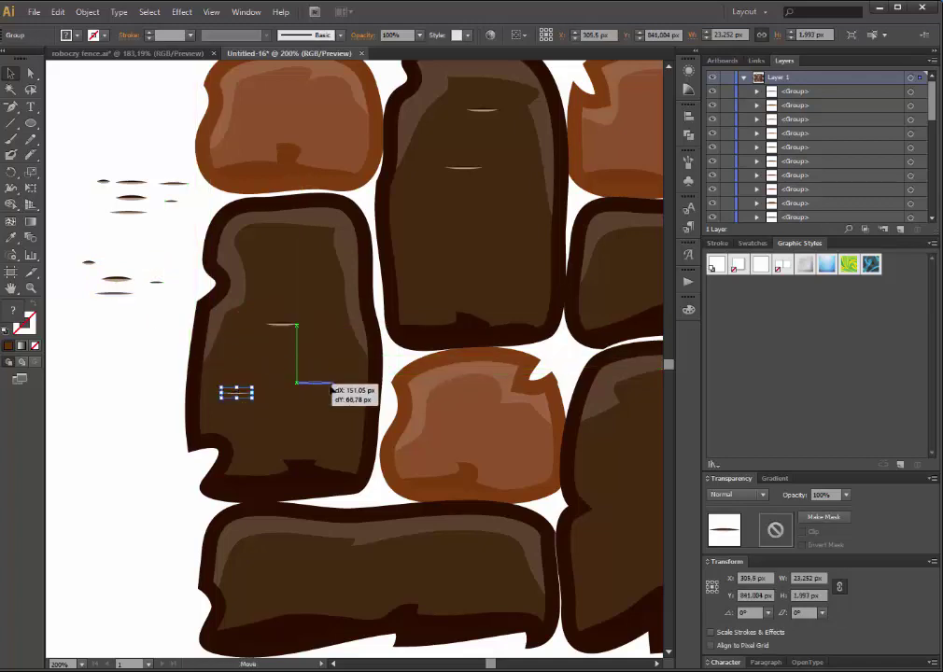
drag(284, 244, 284, 242)
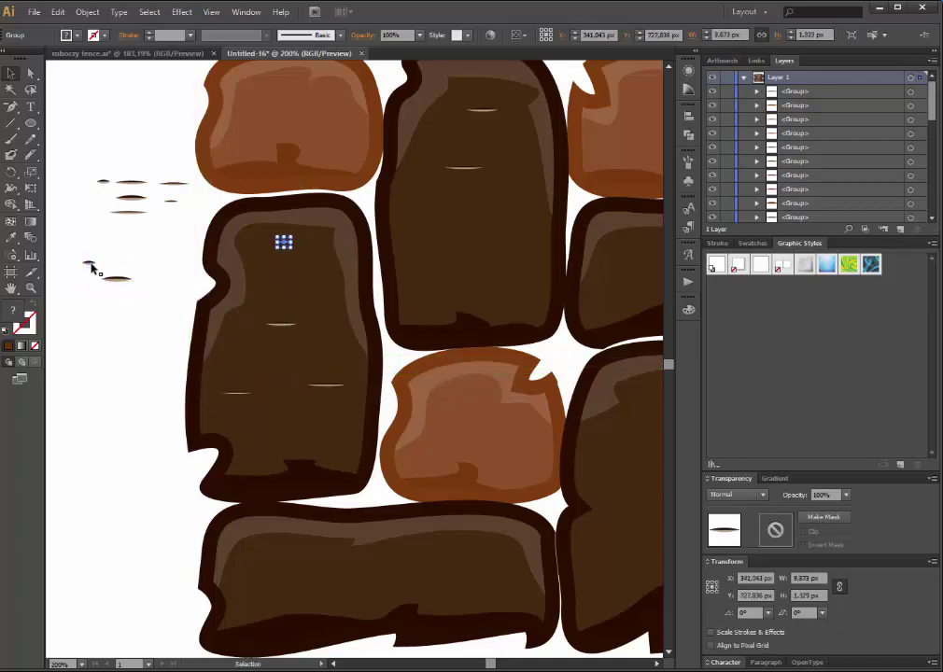
drag(89, 263, 452, 222)
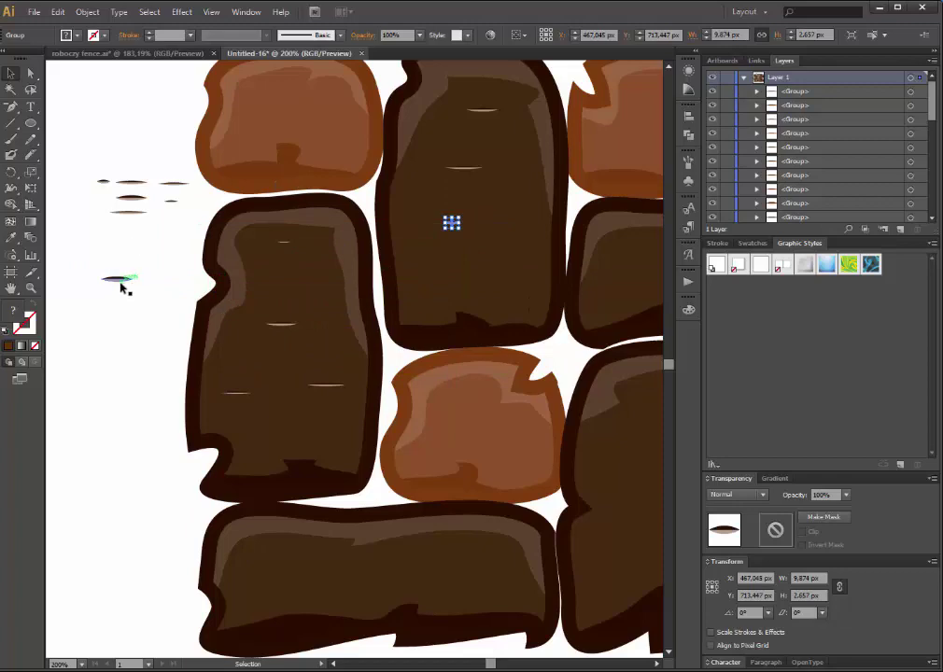
drag(121, 287, 518, 290)
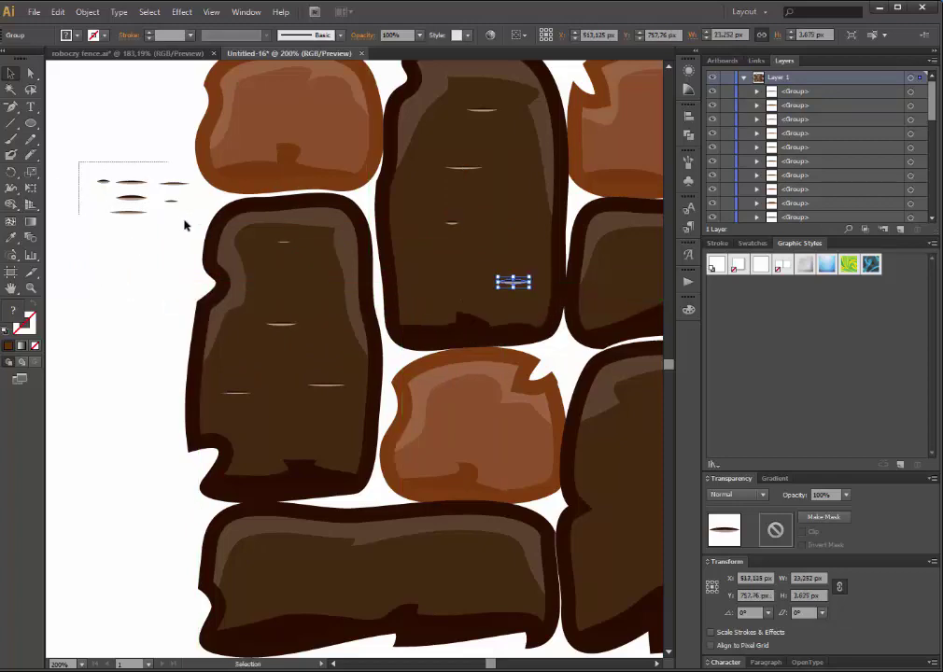
Copy the spare highlight group down and spread highlights along the long lower stone.
mouse_move(185, 225)
mouse_down()
mouse_move(183, 196)
mouse_move(148, 522)
mouse_up()
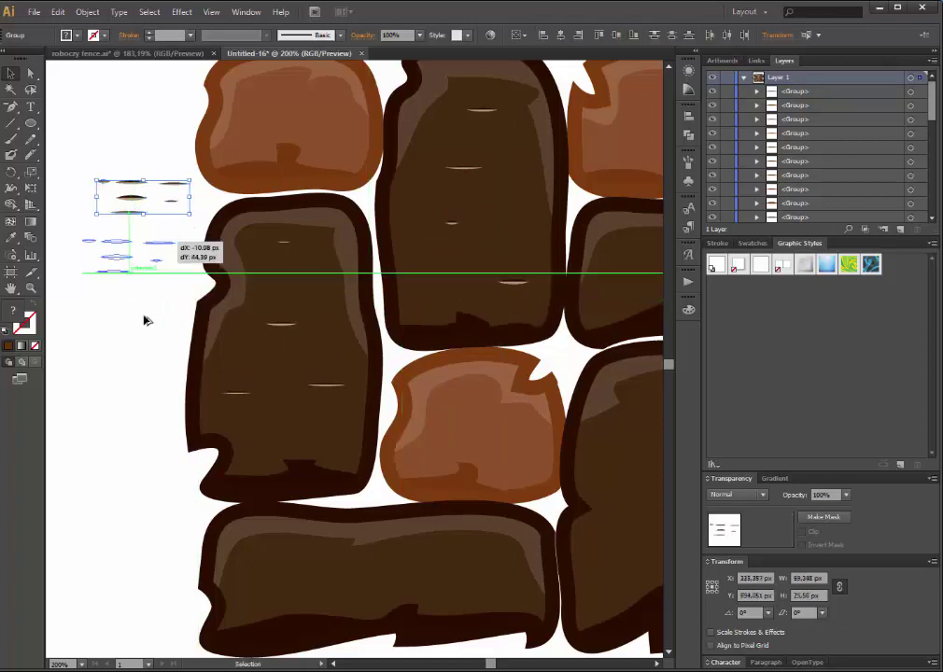
scroll(184, 586, down, 5)
mouse_move(147, 523)
mouse_down()
mouse_move(287, 432)
mouse_move(156, 532)
mouse_move(252, 450)
mouse_move(252, 439)
mouse_up()
click(152, 503)
drag(340, 417, 341, 418)
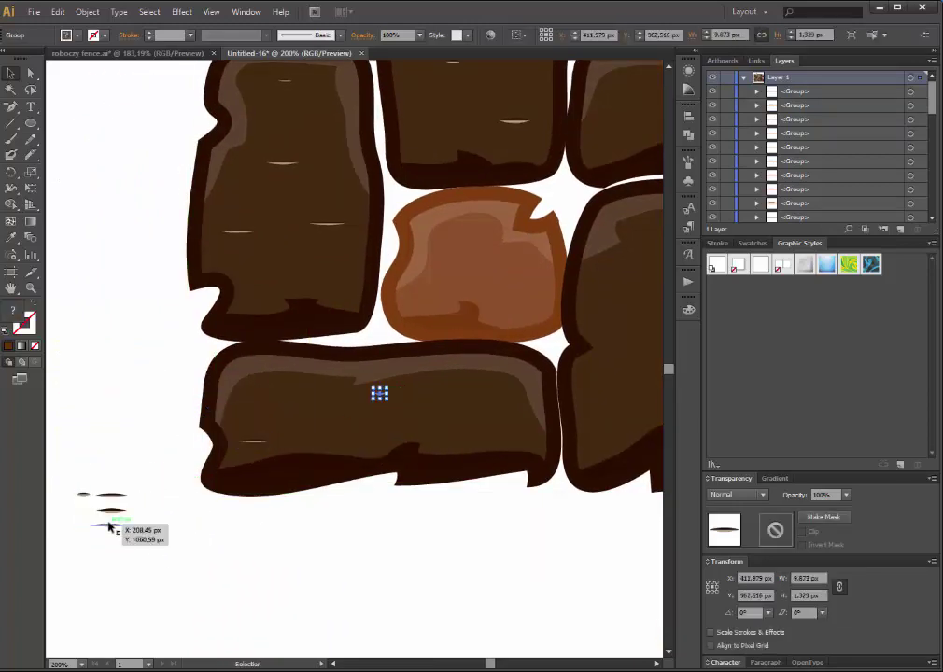
drag(397, 454, 462, 419)
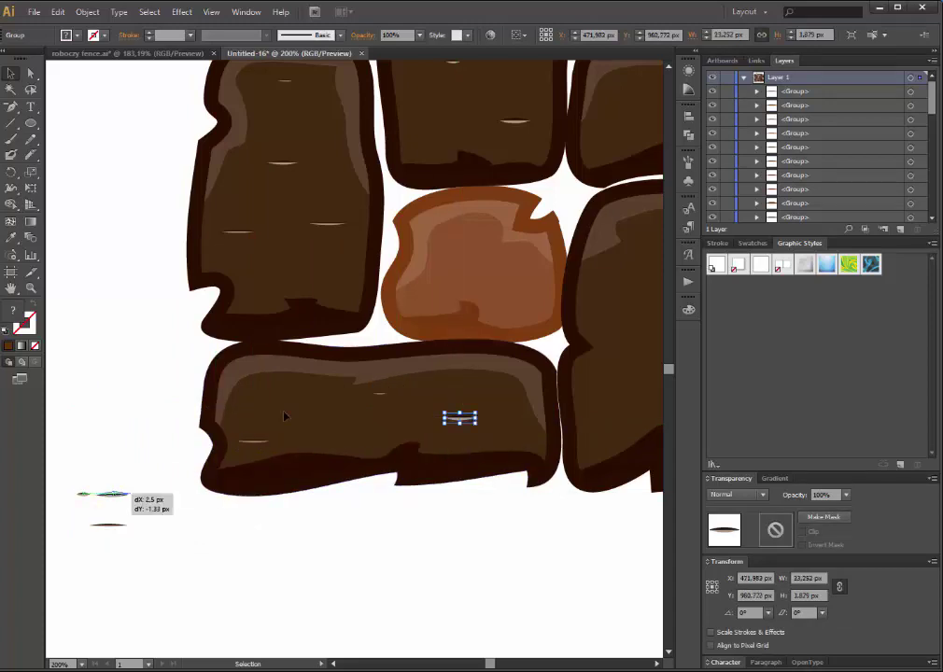
drag(103, 495, 283, 403)
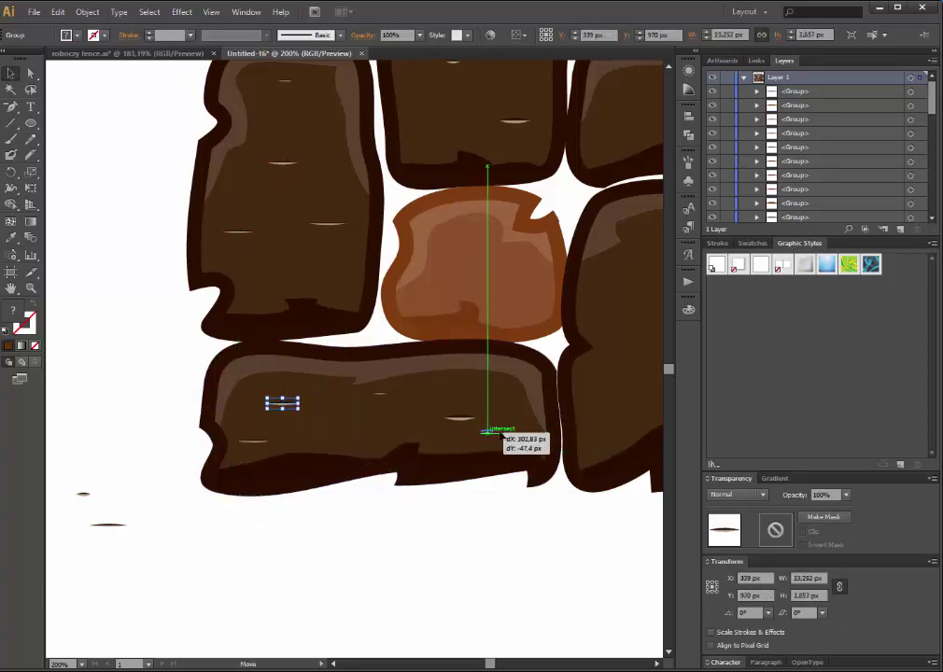
drag(405, 436, 504, 433)
Add a highlight to the upper-left stone and duplicate the spare highlights further down.
drag(149, 517, 326, 280)
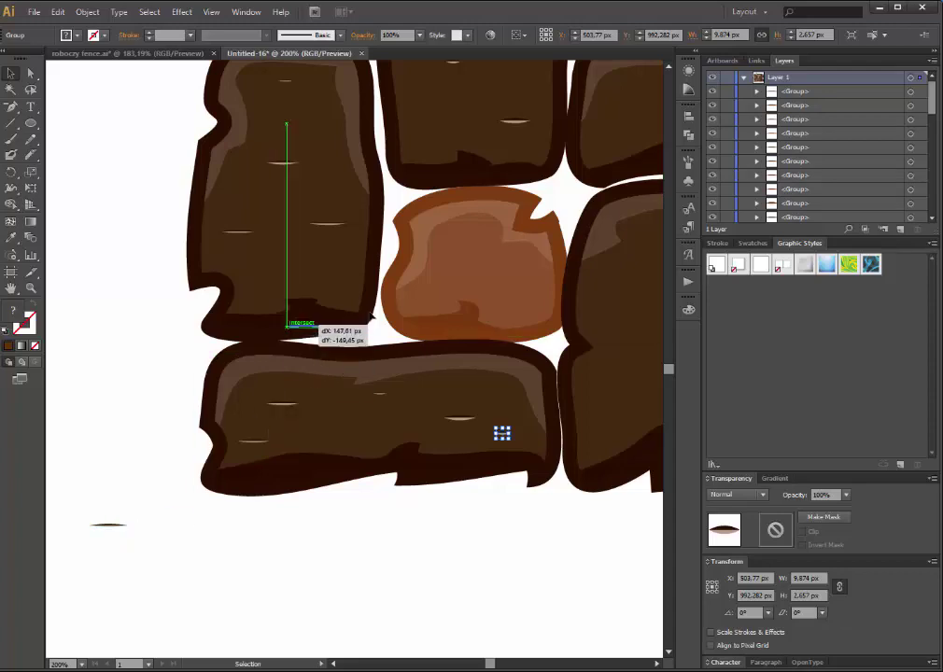
mouse_move(157, 255)
mouse_down()
mouse_move(205, 353)
mouse_move(123, 432)
mouse_up()
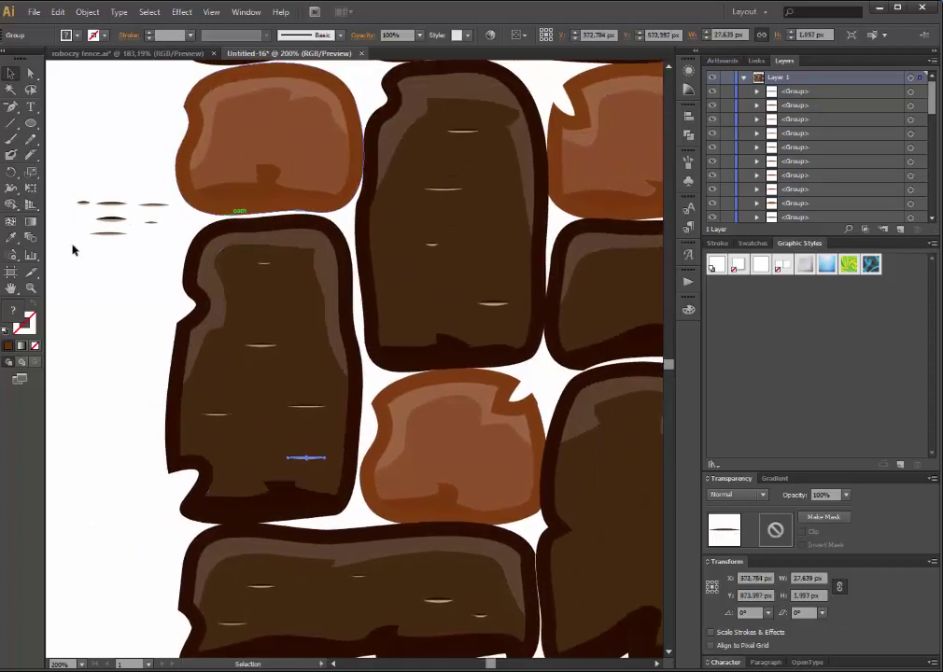
drag(146, 265, 165, 252)
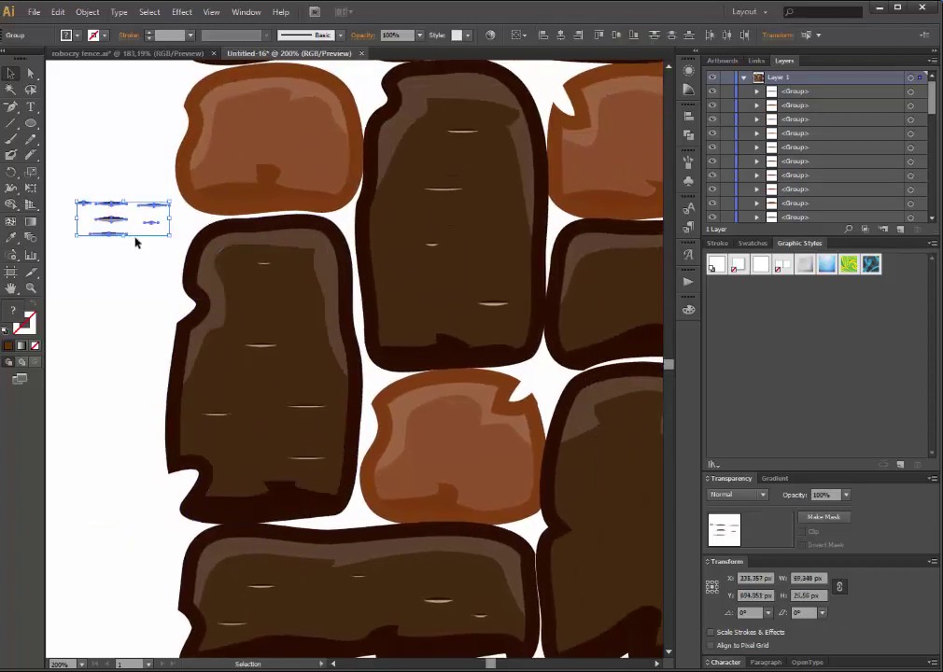
alt+drag(116, 223, 116, 592)
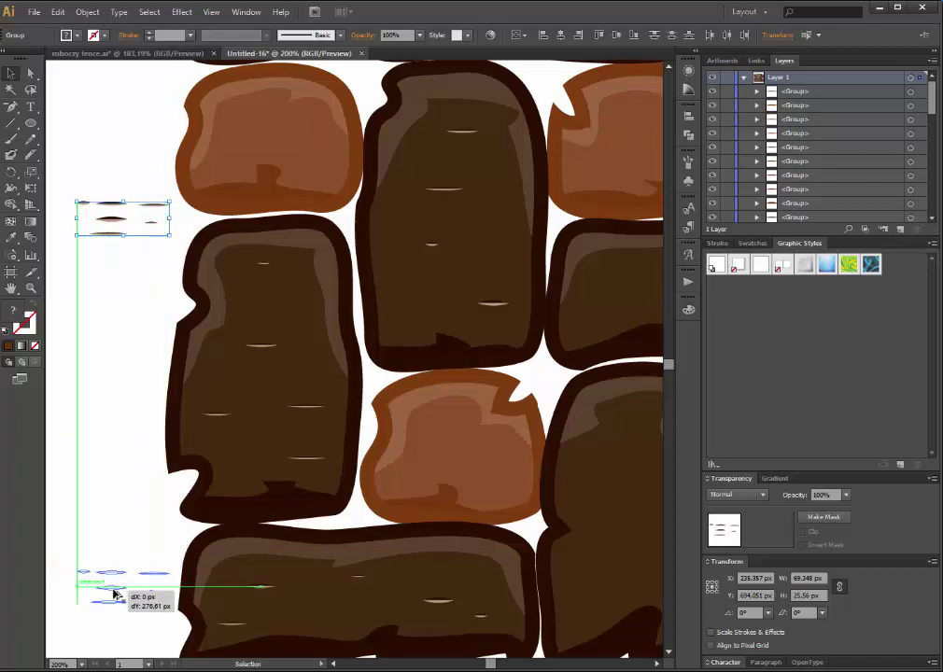
mouse_move(256, 646)
mouse_down()
mouse_move(158, 373)
mouse_move(272, 362)
mouse_up()
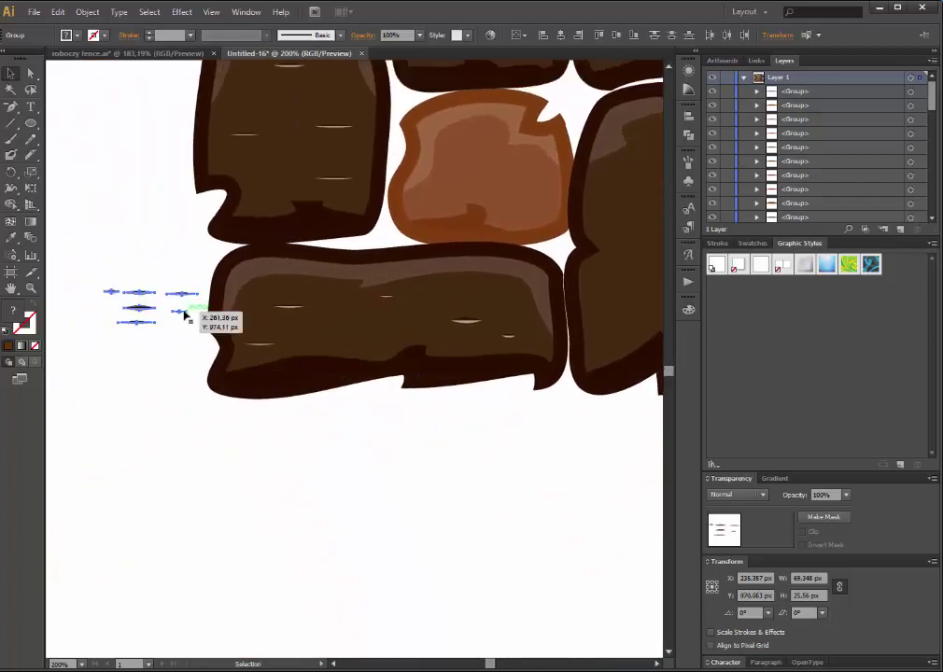
Duplicate the highlights below the bottom stones and move two into the central tall stone.
drag(185, 316, 310, 515)
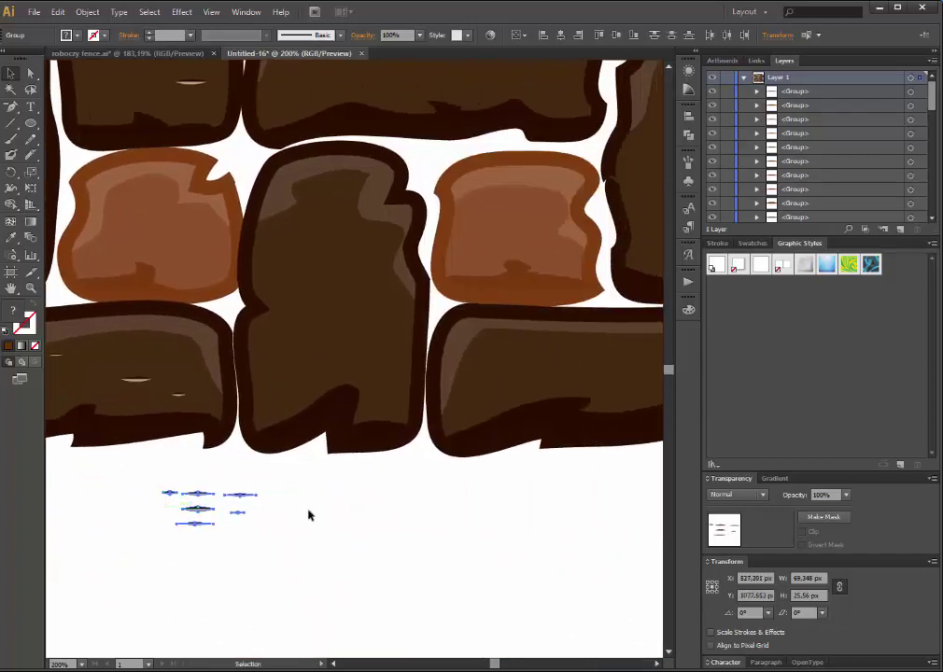
alt+drag(204, 512, 509, 497)
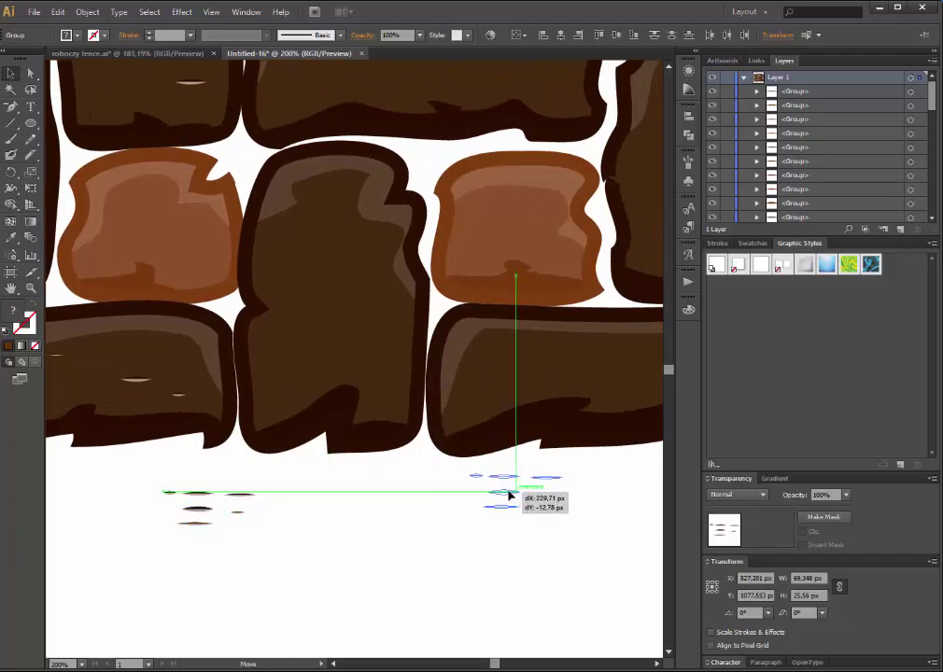
drag(235, 497, 284, 393)
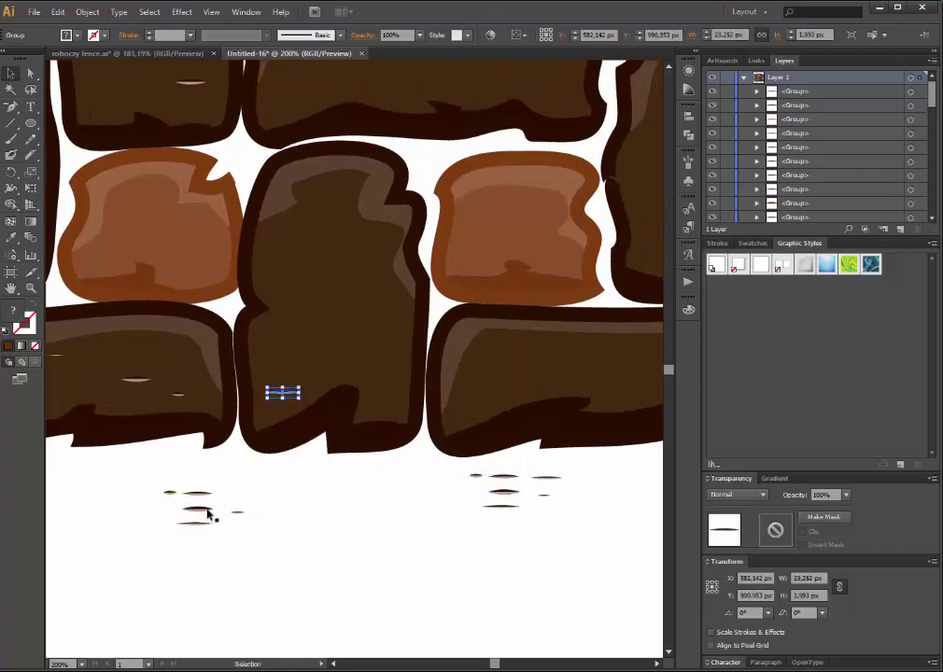
drag(192, 508, 280, 321)
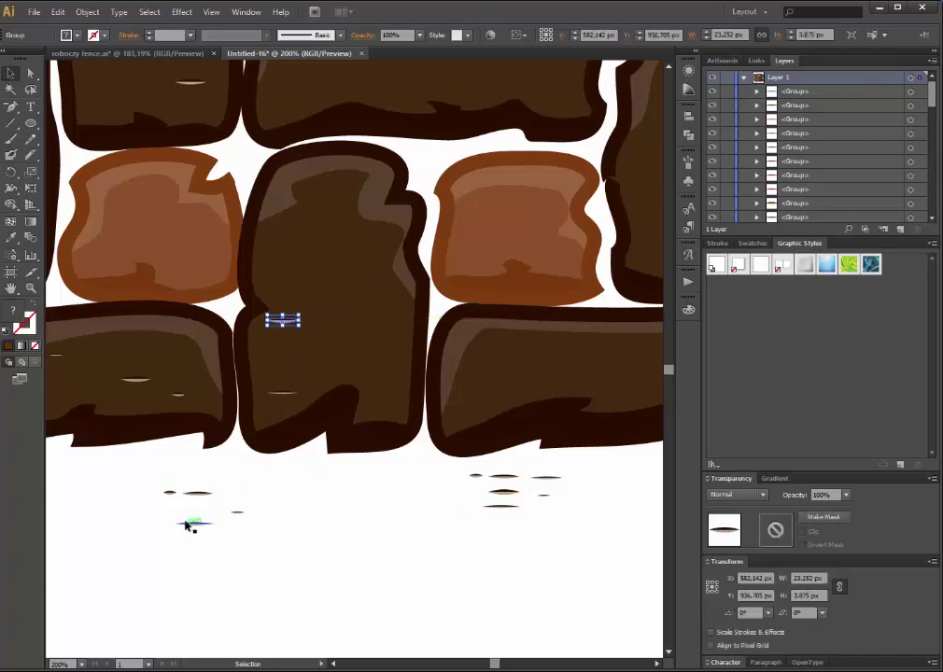
click(244, 555)
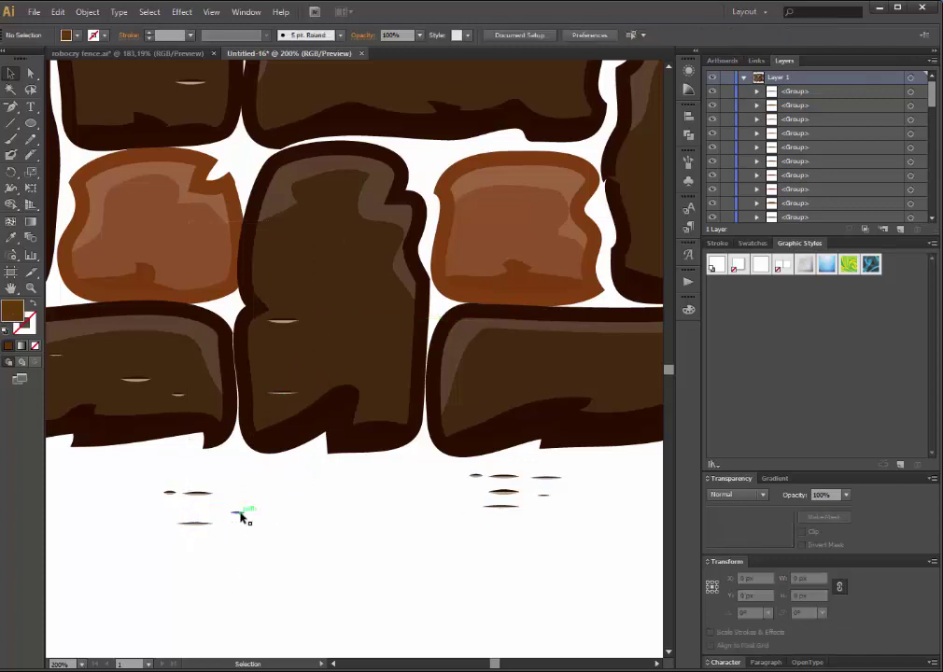
Add more highlights lower in the central stone and near the top of the middle stone.
drag(369, 374, 368, 370)
mouse_move(168, 499)
mouse_down()
mouse_move(317, 277)
mouse_move(324, 232)
mouse_up()
mouse_move(198, 530)
mouse_down()
mouse_move(337, 352)
mouse_move(353, 311)
mouse_up()
drag(199, 498, 320, 287)
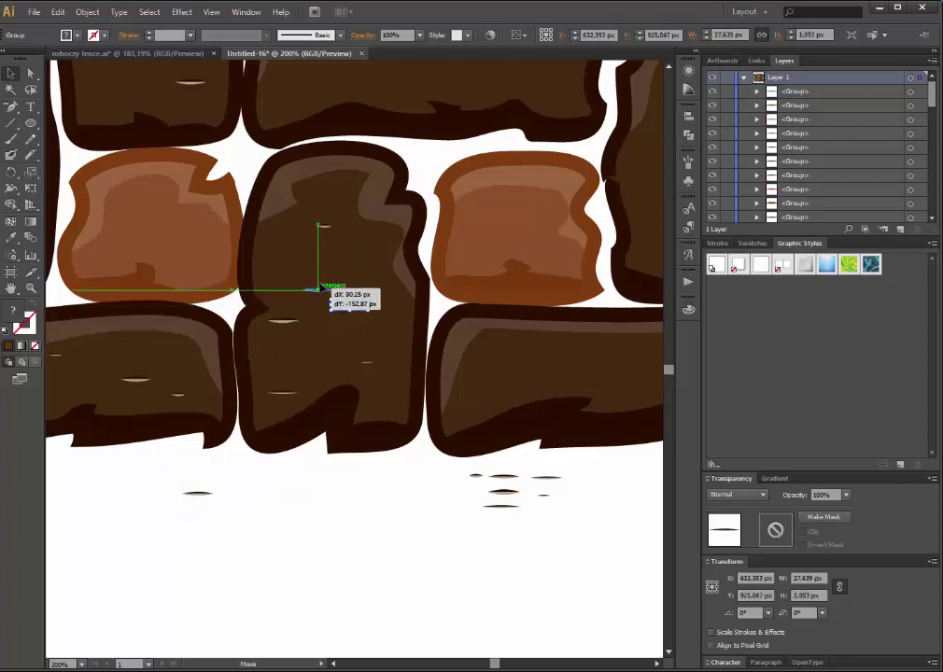
click(413, 523)
Copy the highlight group up onto the upper-left stone and the long upper stone.
mouse_move(412, 522)
mouse_down()
mouse_move(254, 626)
mouse_move(239, 613)
mouse_up()
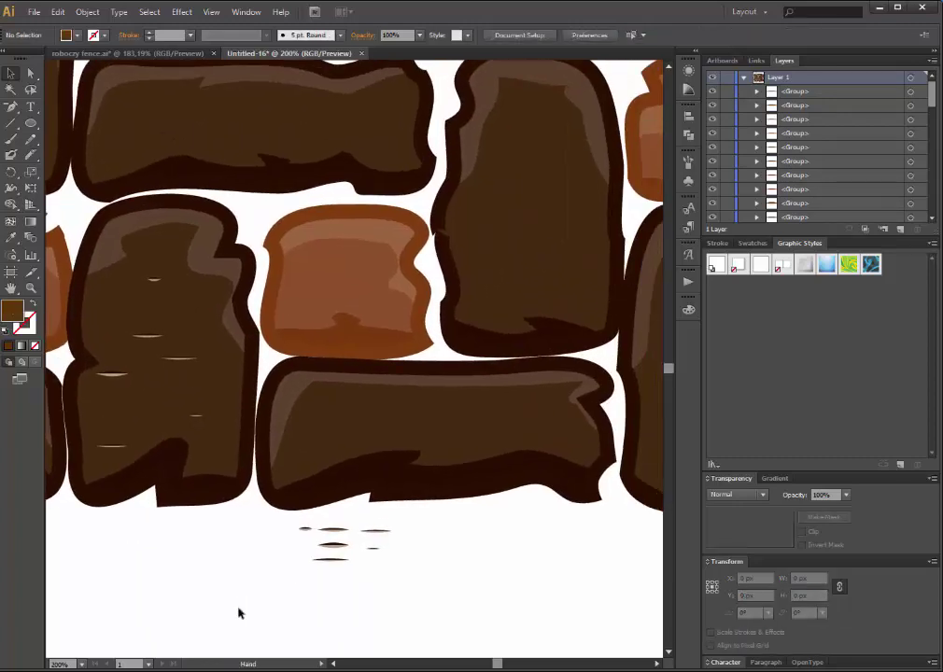
click(338, 560)
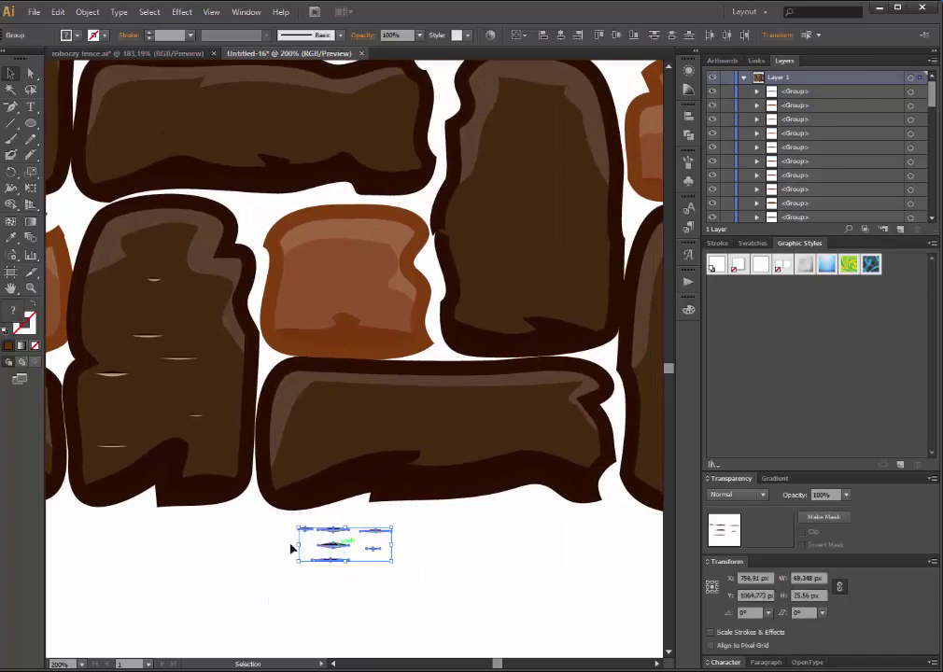
mouse_move(291, 549)
mouse_down()
mouse_move(194, 544)
mouse_move(228, 511)
mouse_move(204, 569)
mouse_move(161, 137)
mouse_move(85, 134)
mouse_up()
drag(258, 600, 253, 127)
mouse_move(259, 165)
mouse_down()
mouse_move(268, 249)
mouse_move(168, 192)
mouse_up()
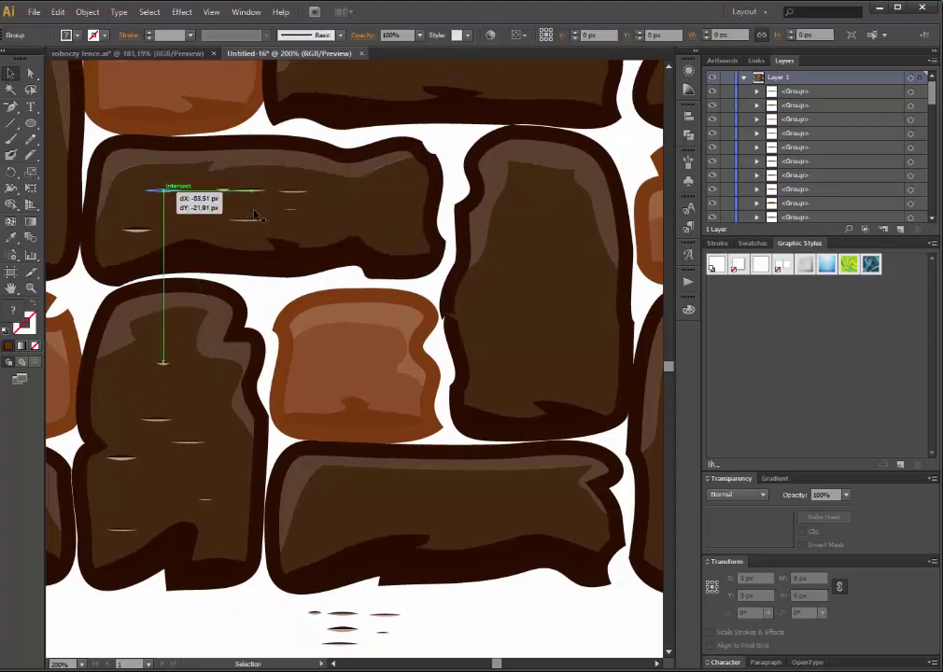
drag(256, 196, 391, 190)
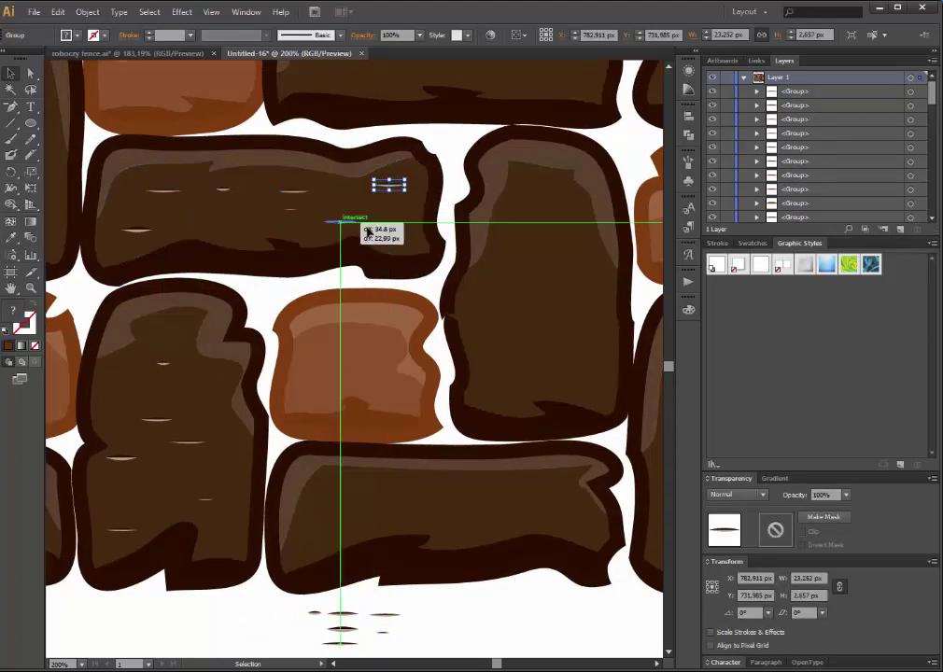
drag(343, 217, 392, 266)
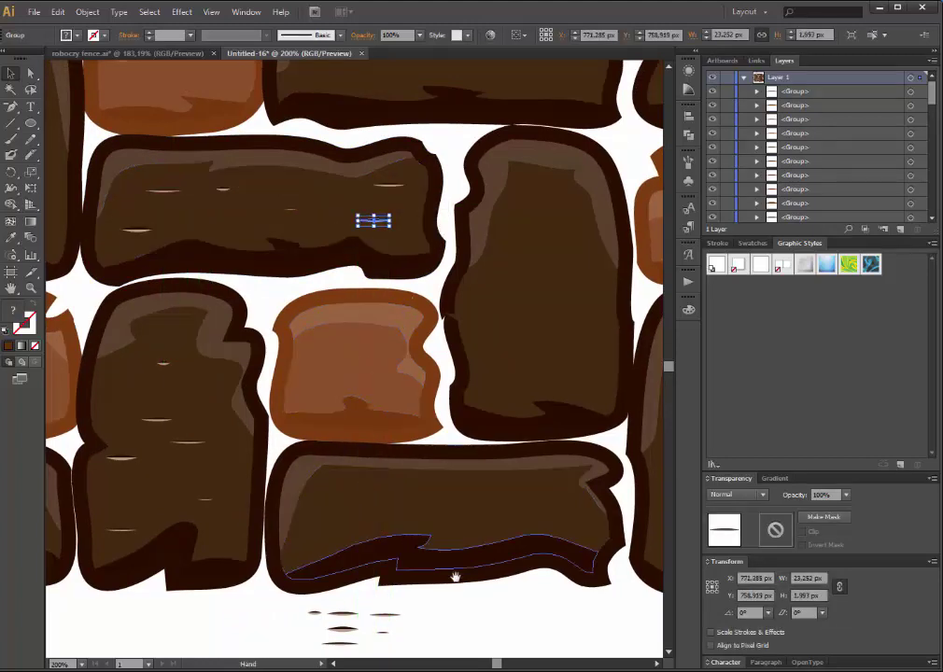
Duplicate the spare highlight strokes up into the long lower stone and arrange them.
drag(456, 577, 389, 510)
drag(328, 589, 333, 590)
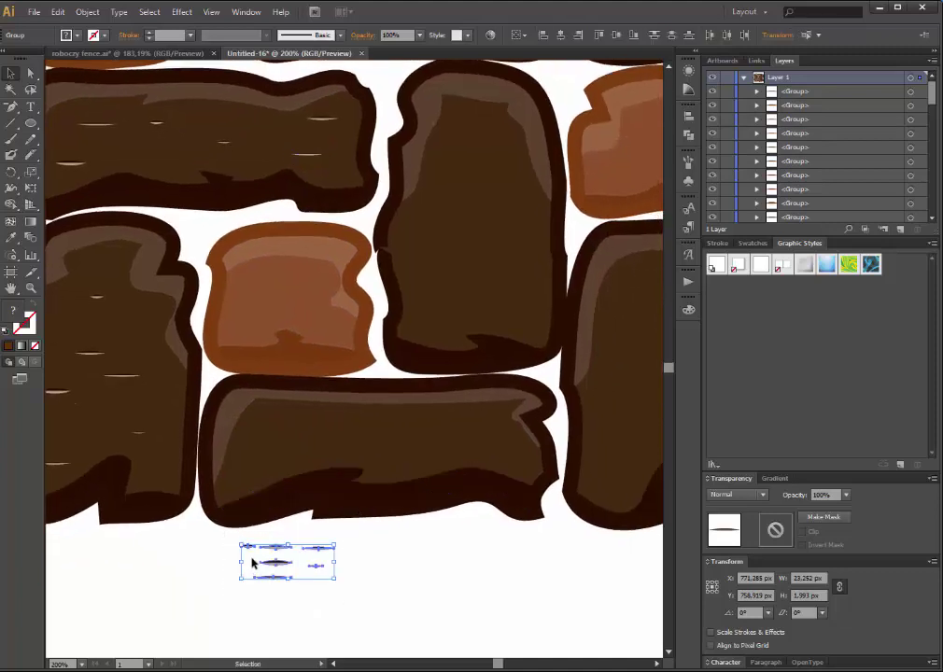
mouse_move(276, 563)
mouse_down()
mouse_move(362, 462)
mouse_move(361, 443)
mouse_move(462, 424)
mouse_up()
key(ctrl+shift+a)
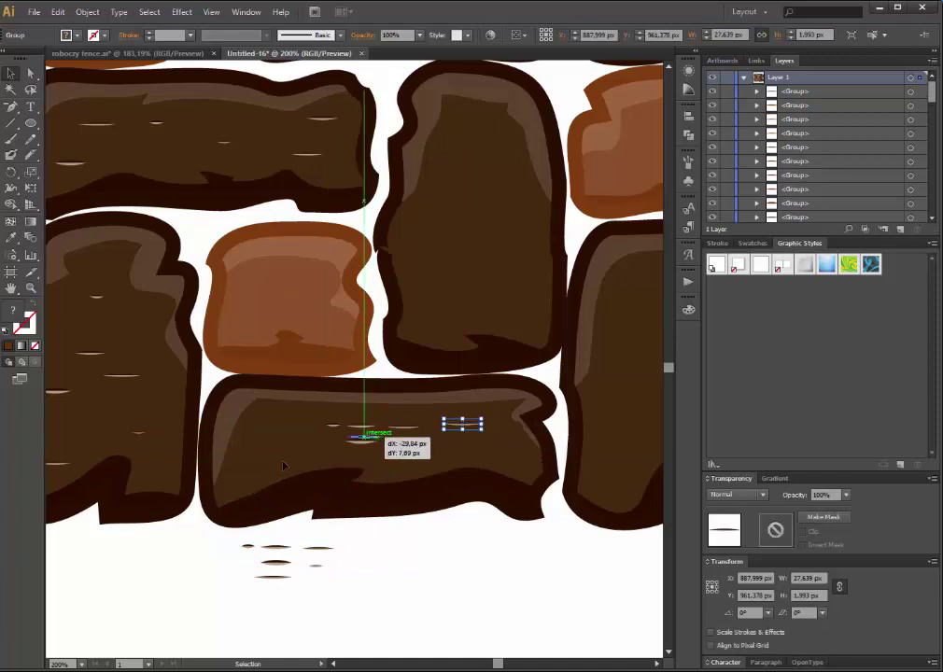
mouse_move(357, 435)
mouse_down()
mouse_move(248, 467)
mouse_move(275, 411)
mouse_up()
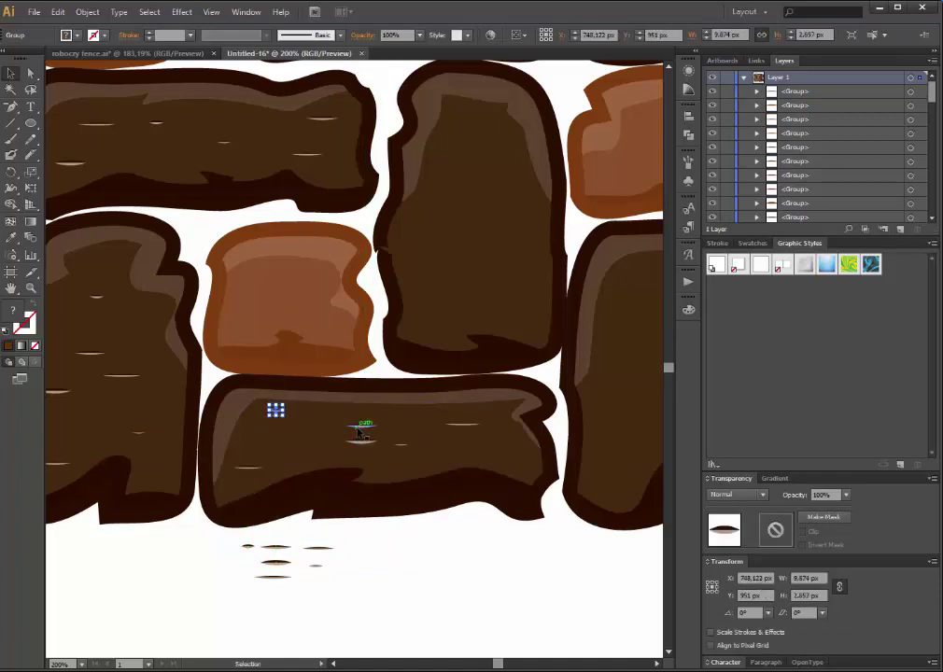
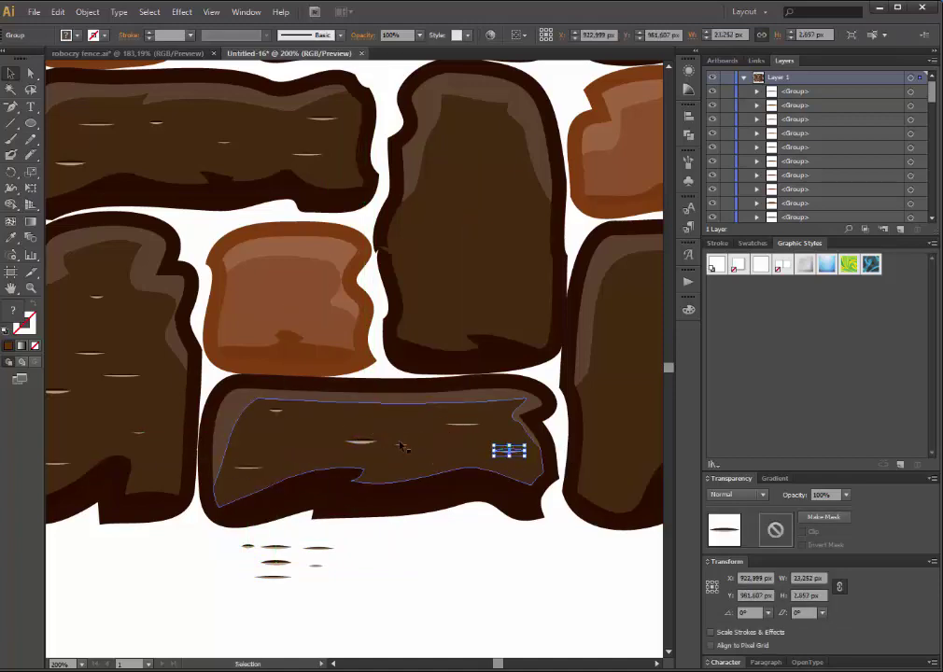
Adjust a grain streak on the lower plank and copy the streak group onto the tall plank above.
mouse_move(401, 454)
mouse_down()
mouse_move(393, 451)
mouse_move(394, 466)
mouse_up()
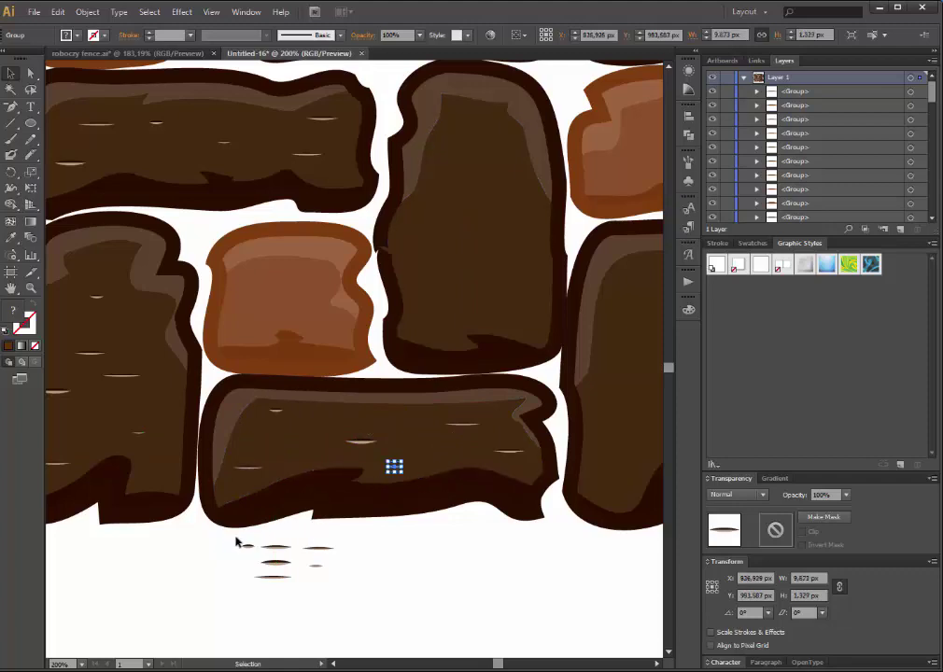
drag(266, 570, 452, 266)
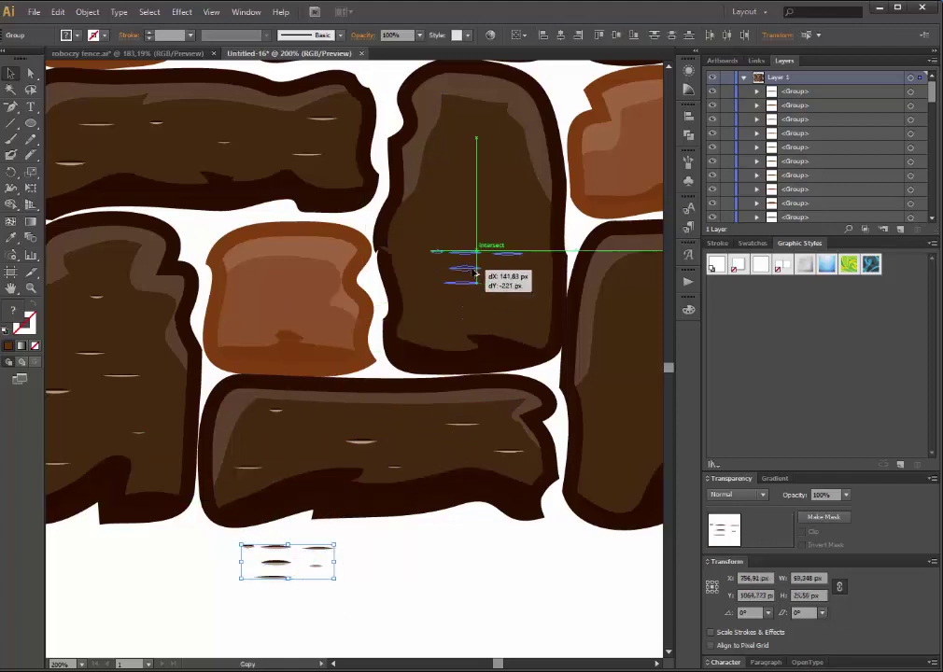
click(467, 227)
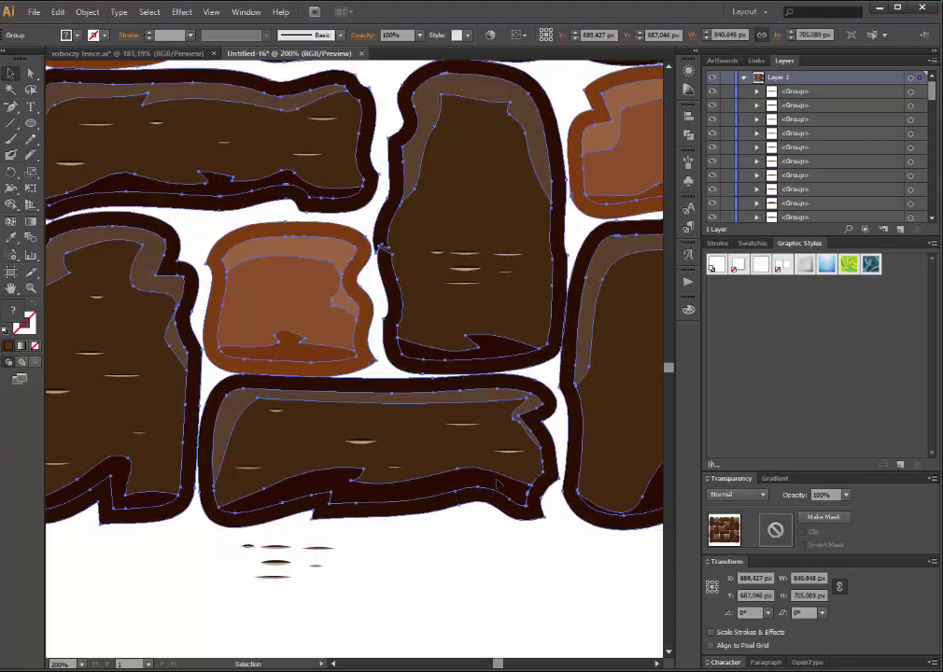
key(ctrl+shift+a)
click(466, 299)
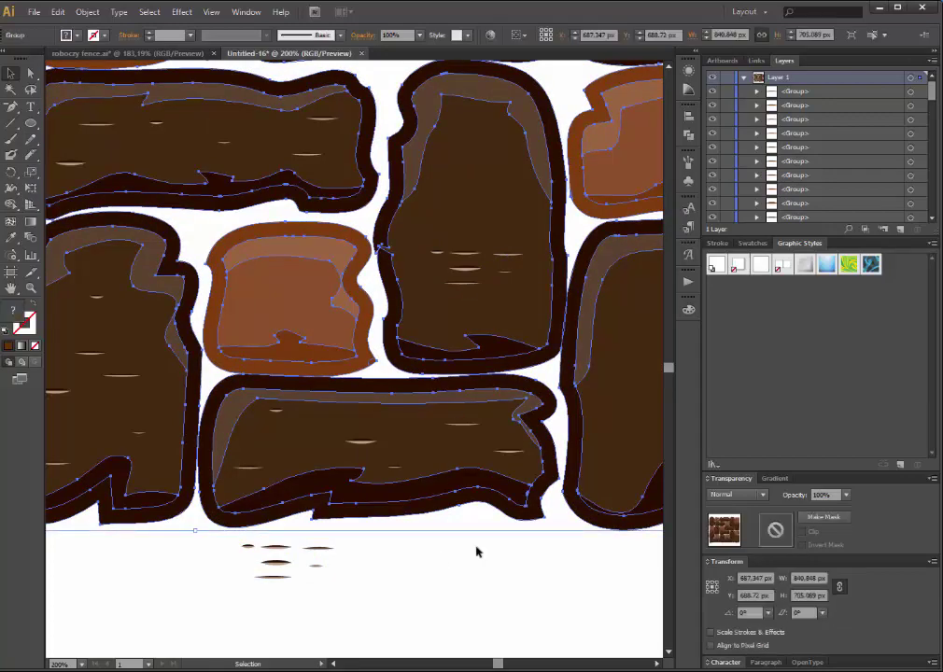
click(475, 551)
Duplicate single grain streaks near the top and middle of the tall plank.
mouse_move(464, 270)
mouse_down()
mouse_move(437, 311)
mouse_move(501, 205)
mouse_up()
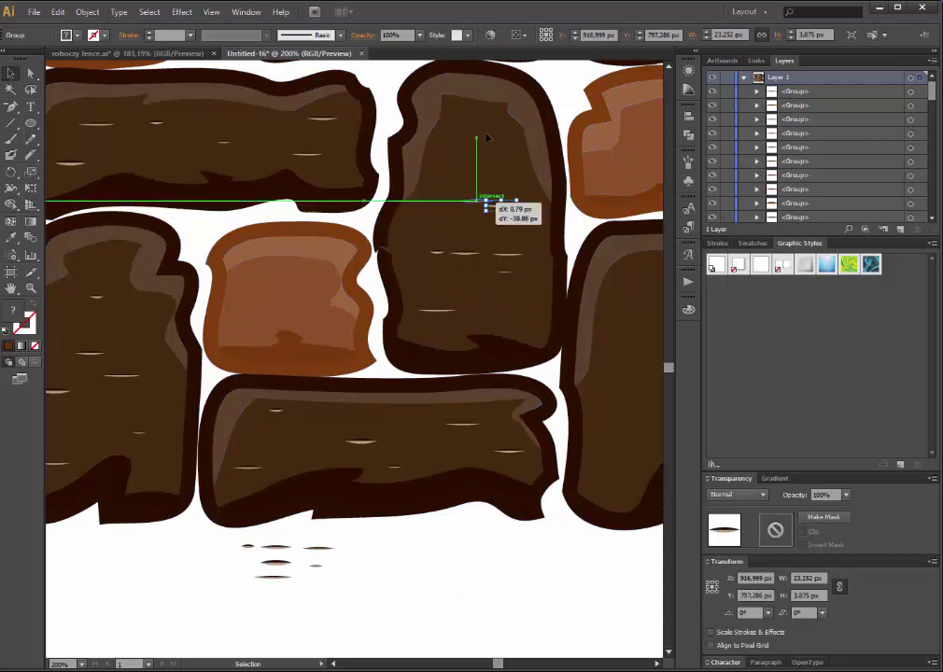
drag(523, 277, 503, 256)
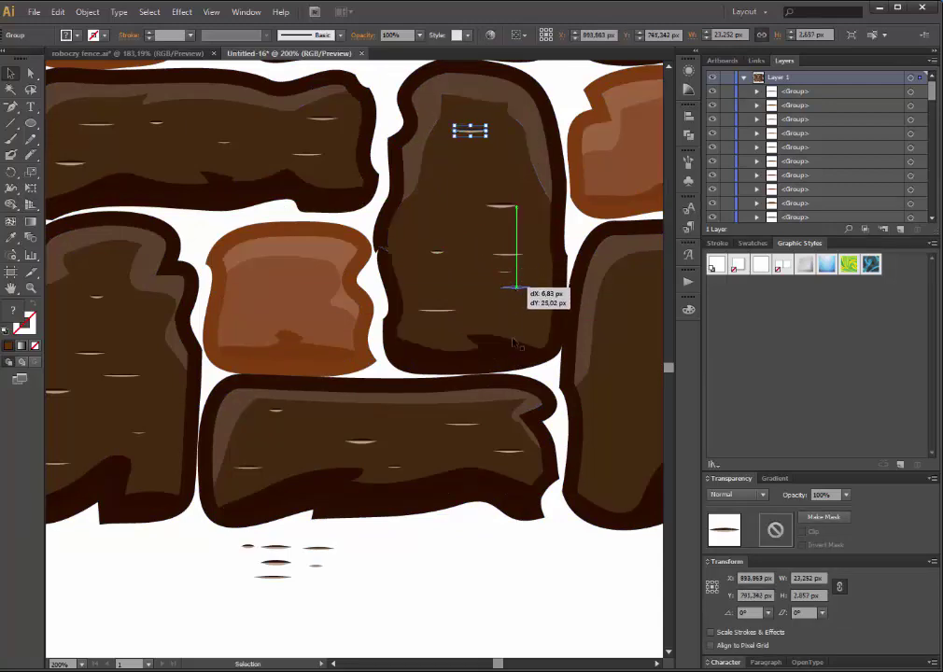
drag(514, 342, 514, 343)
click(227, 562)
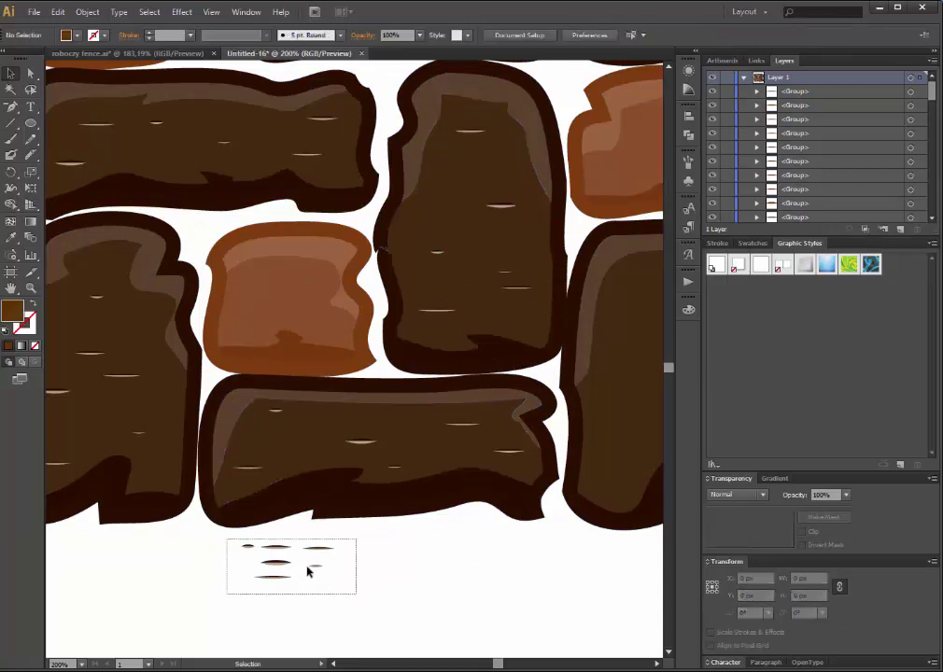
Copy the loose streak group onto the right-hand plank and position it along that plank.
mouse_move(308, 571)
mouse_down()
mouse_move(358, 566)
mouse_move(263, 544)
mouse_up()
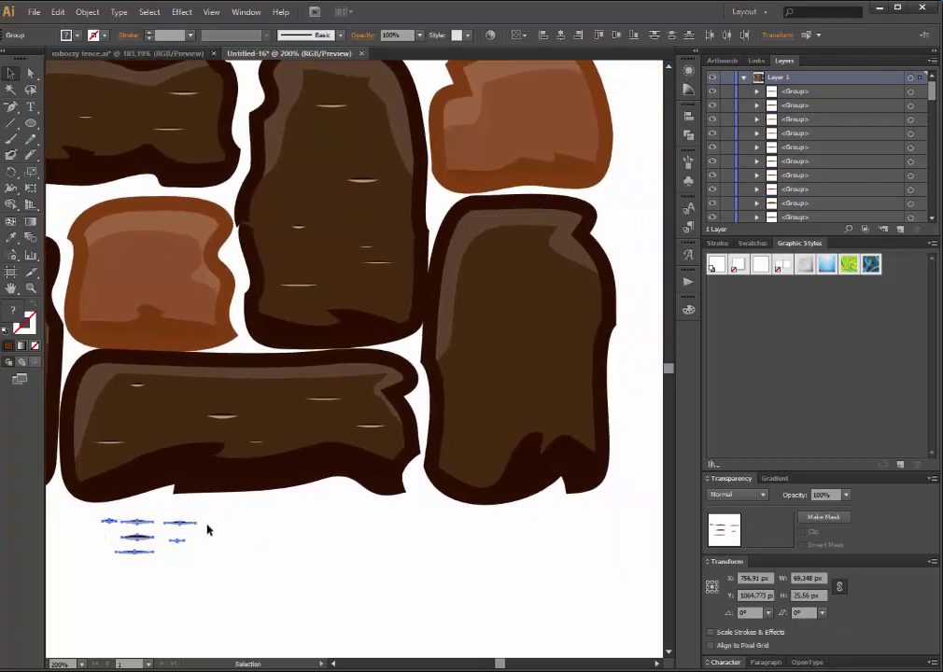
drag(188, 527, 551, 322)
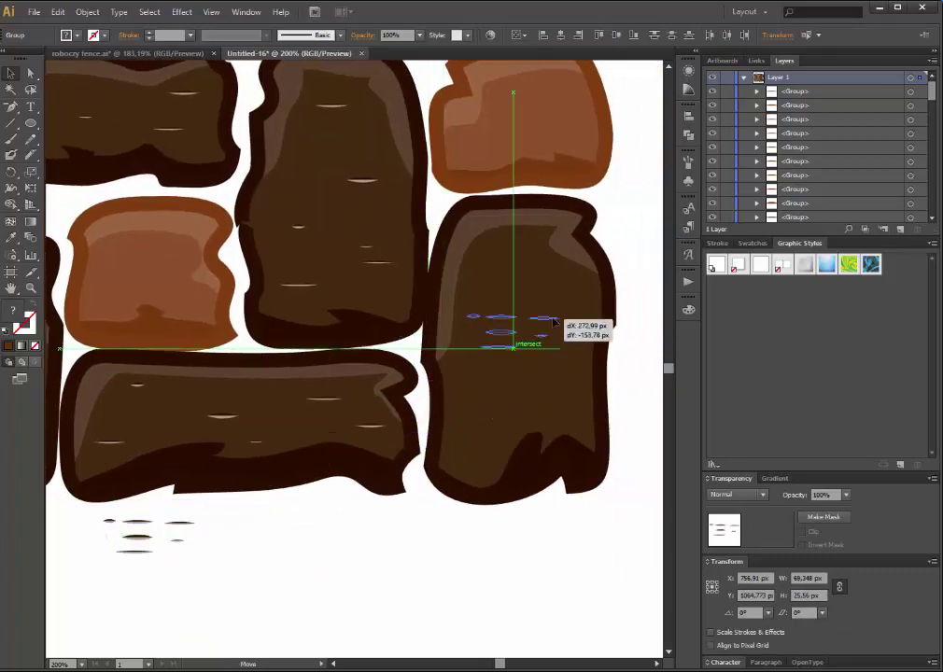
click(496, 559)
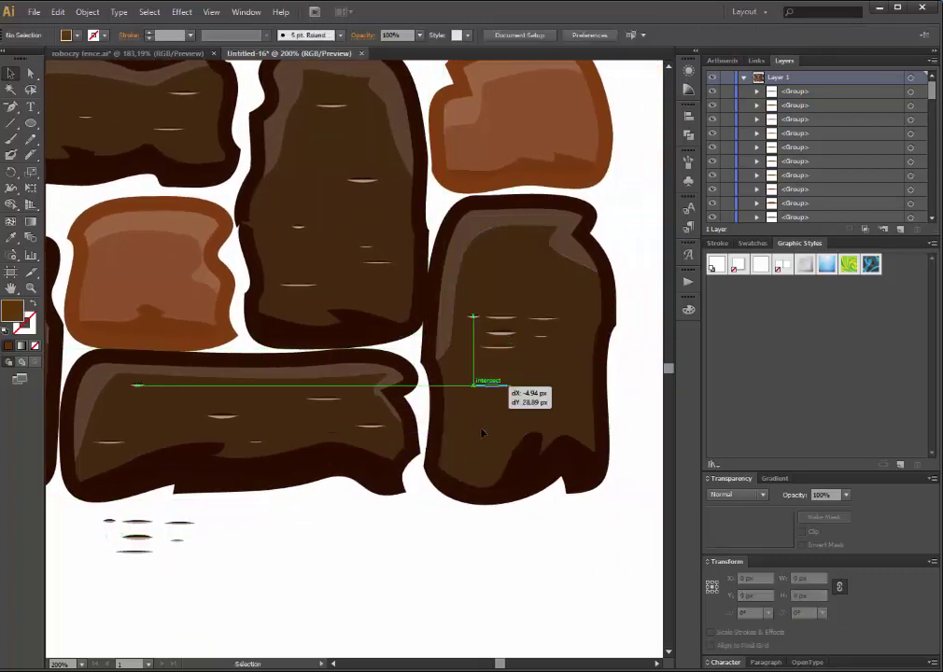
drag(482, 433, 480, 430)
mouse_move(561, 338)
mouse_down()
mouse_move(524, 364)
mouse_move(510, 484)
mouse_up()
click(501, 596)
mouse_move(436, 280)
mouse_down()
mouse_move(511, 326)
mouse_move(483, 467)
mouse_move(480, 274)
mouse_move(480, 304)
mouse_up()
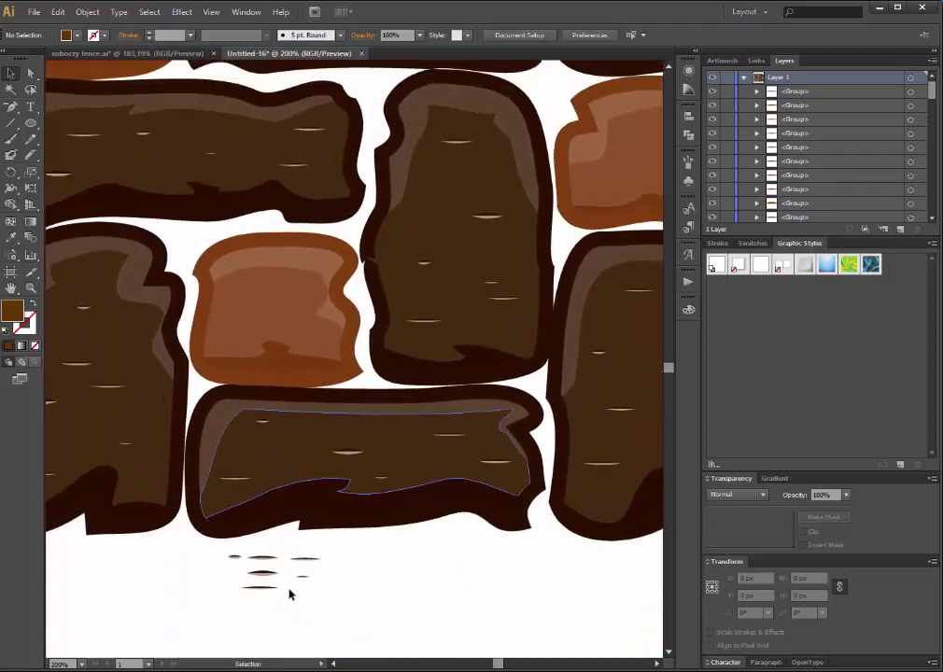
mouse_move(321, 595)
mouse_down()
mouse_move(311, 560)
mouse_move(365, 87)
mouse_up()
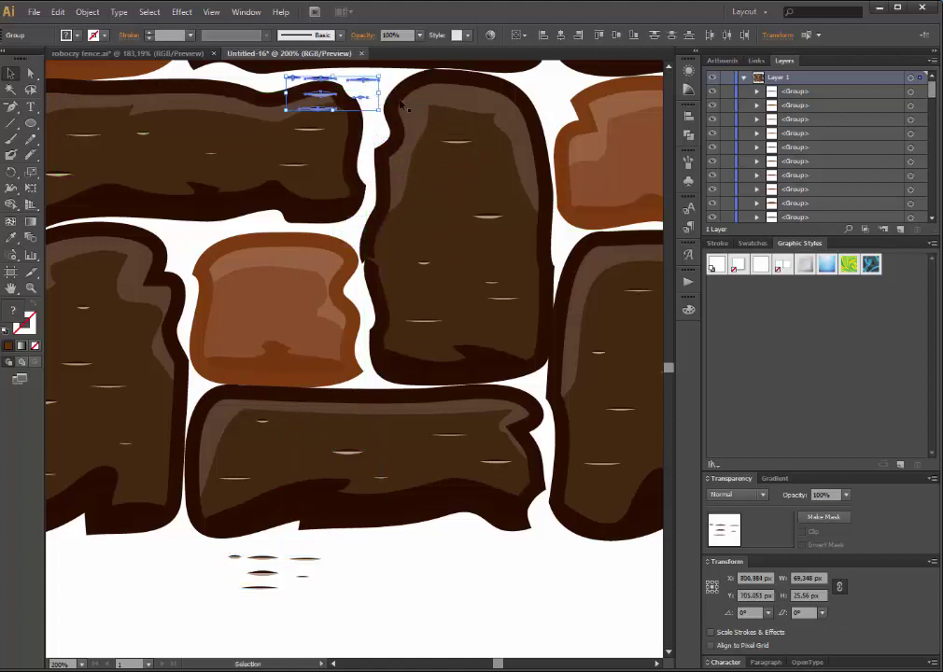
Copy the streak group onto the top, upper and upper-right planks, undoing one misplaced streak.
drag(371, 86, 303, 354)
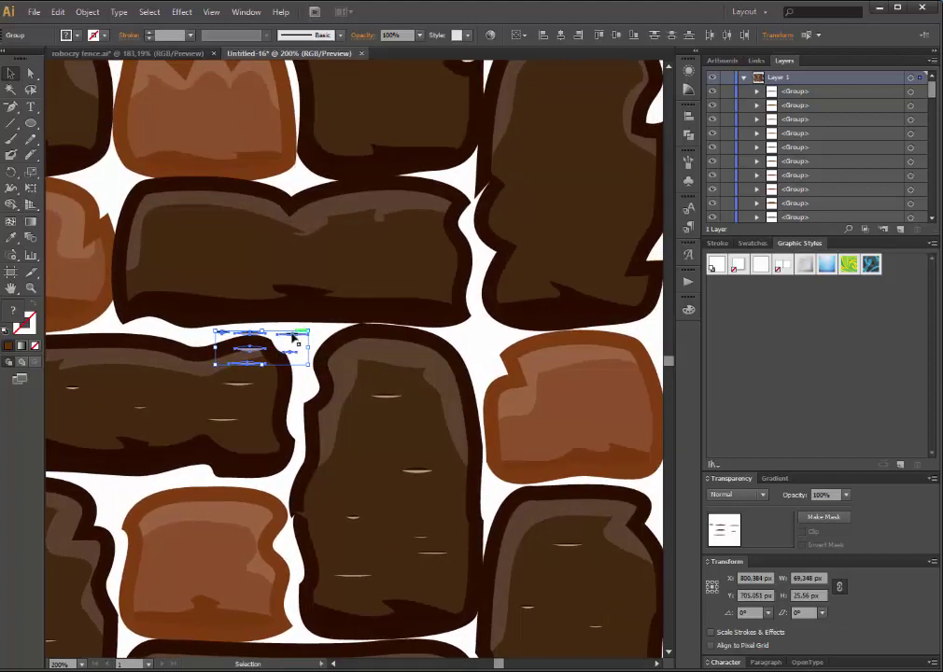
drag(295, 338, 389, 263)
mouse_move(444, 208)
mouse_down()
mouse_move(372, 306)
mouse_move(352, 369)
mouse_up()
mouse_move(295, 416)
mouse_down()
mouse_move(474, 321)
mouse_move(499, 321)
mouse_up()
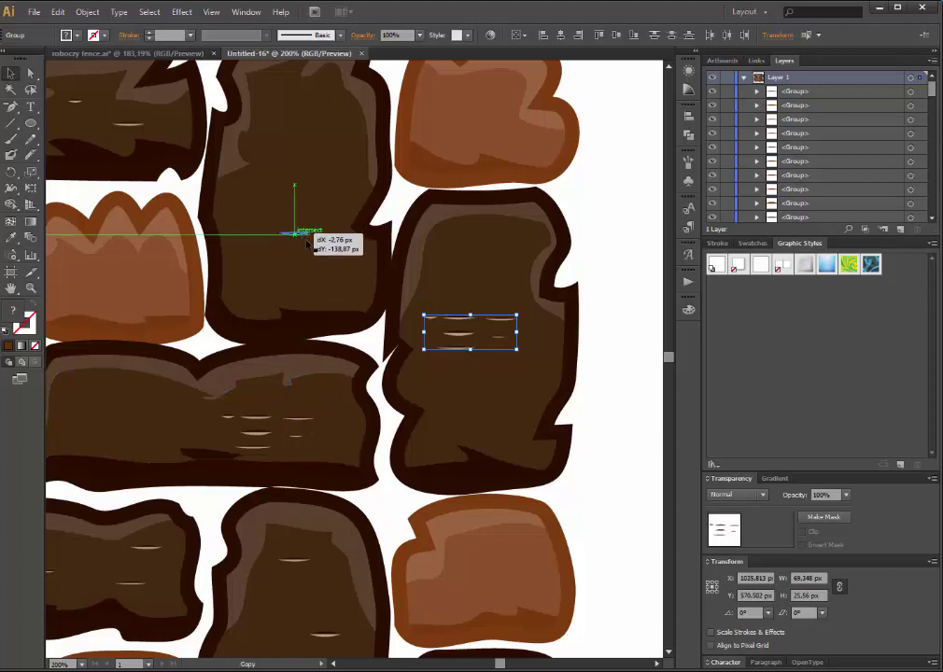
drag(303, 239, 299, 231)
key(ctrl+z)
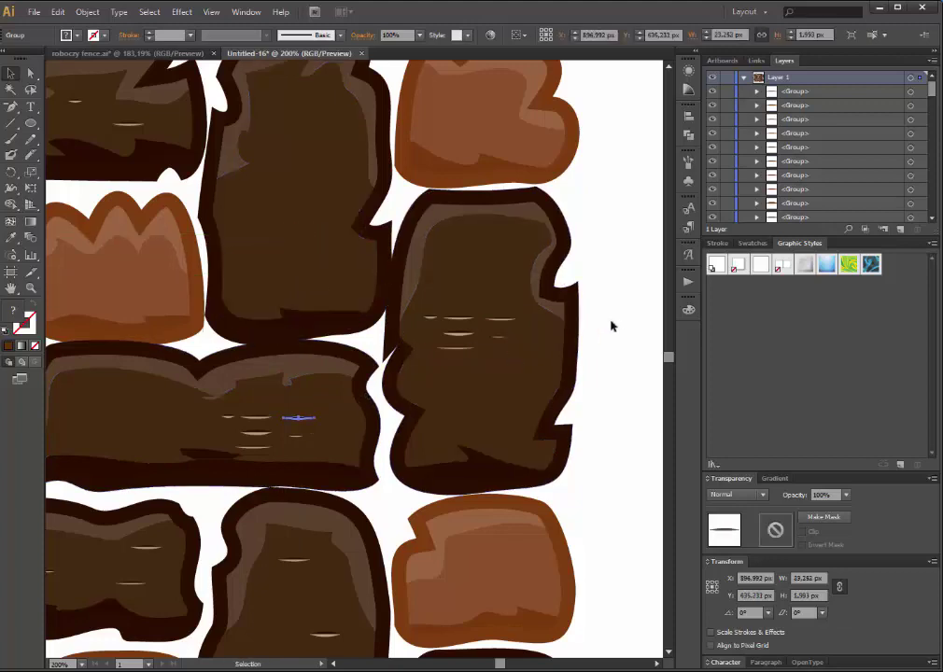
click(595, 326)
Spread single grain streaks across the wide plank.
mouse_move(295, 421)
mouse_down()
mouse_move(117, 417)
mouse_move(343, 402)
mouse_up()
key(ctrl+a)
mouse_move(296, 446)
mouse_down()
mouse_move(131, 456)
mouse_move(75, 395)
mouse_up()
click(639, 373)
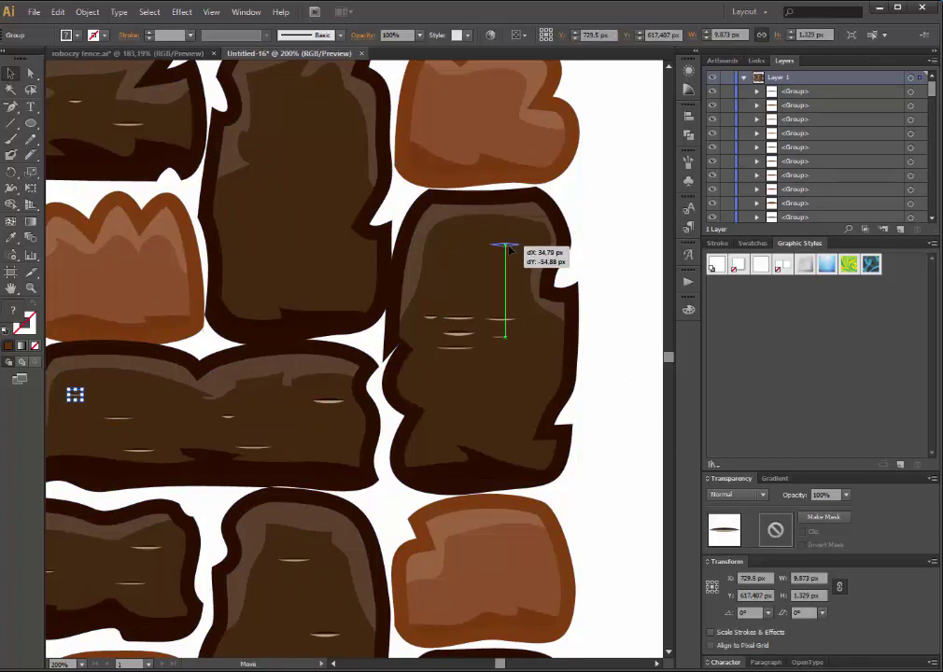
Reposition individual streaks toward the top and bottom of the tall right plank.
drag(509, 248, 509, 244)
drag(465, 358, 489, 432)
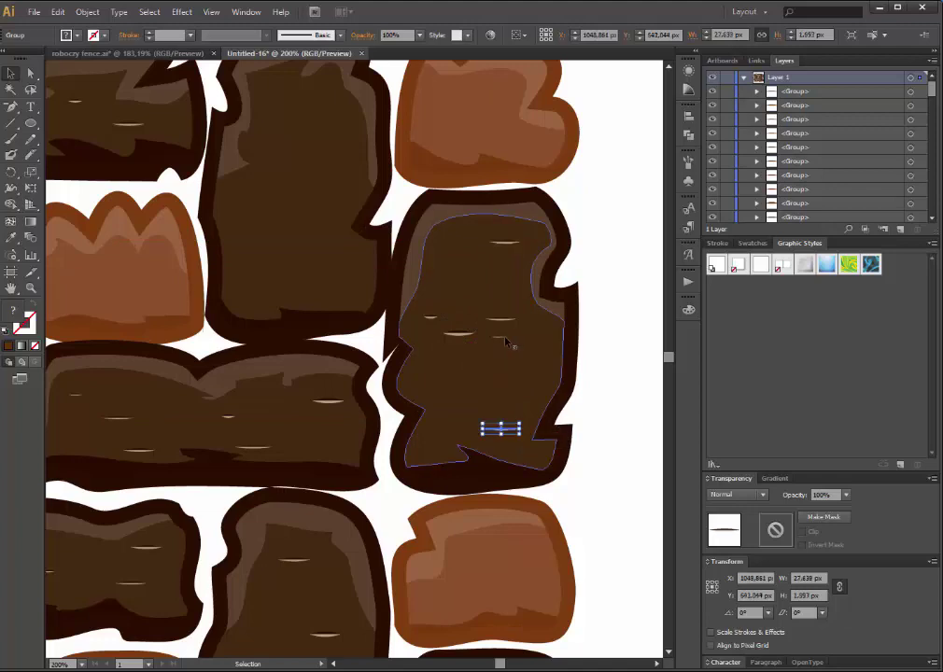
drag(505, 337, 429, 450)
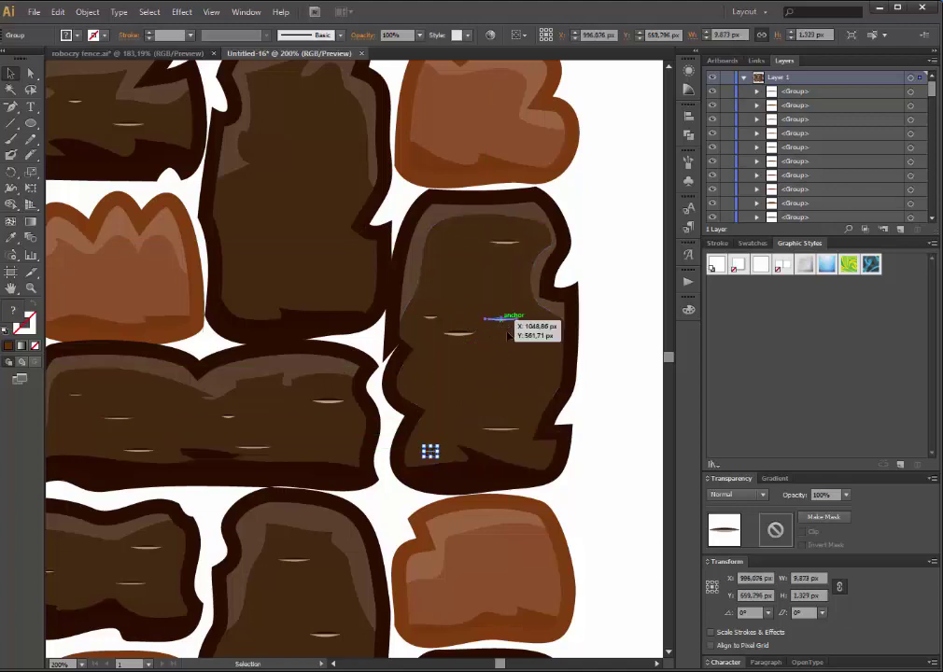
drag(508, 334, 525, 379)
mouse_move(396, 446)
mouse_down()
mouse_move(541, 480)
mouse_move(369, 324)
mouse_up()
mouse_move(381, 245)
mouse_down()
mouse_move(533, 347)
mouse_move(514, 350)
mouse_up()
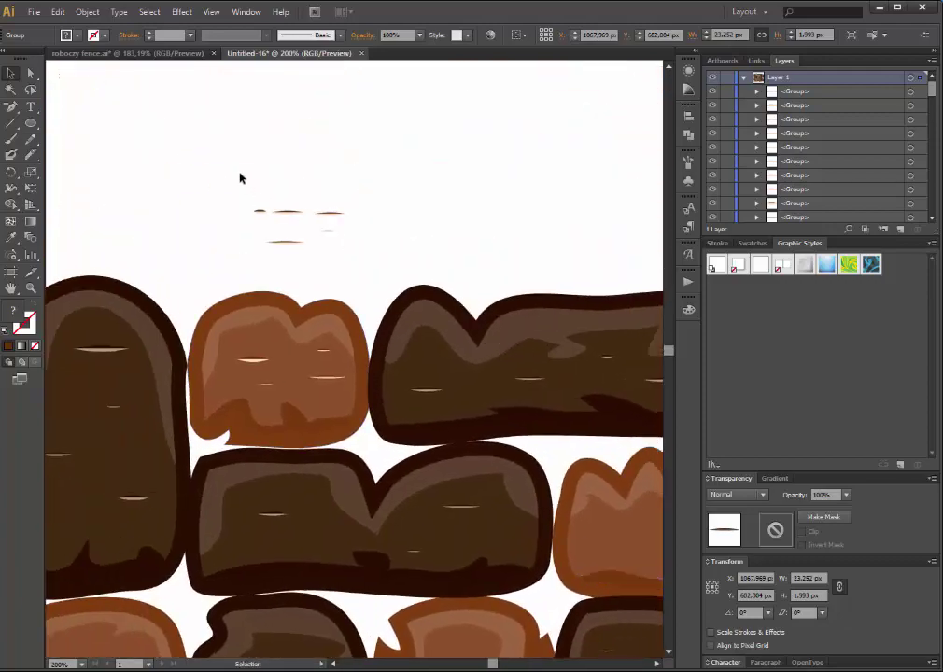
Zoom out and copy the grain-streak group onto a tall upper plank, then inspect it close up.
drag(191, 219, 233, 280)
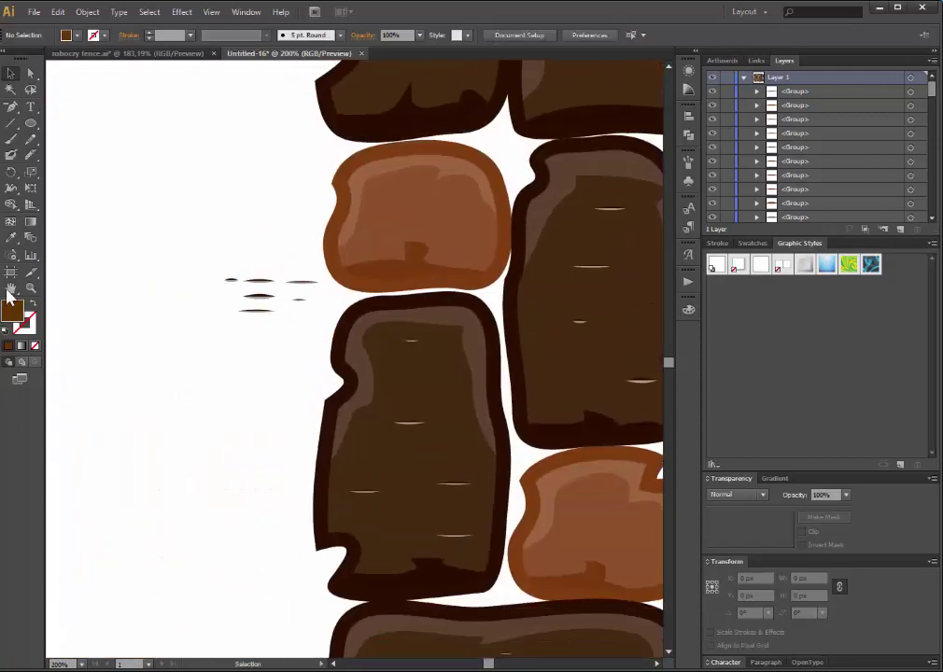
click(31, 288)
alt+click(442, 427)
alt+click(456, 369)
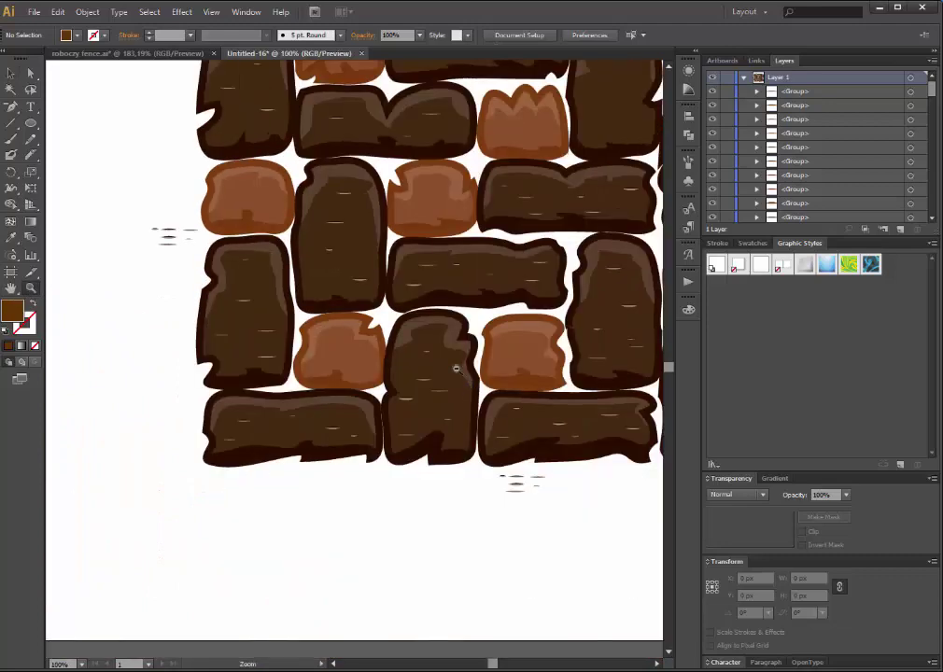
click(11, 73)
drag(364, 272, 288, 330)
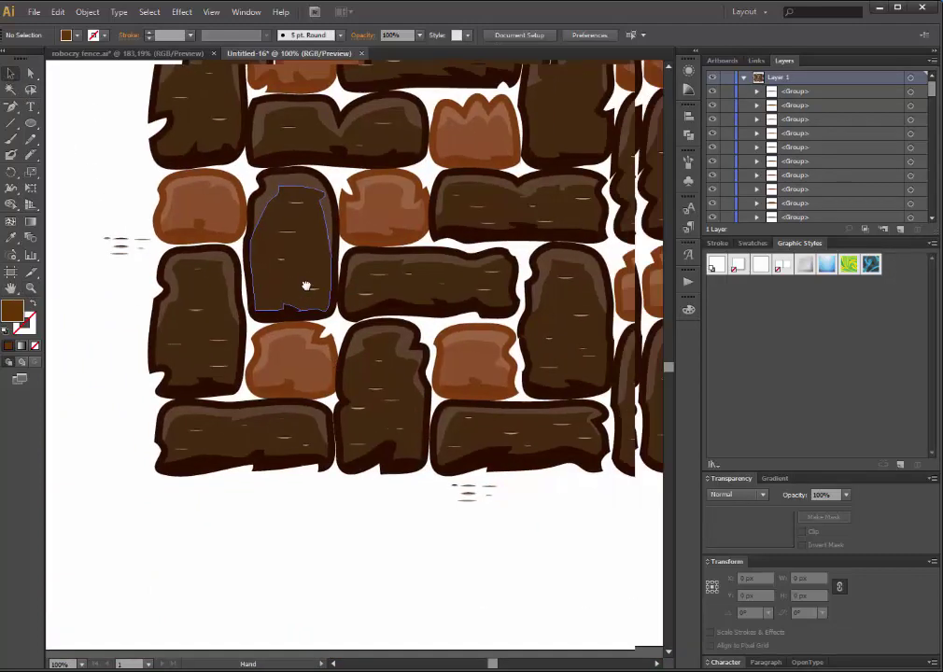
drag(100, 297, 143, 310)
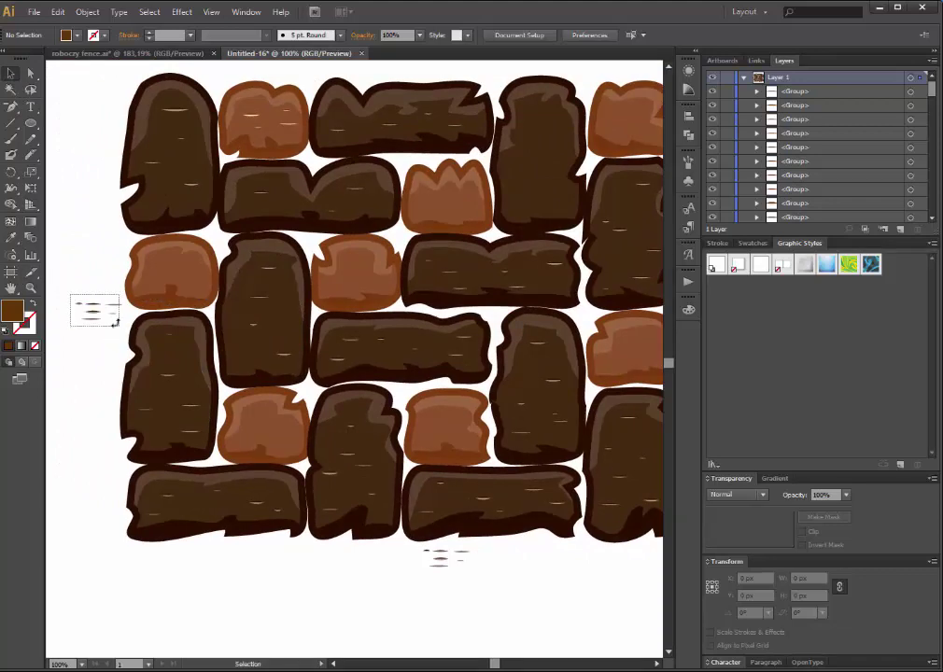
drag(116, 322, 546, 186)
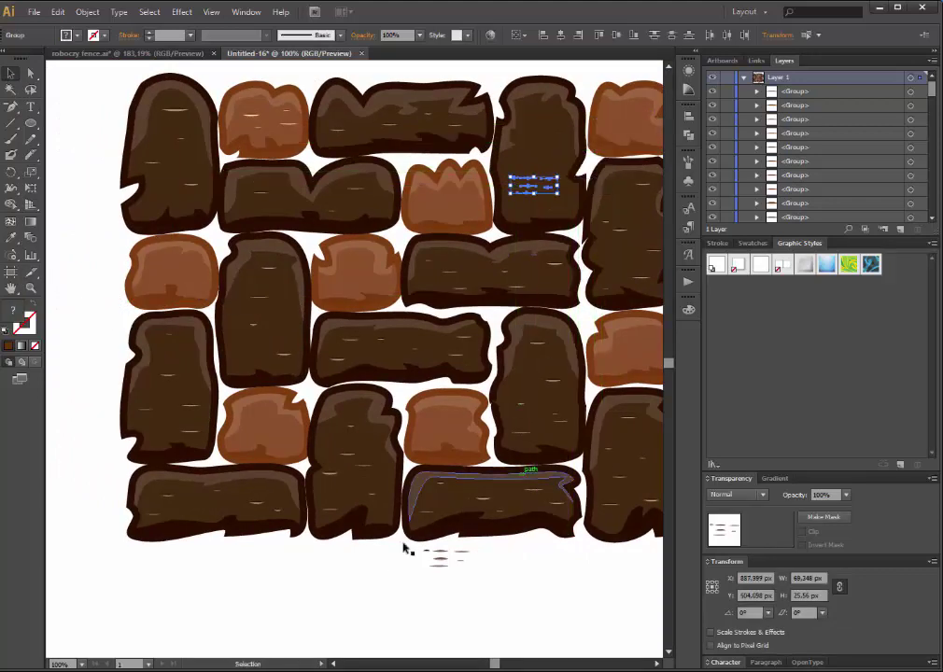
click(483, 595)
mouse_move(550, 238)
mouse_down()
mouse_move(461, 334)
mouse_move(470, 336)
mouse_up()
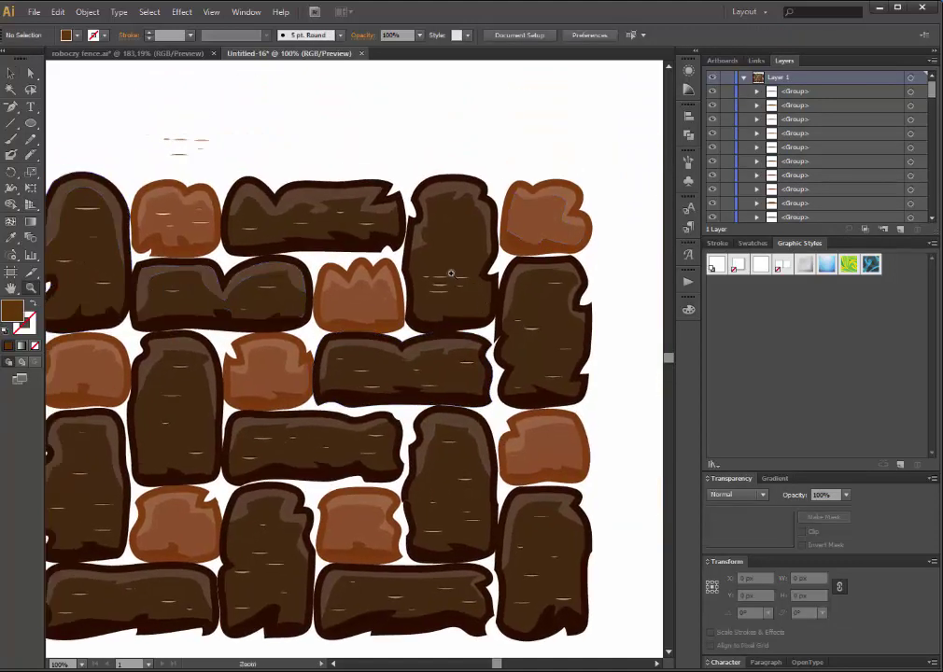
drag(392, 251, 487, 322)
click(11, 73)
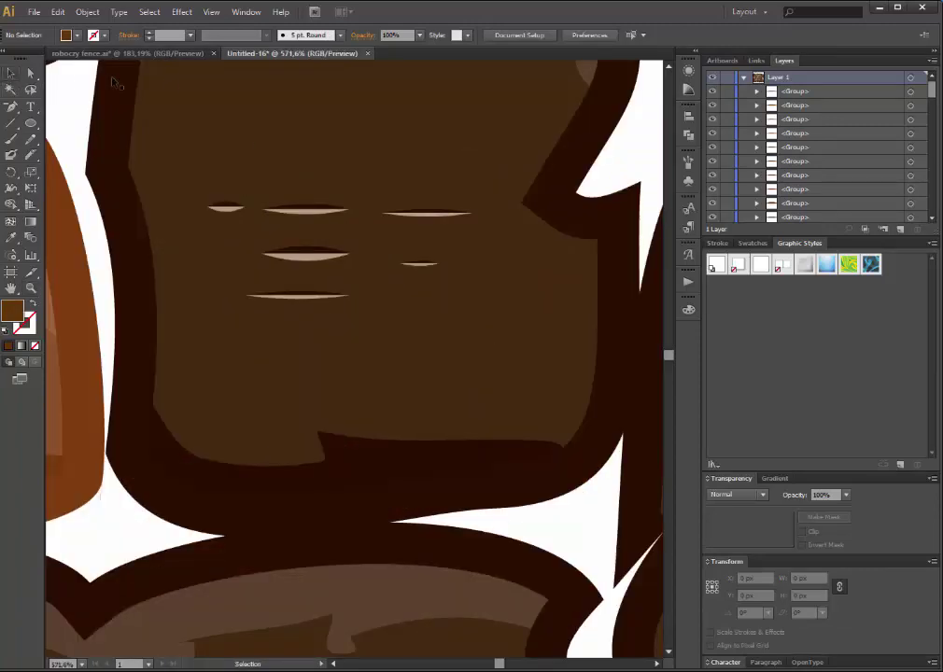
Move the highlight dashes higher up on the dark plank.
mouse_move(288, 194)
mouse_down()
mouse_move(258, 353)
mouse_move(288, 112)
mouse_move(481, 393)
mouse_move(539, 502)
mouse_up()
drag(333, 356, 513, 67)
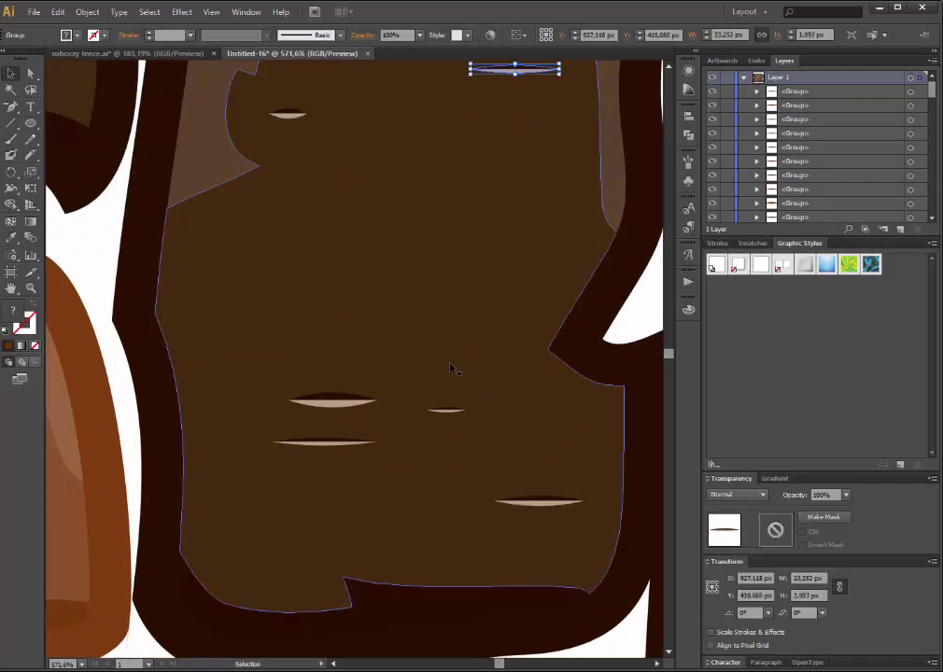
drag(444, 417, 501, 305)
drag(362, 398, 339, 269)
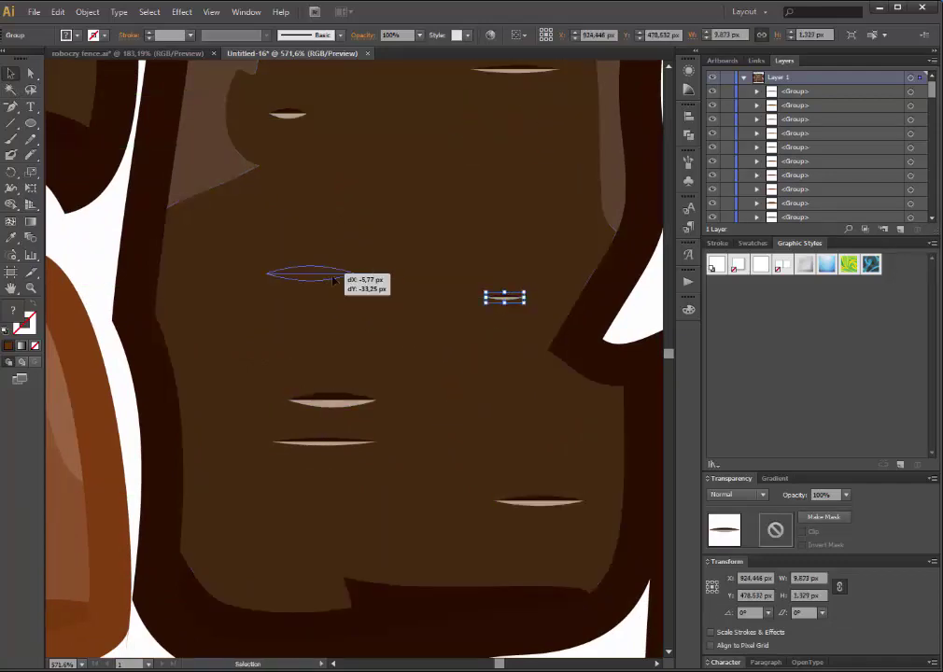
Zoom out to the whole wall and marquee-select the loose set of highlight dashes.
click(28, 289)
alt+click(391, 444)
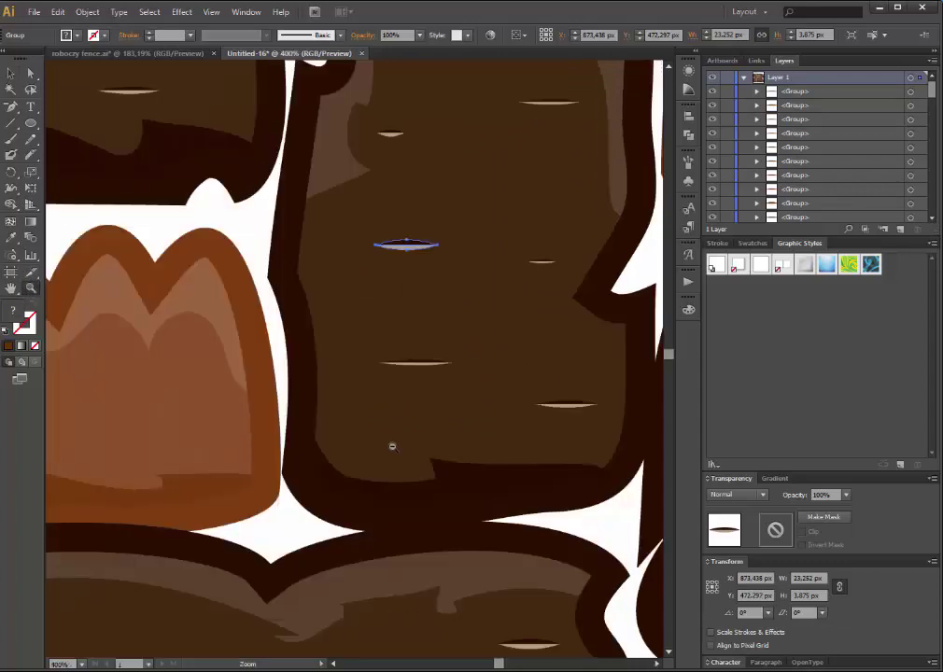
alt+click(354, 447)
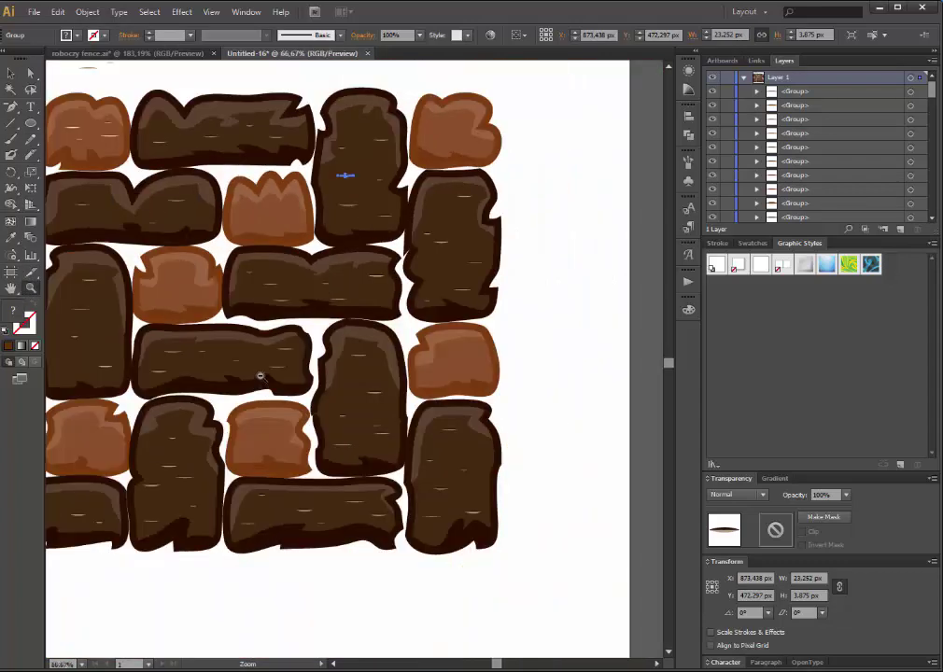
alt+click(262, 376)
click(257, 245)
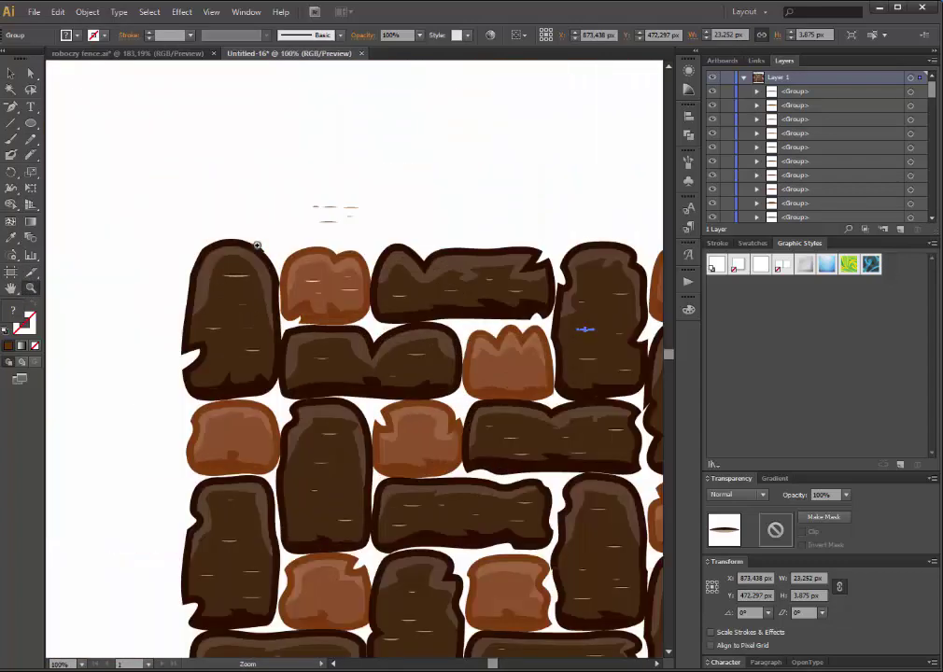
drag(347, 264, 221, 224)
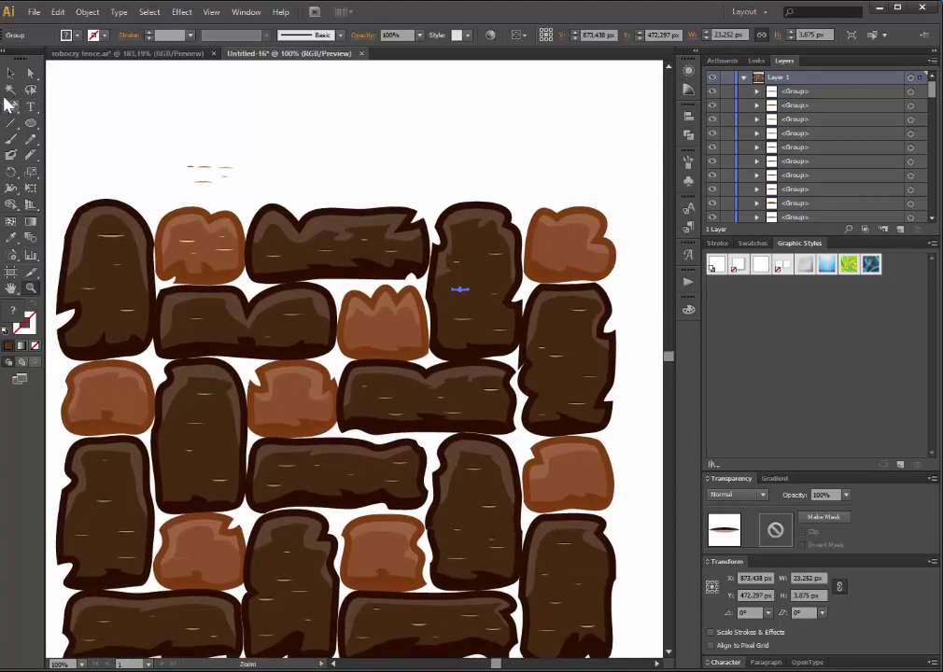
click(9, 75)
mouse_move(266, 197)
mouse_down()
mouse_move(236, 180)
mouse_move(403, 330)
mouse_move(577, 250)
mouse_move(566, 247)
mouse_up()
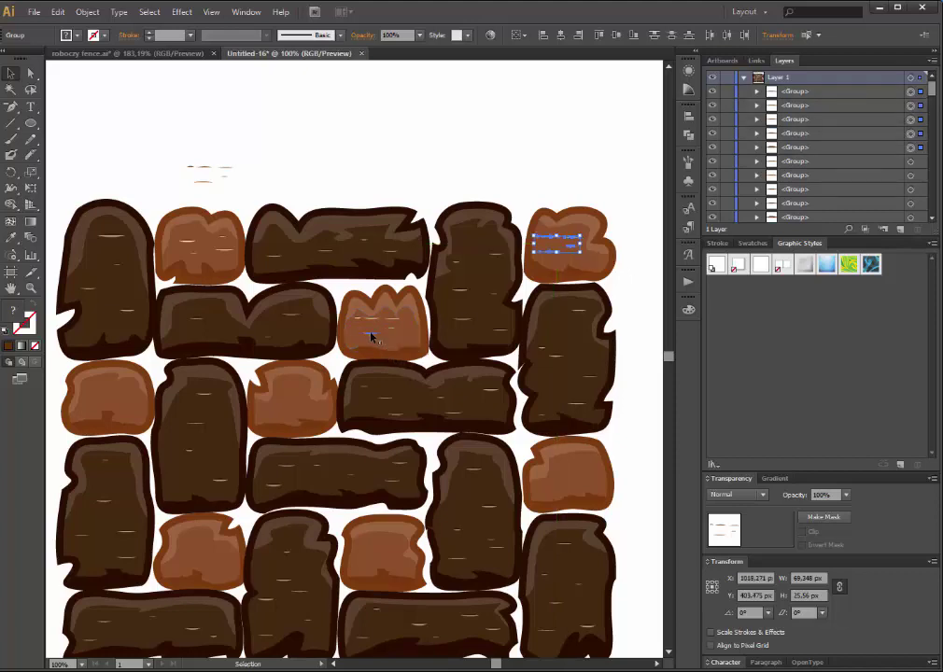
Place copies of the highlight dash set on more orange planks, including the lower-left one.
drag(372, 337, 299, 398)
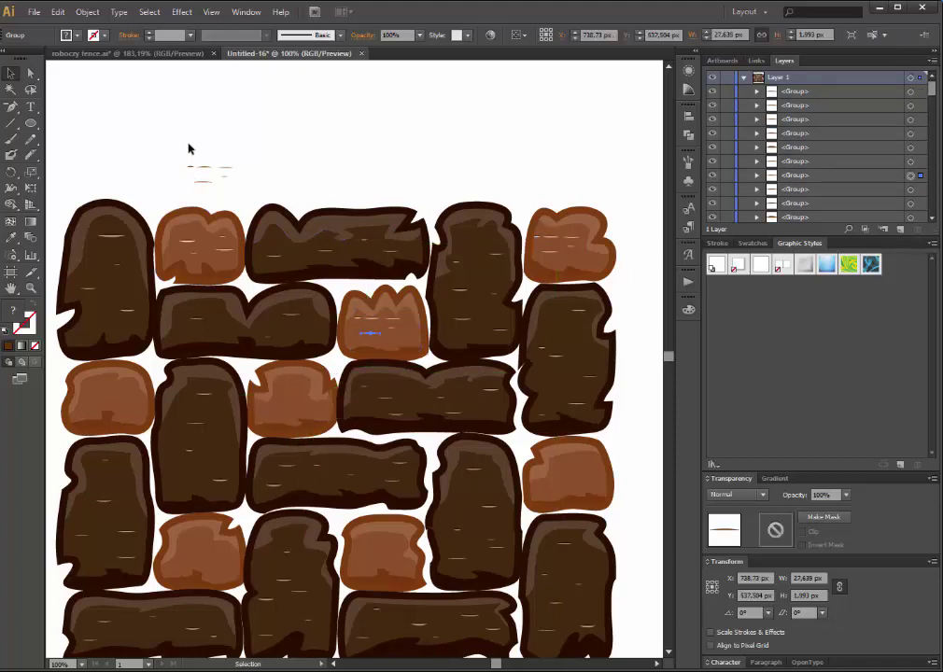
drag(246, 190, 211, 190)
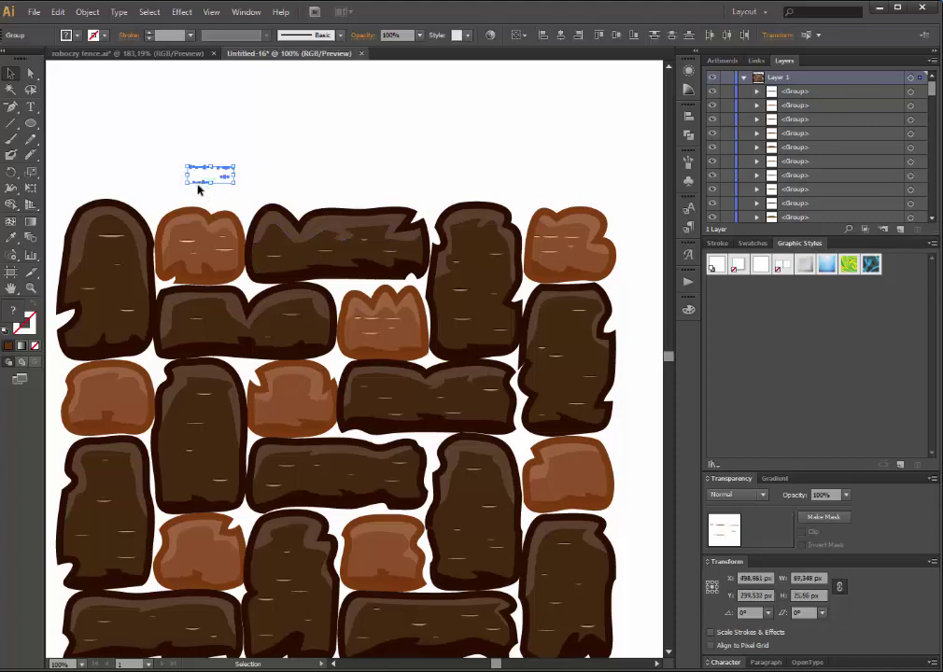
mouse_move(161, 146)
mouse_down()
mouse_move(204, 196)
mouse_move(109, 401)
mouse_move(290, 404)
mouse_up()
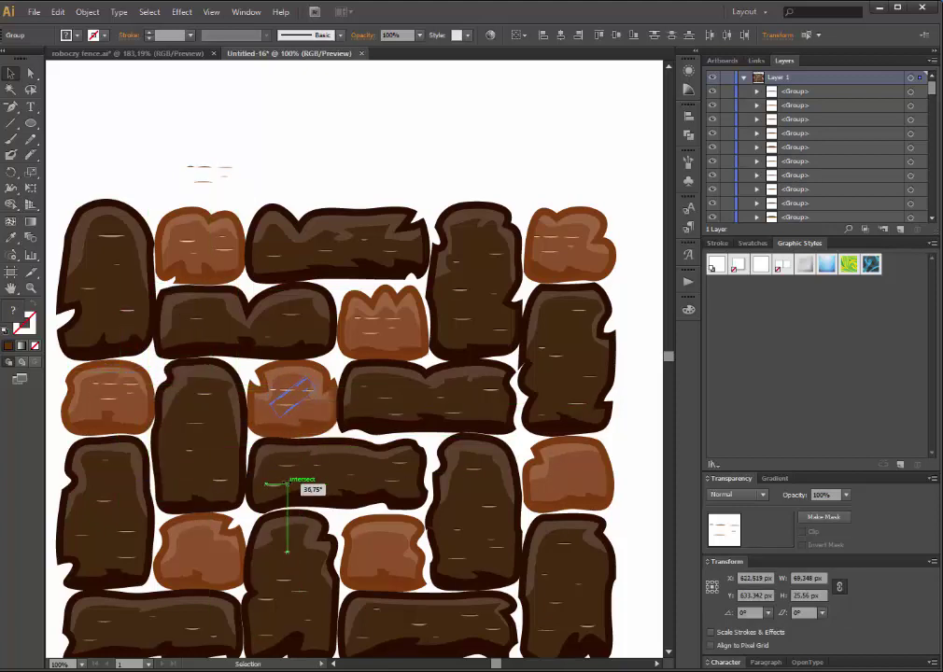
mouse_move(290, 404)
mouse_down()
mouse_move(380, 564)
mouse_move(560, 483)
mouse_move(186, 564)
mouse_up()
scroll(187, 560, down, 3)
scroll(140, 373, up, 2)
click(29, 288)
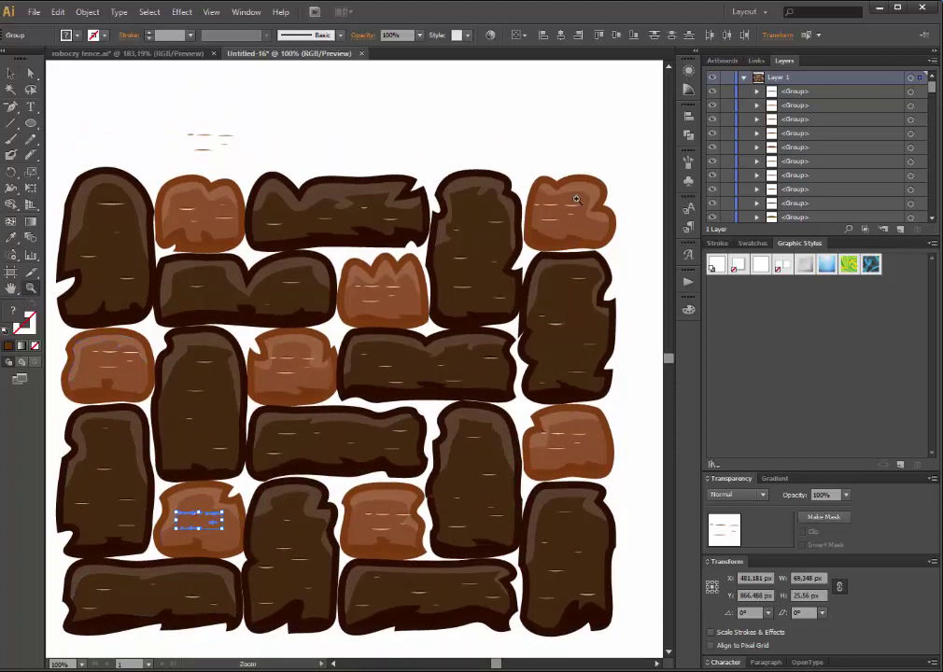
drag(149, 472, 252, 570)
Scatter the highlight dashes across the lower-left orange plank.
click(10, 73)
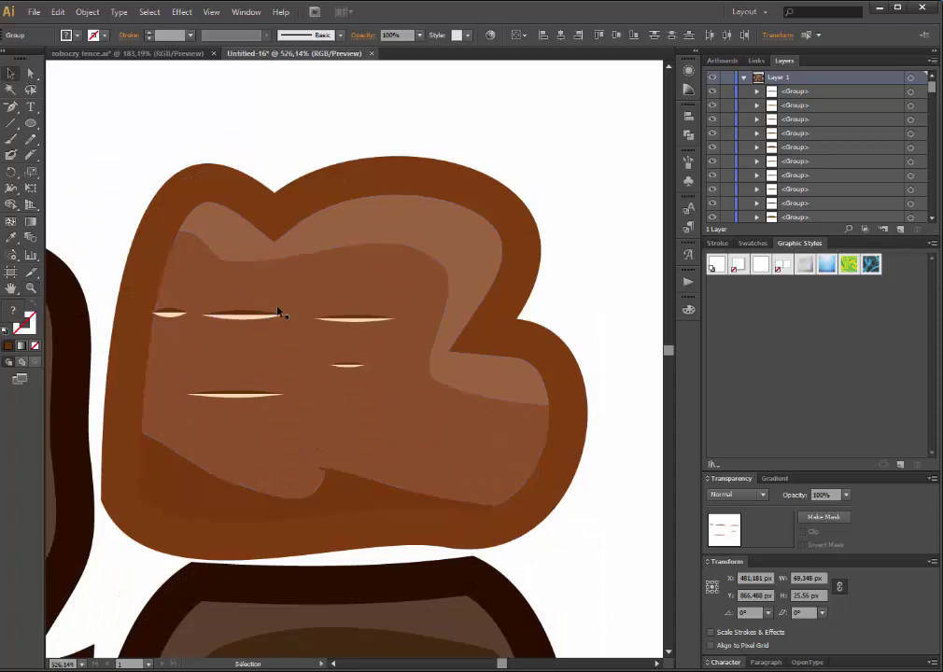
mouse_move(257, 319)
mouse_down()
mouse_move(351, 321)
mouse_move(459, 444)
mouse_up()
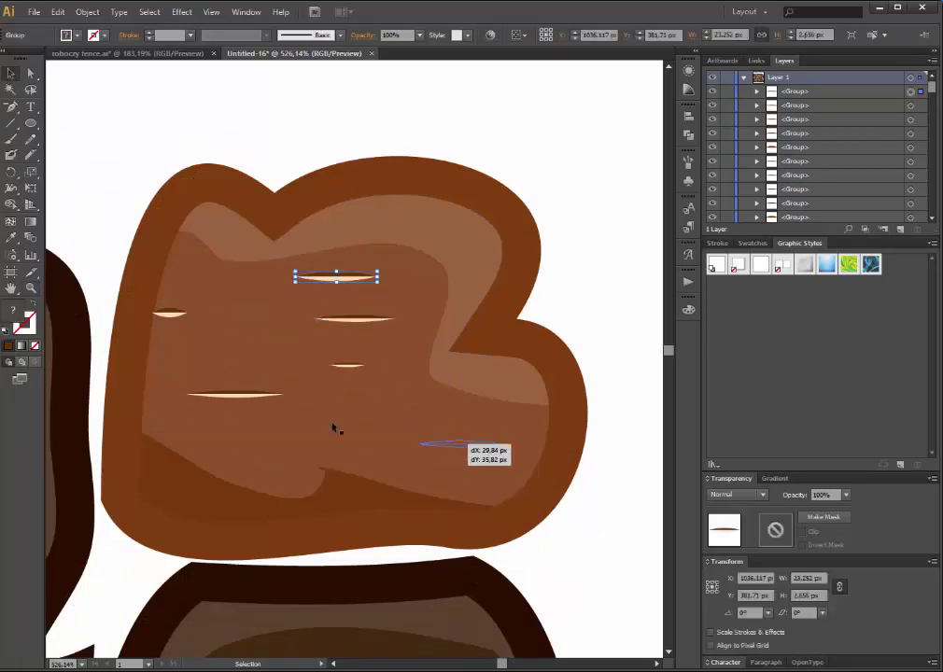
click(175, 315)
mouse_move(347, 523)
mouse_down()
mouse_move(311, 162)
mouse_move(259, 93)
mouse_up()
drag(327, 420, 332, 84)
mouse_move(309, 570)
mouse_down()
mouse_move(308, 356)
mouse_move(209, 525)
mouse_up()
drag(284, 438, 456, 477)
drag(218, 360, 440, 301)
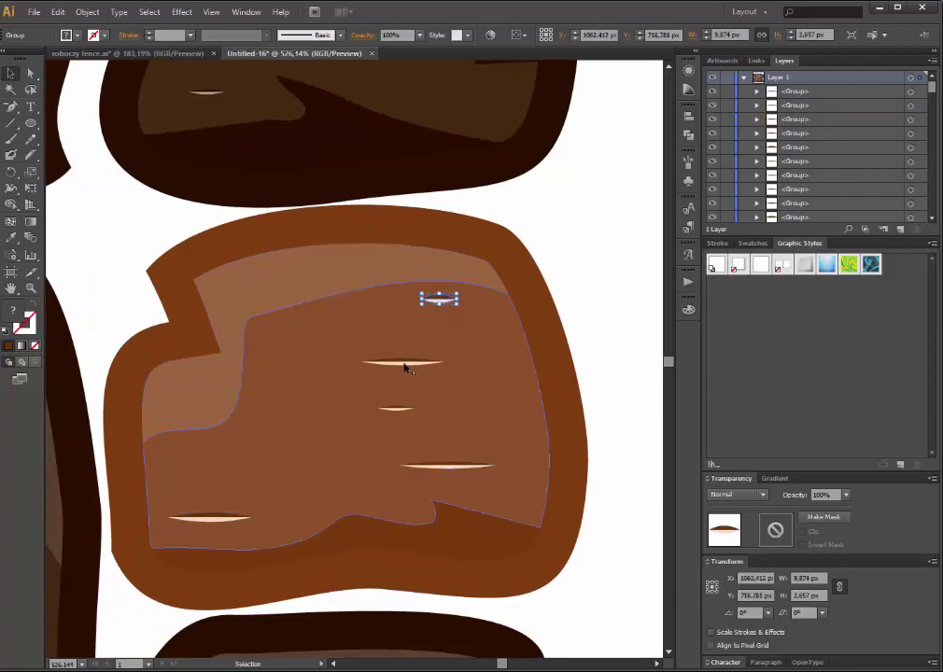
drag(404, 367, 418, 327)
click(572, 248)
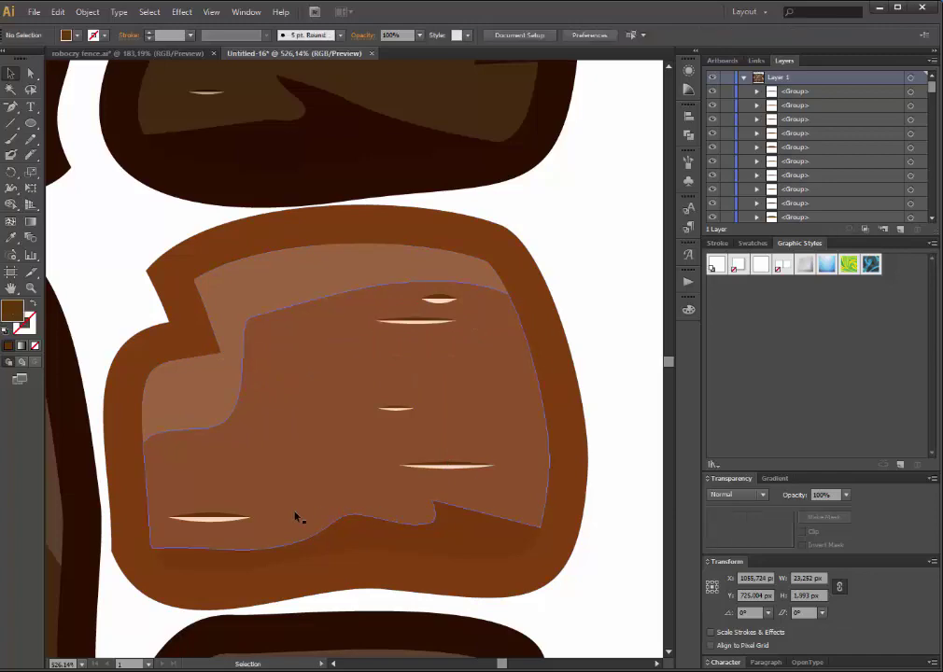
Spread the dashes on the next orange plank to its top, lower right and lower left.
scroll(301, 305, down, 2)
scroll(362, 381, down, 2)
scroll(316, 270, down, 2)
scroll(273, 385, down, 2)
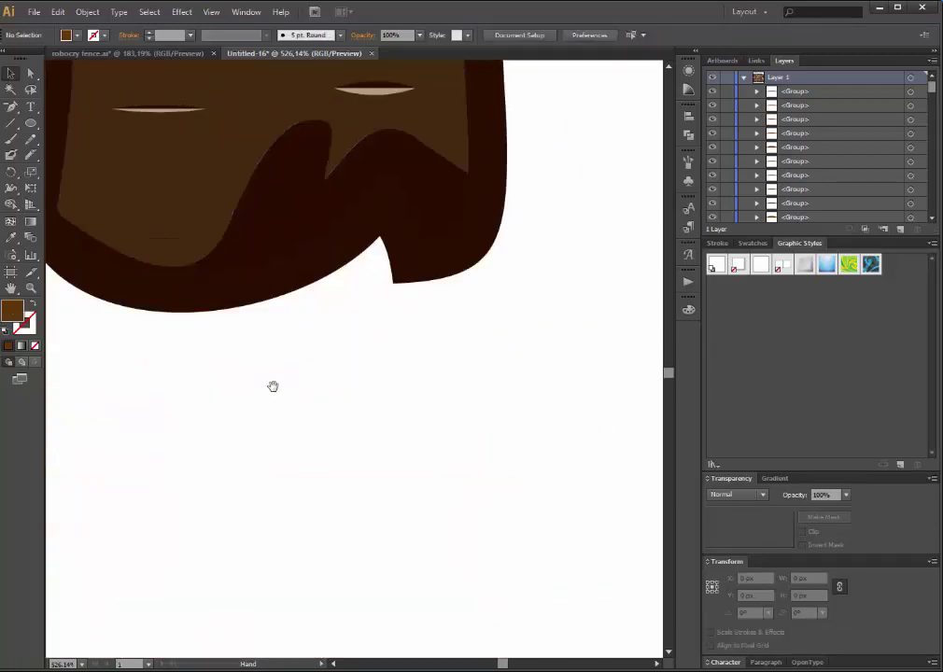
scroll(280, 281, down, 2)
scroll(395, 255, down, 3)
scroll(507, 436, up, 2)
scroll(500, 314, left, 3)
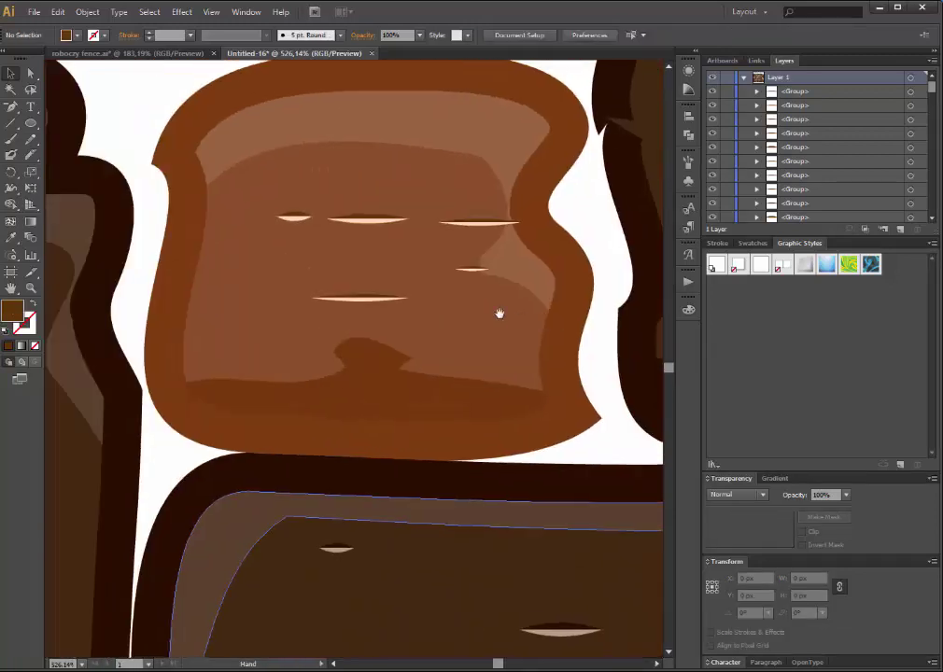
drag(458, 223, 421, 170)
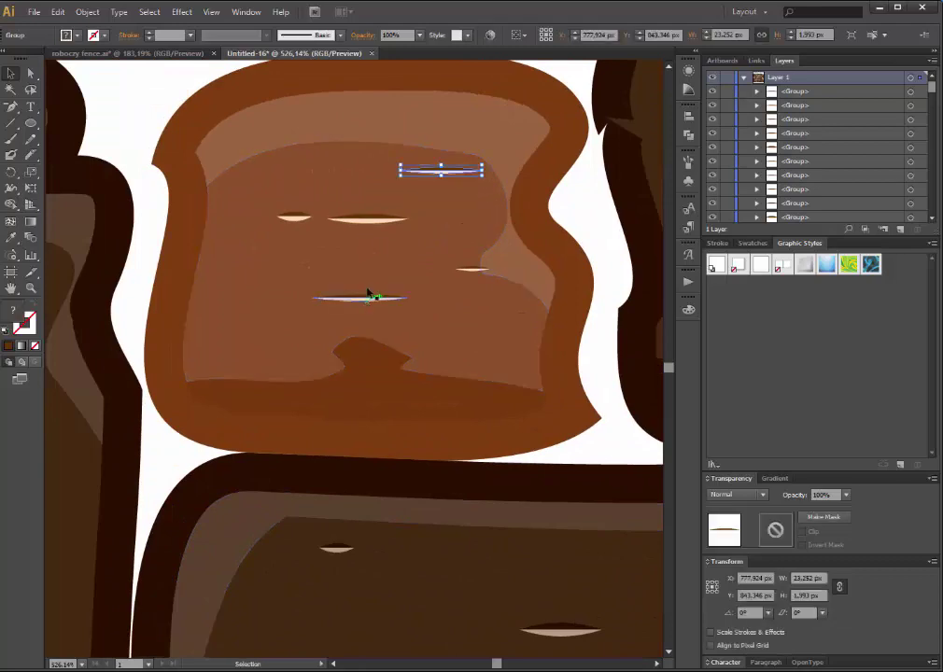
drag(378, 223, 262, 333)
scroll(284, 407, left, 3)
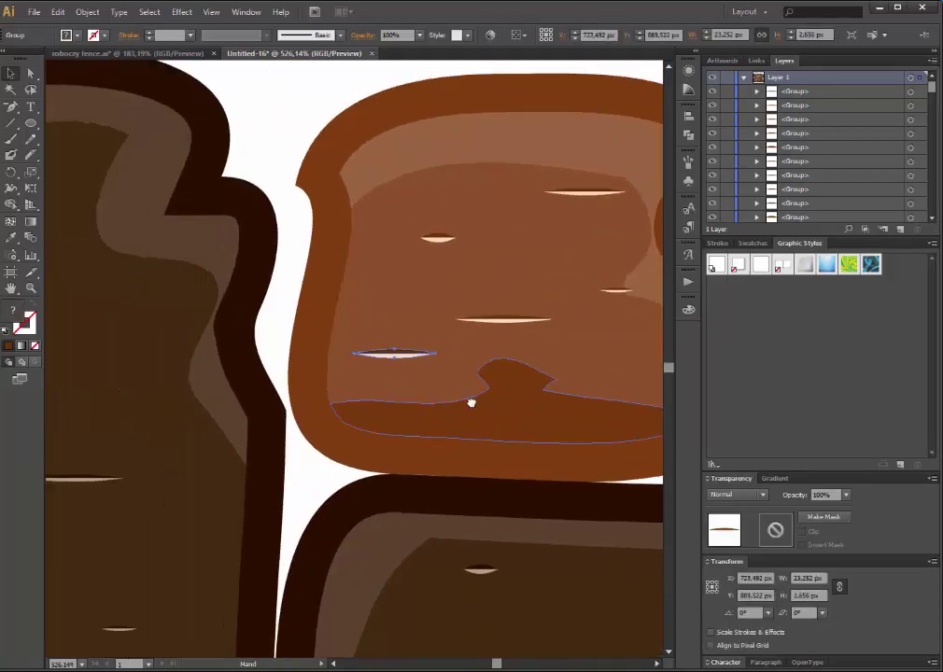
scroll(473, 400, left, 5)
scroll(495, 421, right, 5)
scroll(413, 263, up, 2)
scroll(412, 263, left, 3)
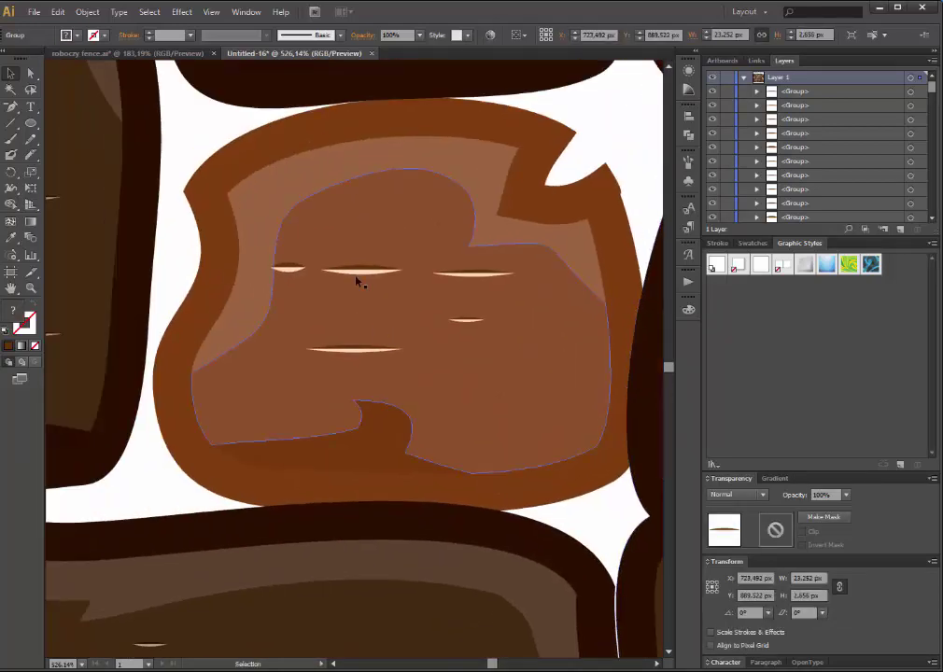
drag(355, 269, 381, 208)
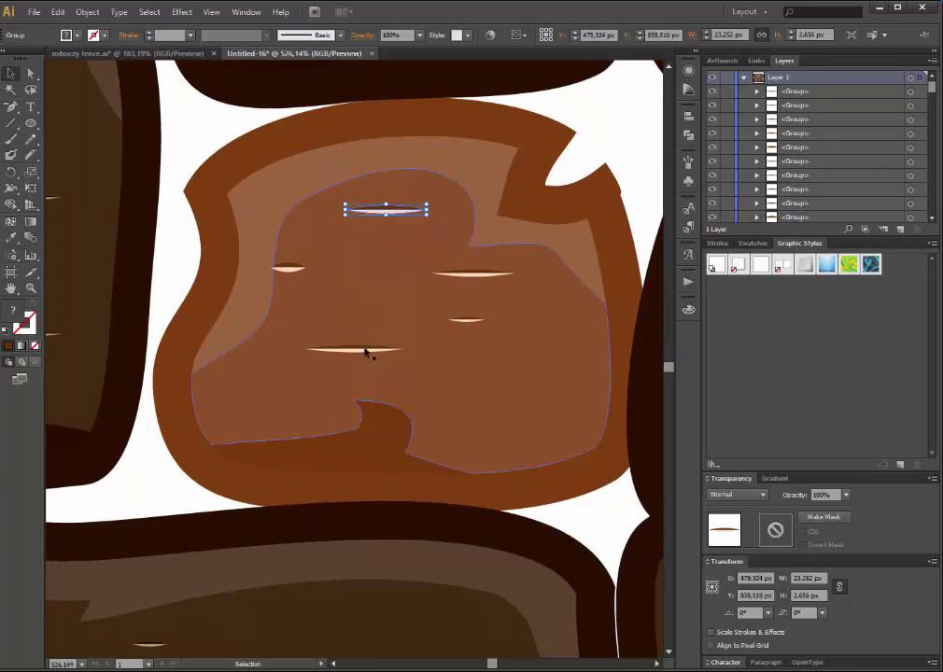
drag(355, 348, 511, 416)
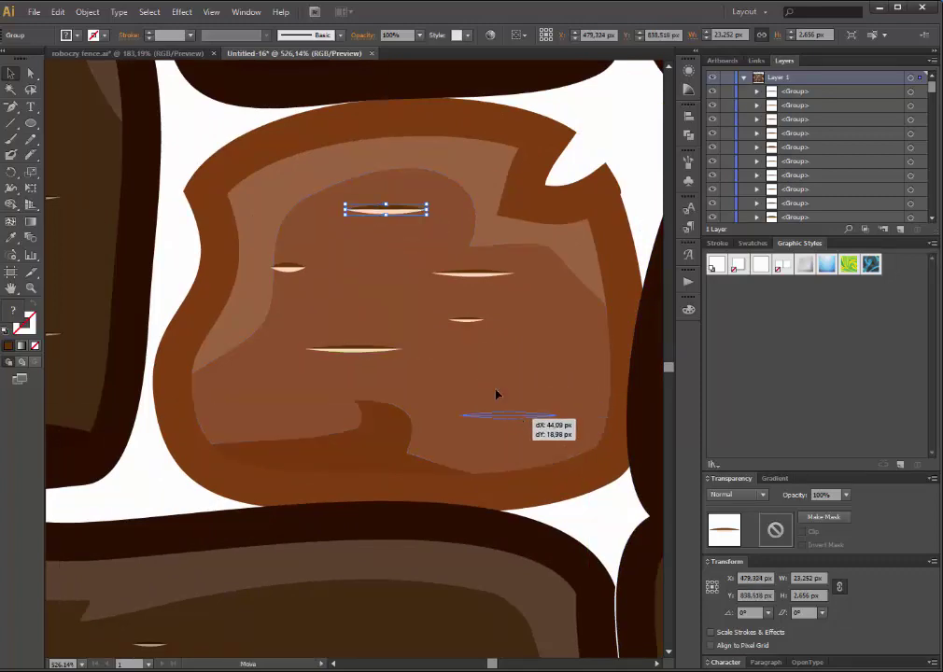
click(295, 272)
drag(293, 274, 279, 375)
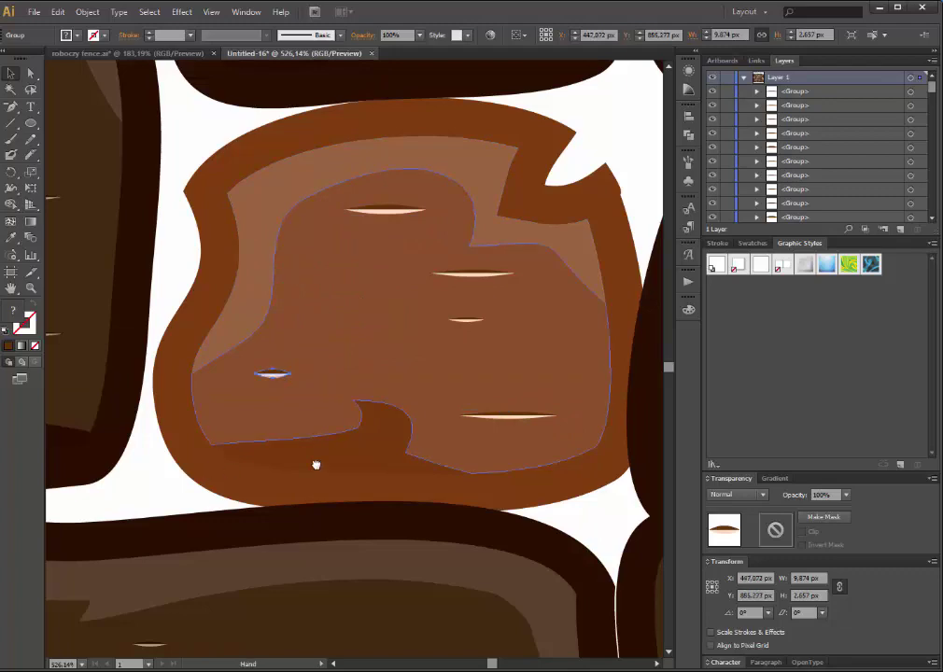
Move another plank's dashes to its lower left, lower right and left side.
scroll(315, 462, down, 3)
scroll(315, 461, left, 5)
scroll(448, 455, left, 4)
scroll(313, 311, up, 2)
scroll(486, 165, down, 5)
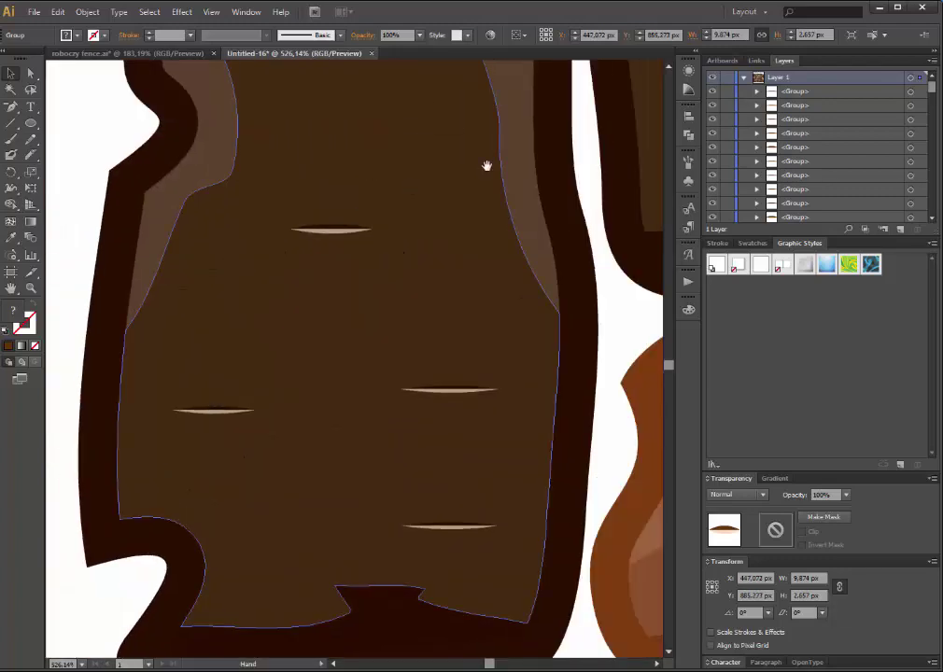
scroll(486, 165, right, 4)
scroll(526, 278, right, 4)
scroll(143, 219, up, 3)
scroll(143, 220, left, 5)
scroll(463, 373, left, 2)
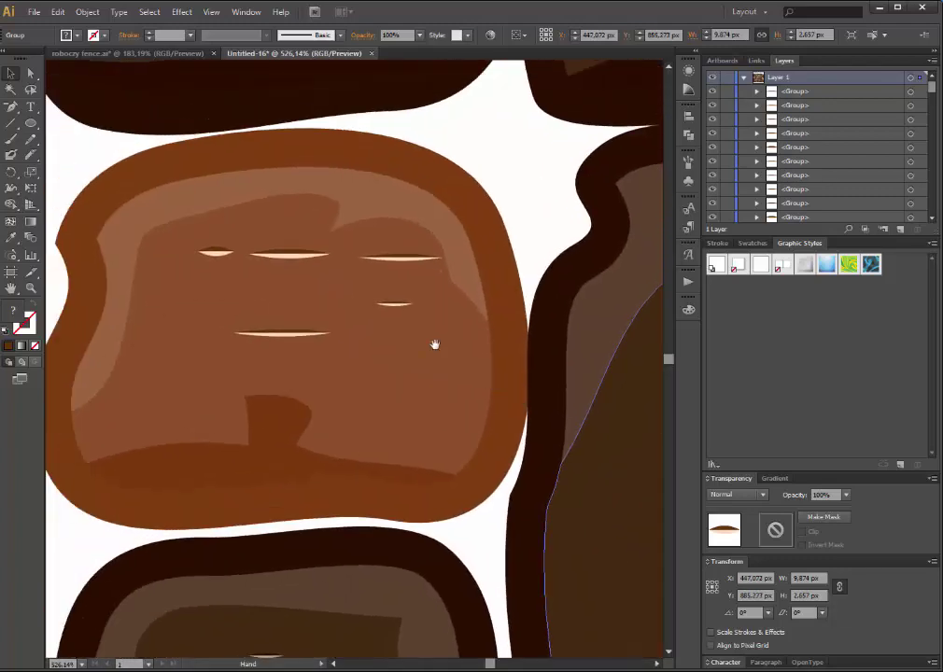
click(261, 327)
drag(258, 333, 140, 399)
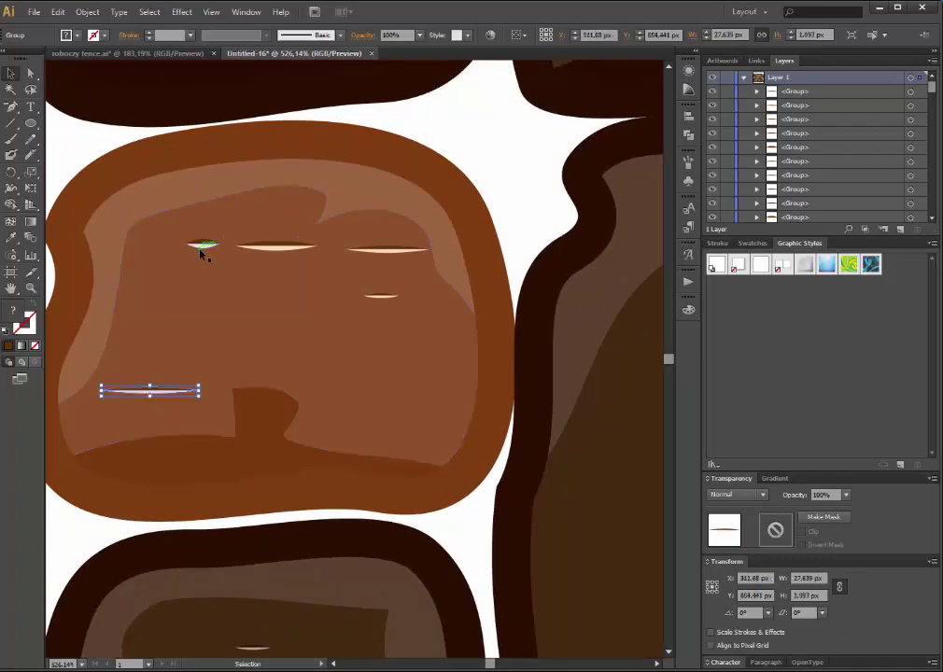
drag(201, 248, 397, 398)
drag(373, 249, 222, 264)
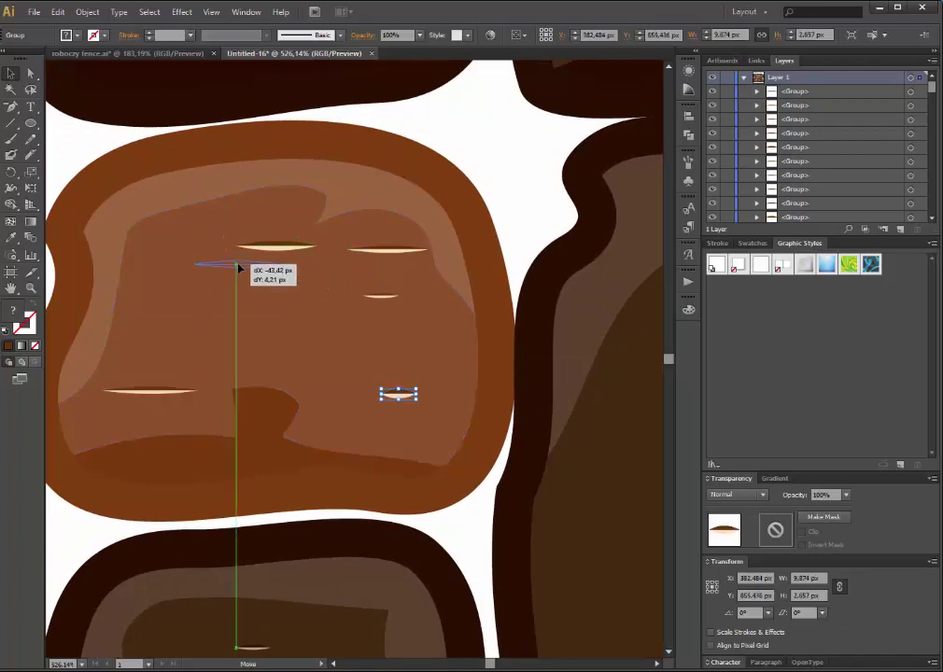
Rearrange the four highlight dashes on another orange brick into varied positions.
click(31, 288)
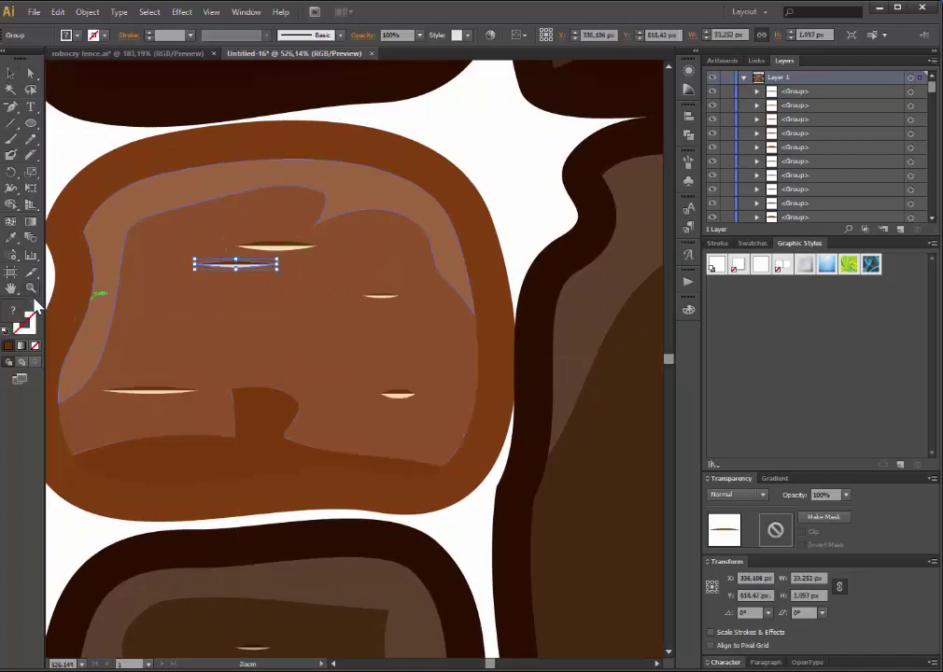
alt+click(444, 378)
alt+click(444, 378)
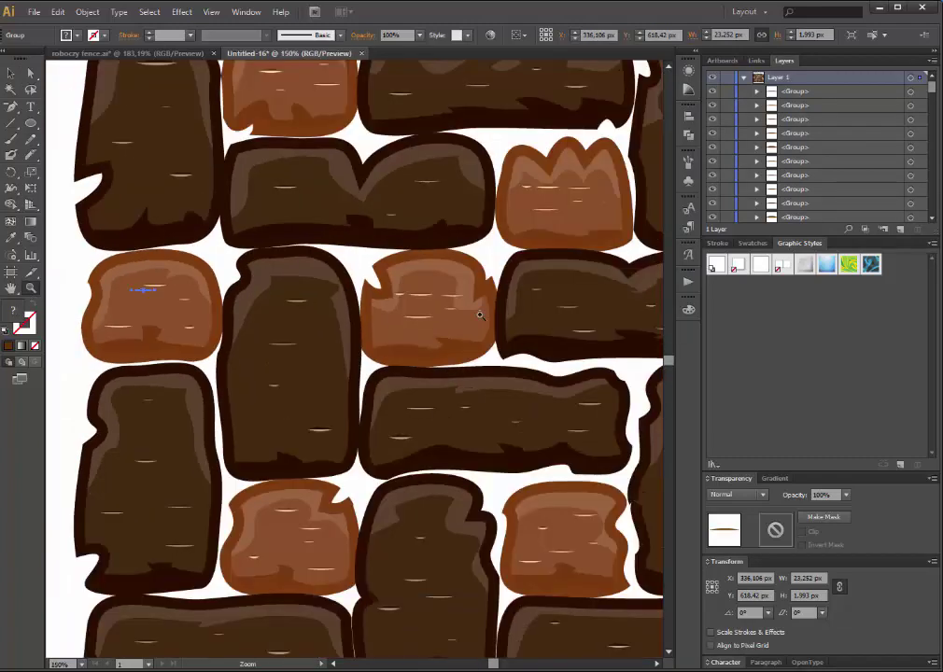
drag(346, 264, 486, 370)
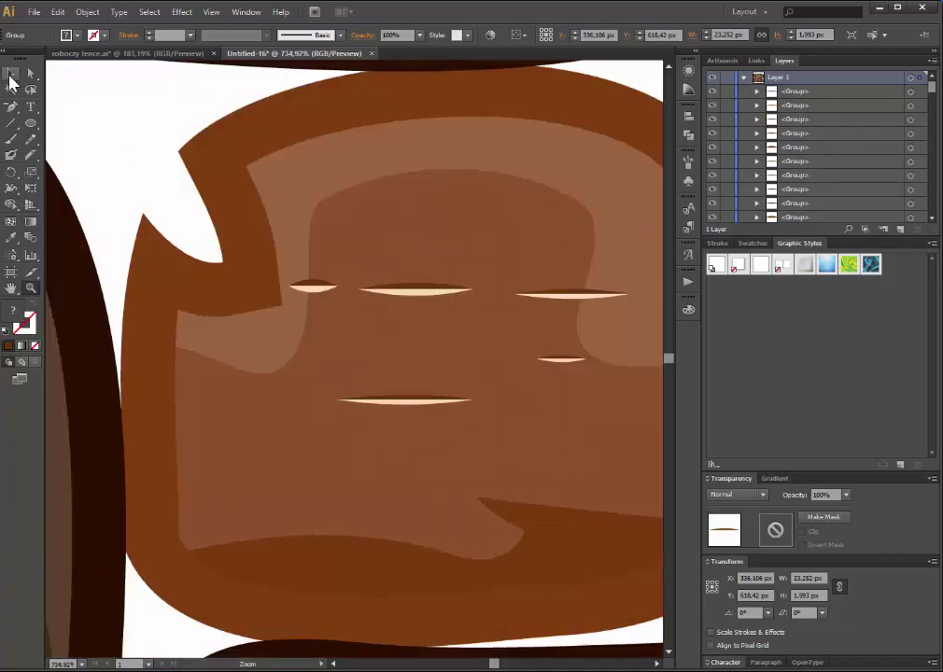
click(9, 72)
drag(435, 297, 481, 201)
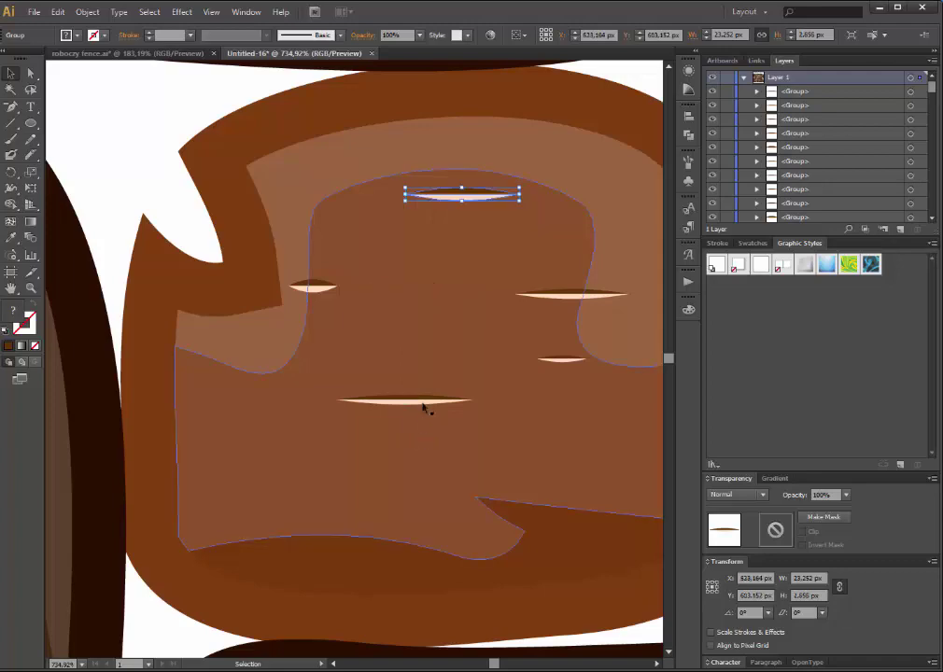
drag(425, 408, 372, 500)
drag(317, 287, 419, 366)
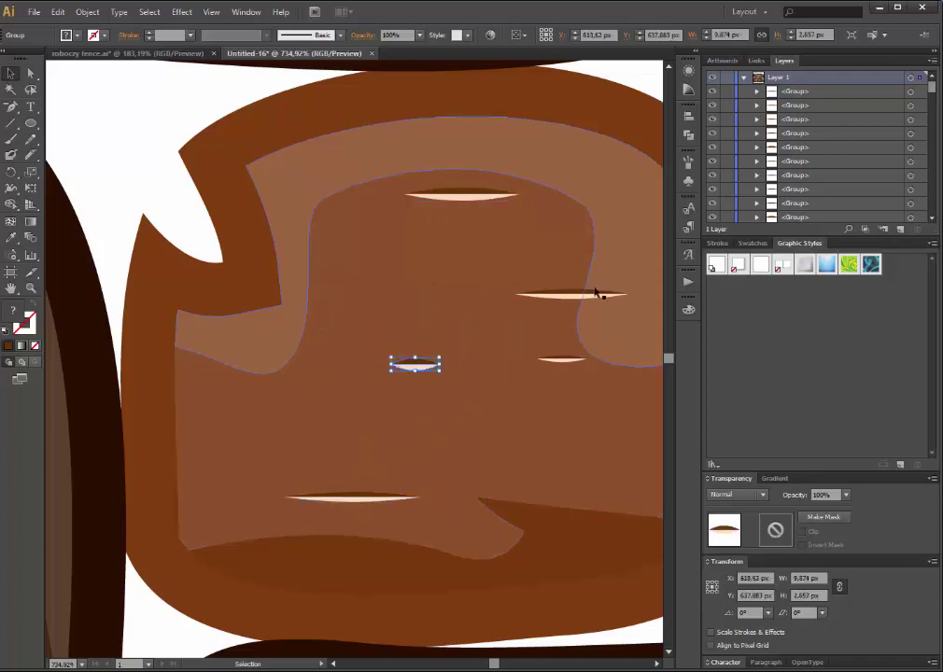
drag(594, 292, 608, 450)
Scatter the dashes on the crown-shaped orange brick, then zoom out to the whole wall.
mouse_move(628, 186)
mouse_down()
mouse_move(174, 413)
mouse_move(160, 431)
mouse_move(123, 381)
mouse_move(371, 342)
mouse_up()
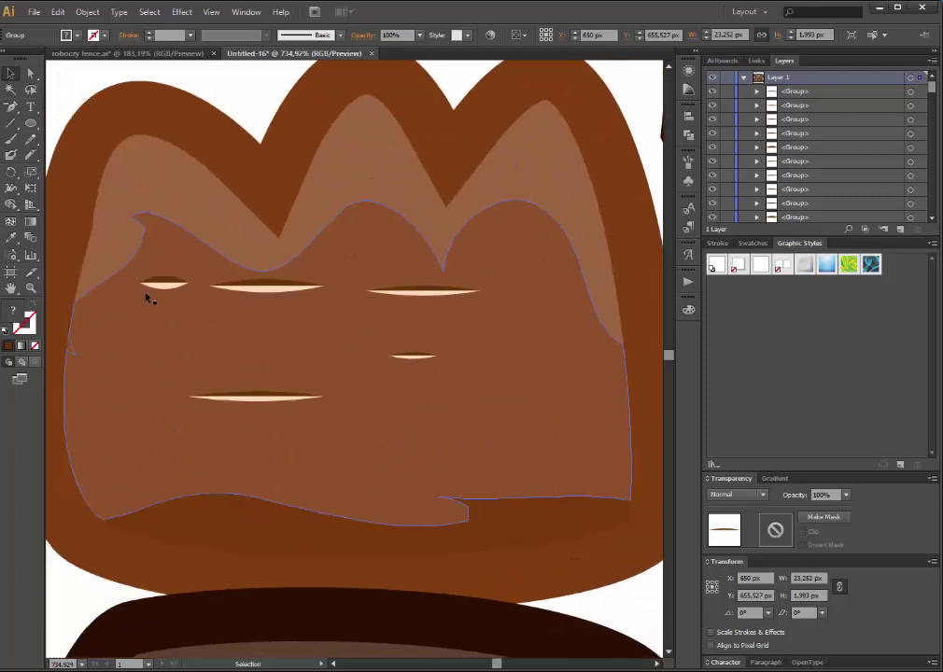
drag(161, 285, 109, 439)
drag(238, 396, 316, 443)
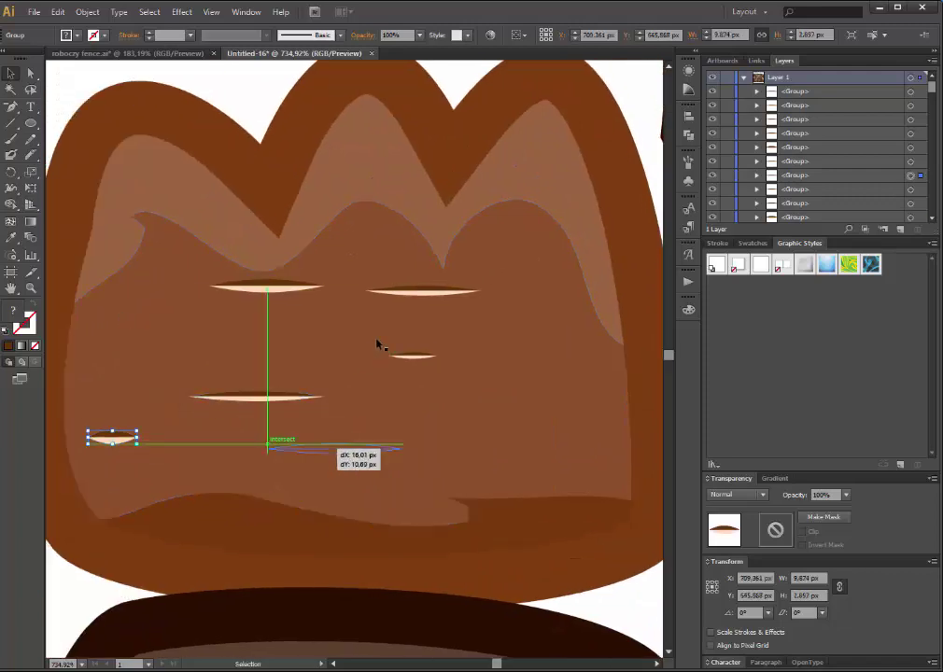
drag(414, 357, 560, 319)
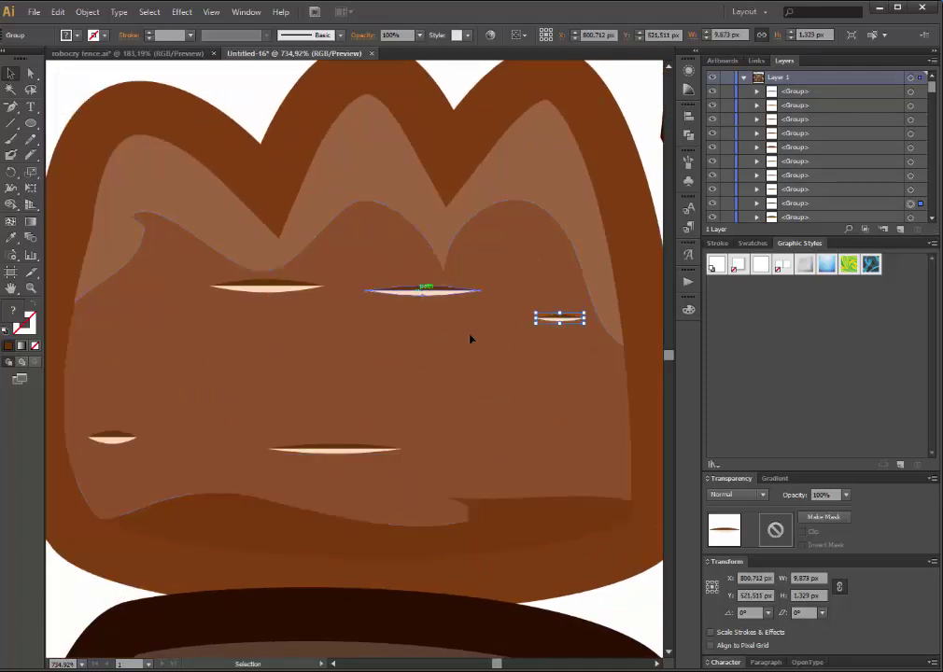
drag(423, 290, 544, 421)
click(34, 292)
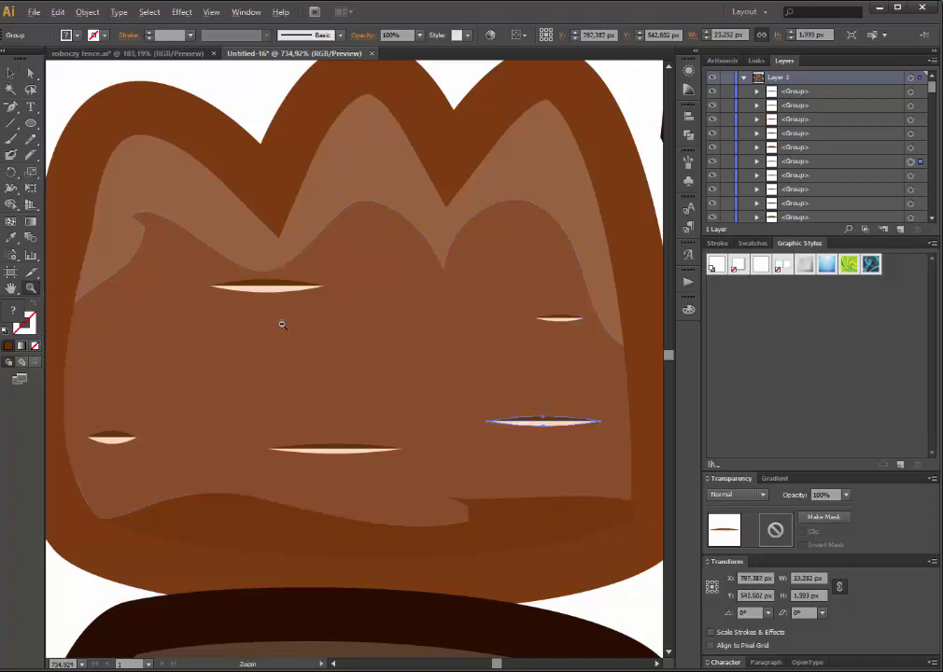
alt+click(399, 421)
alt+click(398, 417)
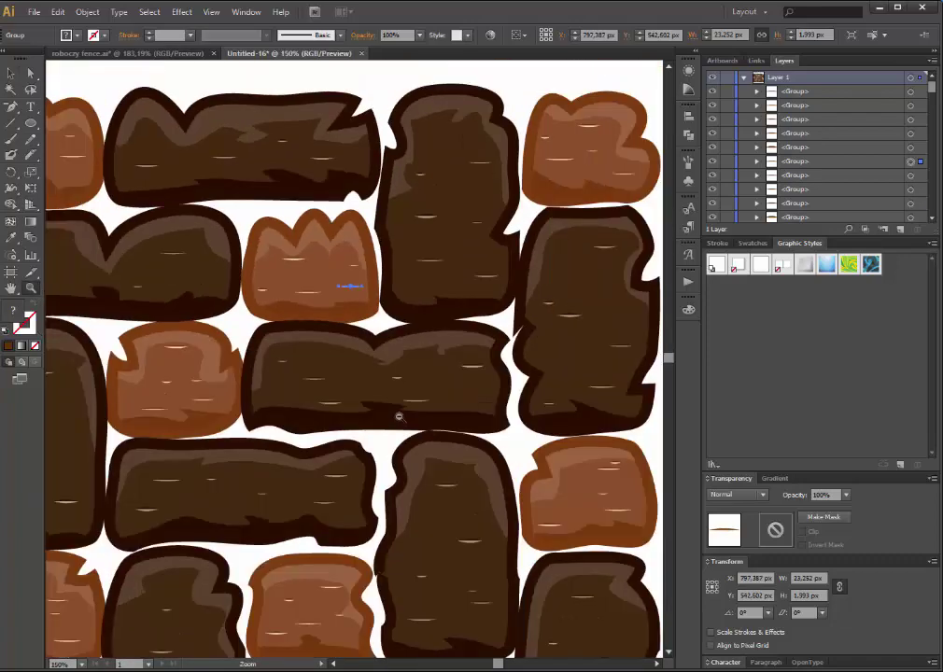
Delete the stray dashes above the plank wall.
alt+click(399, 416)
drag(210, 374, 337, 385)
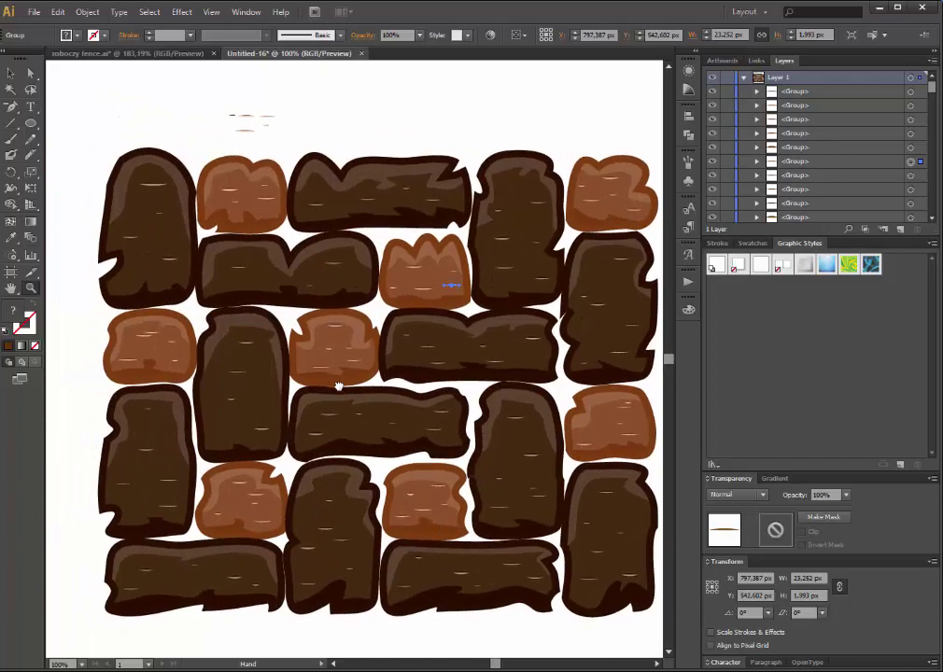
click(11, 73)
drag(200, 91, 289, 151)
key(Delete)
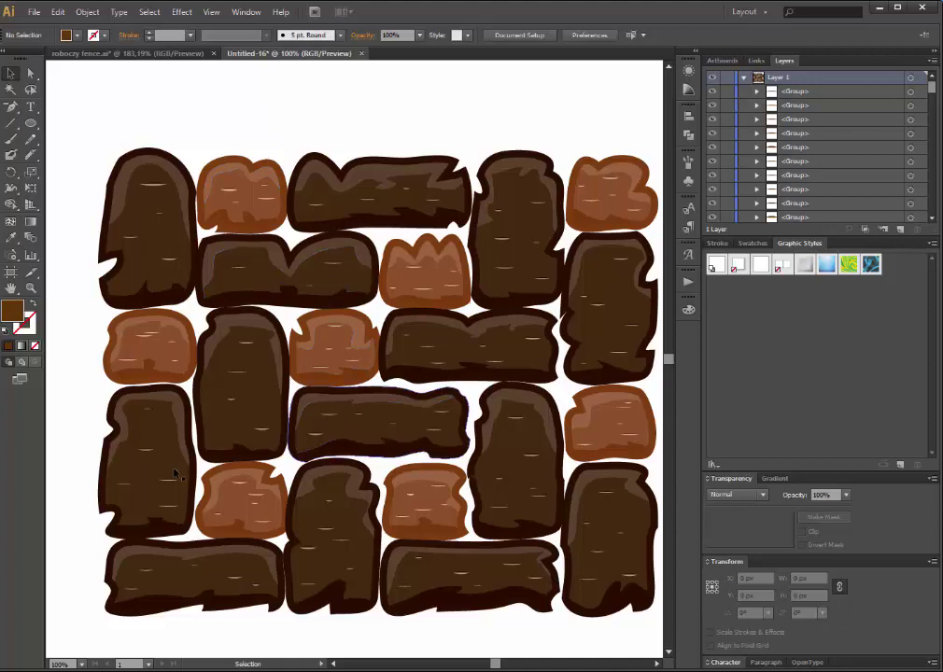
Magic Wand-select all the beige highlight streaks on the dark bricks.
key(y)
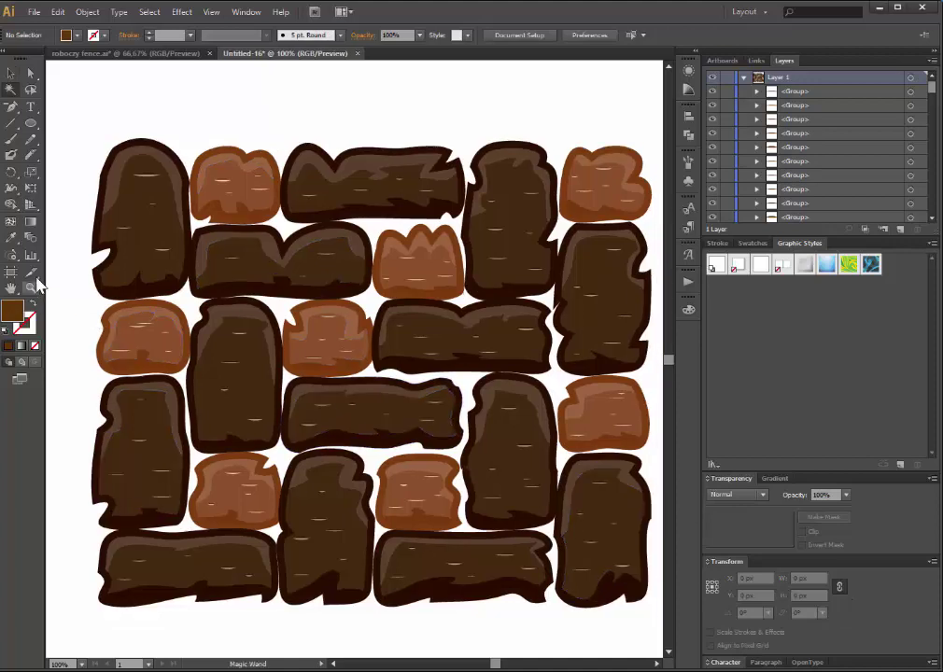
click(33, 287)
drag(129, 146, 183, 222)
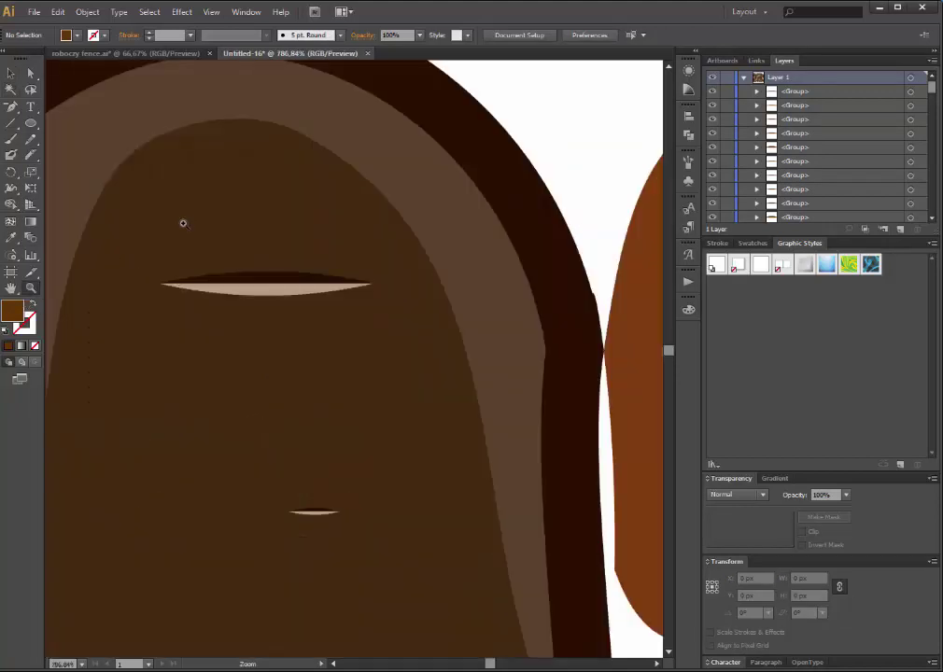
click(259, 292)
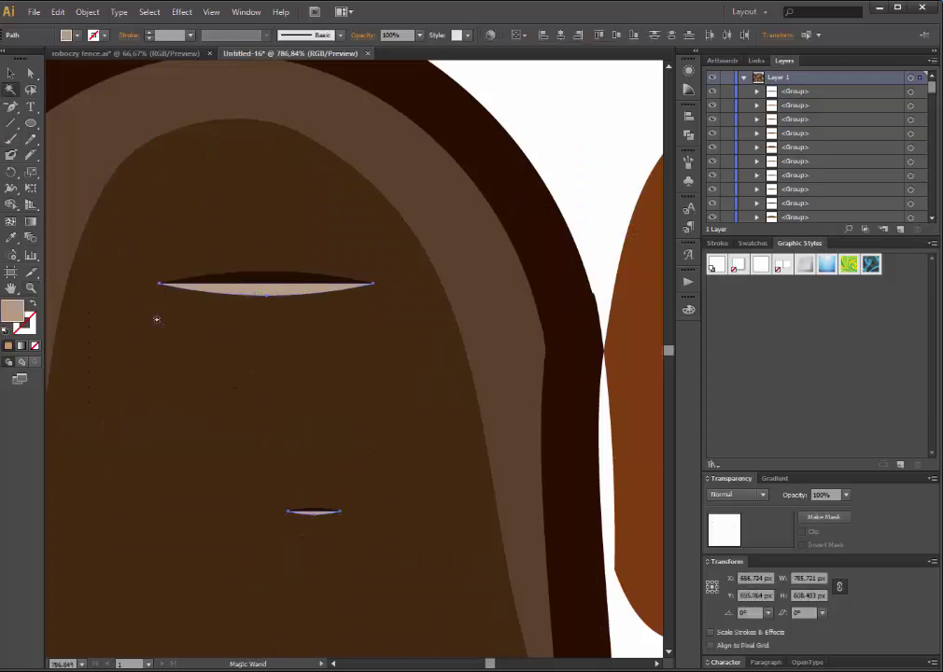
click(33, 288)
alt+click(428, 440)
alt+click(428, 440)
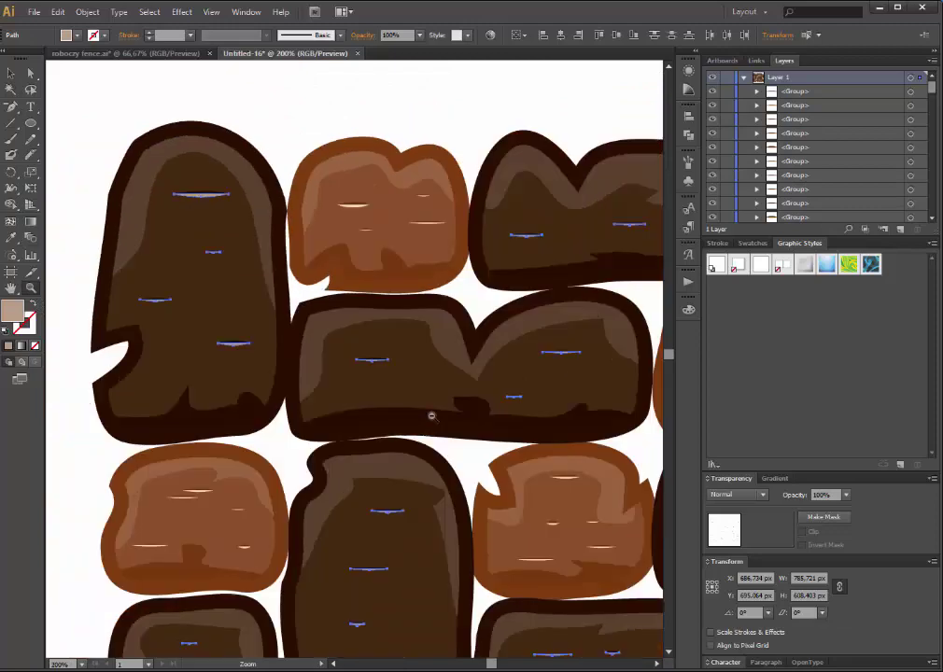
alt+click(431, 416)
alt+click(376, 418)
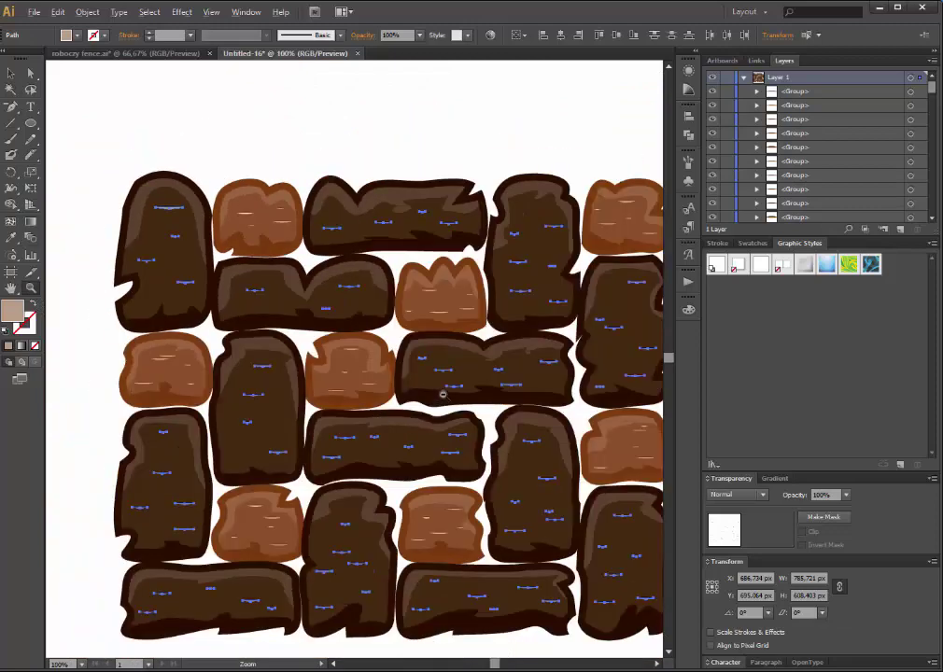
mouse_move(455, 373)
mouse_down()
mouse_move(345, 327)
mouse_move(438, 358)
mouse_move(433, 347)
mouse_up()
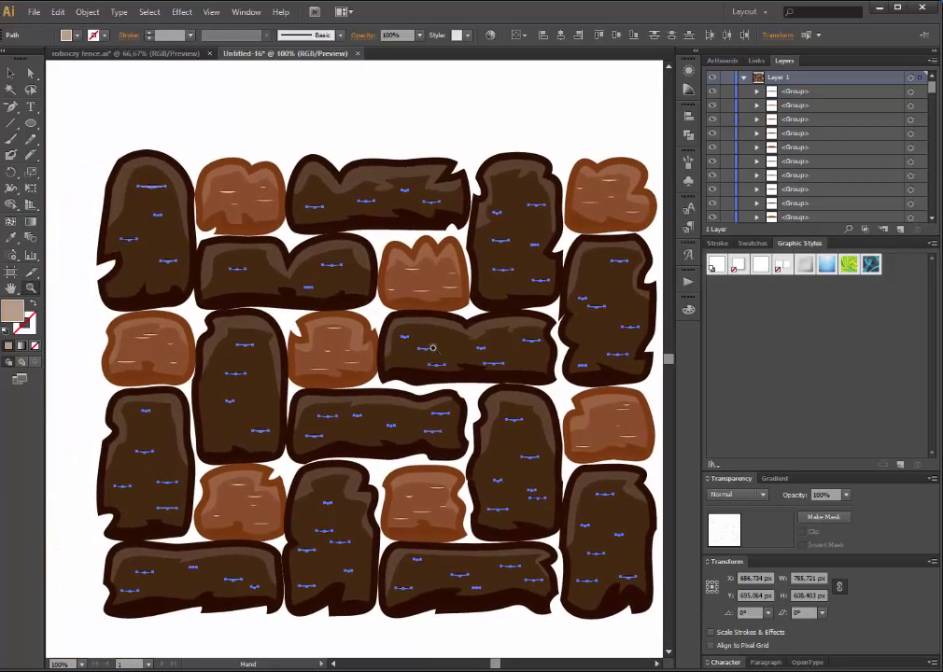
Lower the beige highlights' brightness to 40 in Recolor Artwork.
click(486, 39)
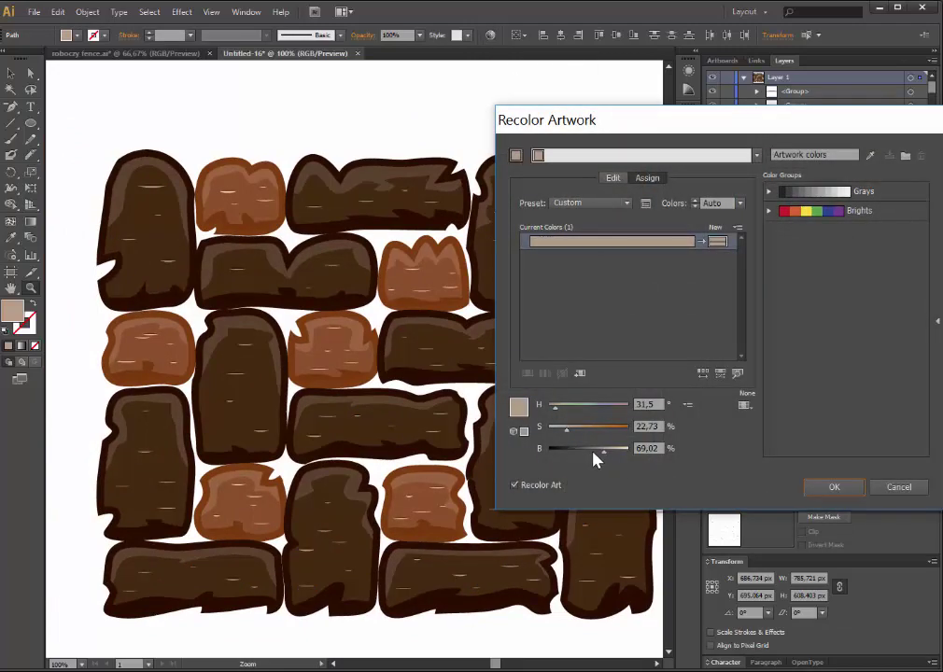
drag(593, 454, 580, 455)
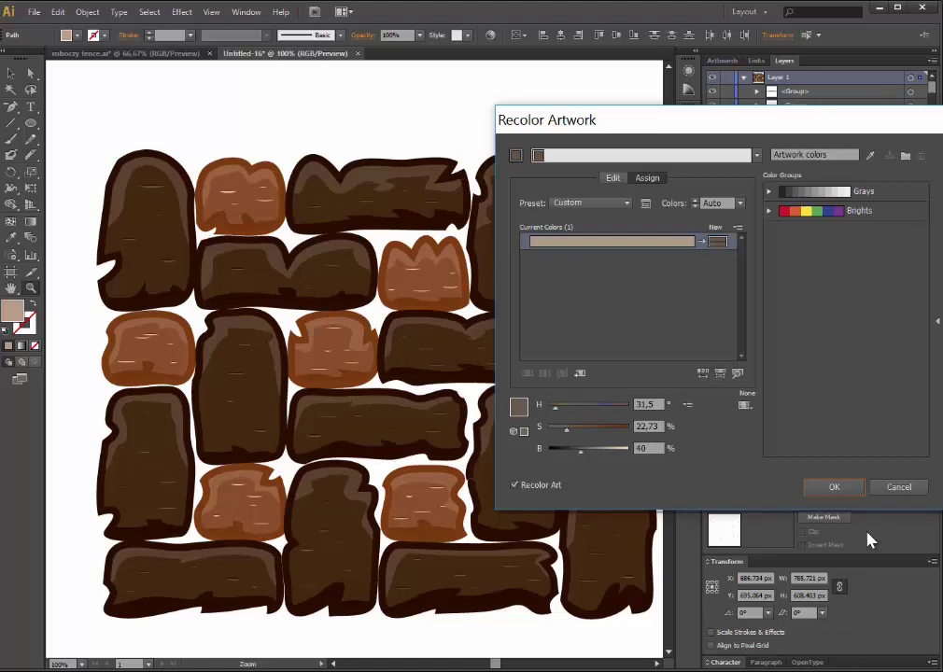
click(847, 489)
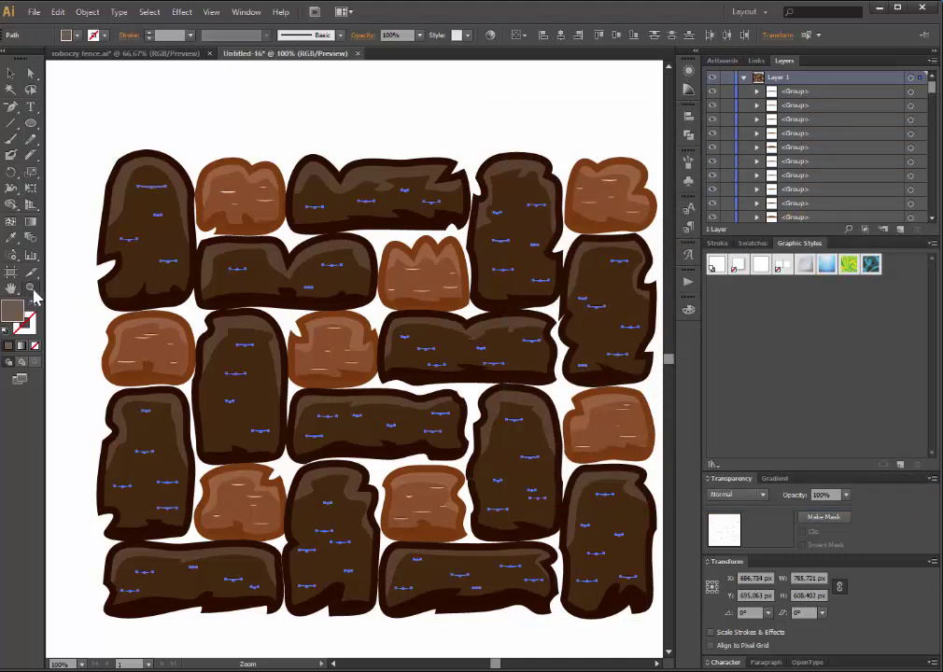
drag(216, 172, 259, 213)
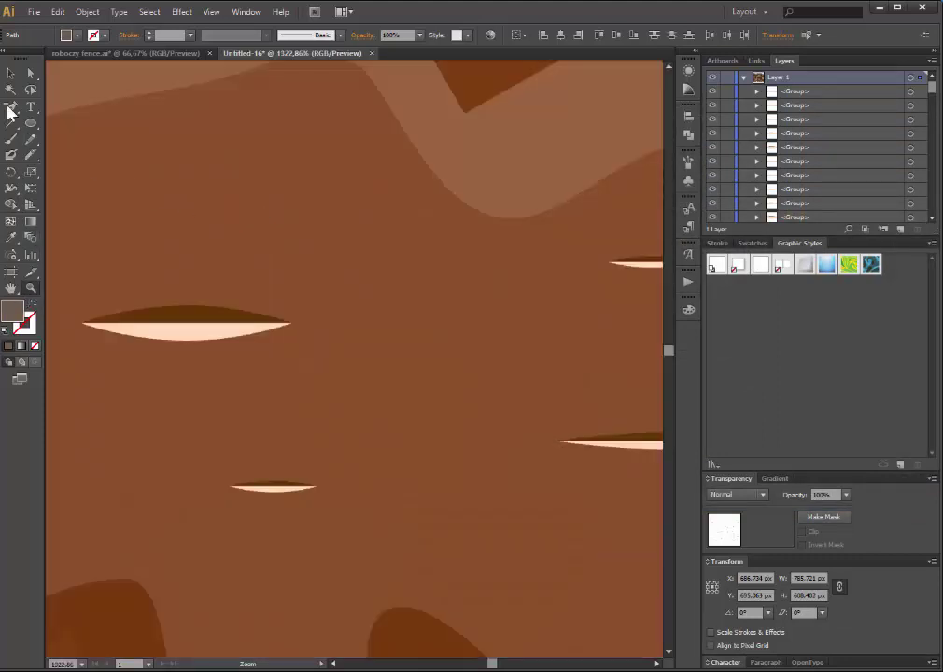
Magic Wand-select the peach highlight streaks on the orange bricks.
click(10, 91)
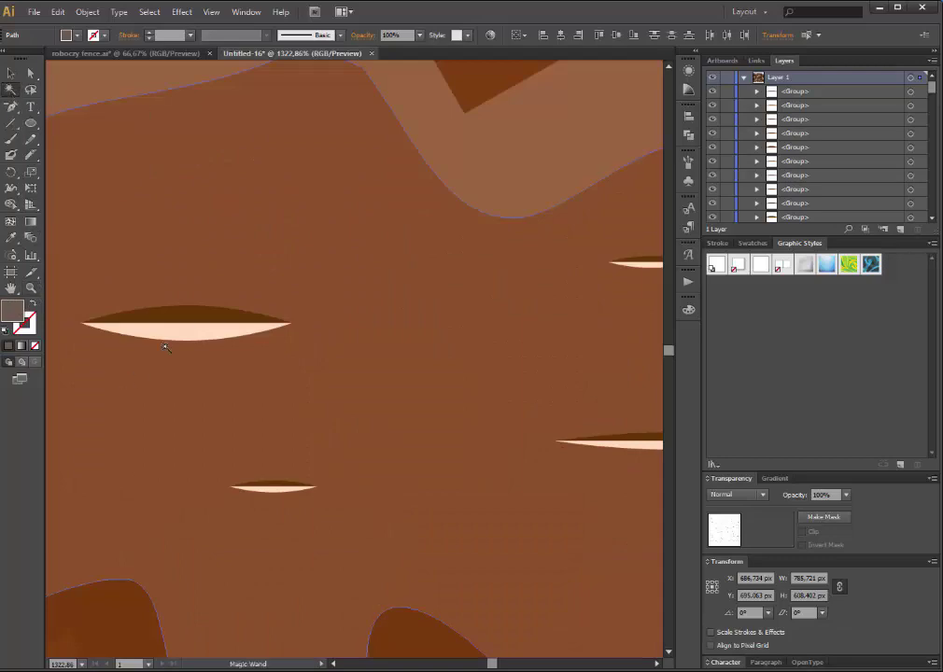
click(155, 338)
click(31, 289)
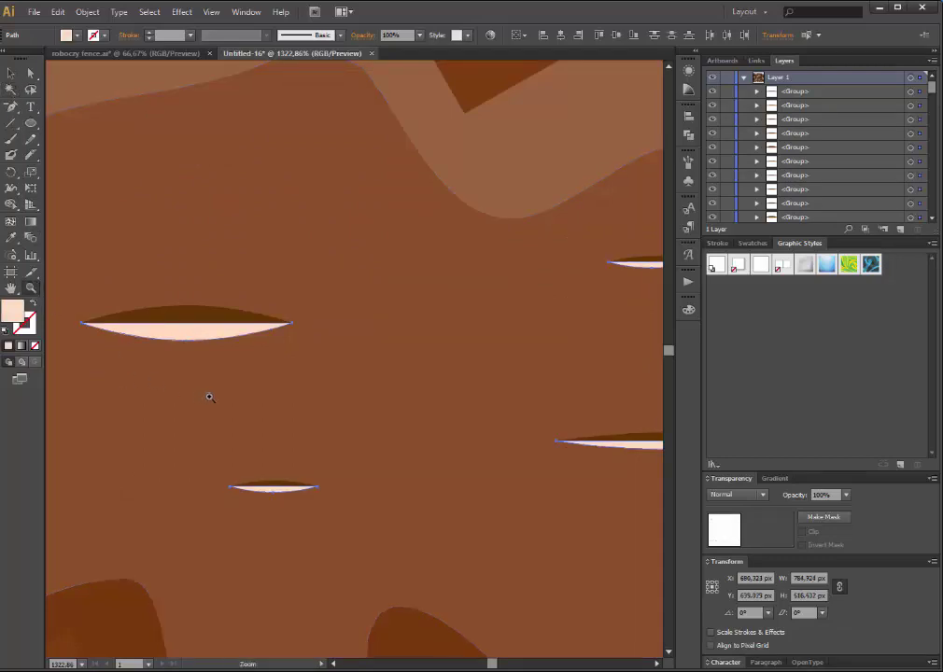
alt+click(321, 394)
alt+click(391, 387)
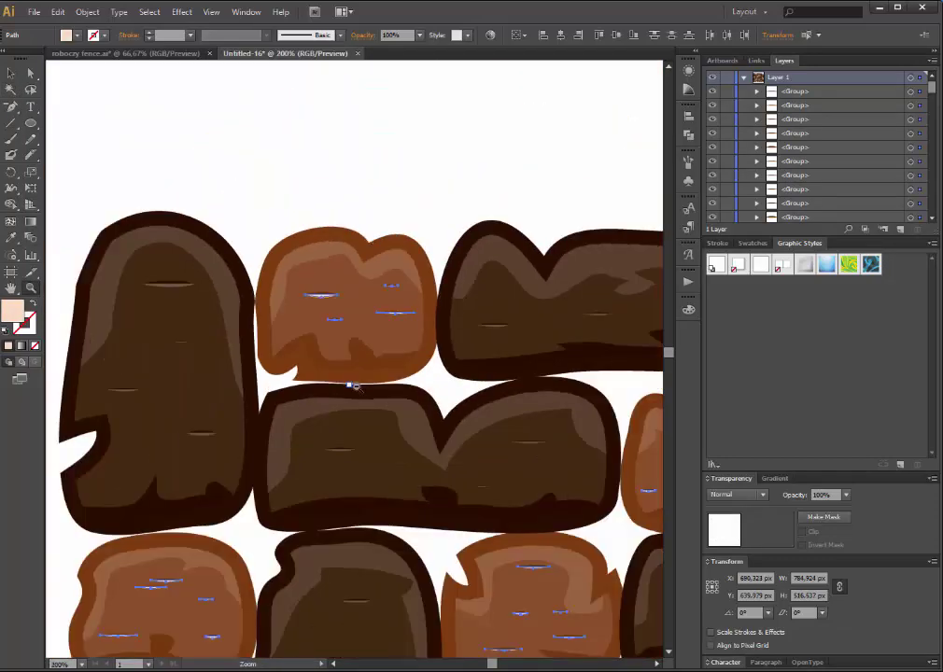
alt+click(351, 385)
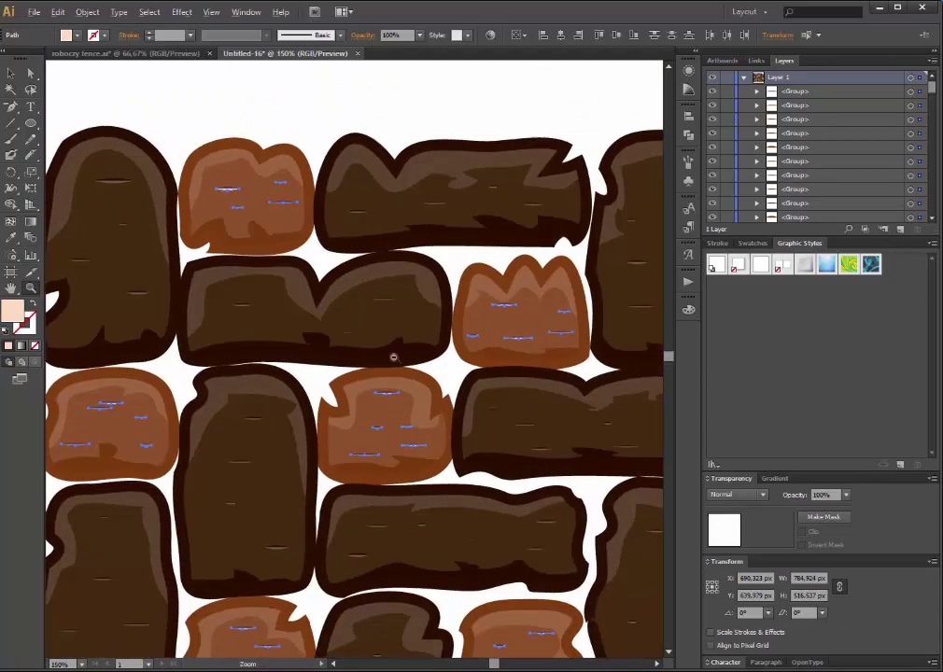
alt+click(439, 411)
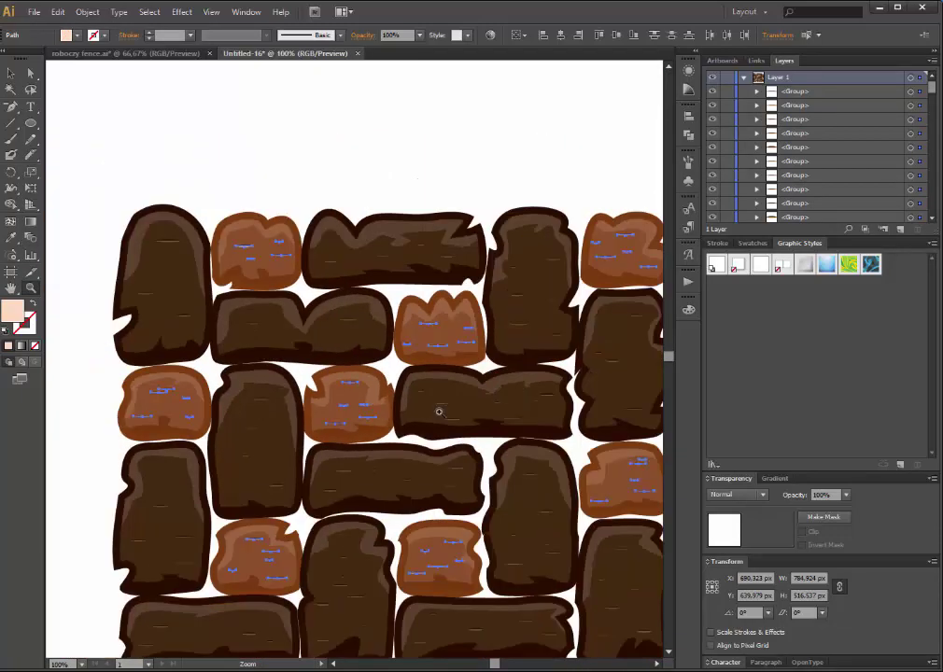
click(470, 437)
drag(470, 437, 382, 385)
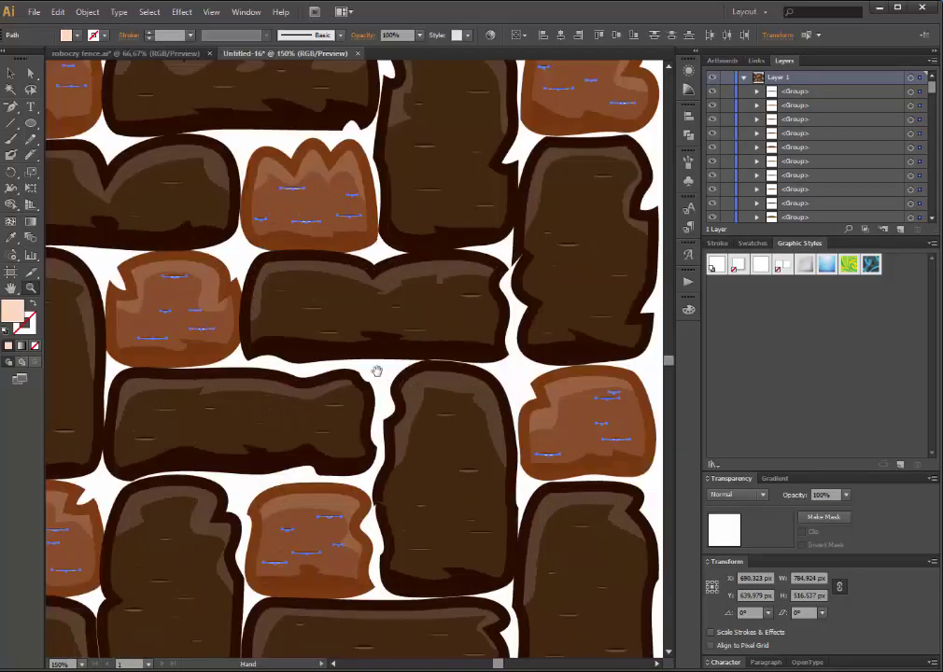
alt+click(377, 372)
drag(294, 369, 400, 369)
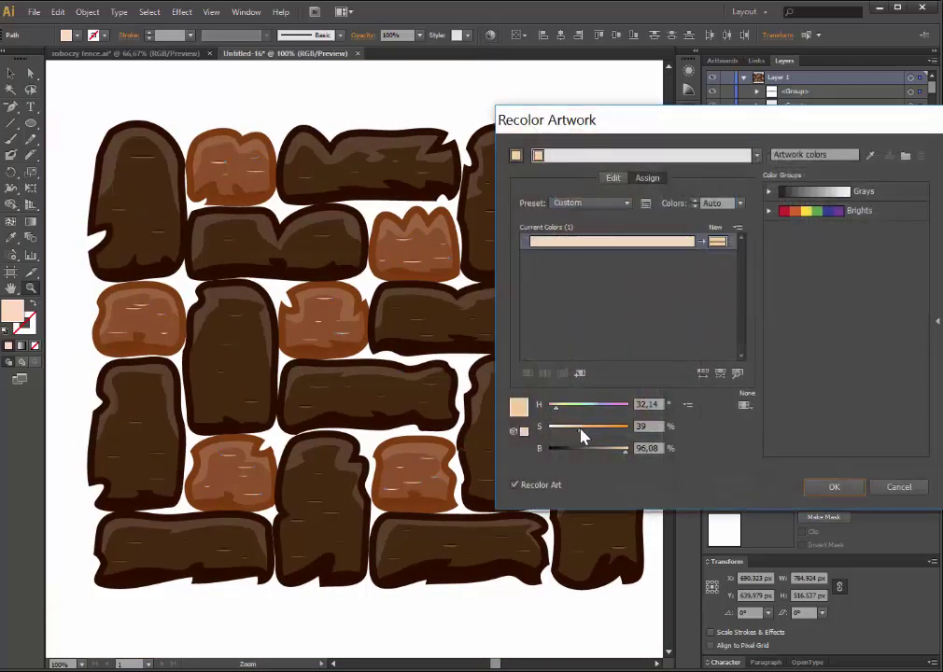
Drop the peach highlights' brightness from 96.08 to 69 and apply it.
click(606, 450)
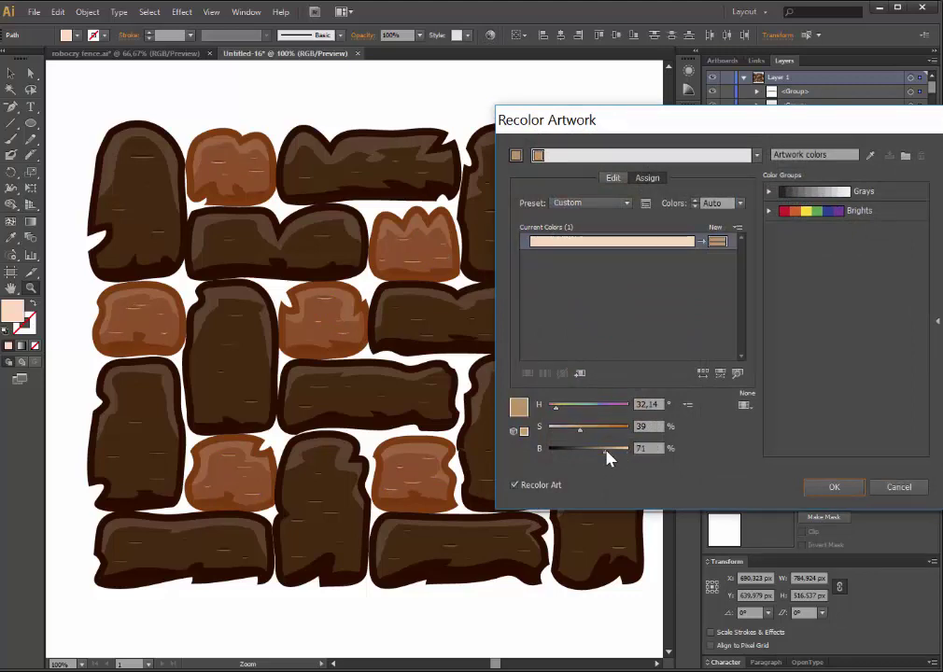
drag(605, 451, 603, 450)
click(834, 488)
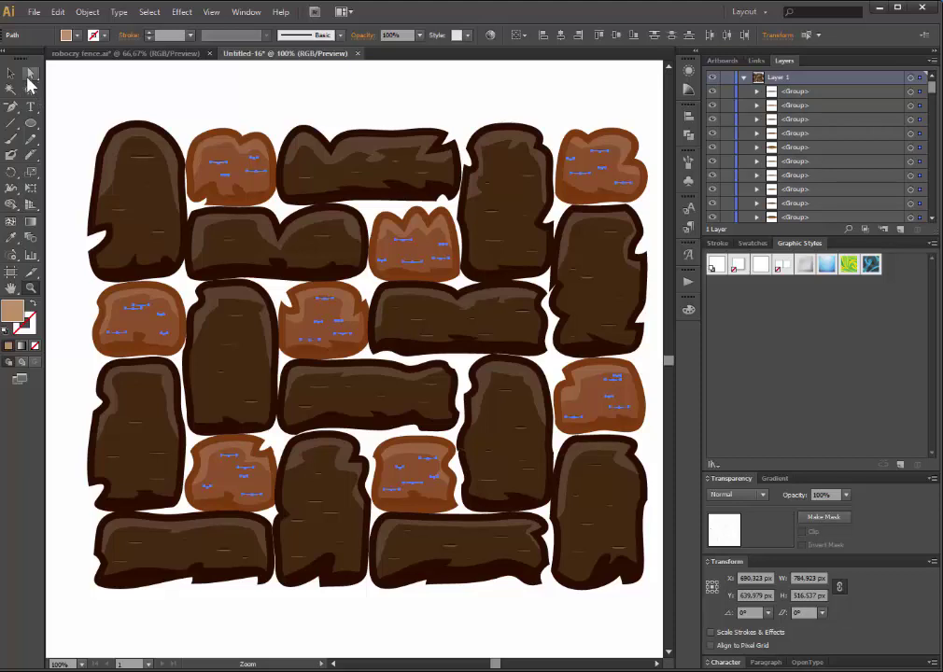
click(10, 89)
click(121, 137)
click(121, 137)
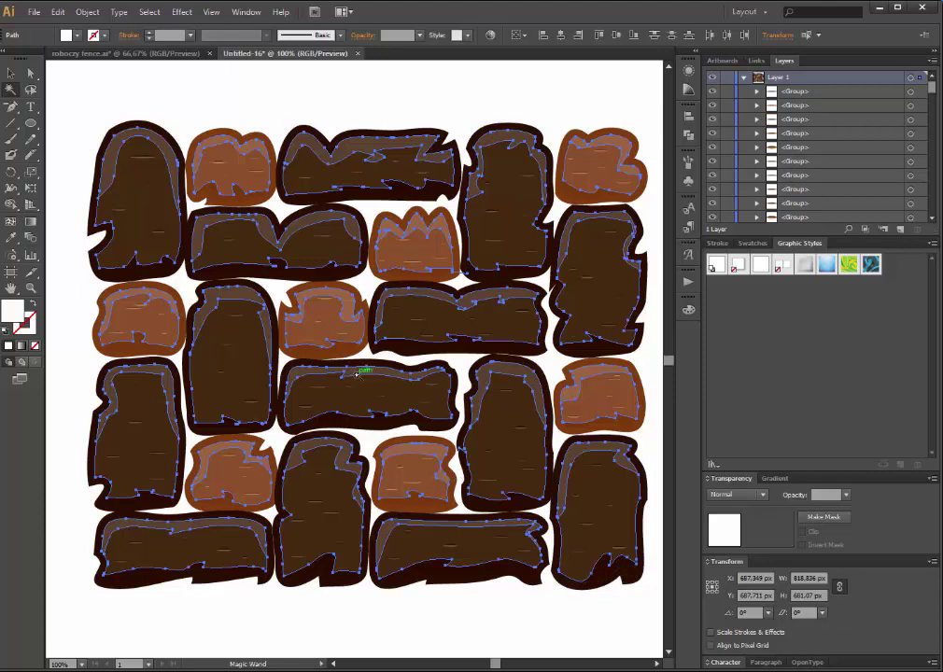
click(845, 495)
click(861, 526)
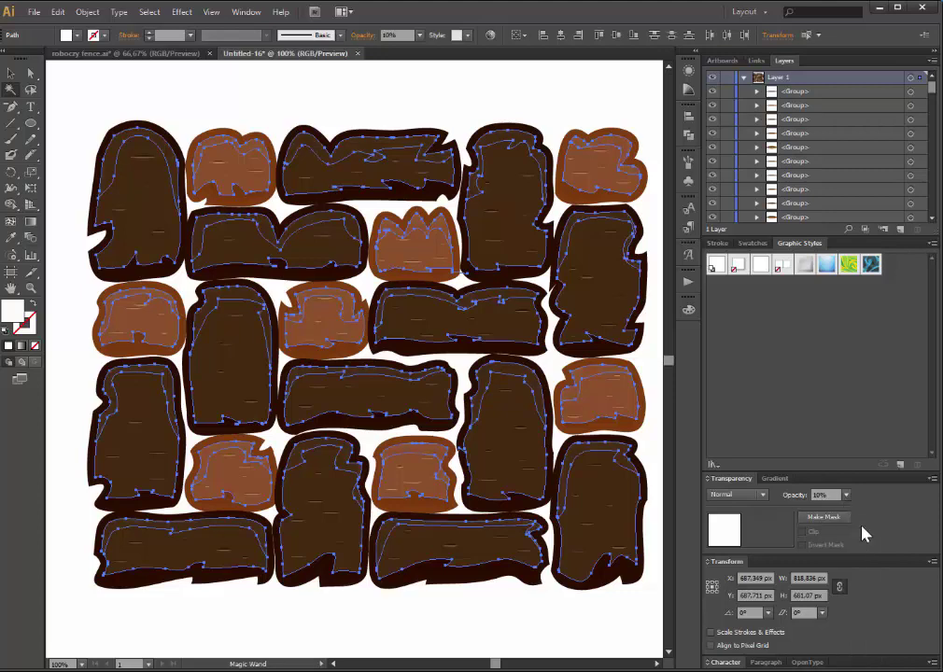
click(31, 73)
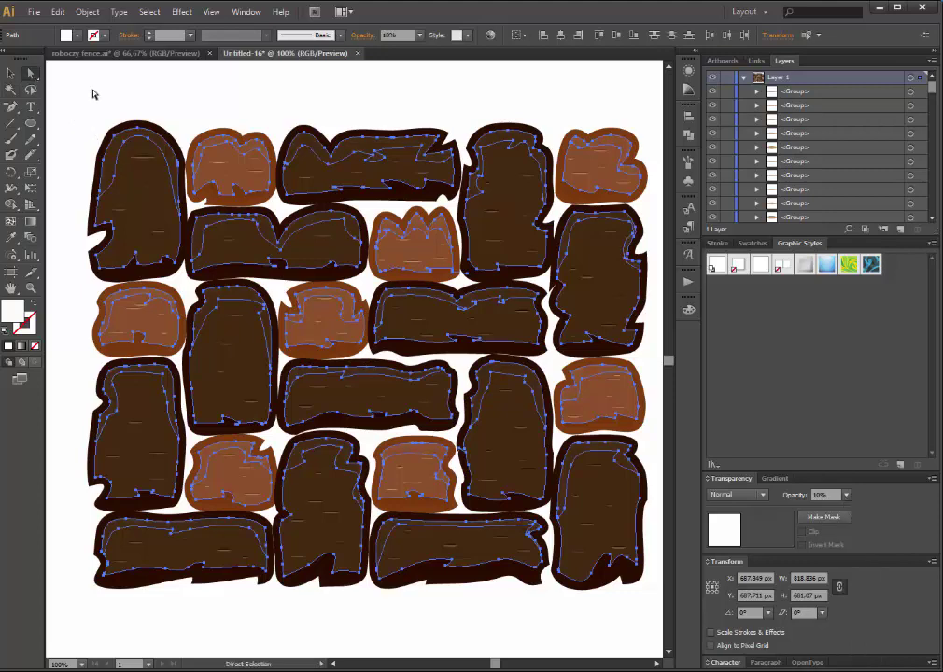
click(93, 93)
click(34, 12)
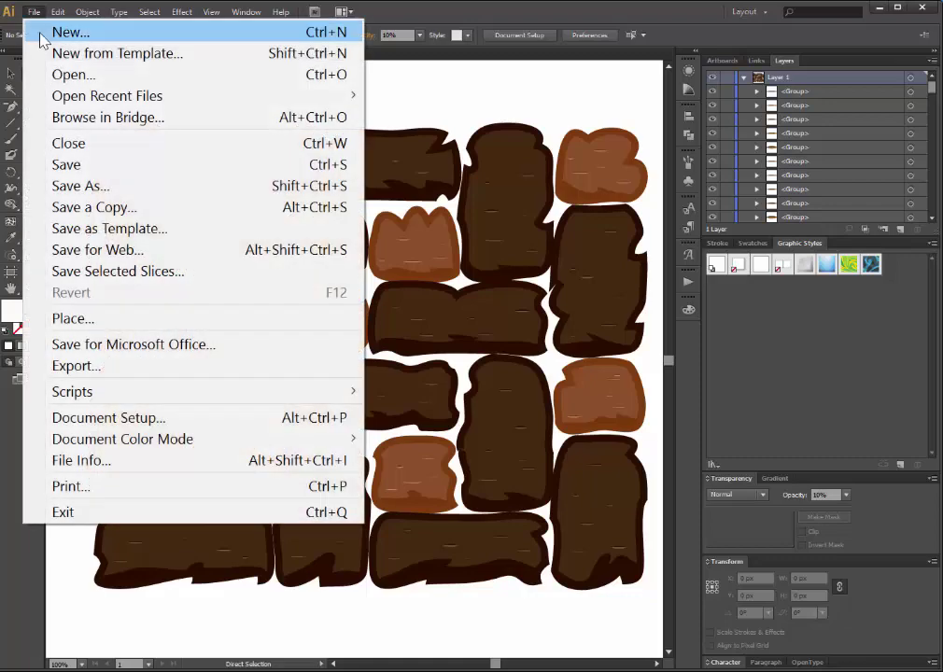
click(59, 35)
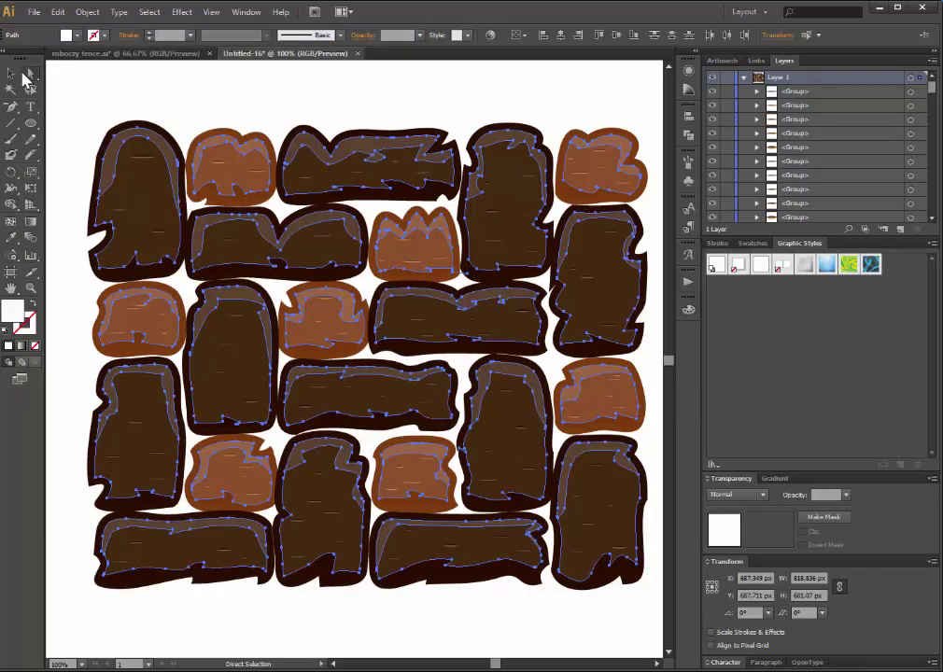
click(67, 96)
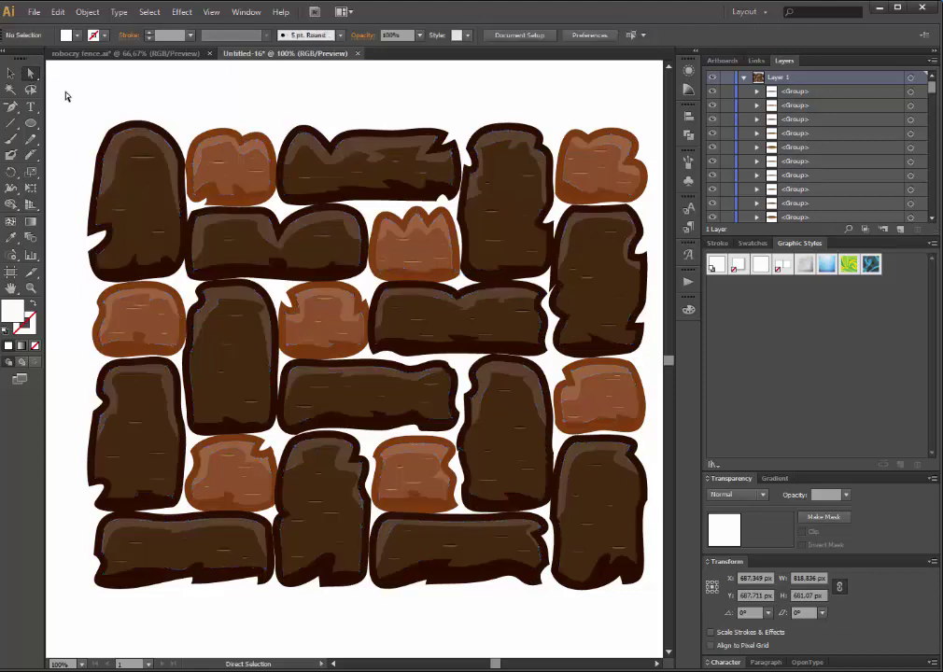
scroll(258, 566, down, 2)
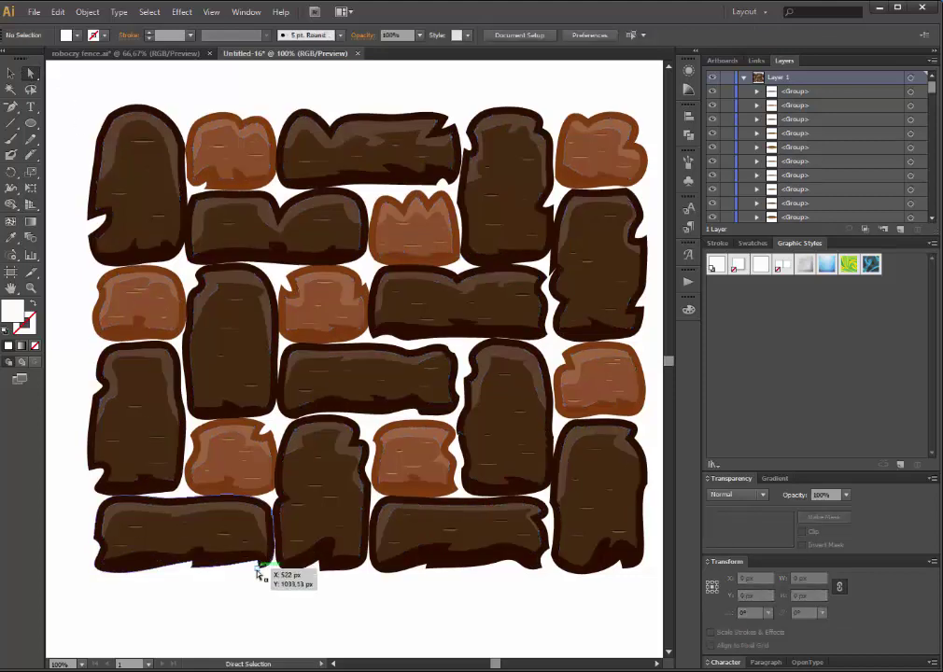
scroll(379, 624, up, 1)
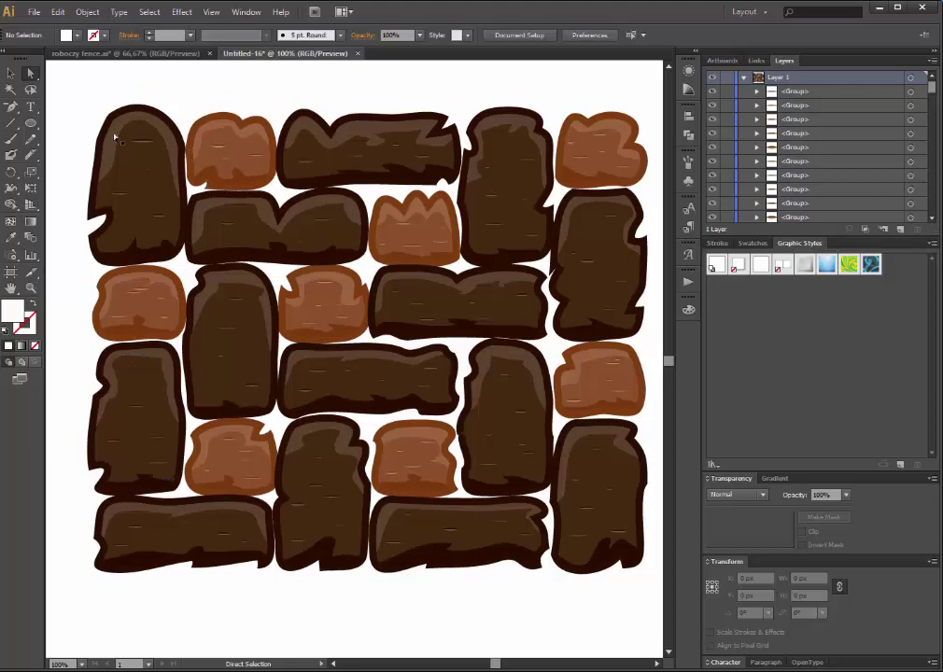
Set the top-left plank's highlight shape to 15% opacity.
click(138, 118)
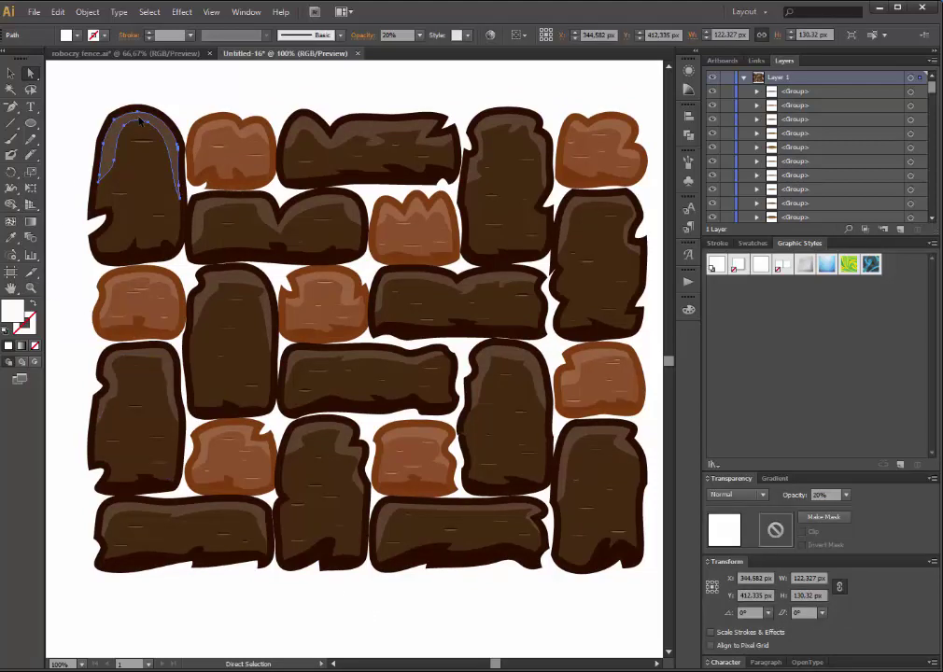
click(847, 495)
click(869, 531)
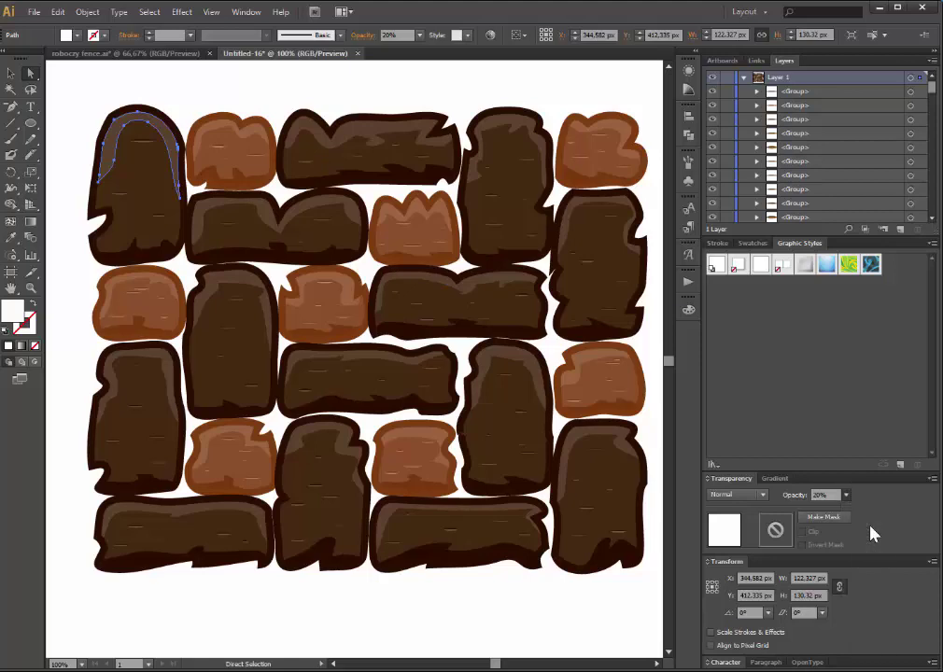
click(210, 99)
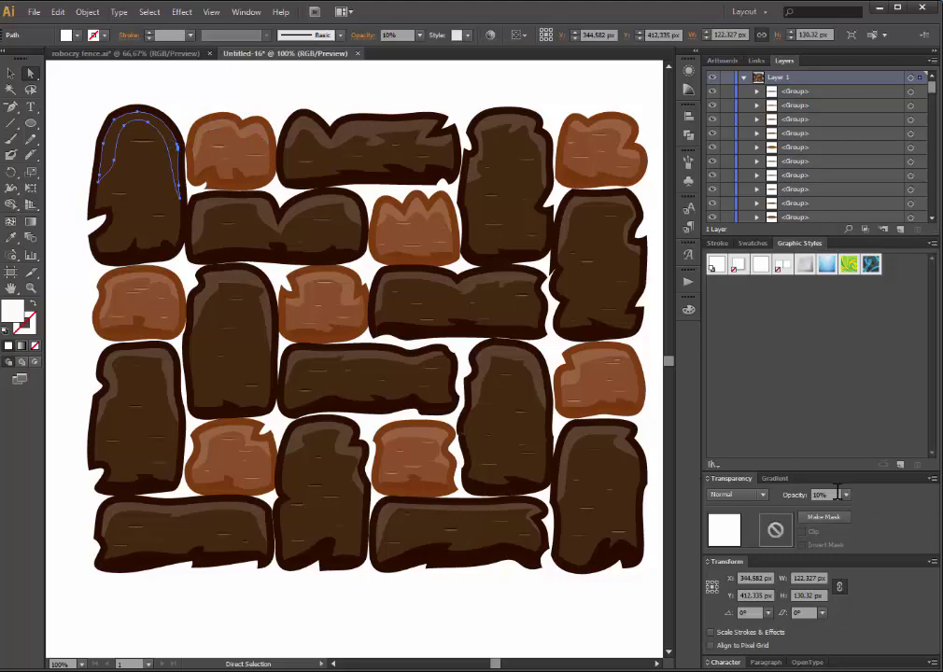
text(15)
key(Return)
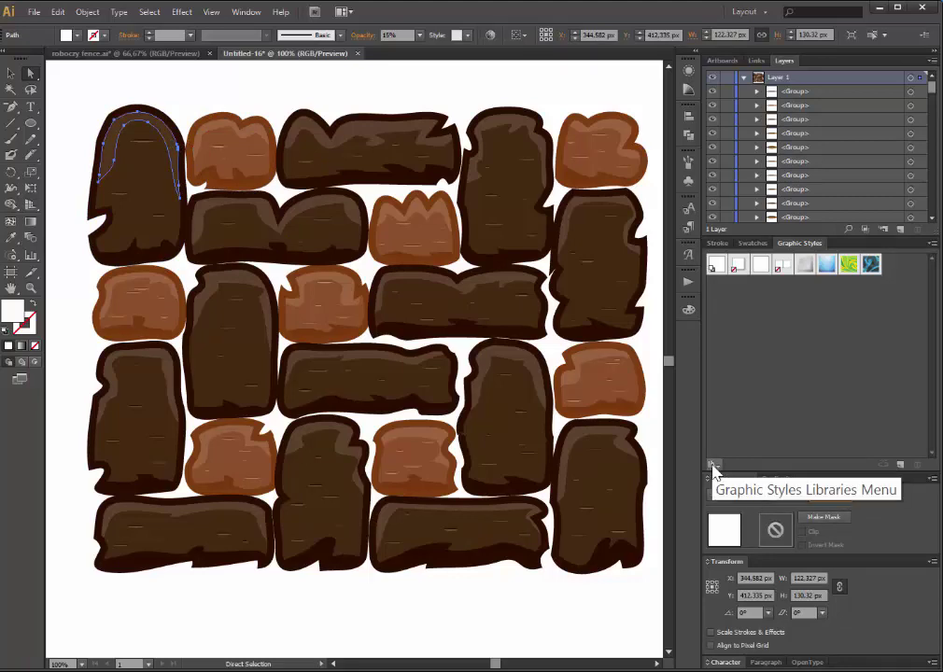
click(70, 144)
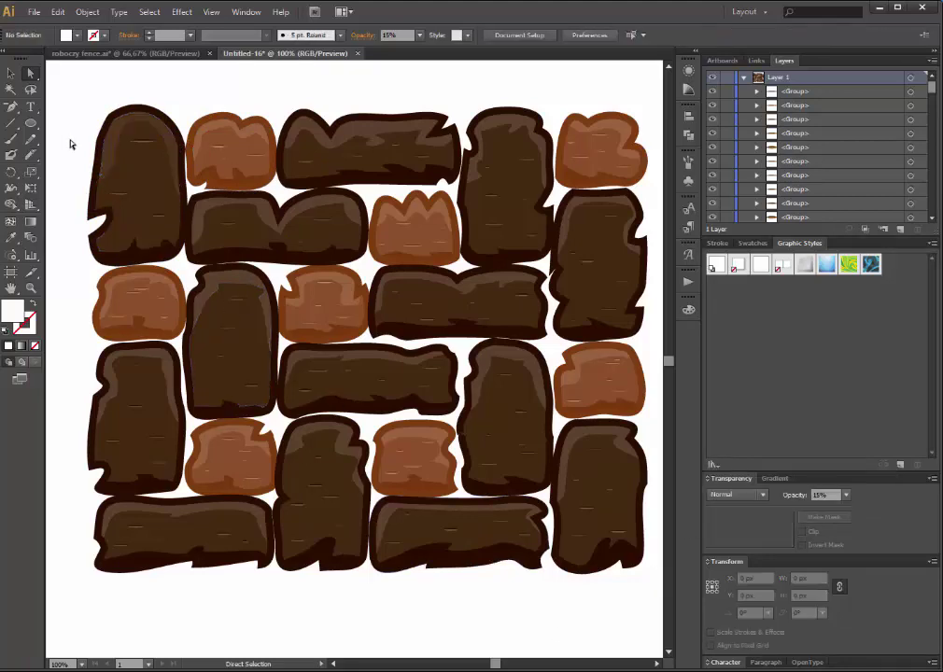
Shift-select the highlight shapes on the remaining twelve planks.
click(201, 207)
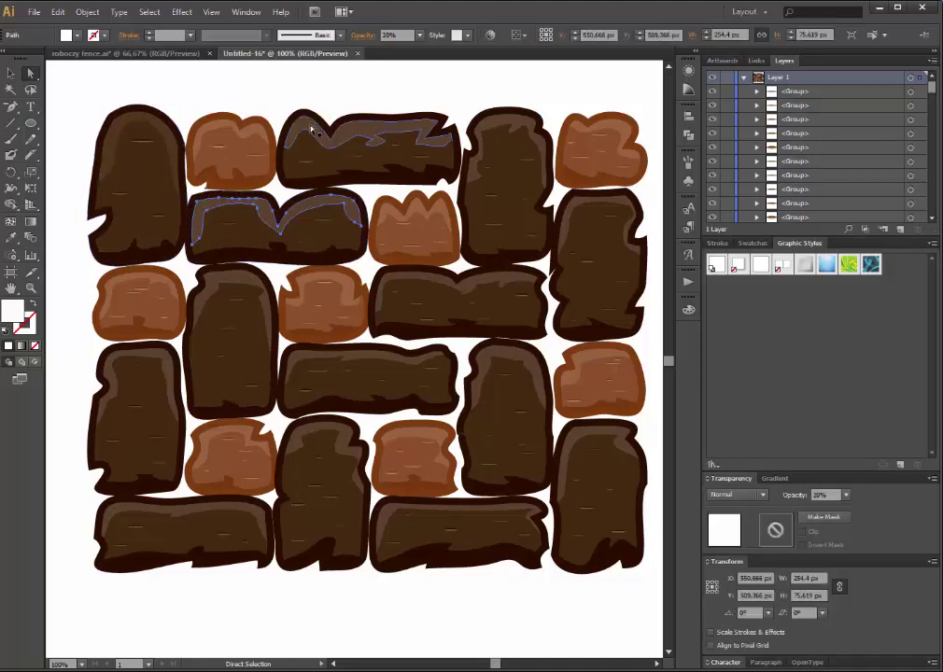
shift+click(313, 129)
shift+click(505, 121)
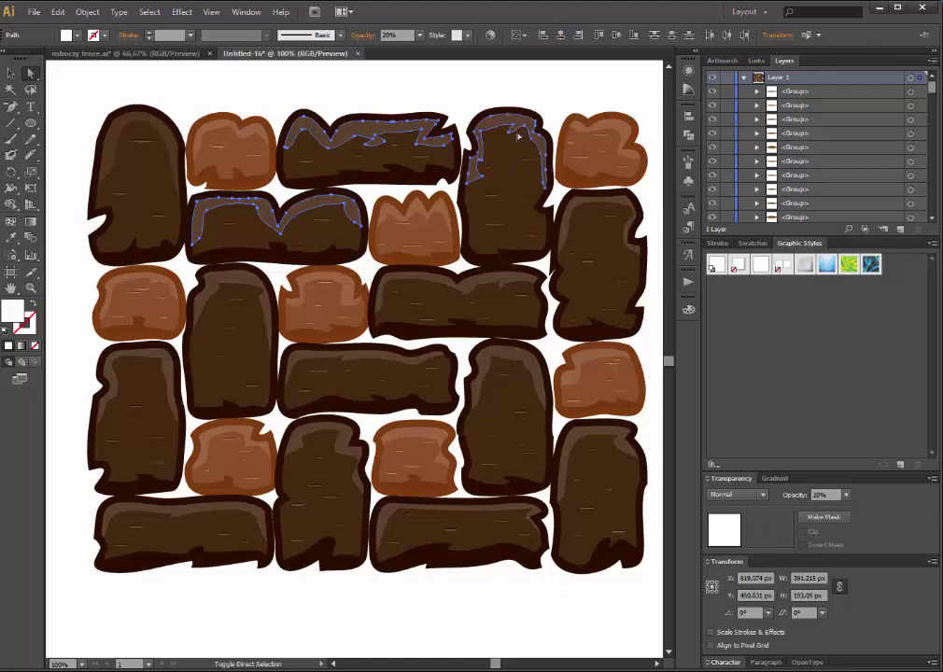
shift+click(631, 203)
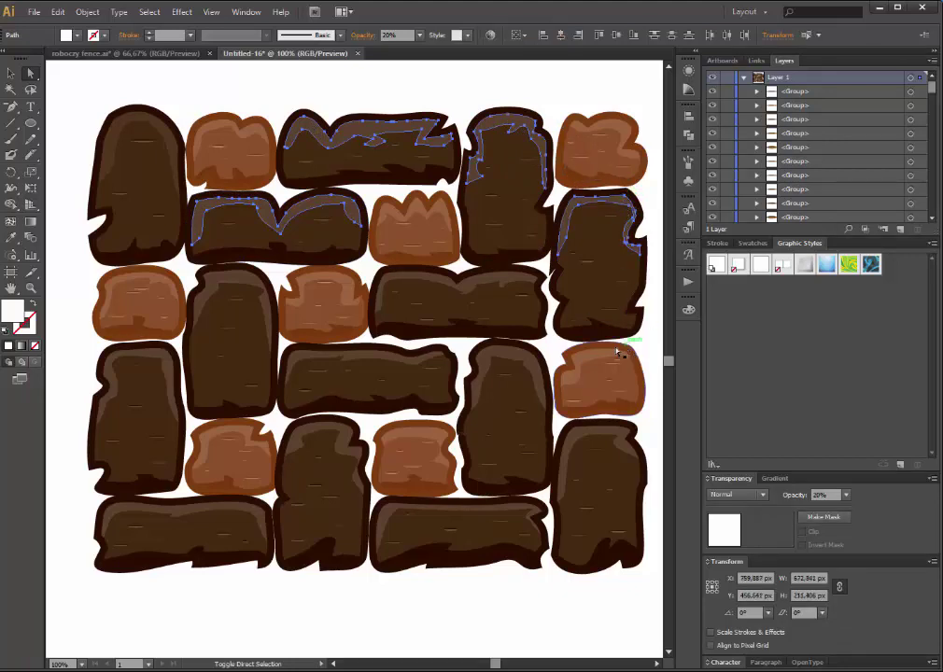
shift+click(589, 358)
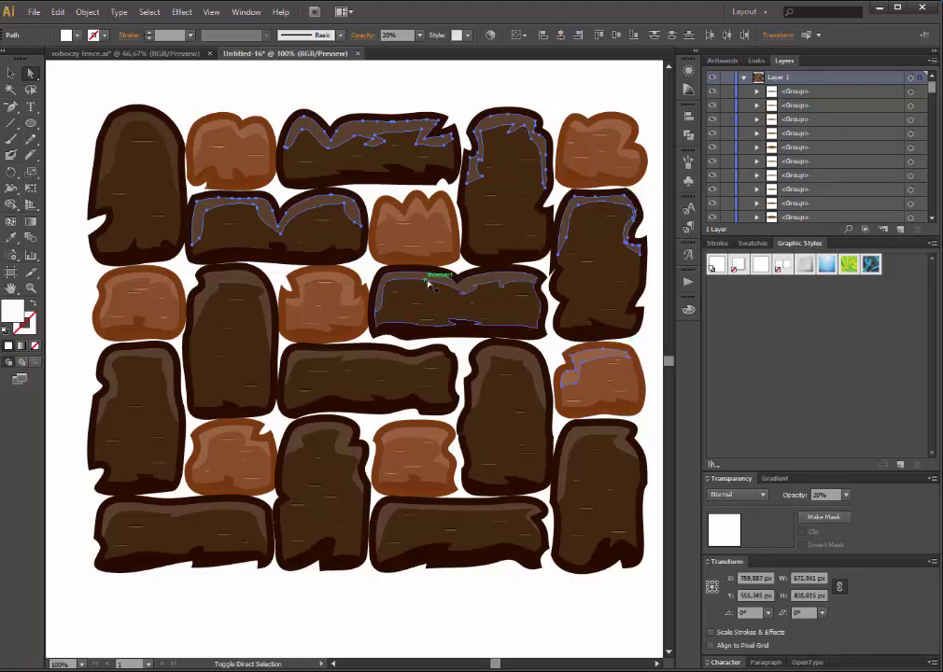
shift+click(439, 277)
shift+click(496, 363)
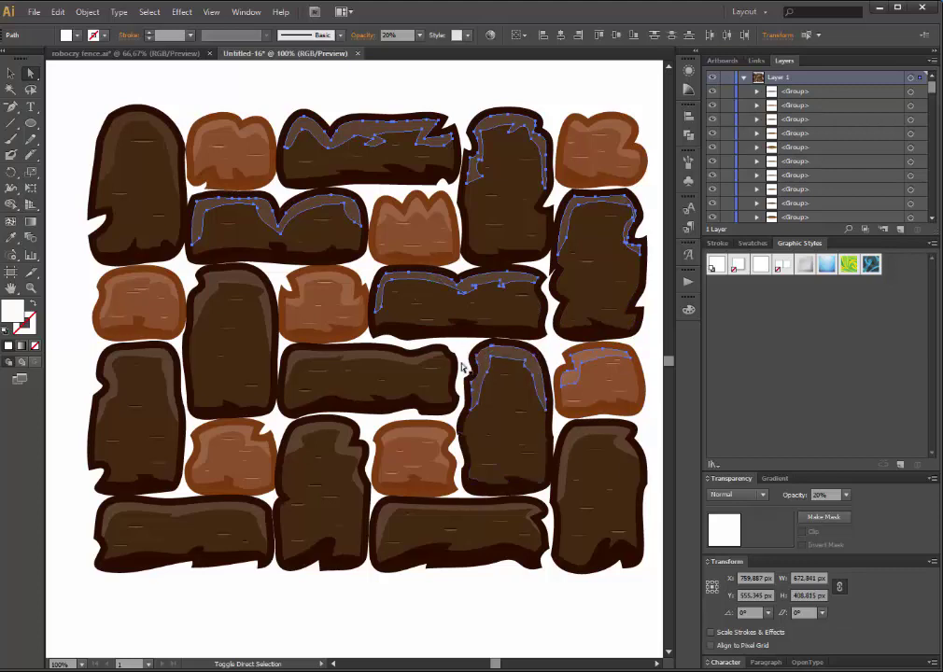
shift+click(252, 273)
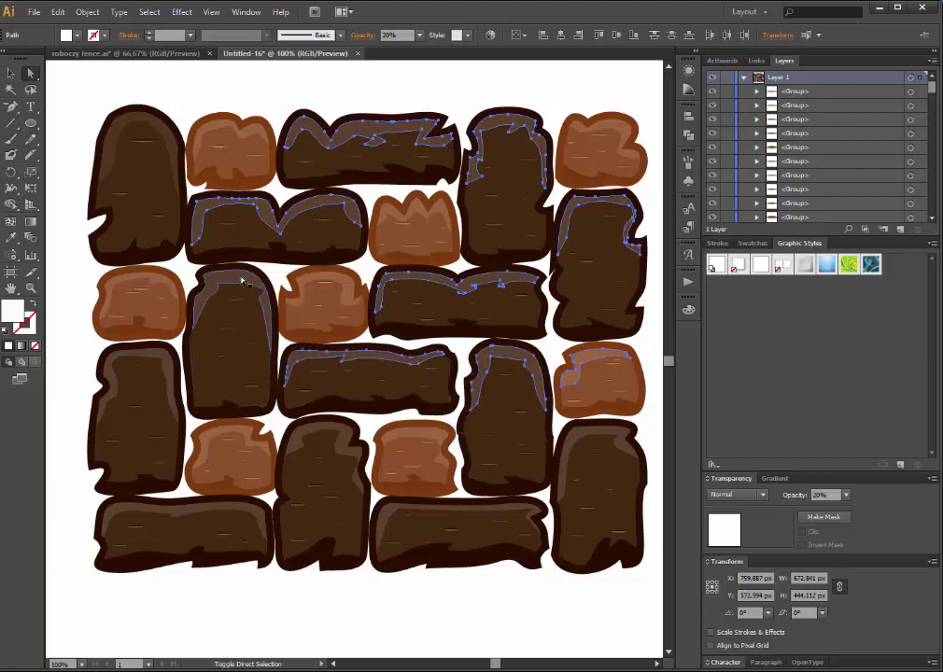
shift+click(167, 352)
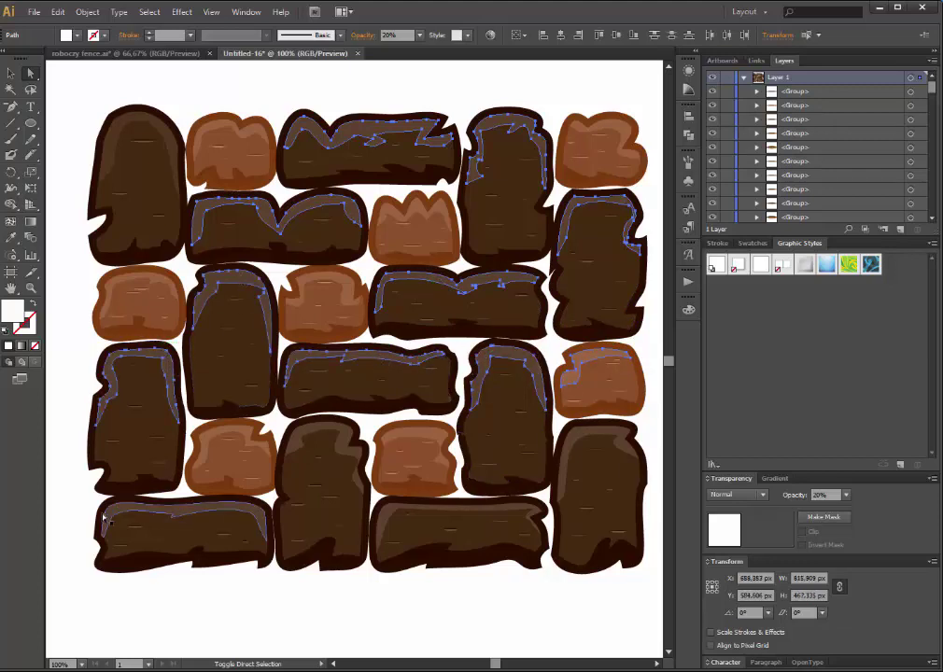
shift+click(300, 443)
shift+click(386, 519)
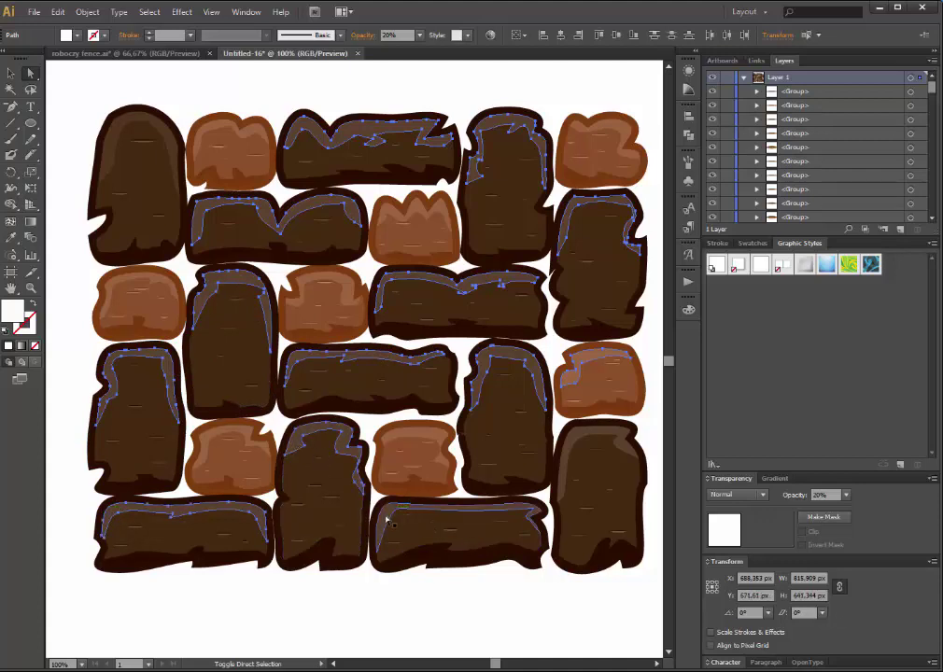
shift+click(568, 446)
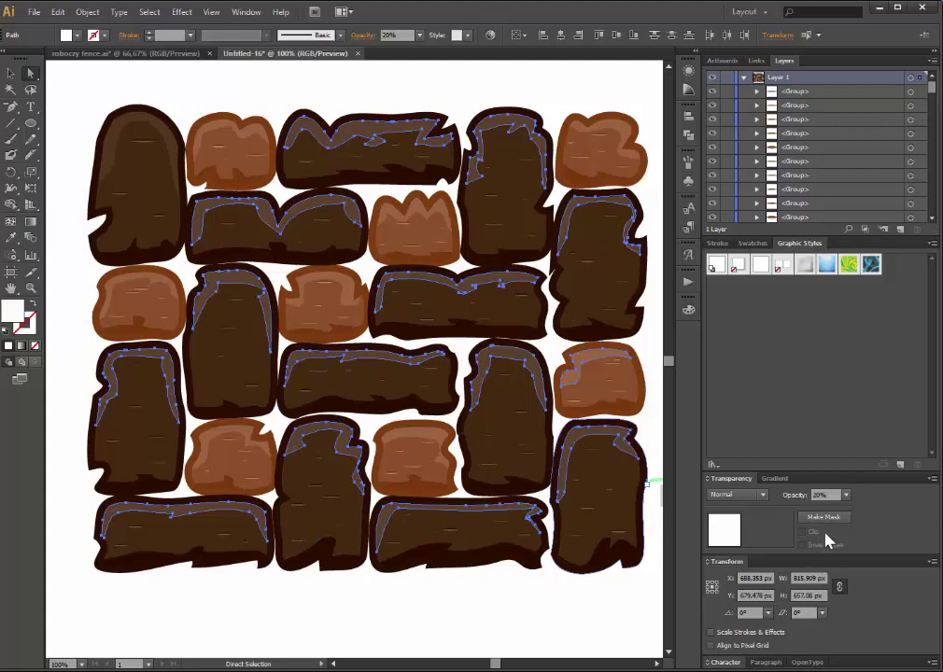
Give the selected highlights 15% opacity, then marquee-select all the planks.
click(817, 495)
text(15)
key(Return)
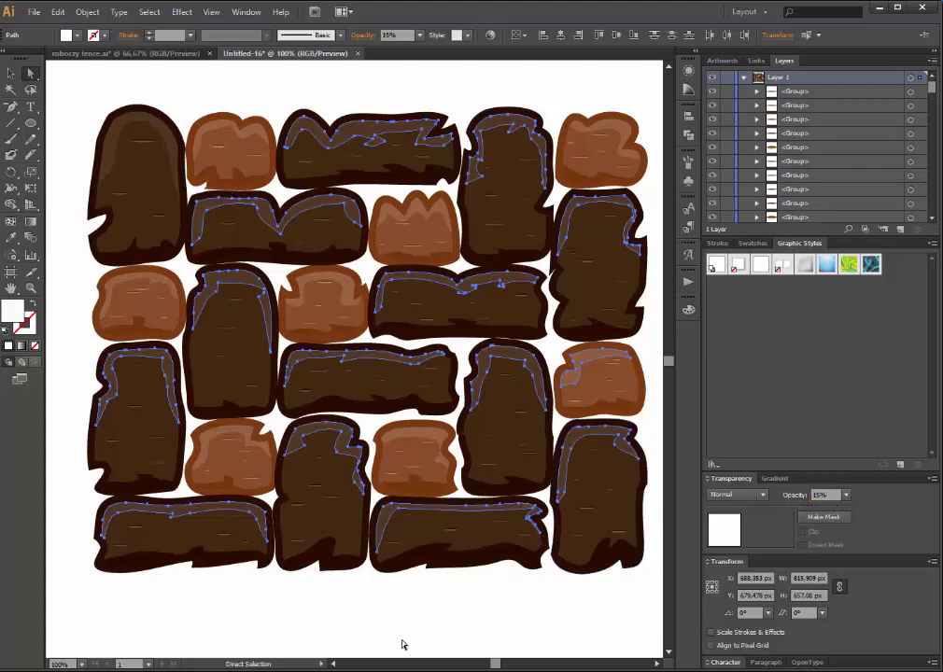
click(402, 644)
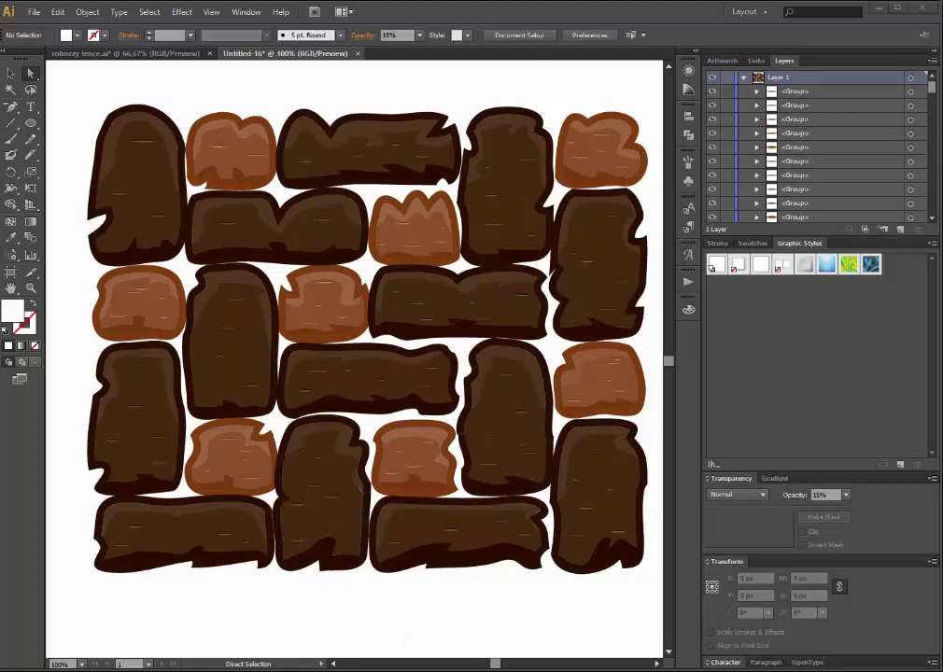
click(10, 73)
drag(52, 69, 644, 592)
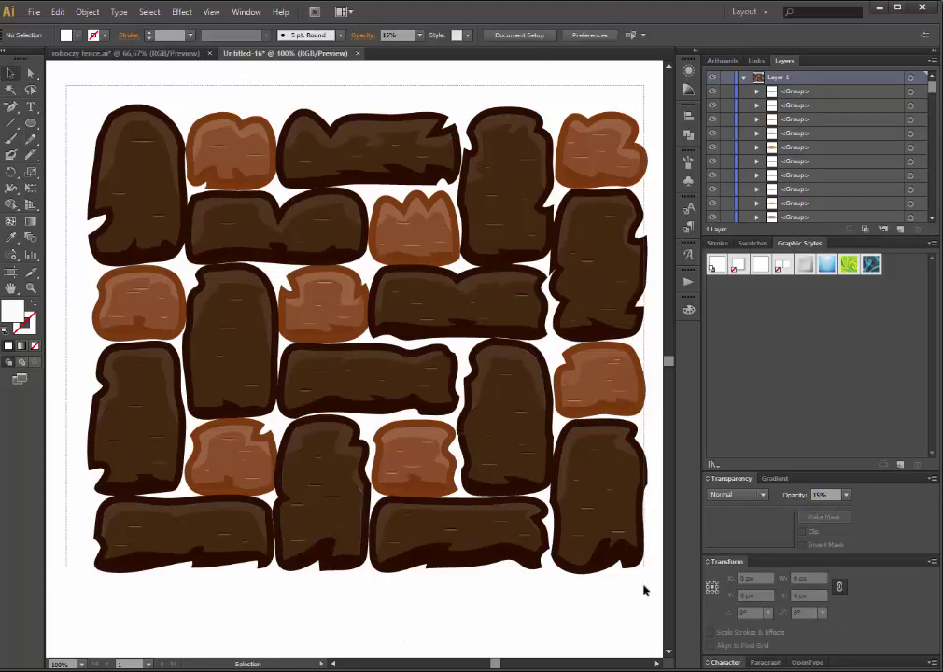
Group the planks and place an artboard-sized rectangle below the group in Layers.
right_click(442, 363)
click(534, 459)
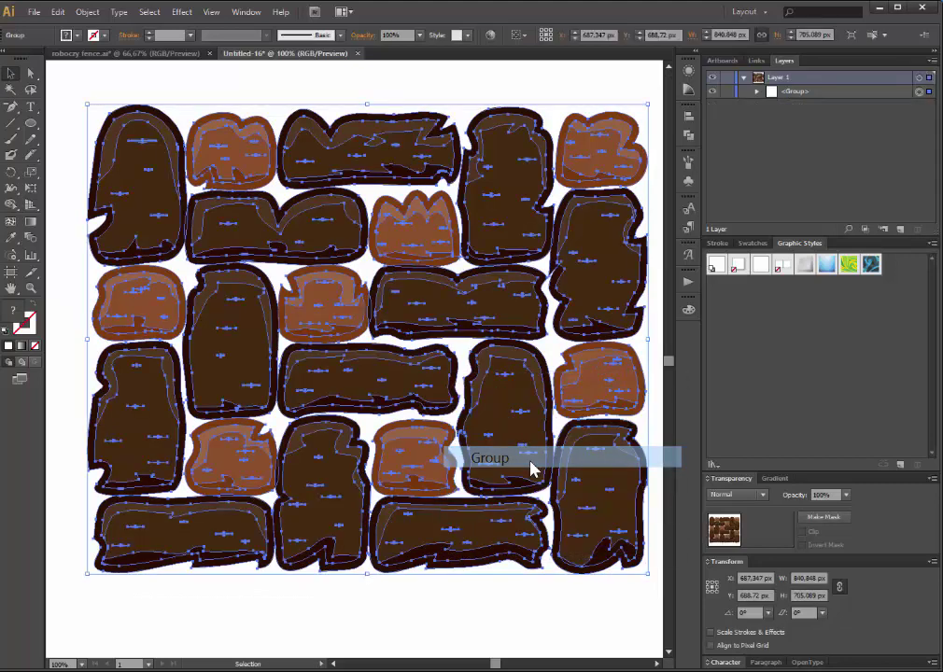
click(31, 122)
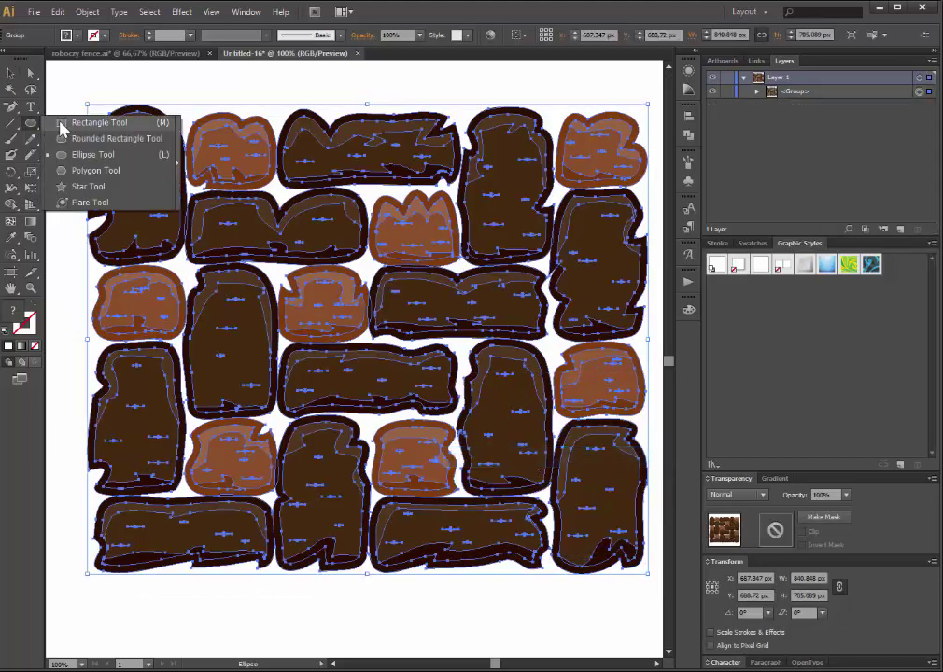
click(66, 122)
mouse_move(76, 98)
mouse_down()
mouse_move(423, 452)
mouse_move(466, 554)
mouse_move(551, 591)
mouse_move(623, 590)
mouse_move(655, 575)
mouse_up()
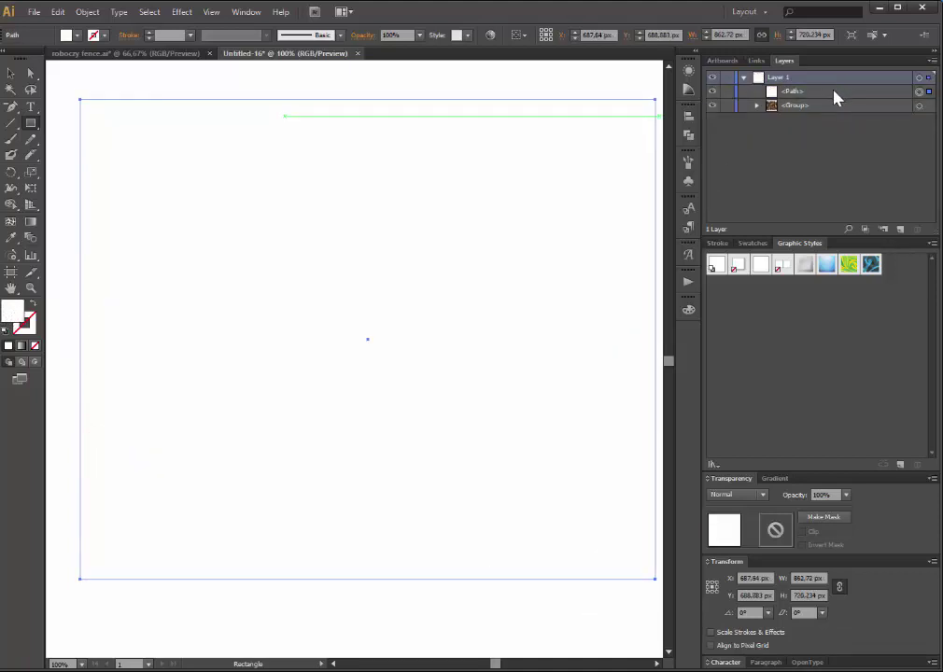
drag(834, 90, 827, 112)
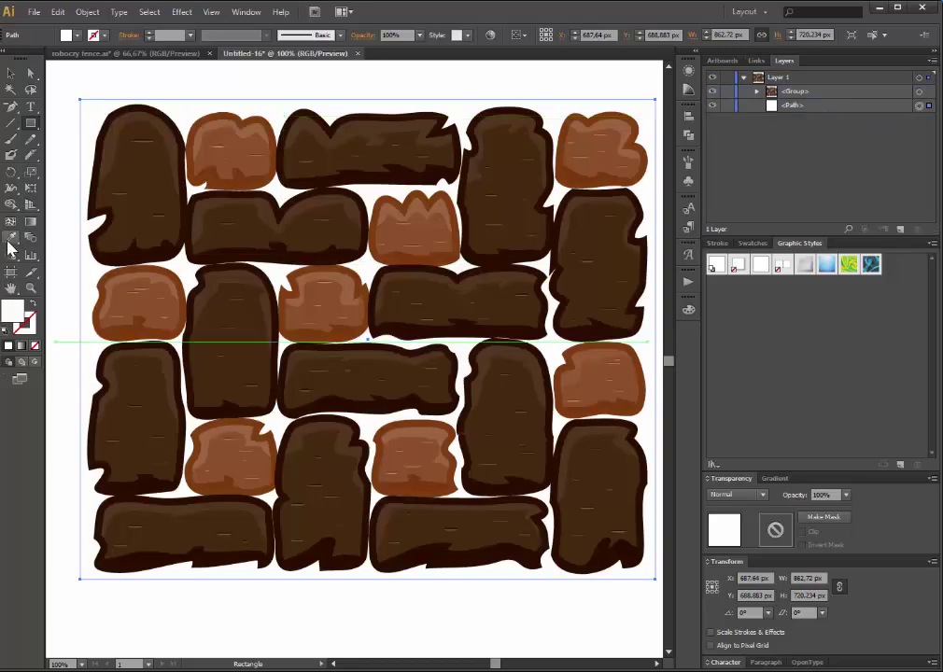
Eyedrop the dark outline colour into the background, darkened to about 10% brightness.
click(9, 239)
click(148, 109)
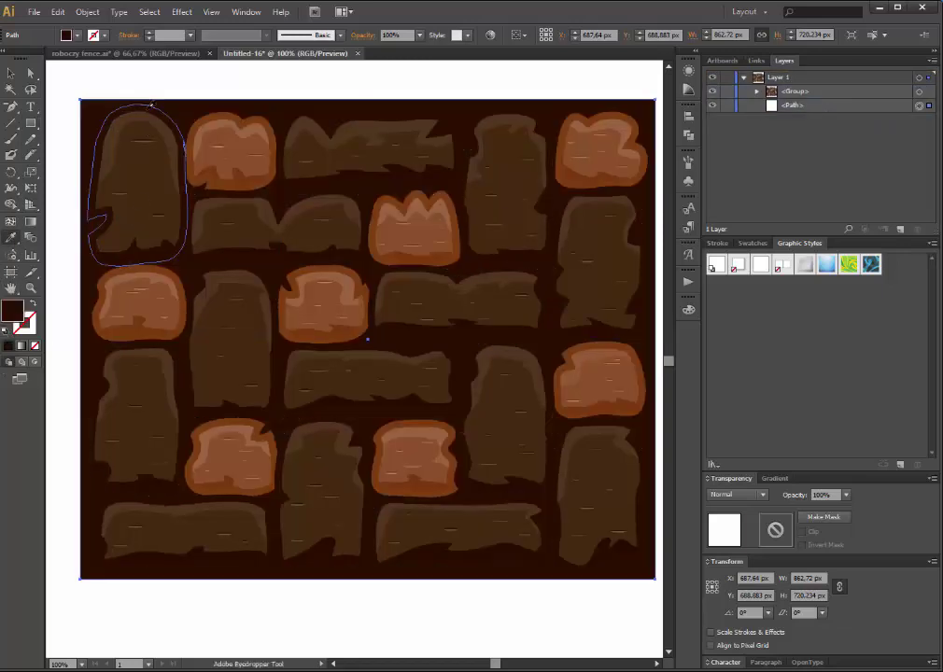
click(689, 310)
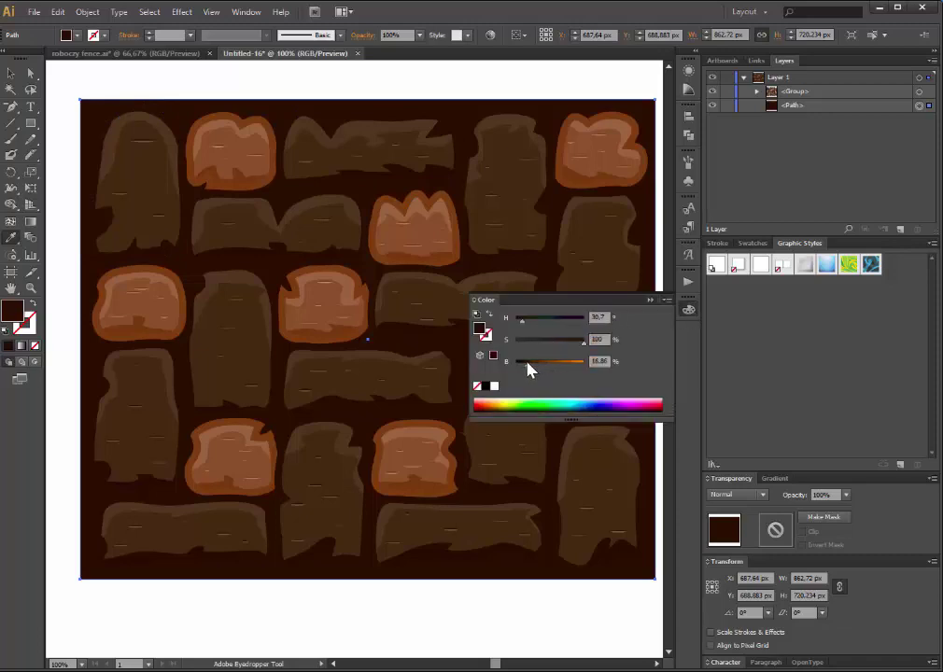
drag(528, 364, 523, 369)
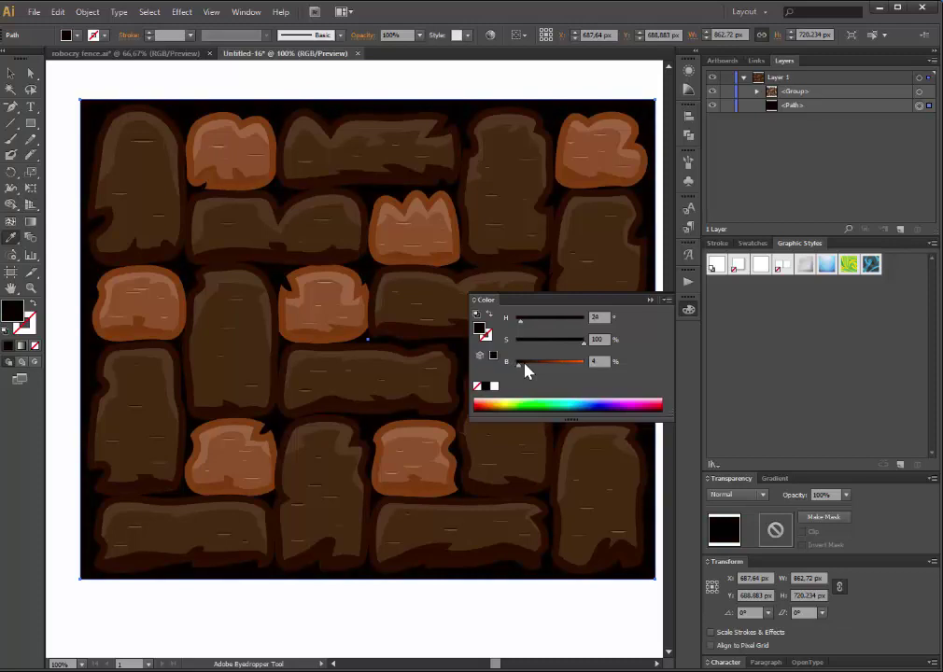
click(523, 363)
mouse_move(576, 350)
mouse_down()
mouse_move(516, 348)
mouse_move(524, 368)
mouse_up()
key(ctrl+z)
key(ctrl+z)
click(651, 301)
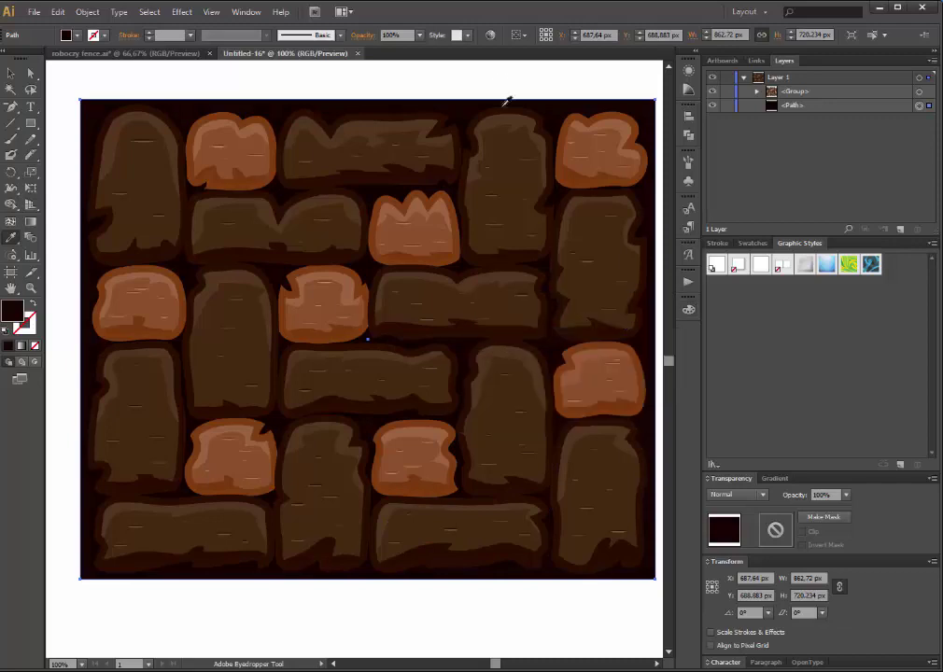
click(80, 88)
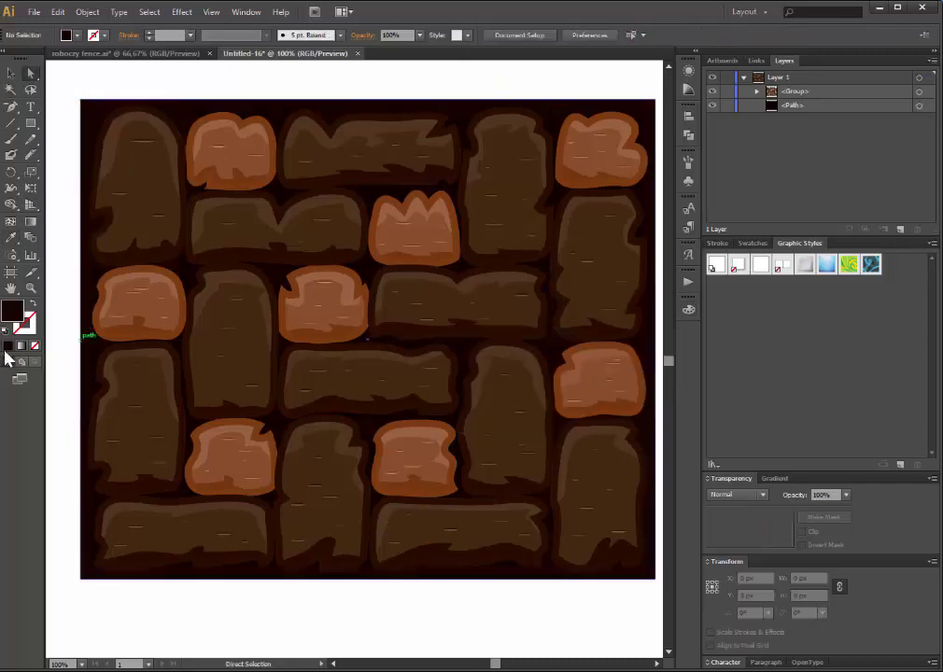
Fit the artboard to the artwork bounds and zoom in on the plank wall.
key(z)
alt+click(297, 450)
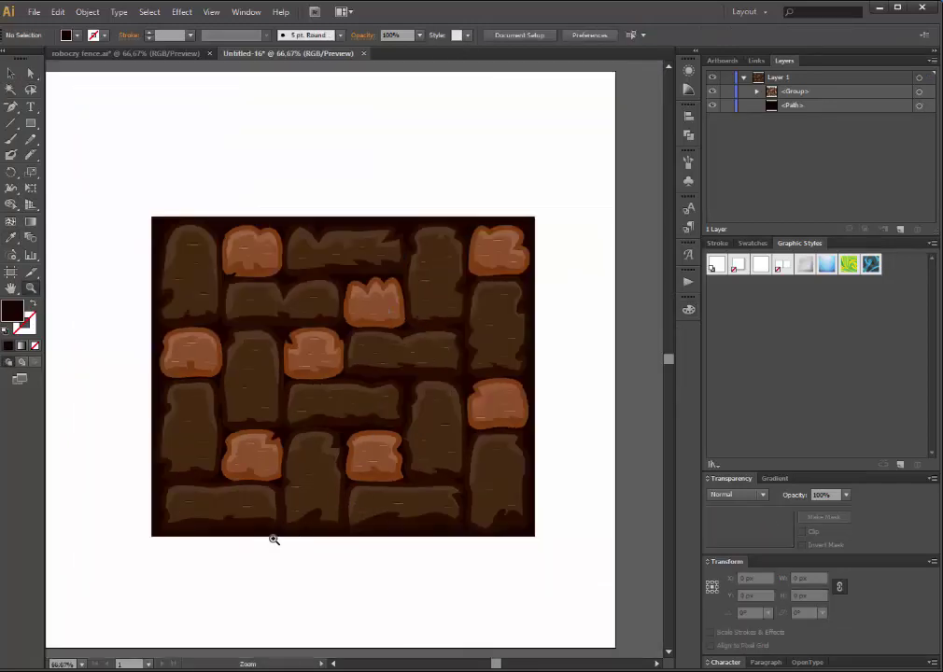
click(10, 272)
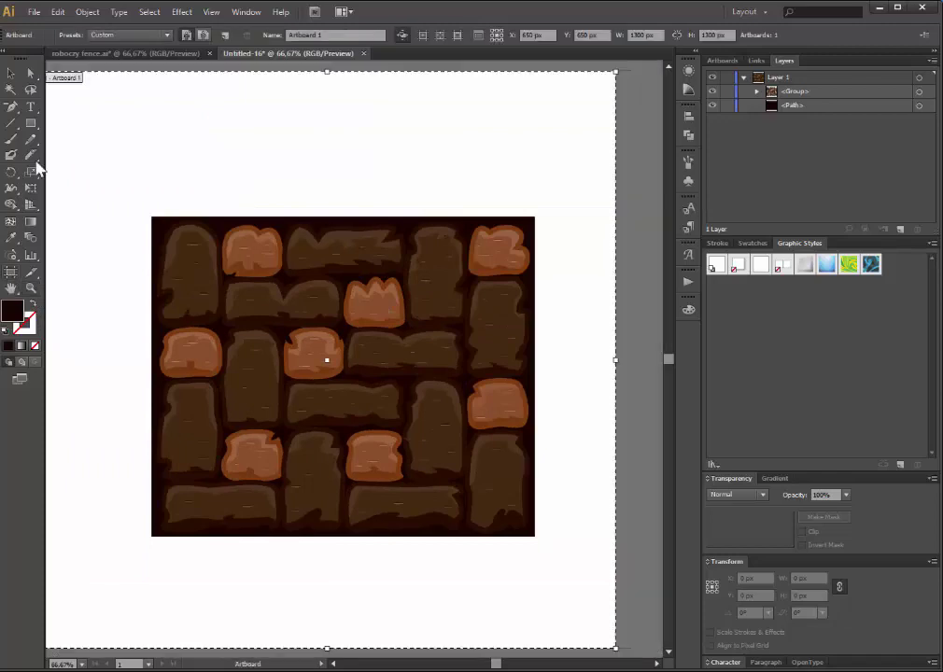
click(102, 34)
click(107, 435)
key(Escape)
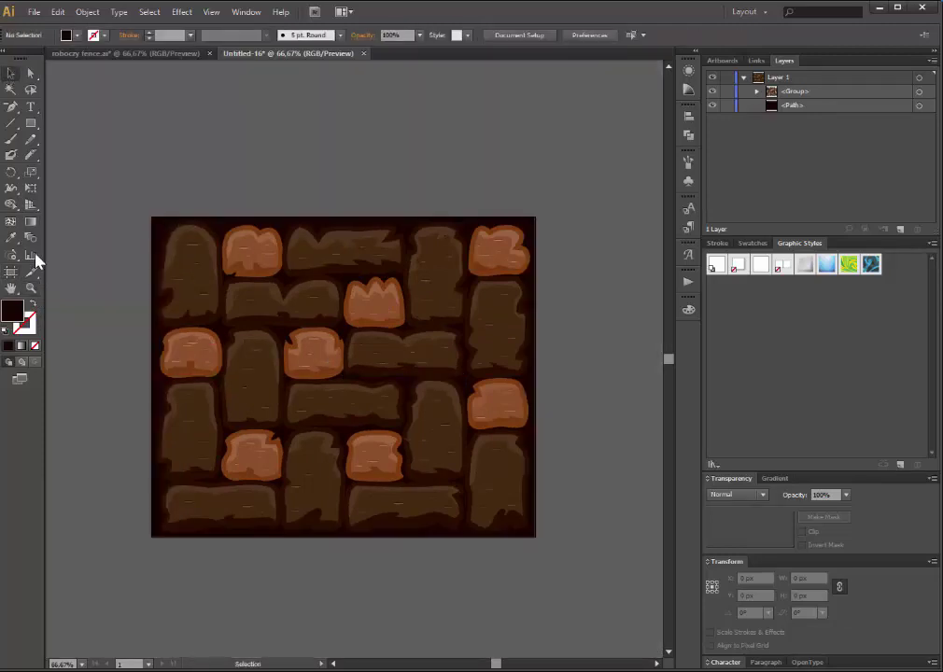
drag(145, 213, 546, 561)
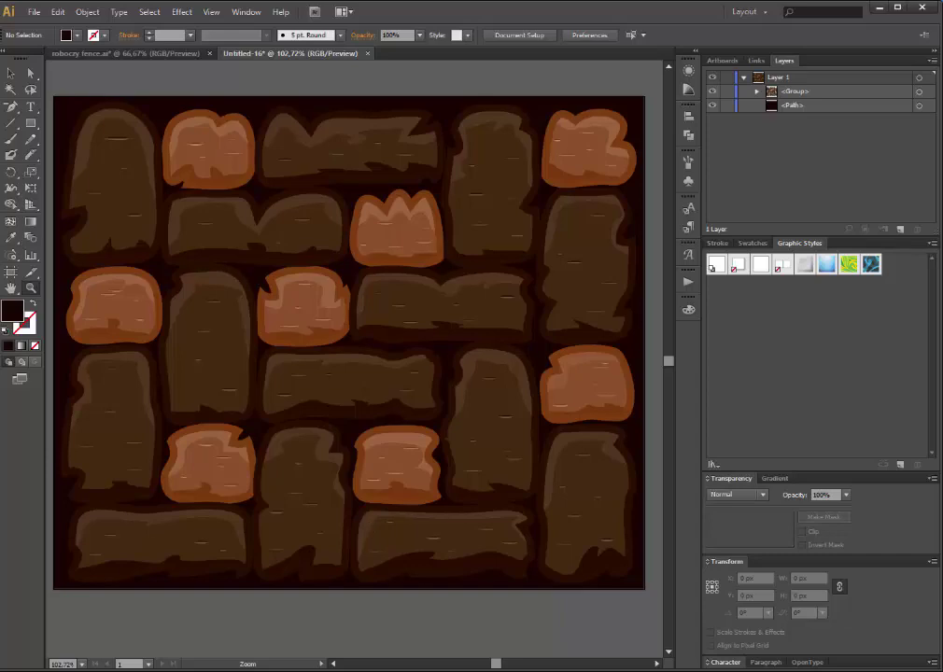
key(v)
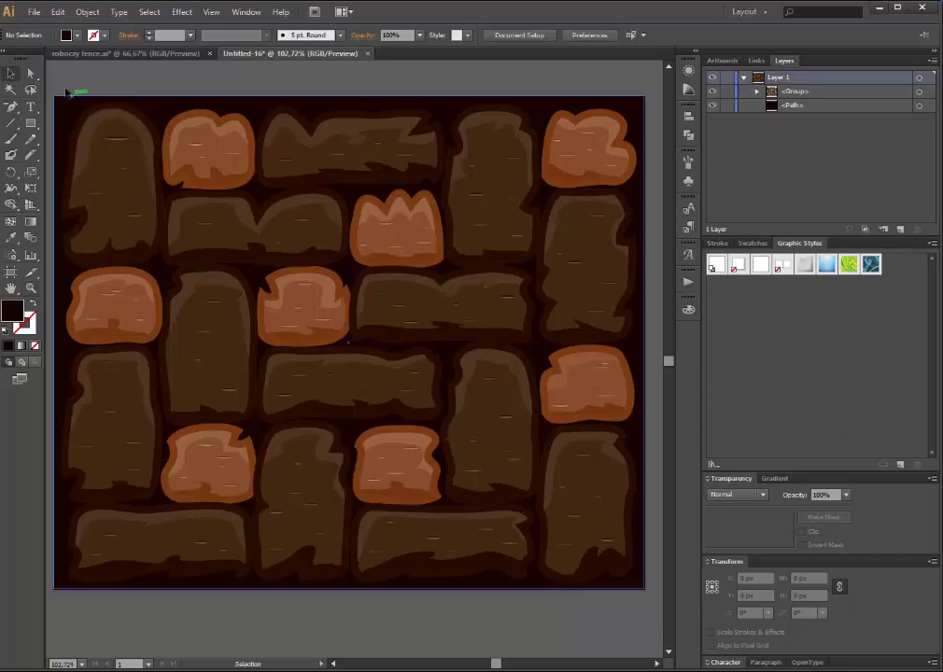
mouse_move(64, 82)
mouse_down()
mouse_move(655, 561)
mouse_move(595, 609)
mouse_up()
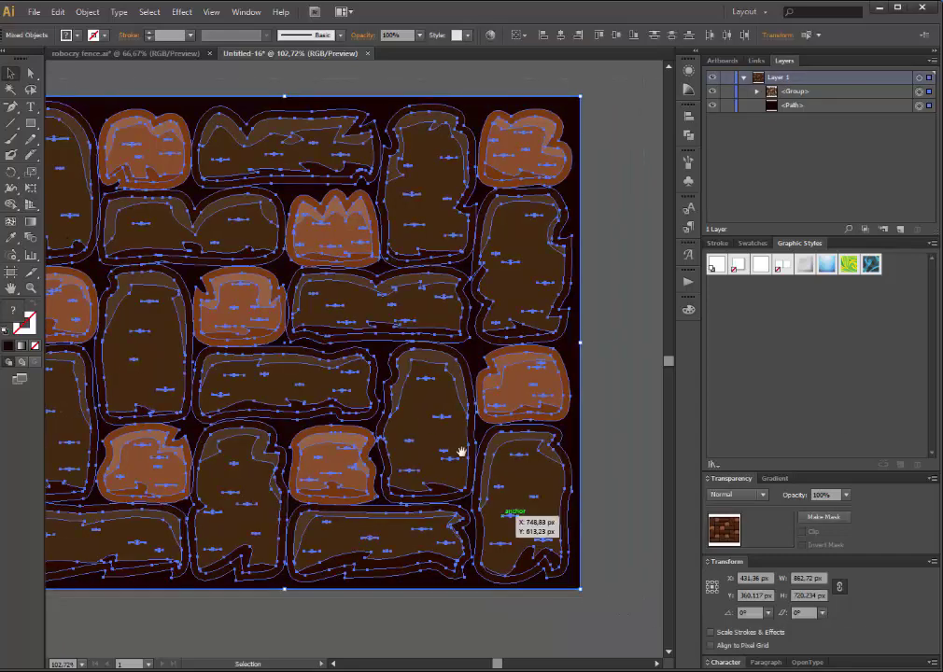
Select all artwork and shift its hue back to brown in Recolor Artwork.
drag(456, 449, 516, 444)
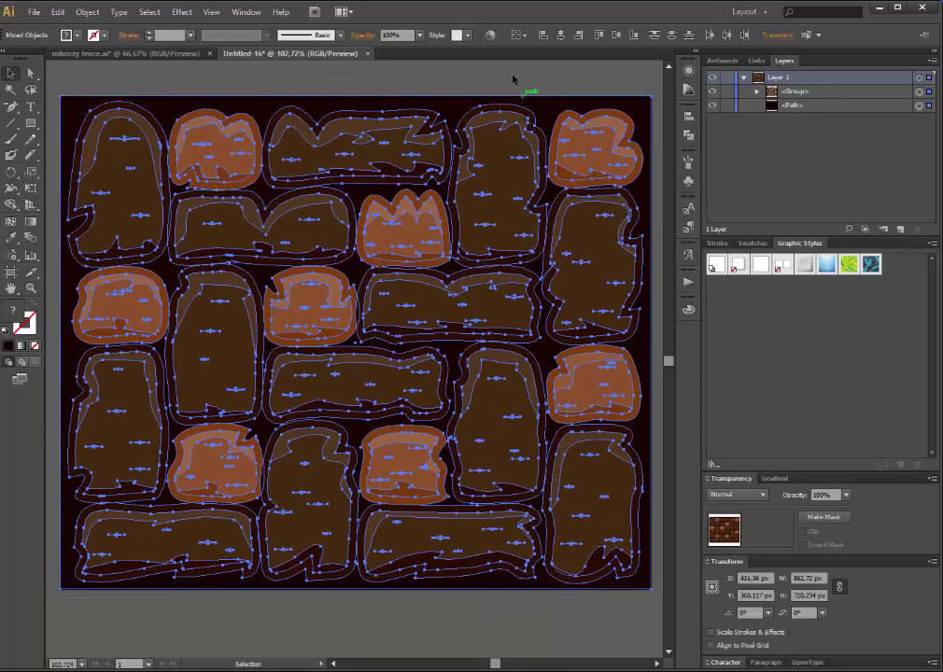
click(492, 38)
click(612, 177)
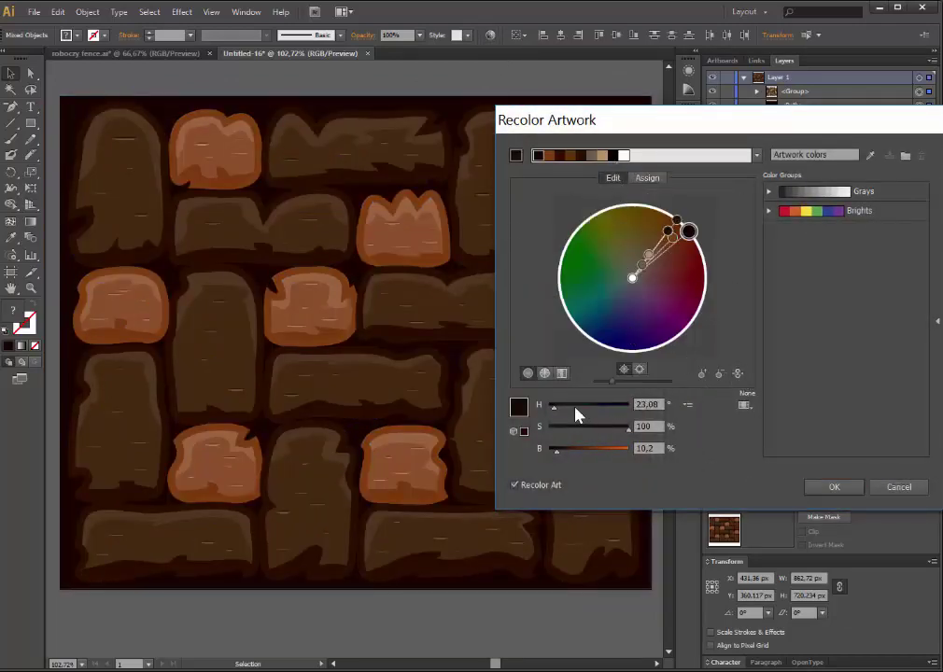
drag(644, 121, 644, 260)
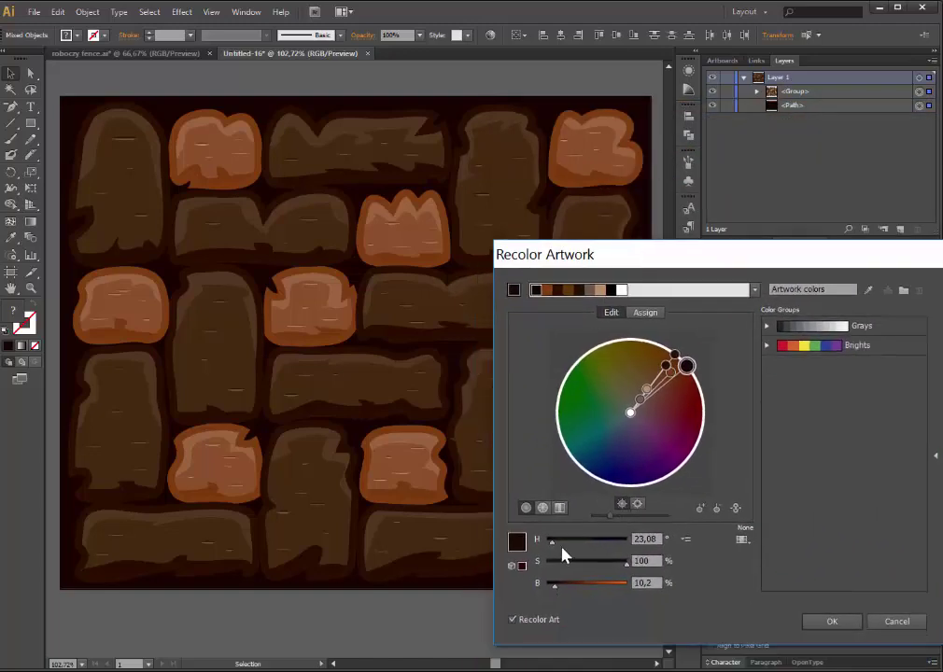
mouse_move(561, 544)
mouse_down()
mouse_move(596, 552)
mouse_move(618, 540)
mouse_up()
mouse_move(558, 547)
mouse_down()
mouse_move(610, 565)
mouse_move(573, 569)
mouse_move(603, 557)
mouse_up()
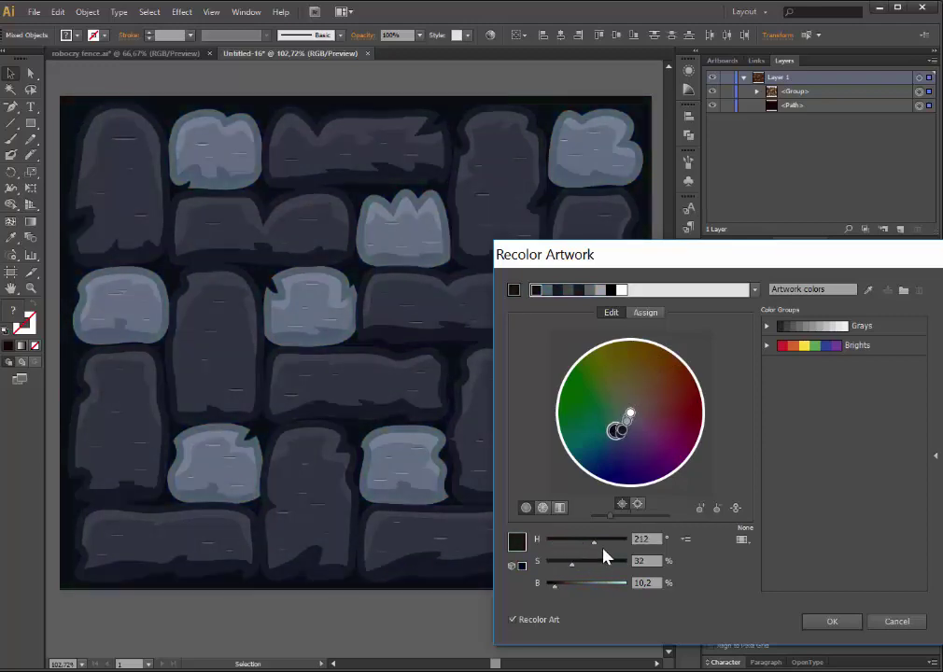
Mute the colours to H 31, S 39, B 10 and apply the recolouring.
click(607, 564)
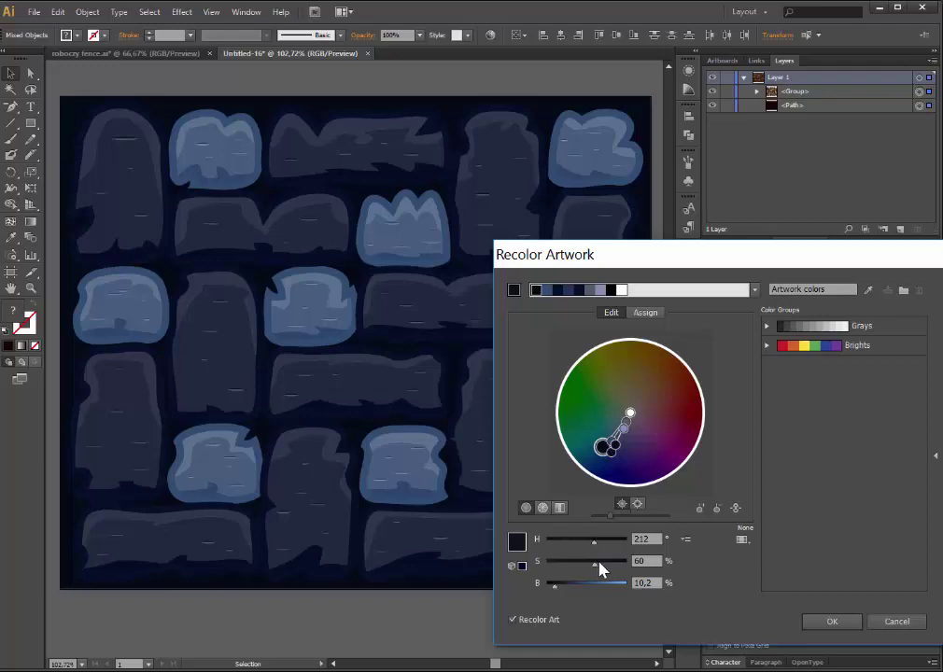
click(574, 541)
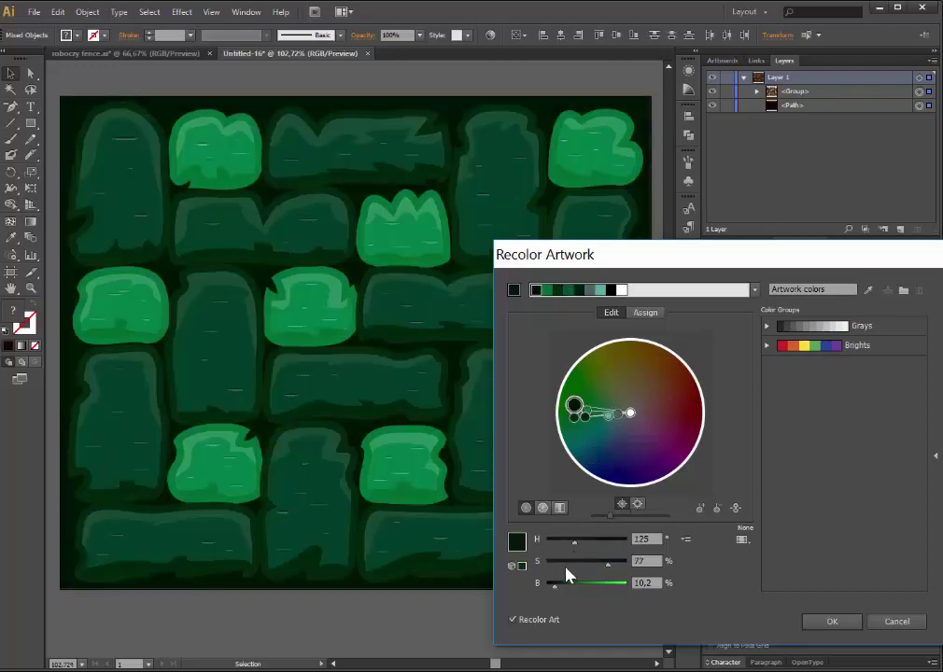
click(565, 563)
click(555, 541)
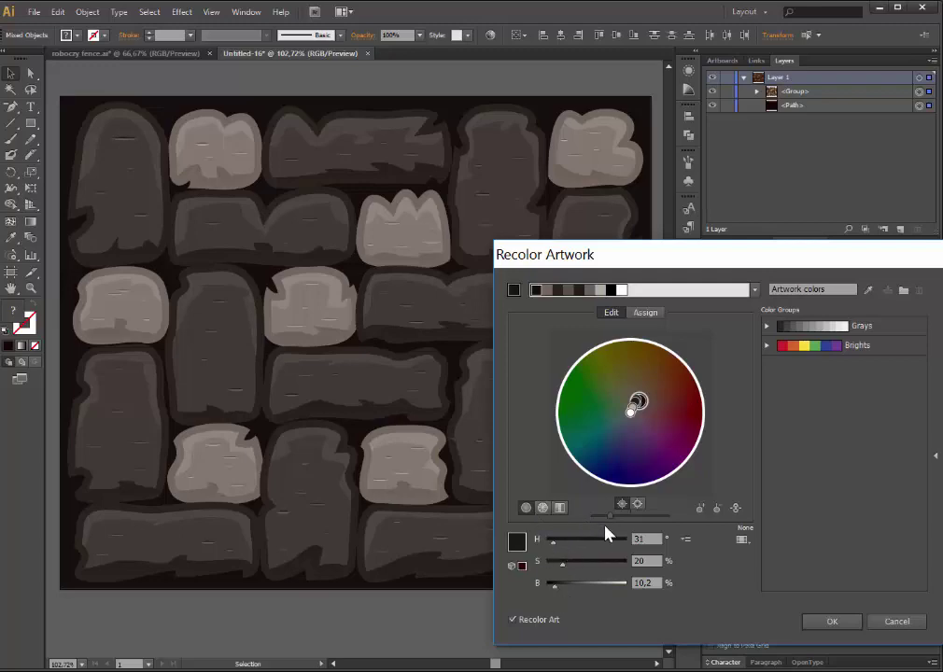
click(564, 582)
mouse_move(564, 583)
mouse_down()
mouse_move(555, 583)
mouse_move(575, 566)
mouse_up()
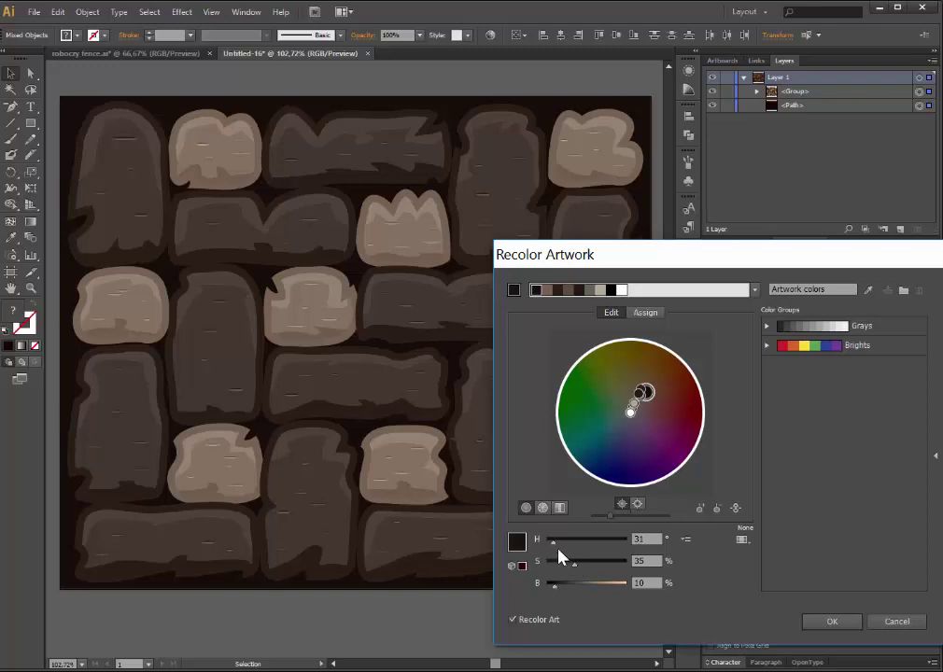
click(555, 565)
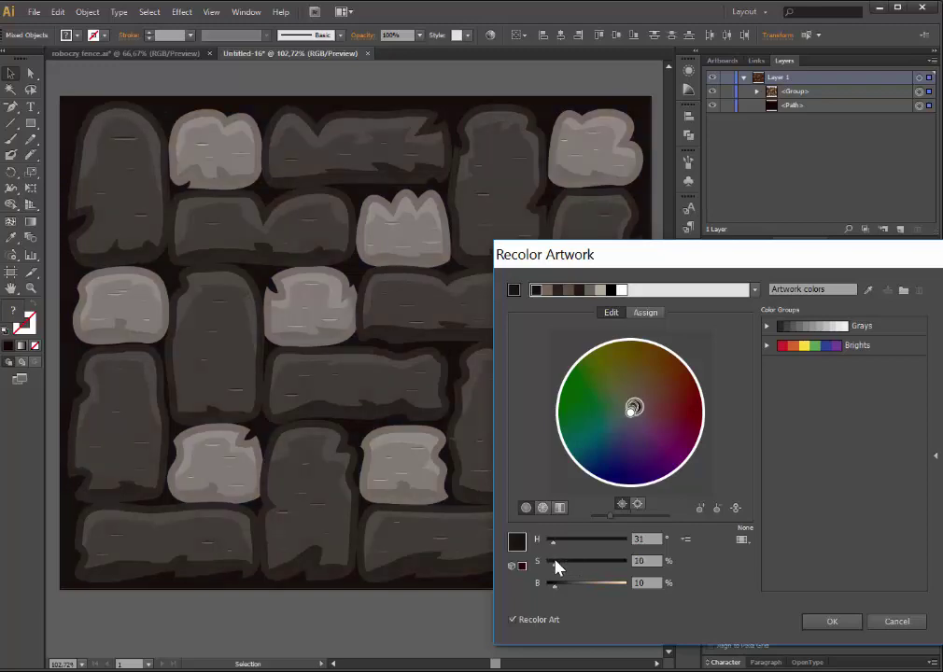
drag(557, 566, 579, 566)
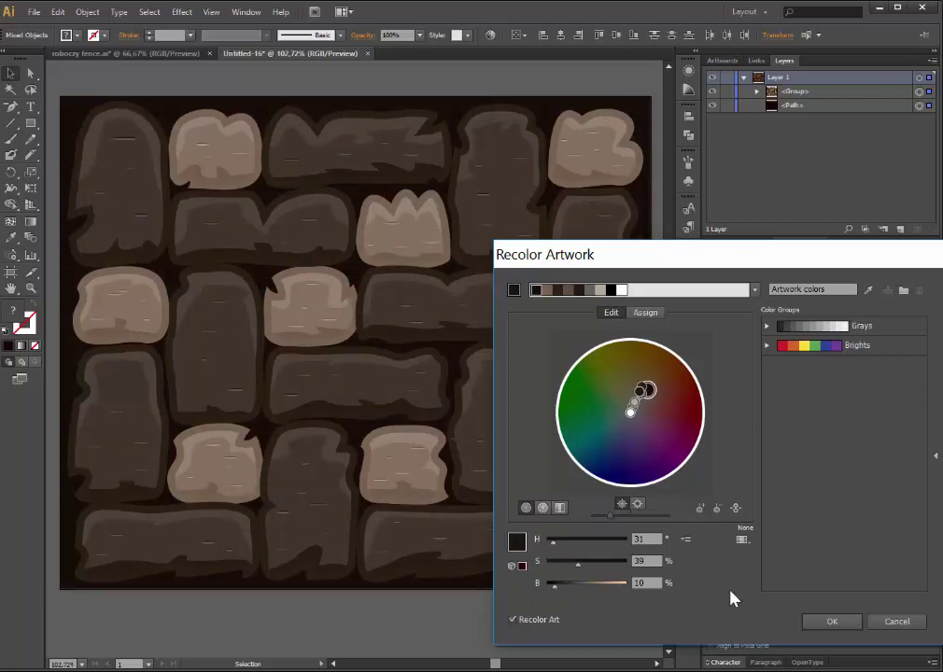
click(835, 624)
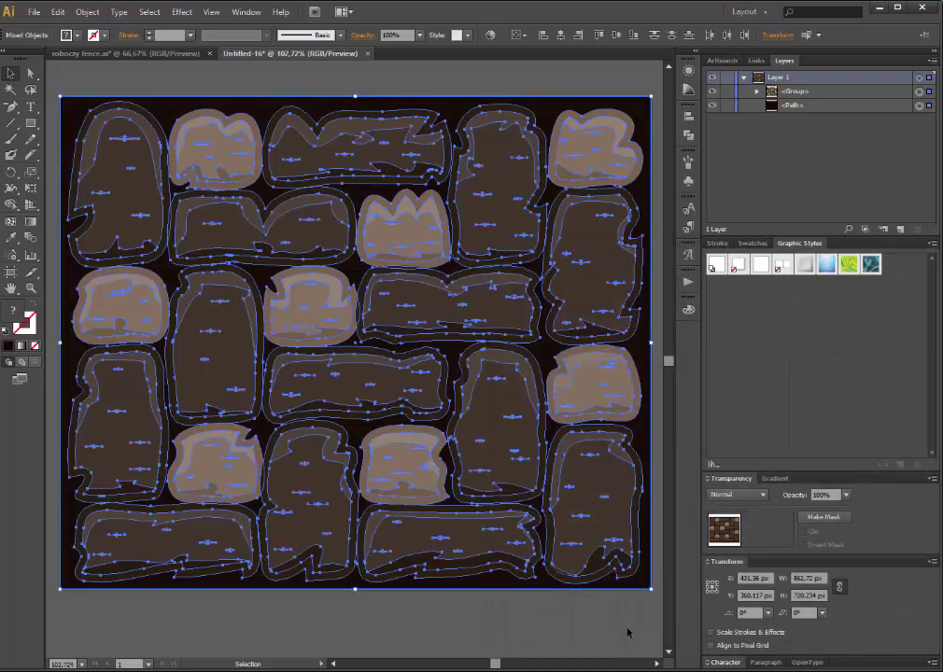
click(627, 633)
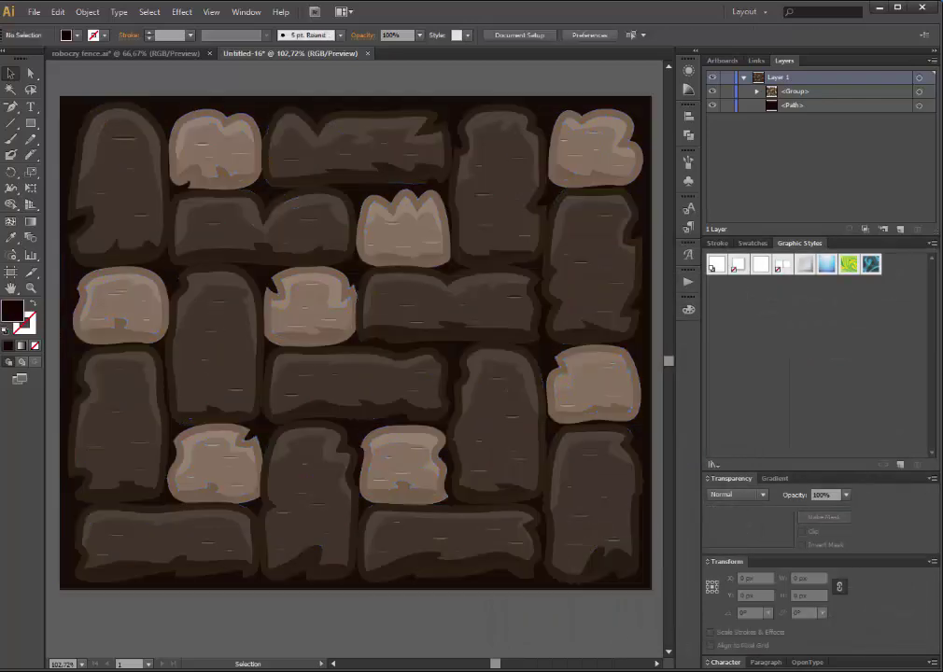